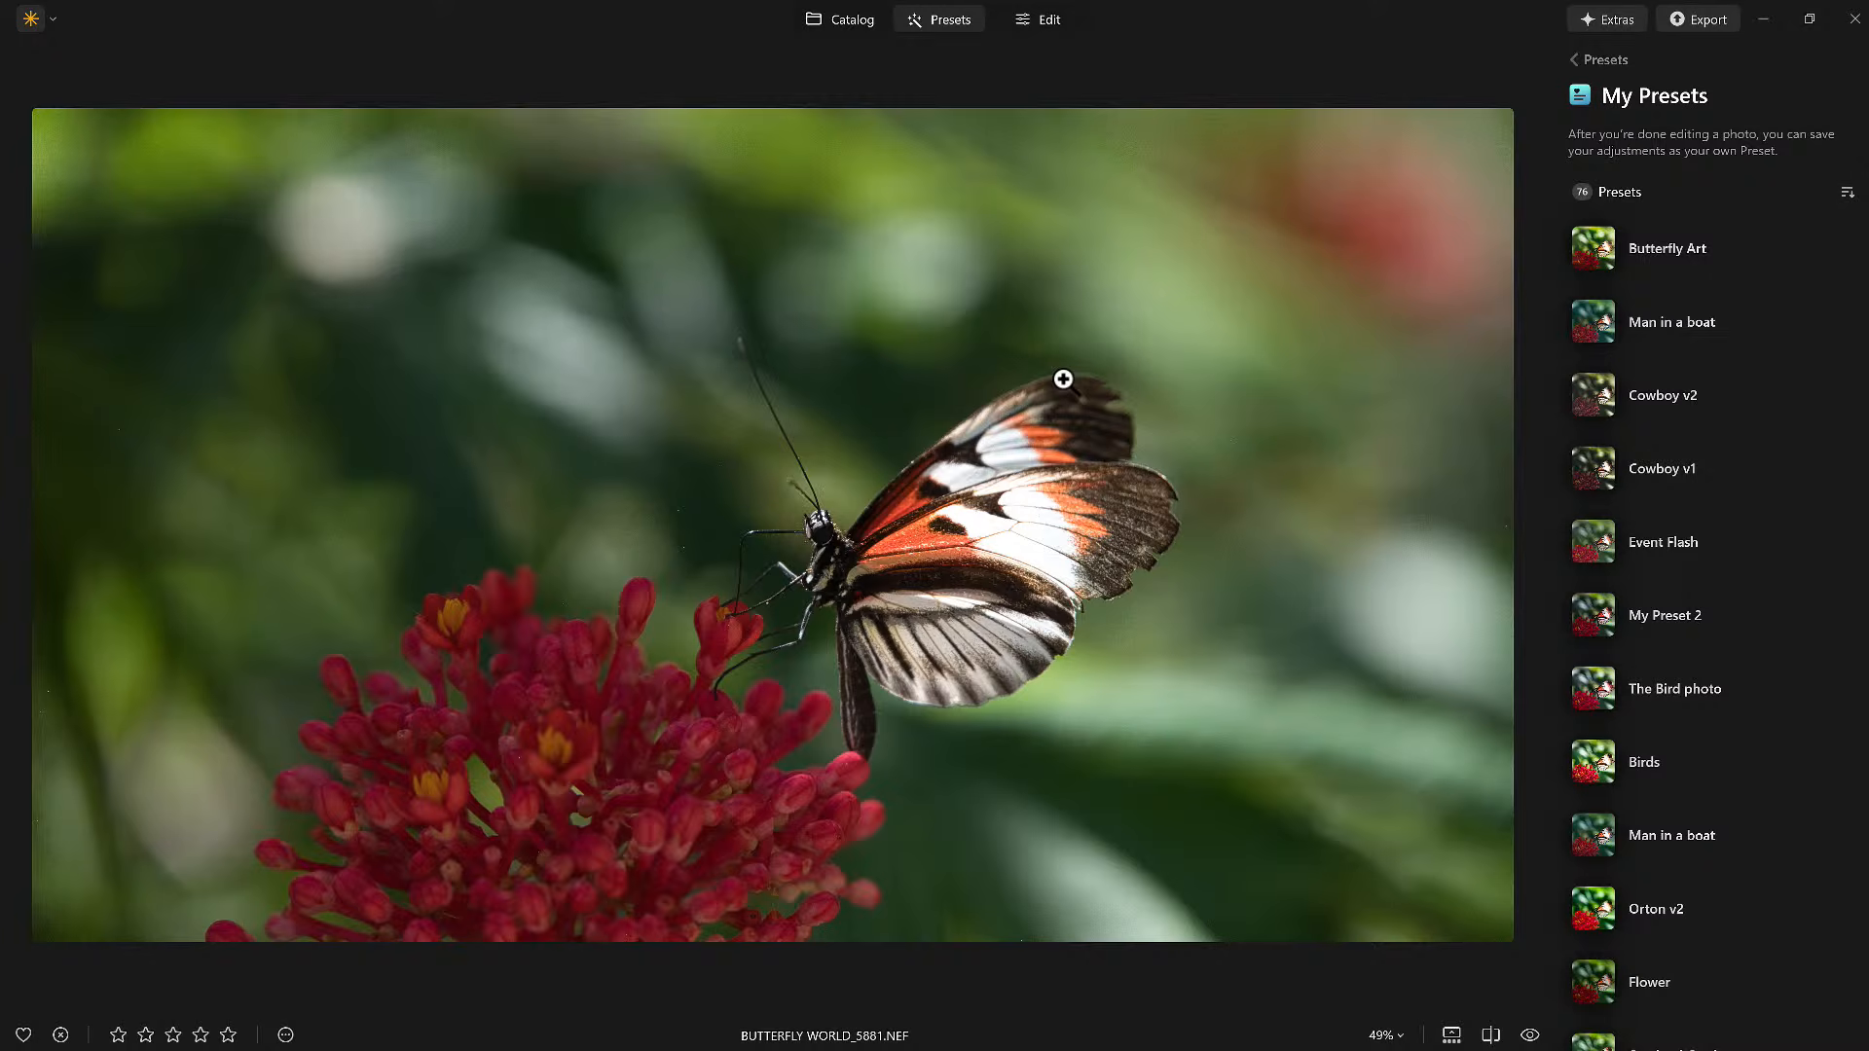
Set the photo's crop ratio to 2:3 and flip the image horizontally.
left_click(1035, 24)
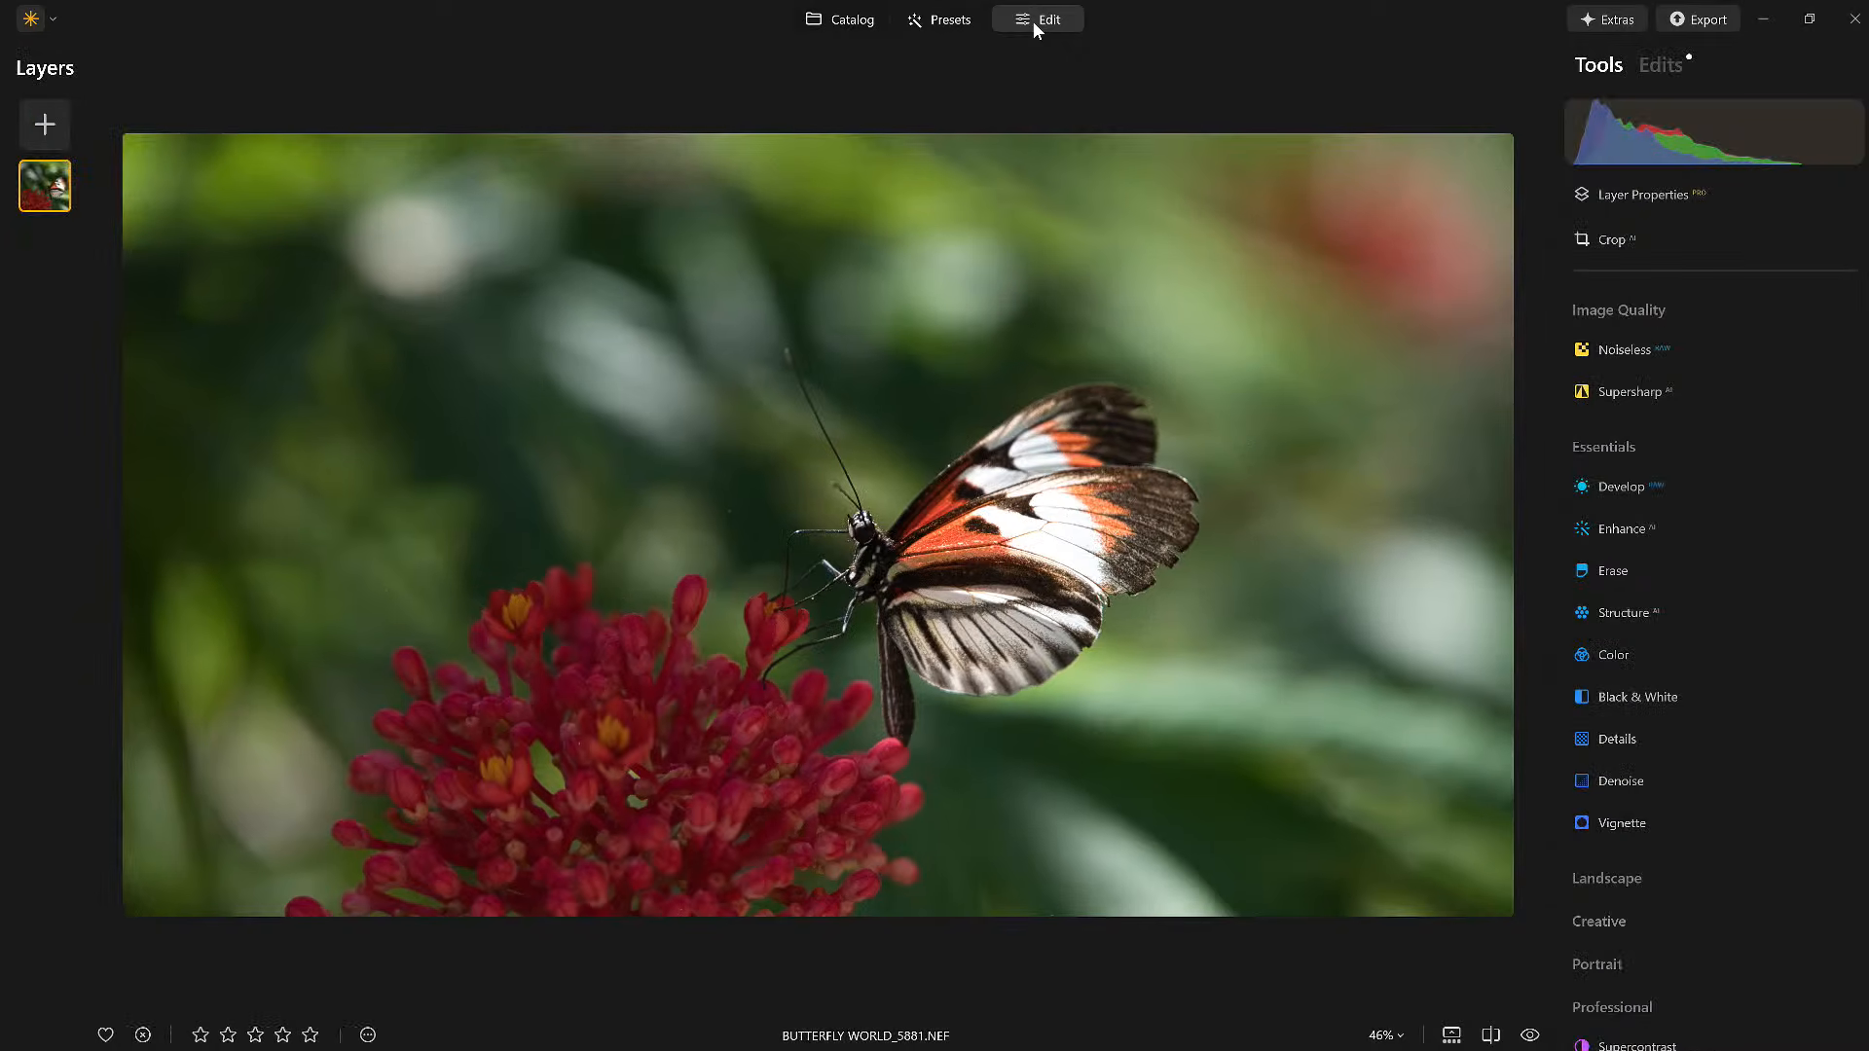
left_click(1600, 242)
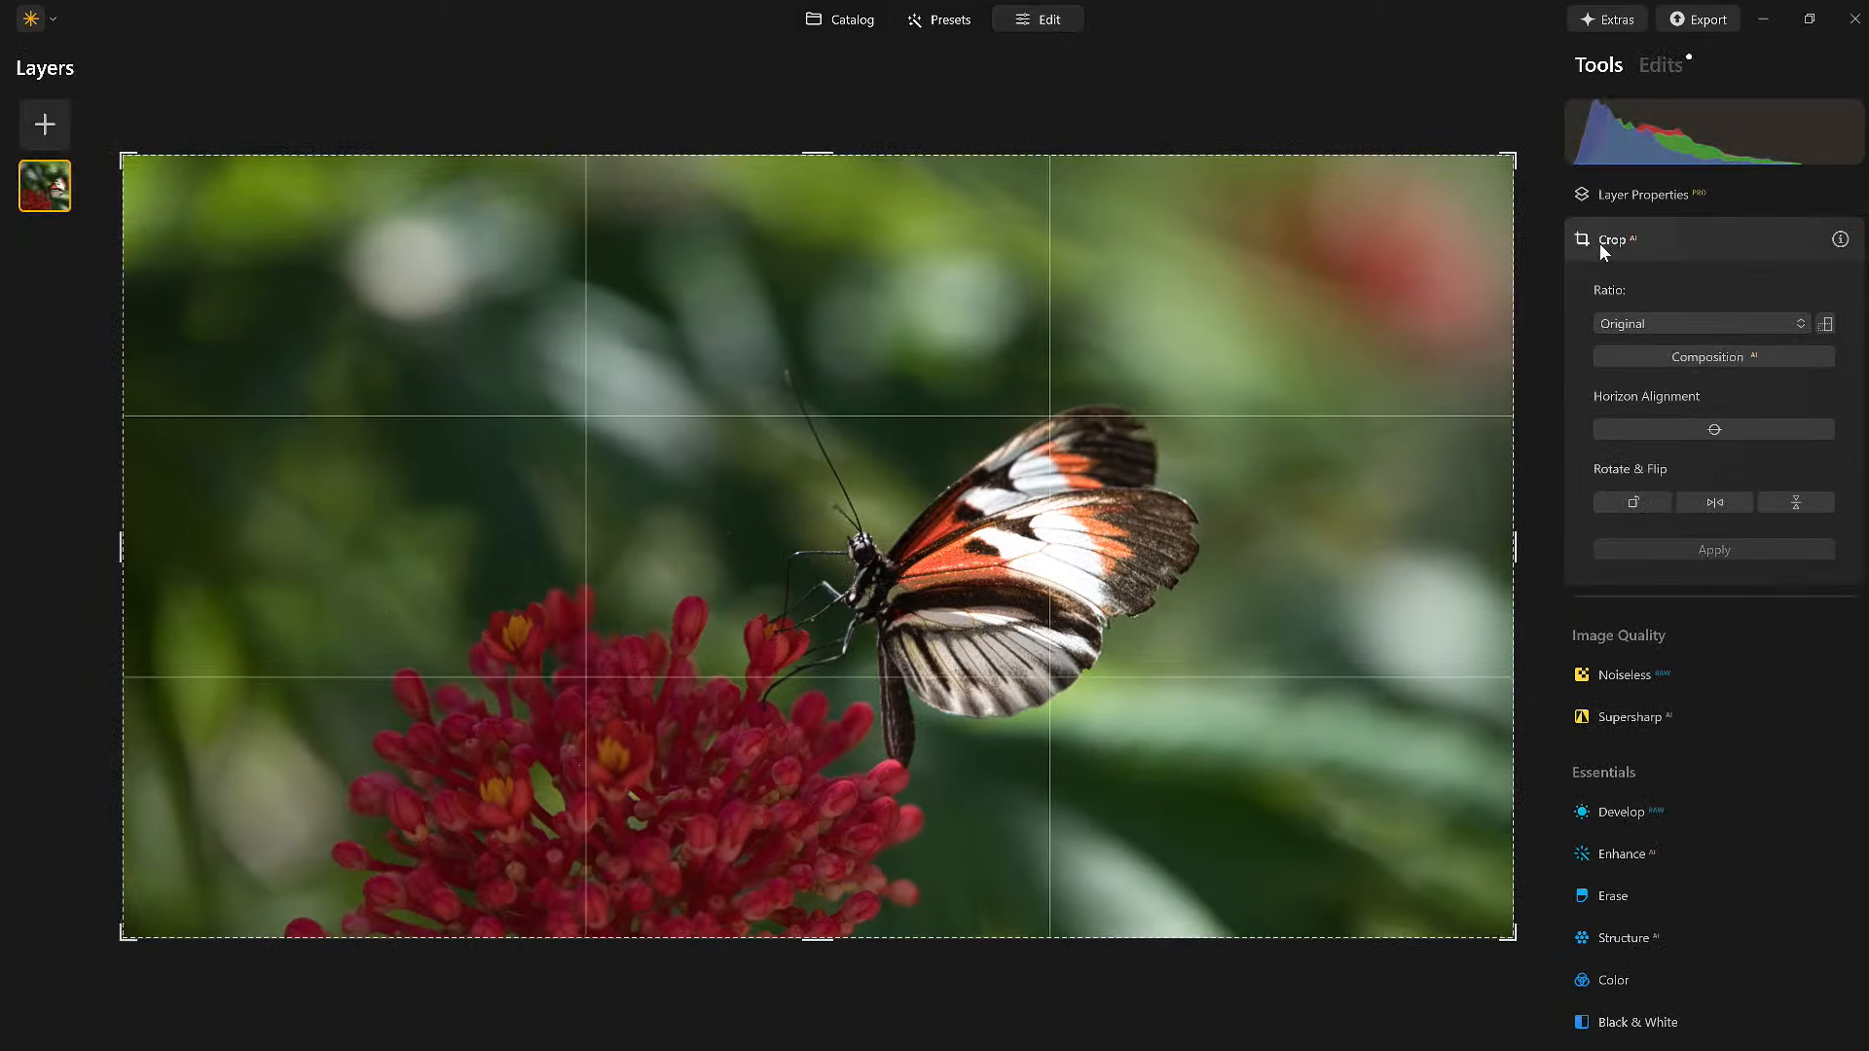
left_click(1700, 326)
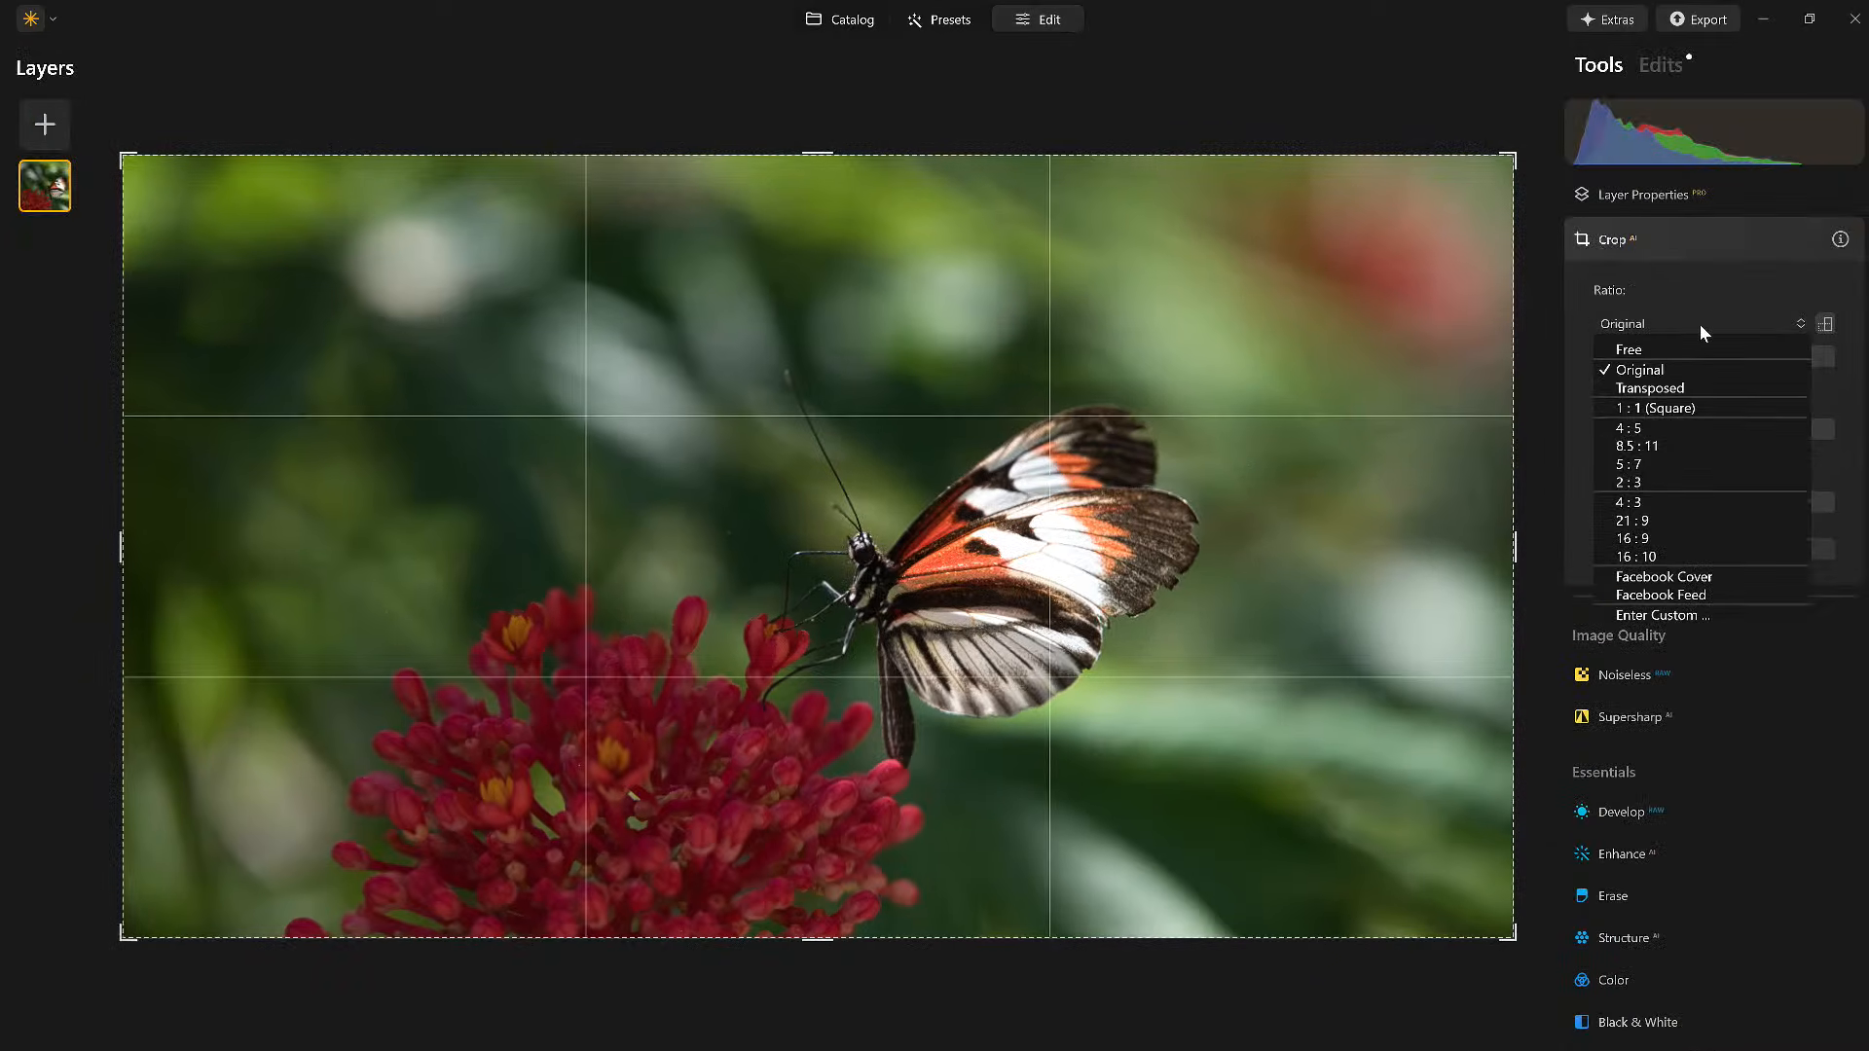
left_click(1643, 481)
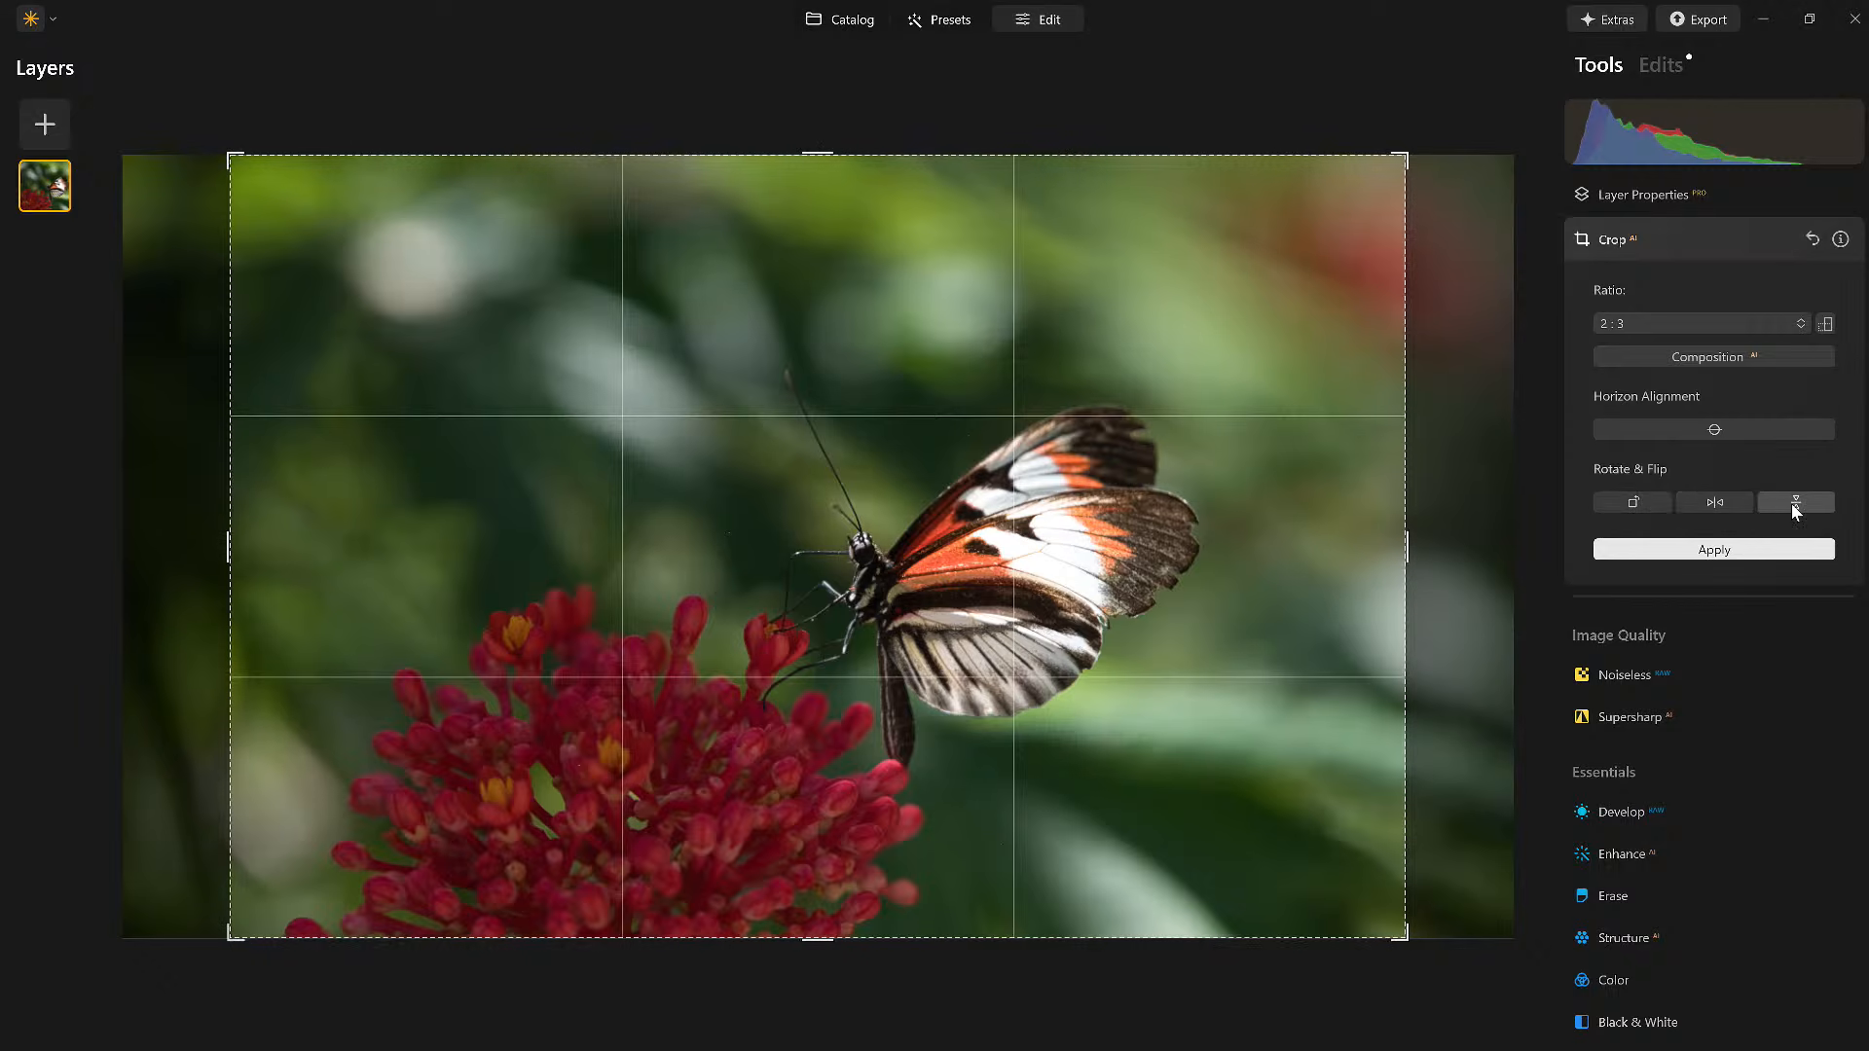
left_click(1696, 500)
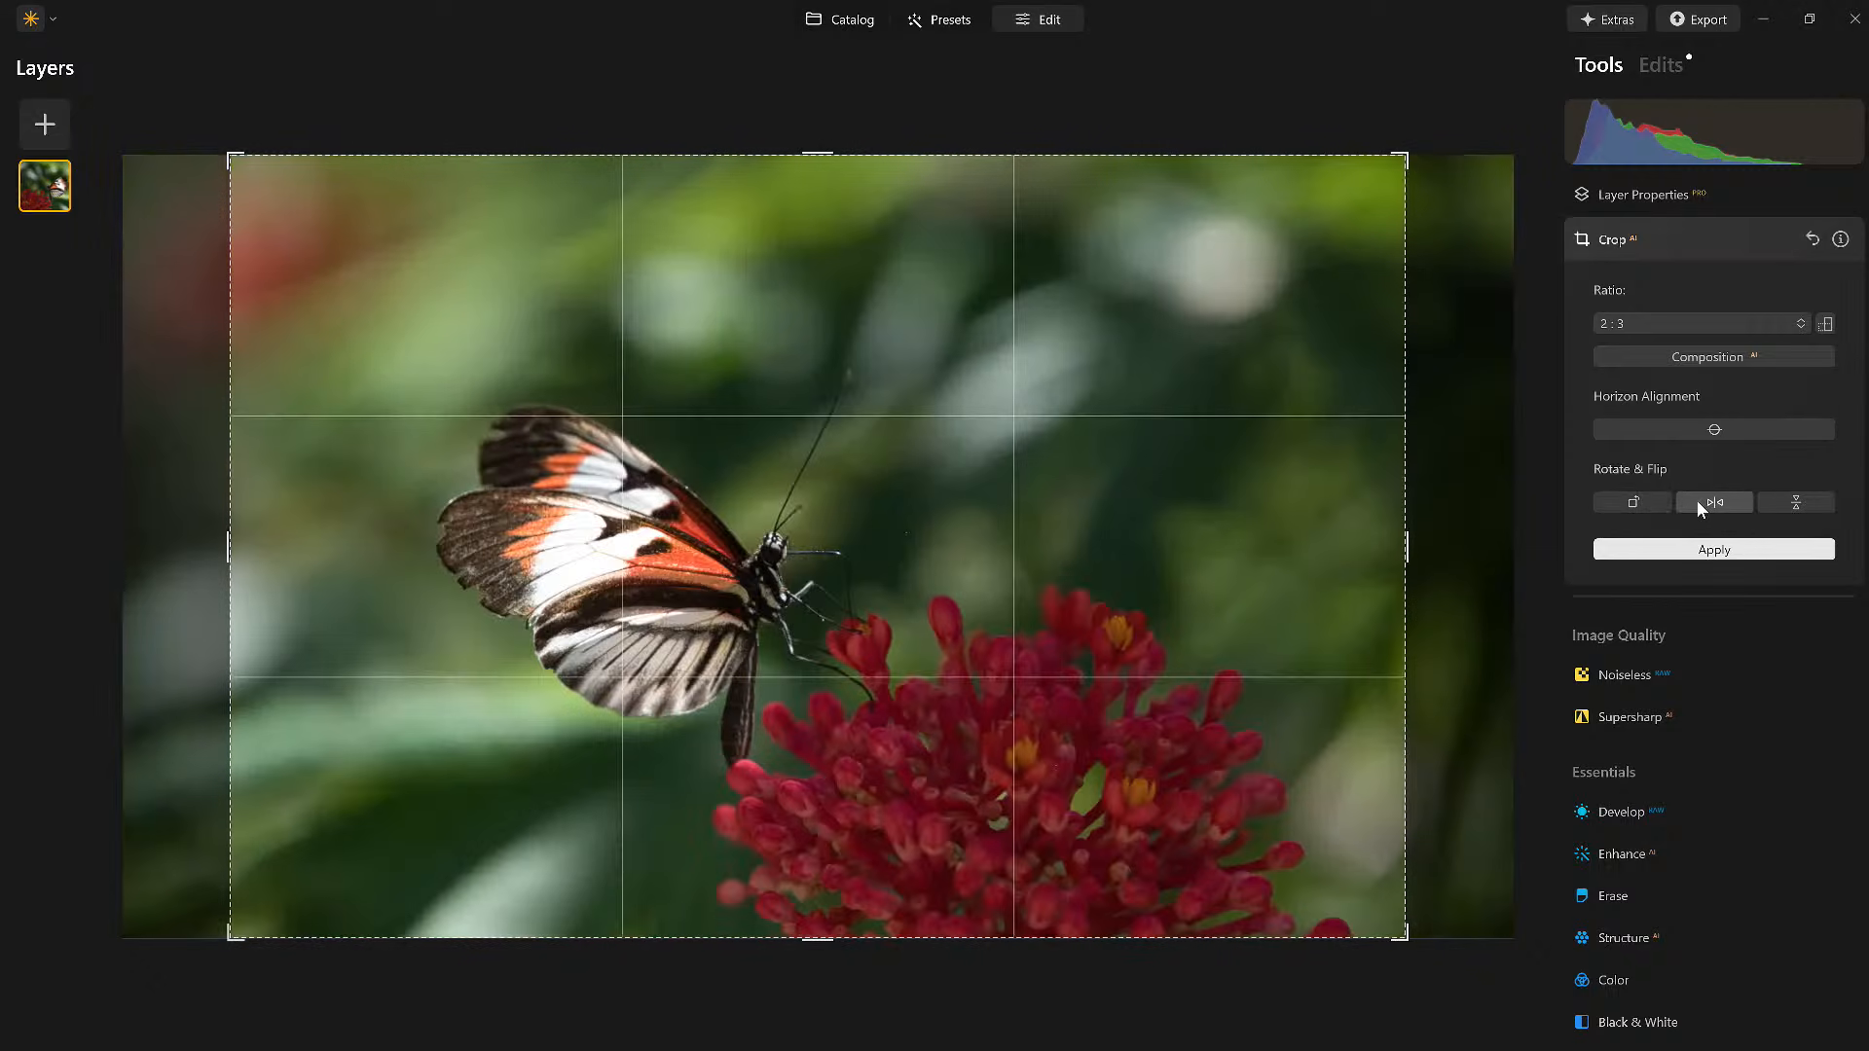
Tighten the 2:3 crop frame around the butterfly and the red flower, and apply the crop.
left_click_drag(244, 530, 303, 545)
left_click_drag(826, 645, 872, 615)
left_click_drag(1332, 550, 1270, 574)
left_click_drag(1126, 574, 1122, 546)
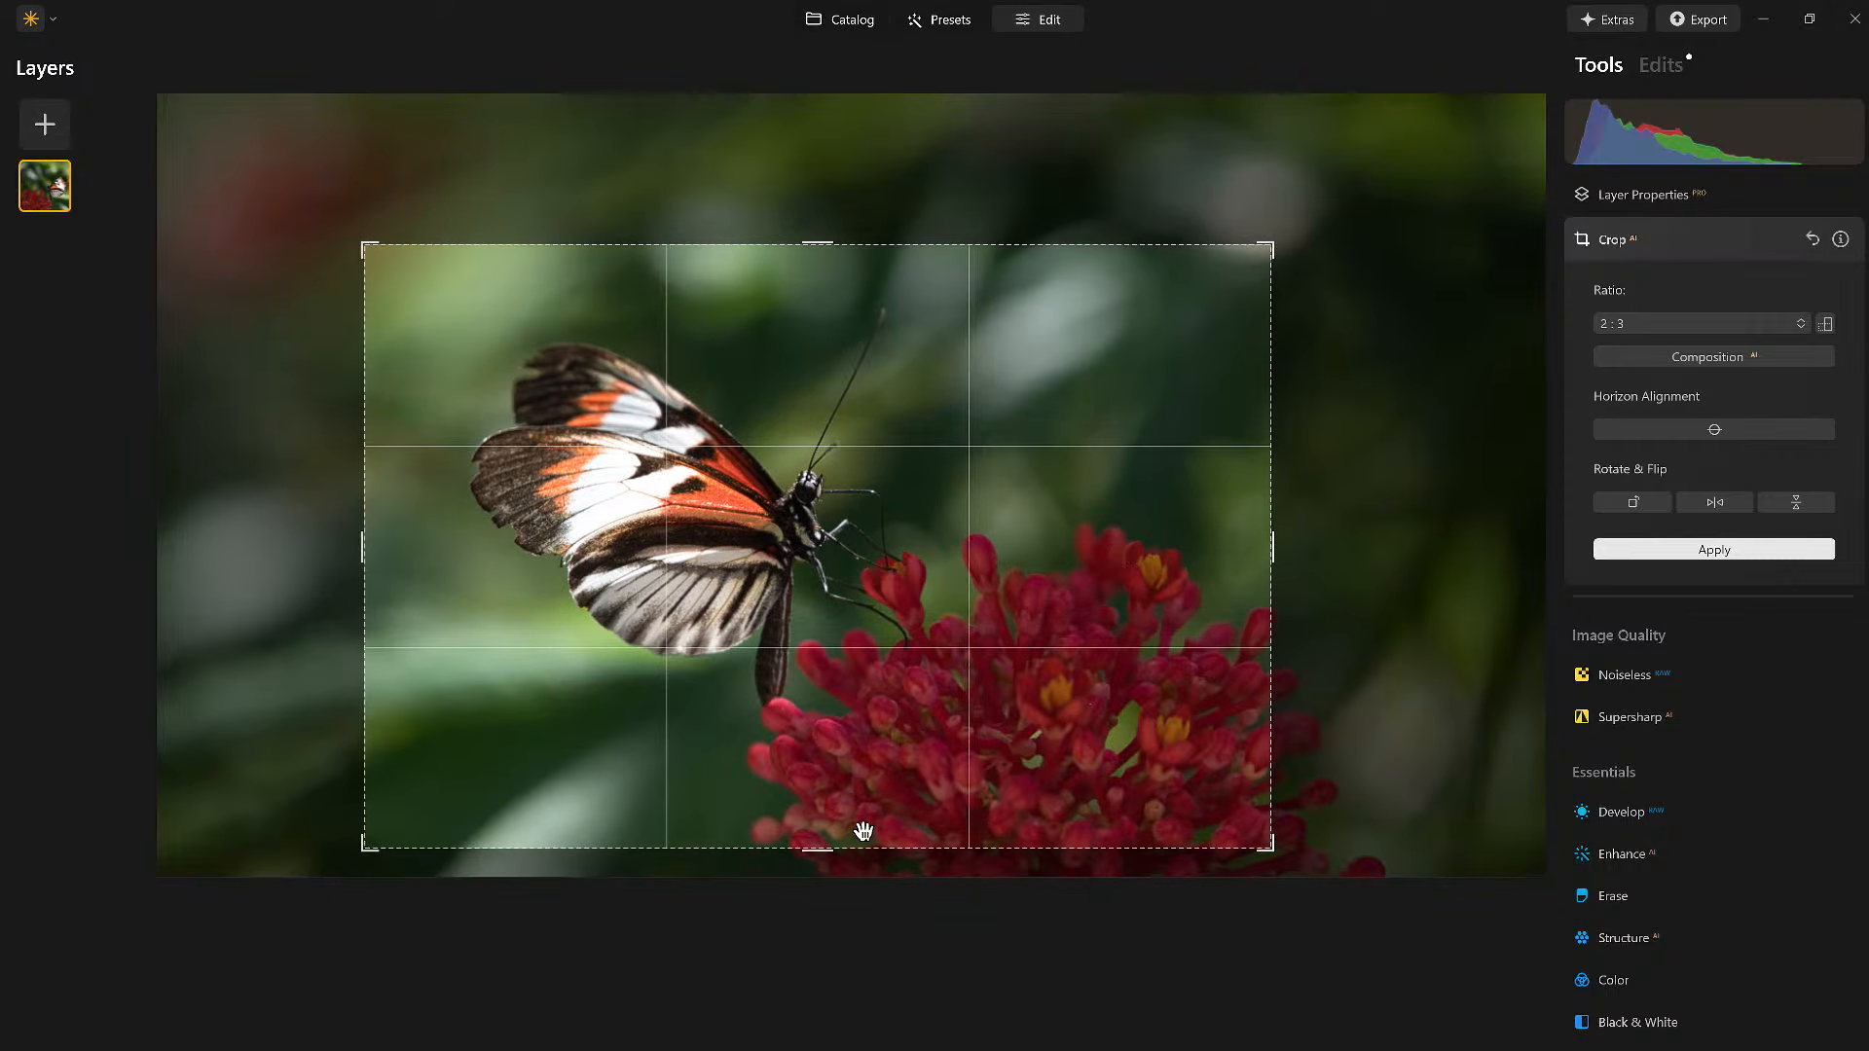
left_click_drag(821, 847, 828, 820)
left_click_drag(876, 729, 880, 701)
key("Return")
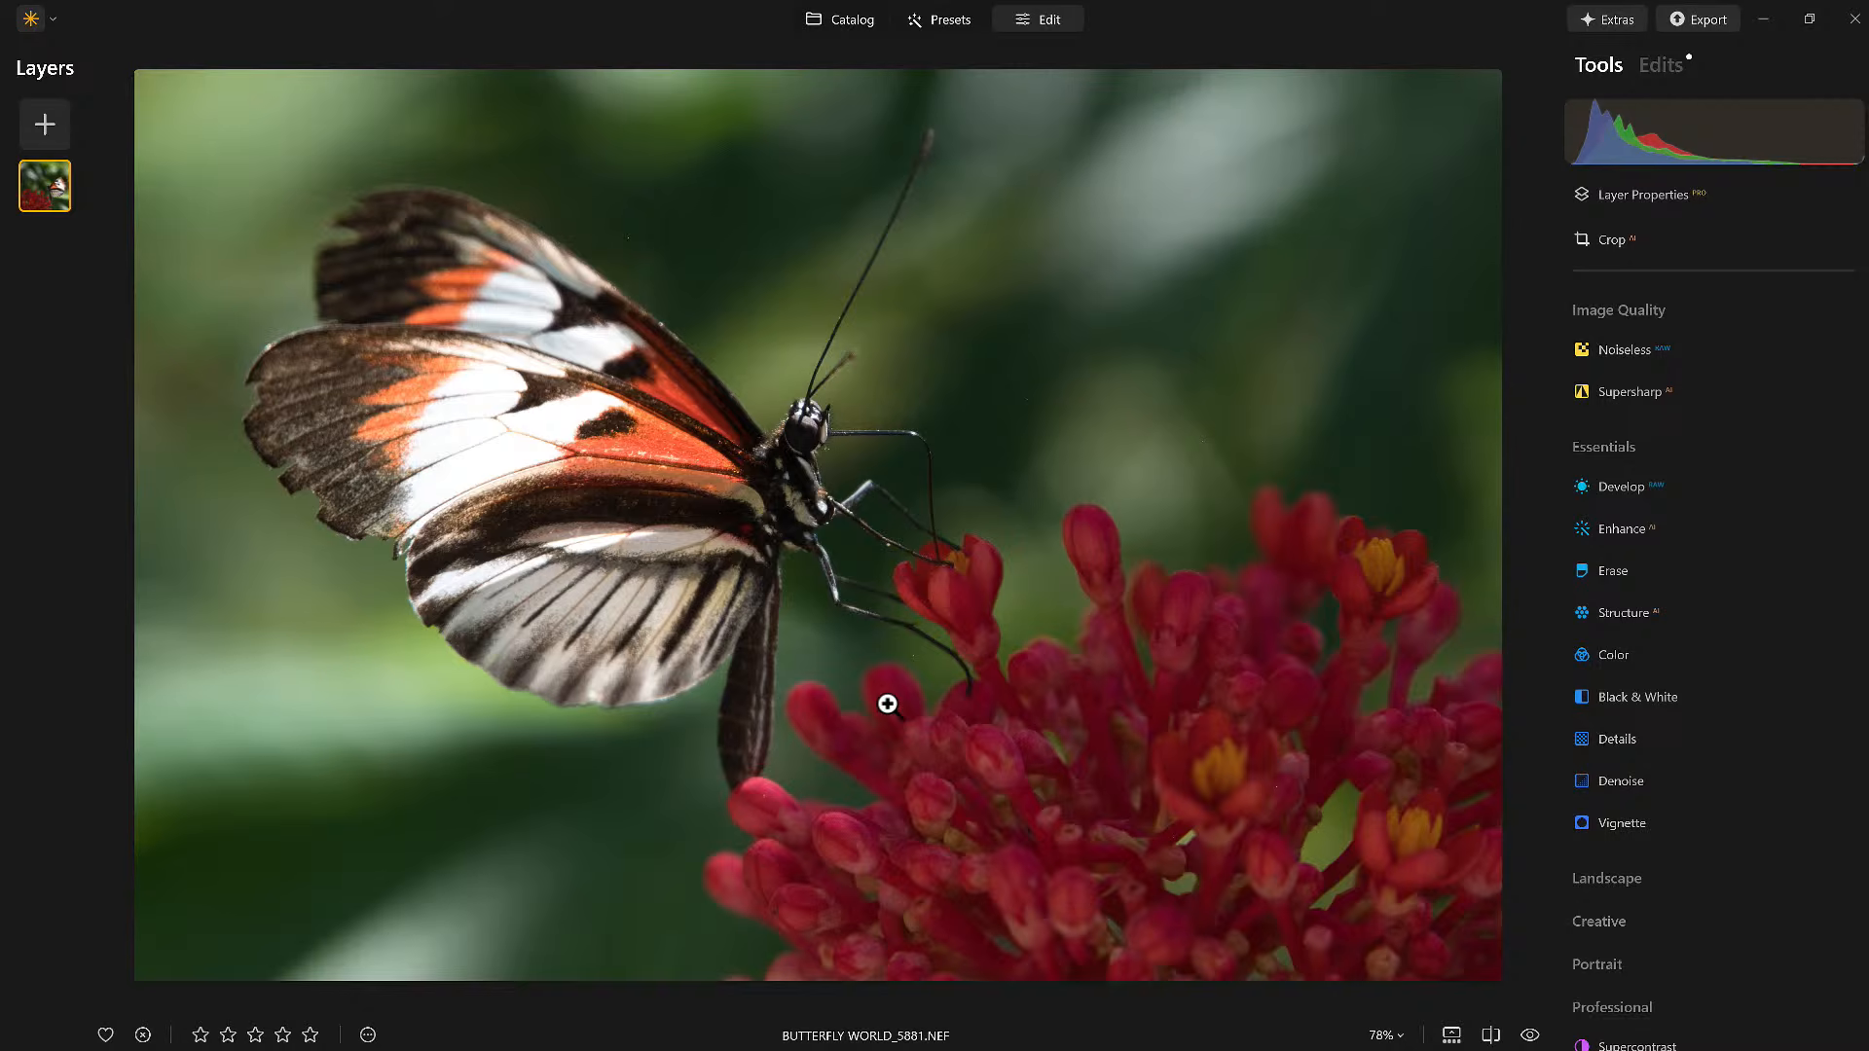
Apply the automatic Develop adjustment to the photo and compare the image with and without it.
left_click(1619, 492)
left_click(1732, 397)
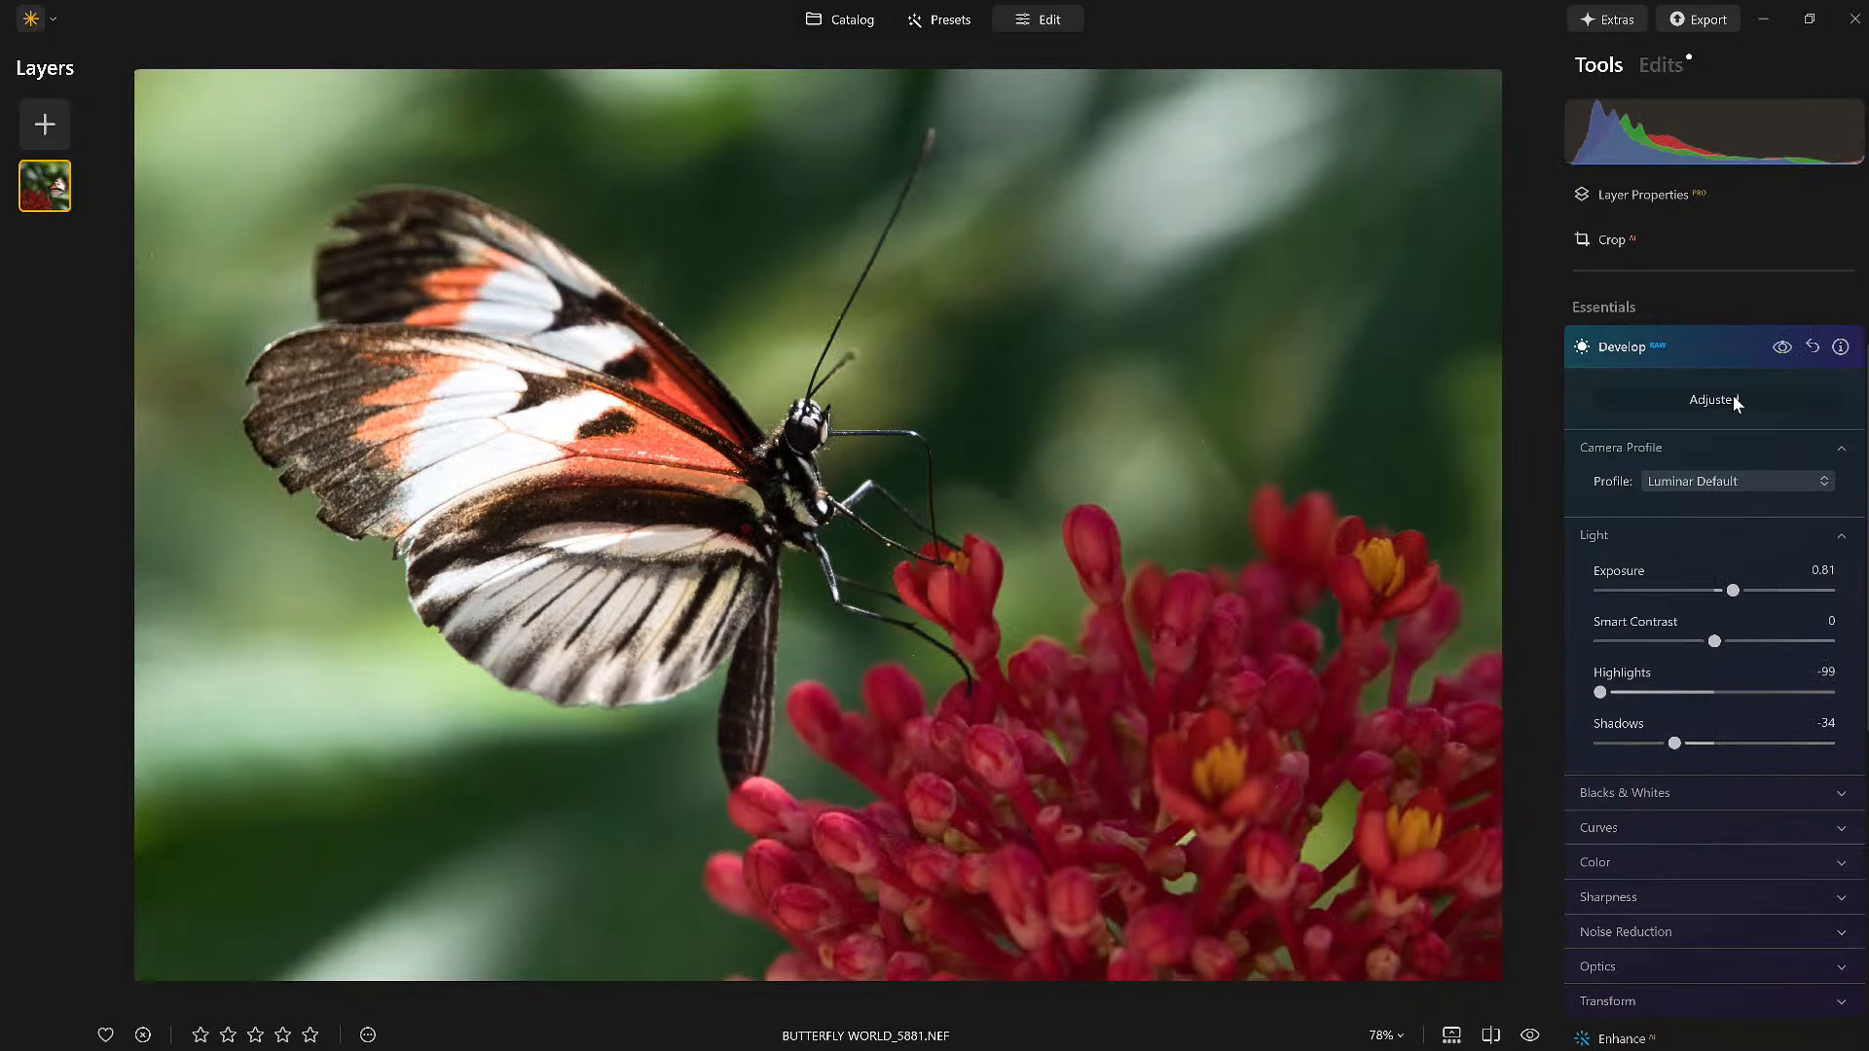
left_click(1782, 349)
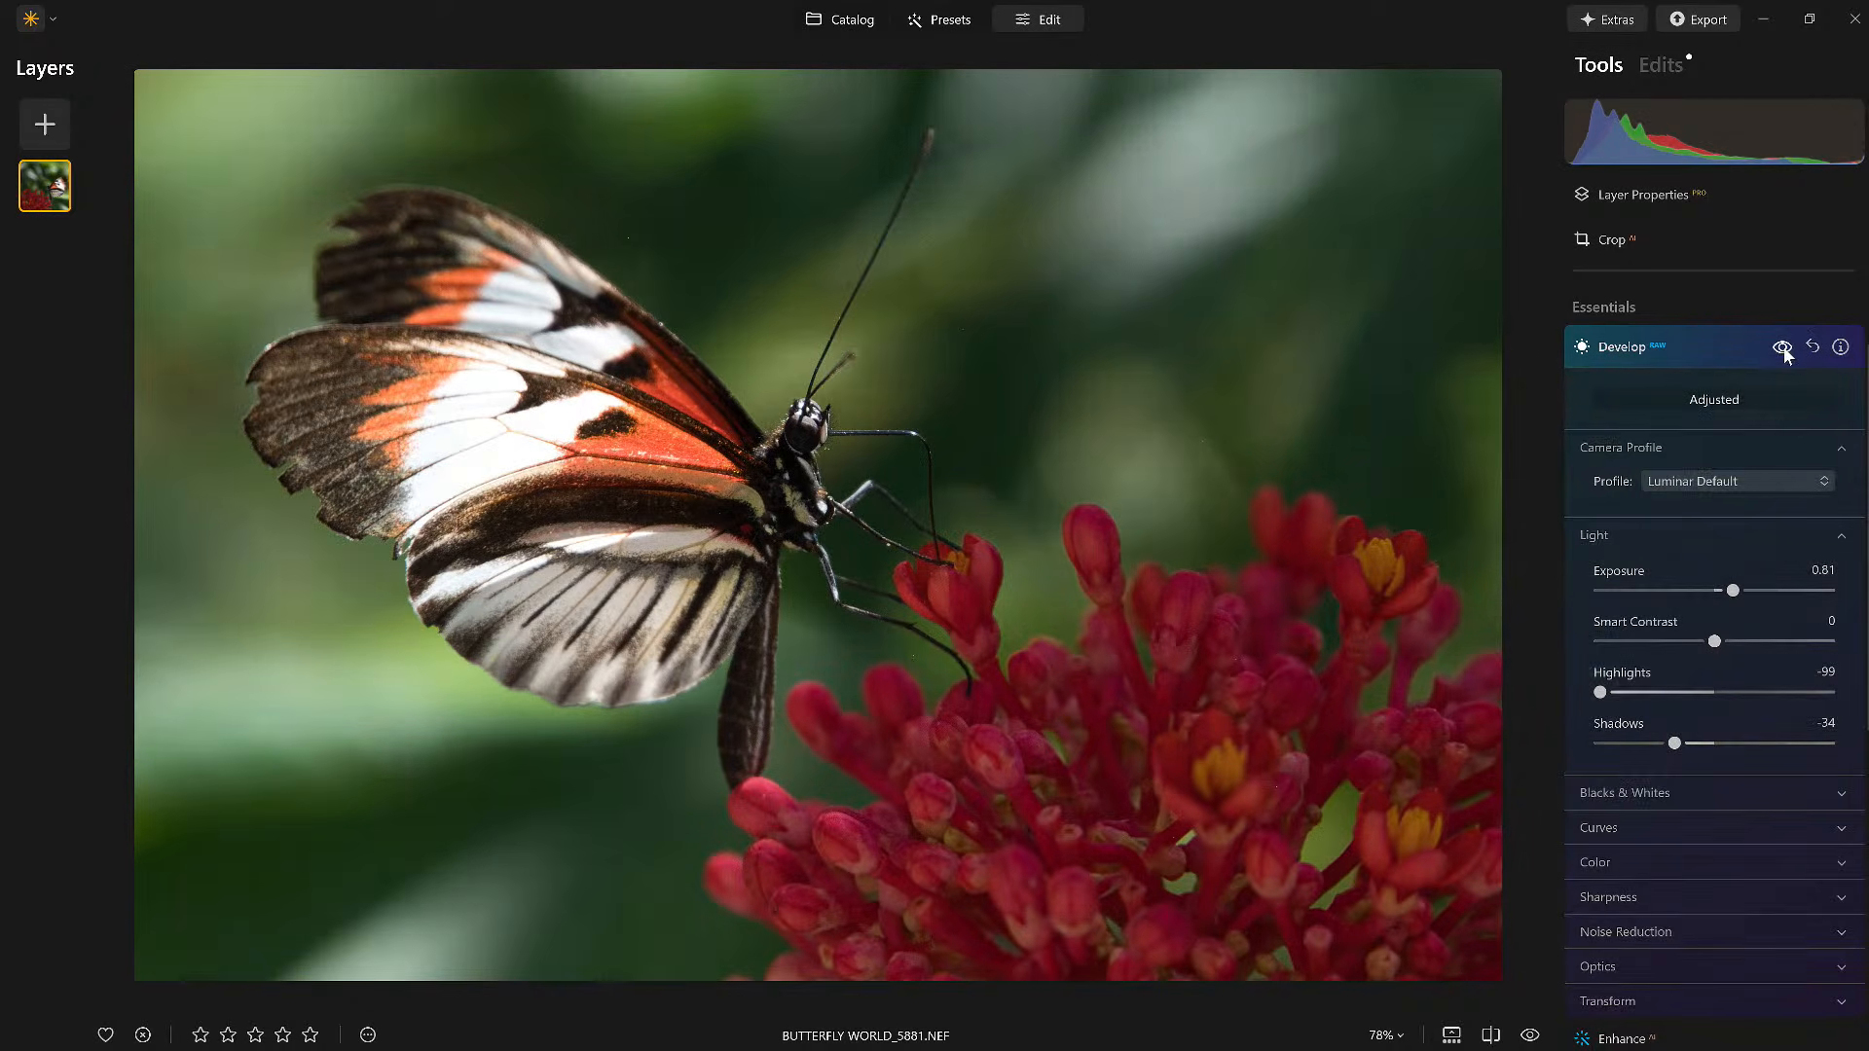
left_click(1782, 349)
left_click(1709, 346)
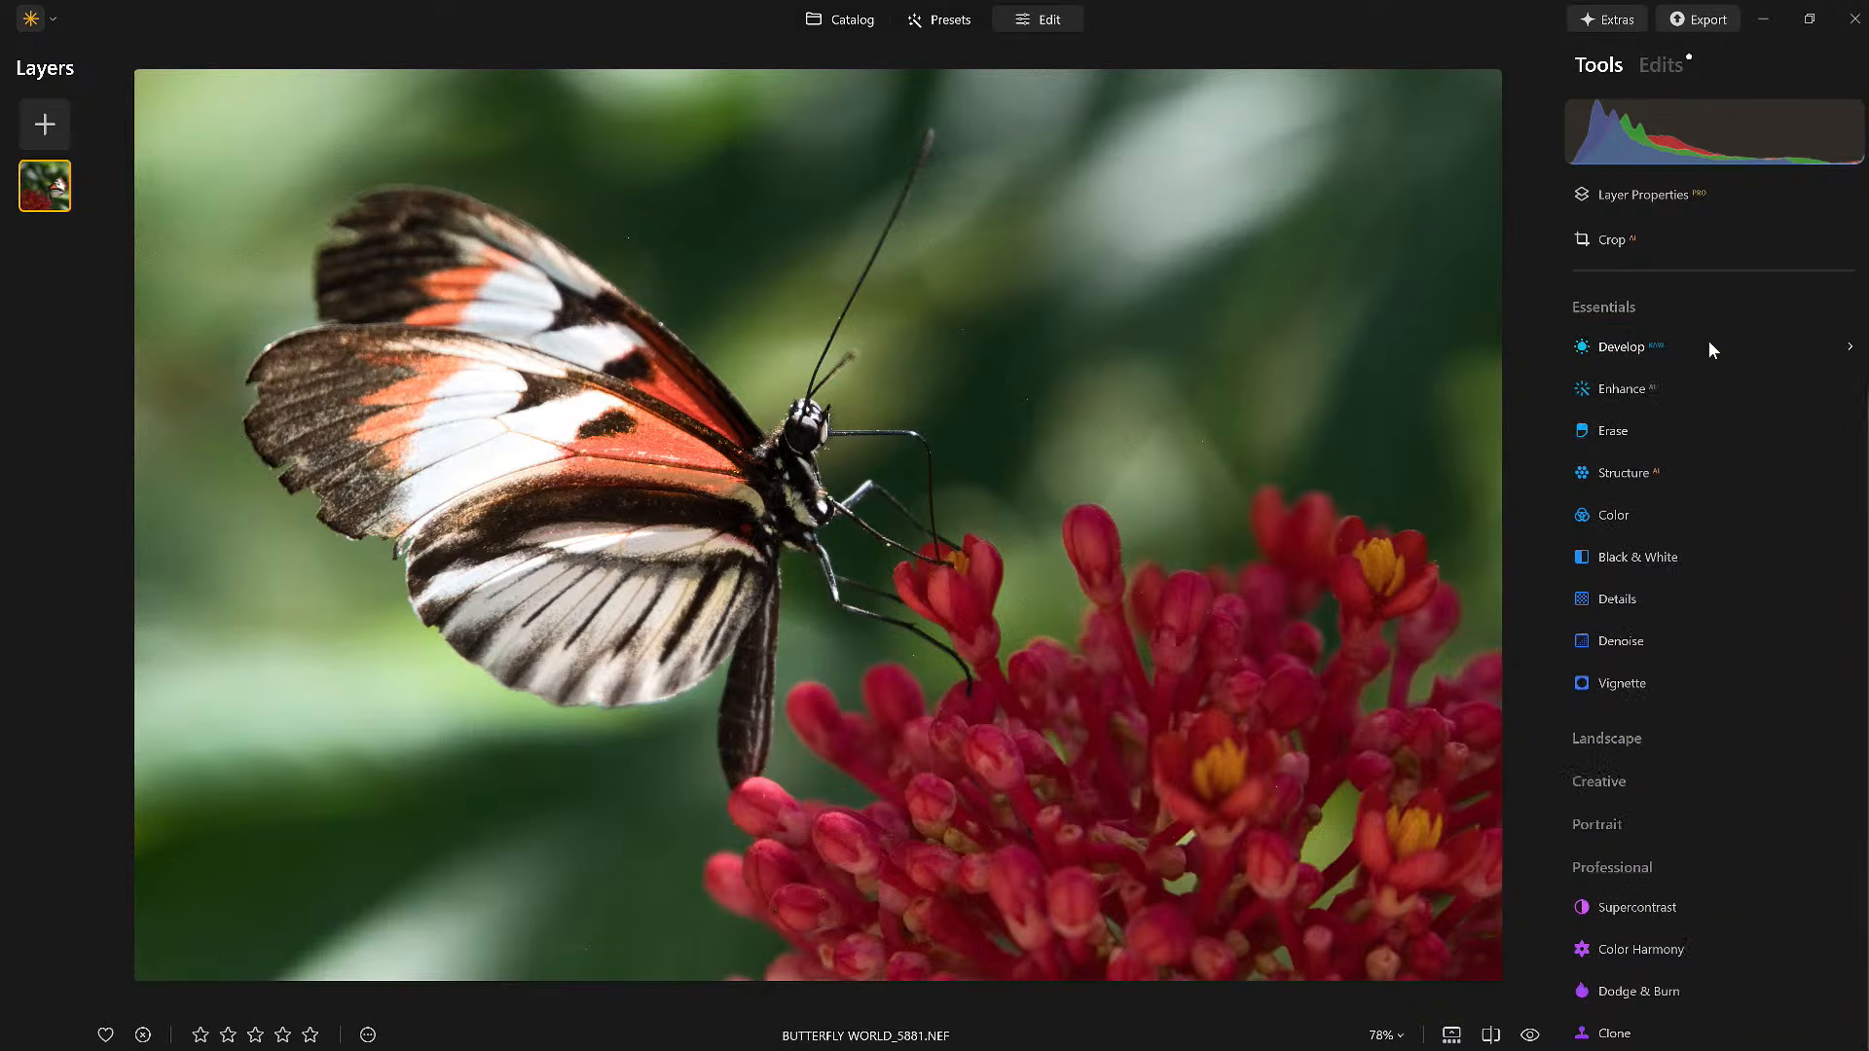
Set the Enhance Accent to 56 with Sky Enhancer at 0, and compare the photo with and without the effect.
left_click(1621, 389)
left_click_drag(1599, 503, 1720, 502)
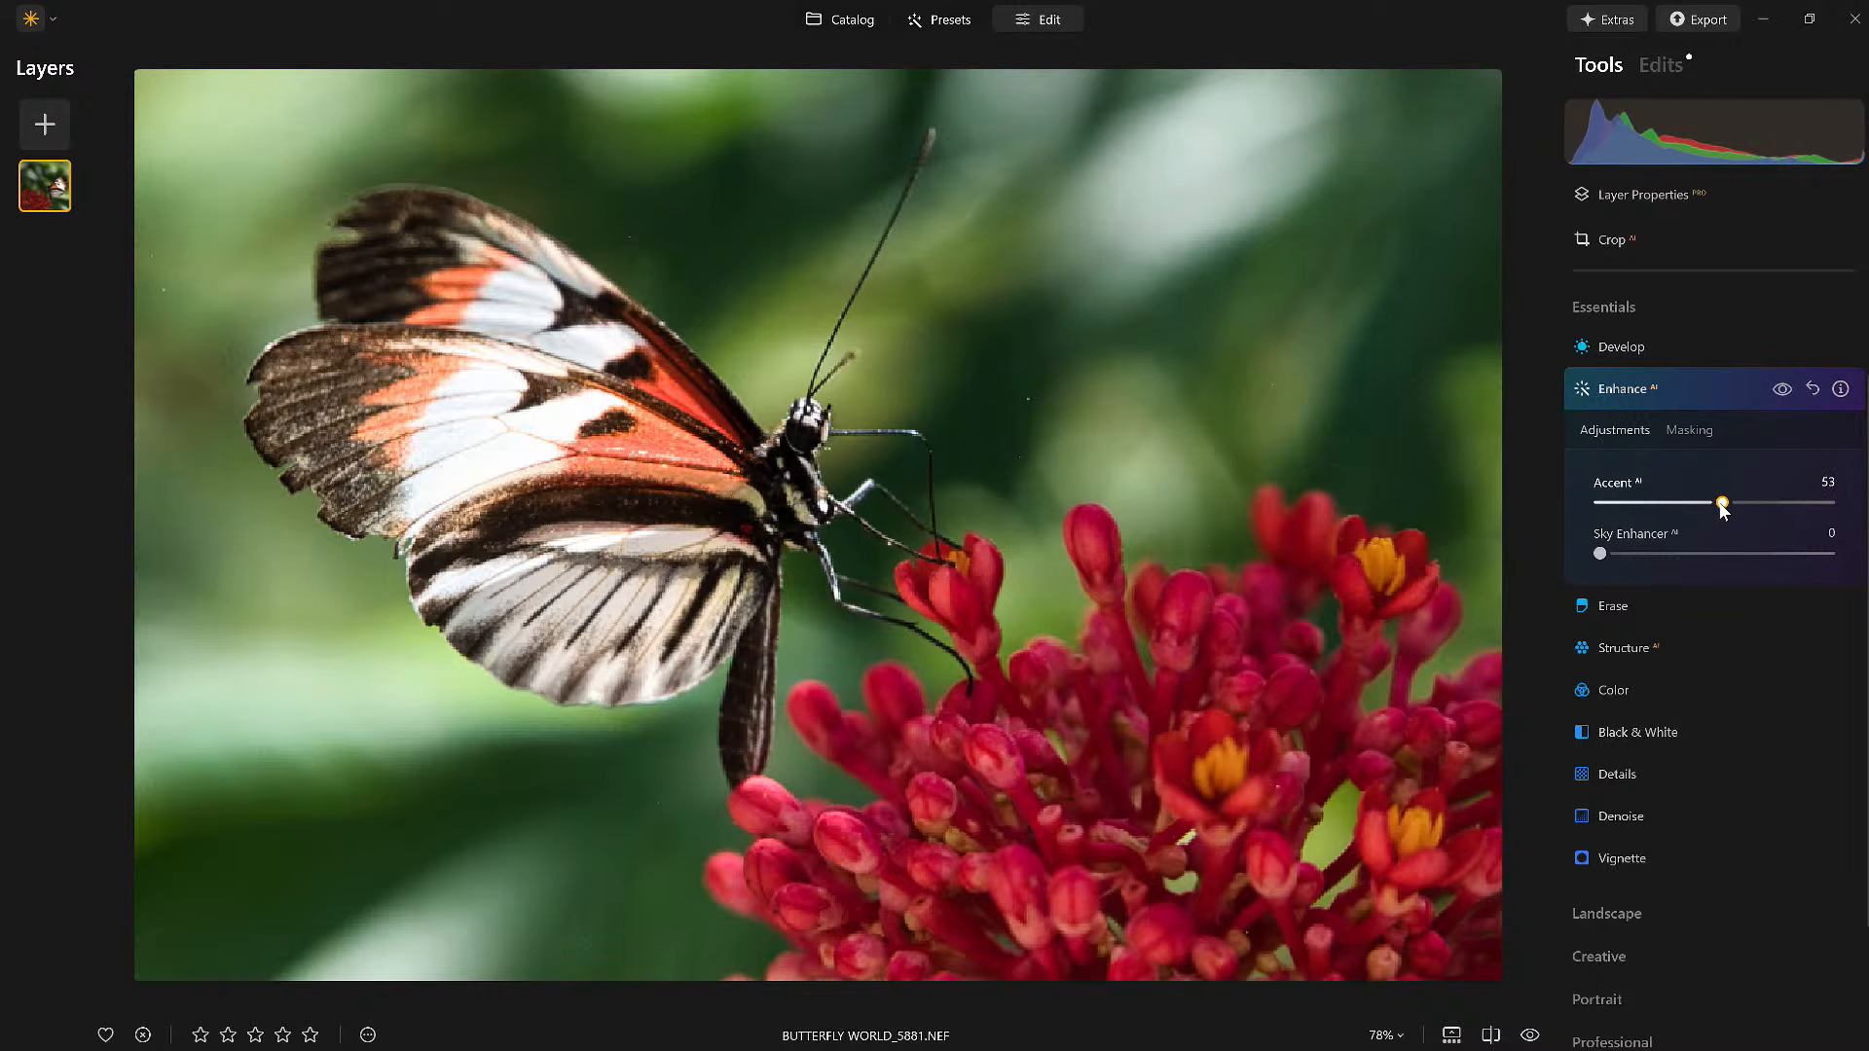
left_click_drag(1599, 553, 1672, 559)
left_click_drag(1721, 502, 1728, 503)
left_click_drag(1656, 554, 1629, 564)
left_click_drag(1520, 541, 1516, 540)
left_click(1789, 388)
left_click(1790, 389)
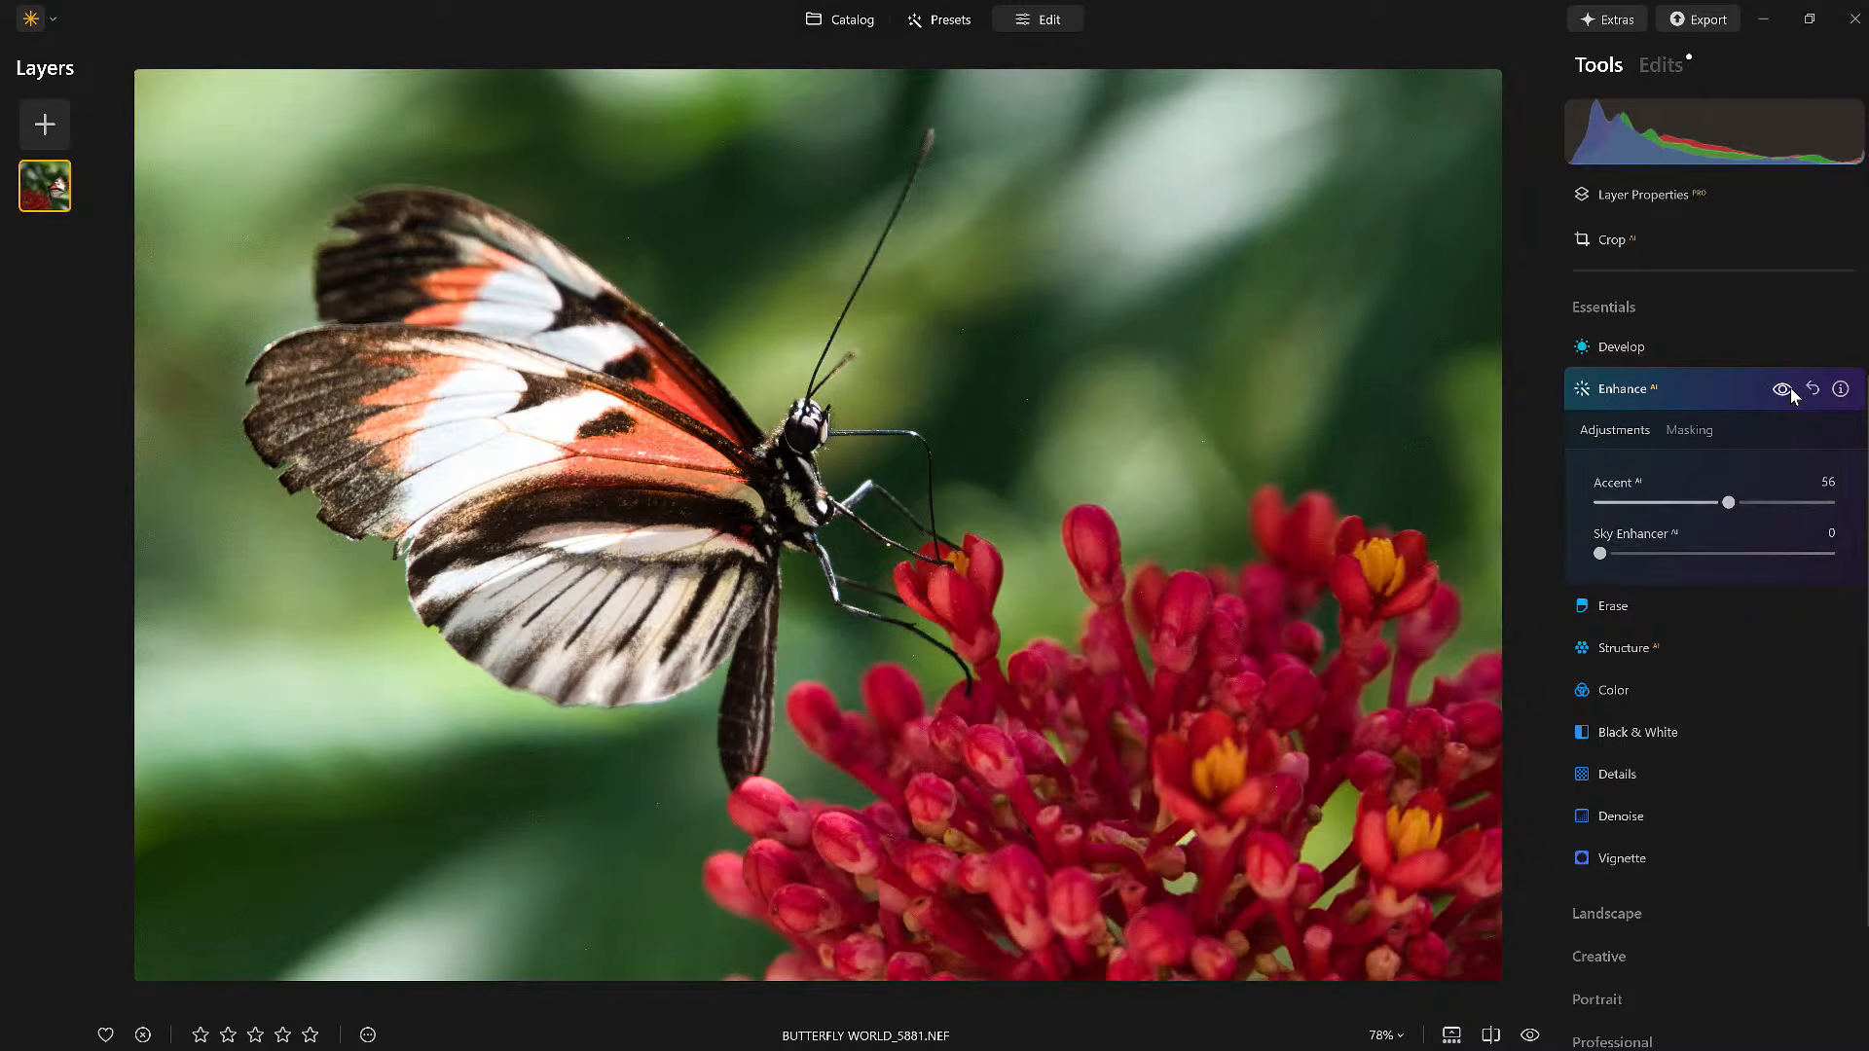
left_click(1718, 385)
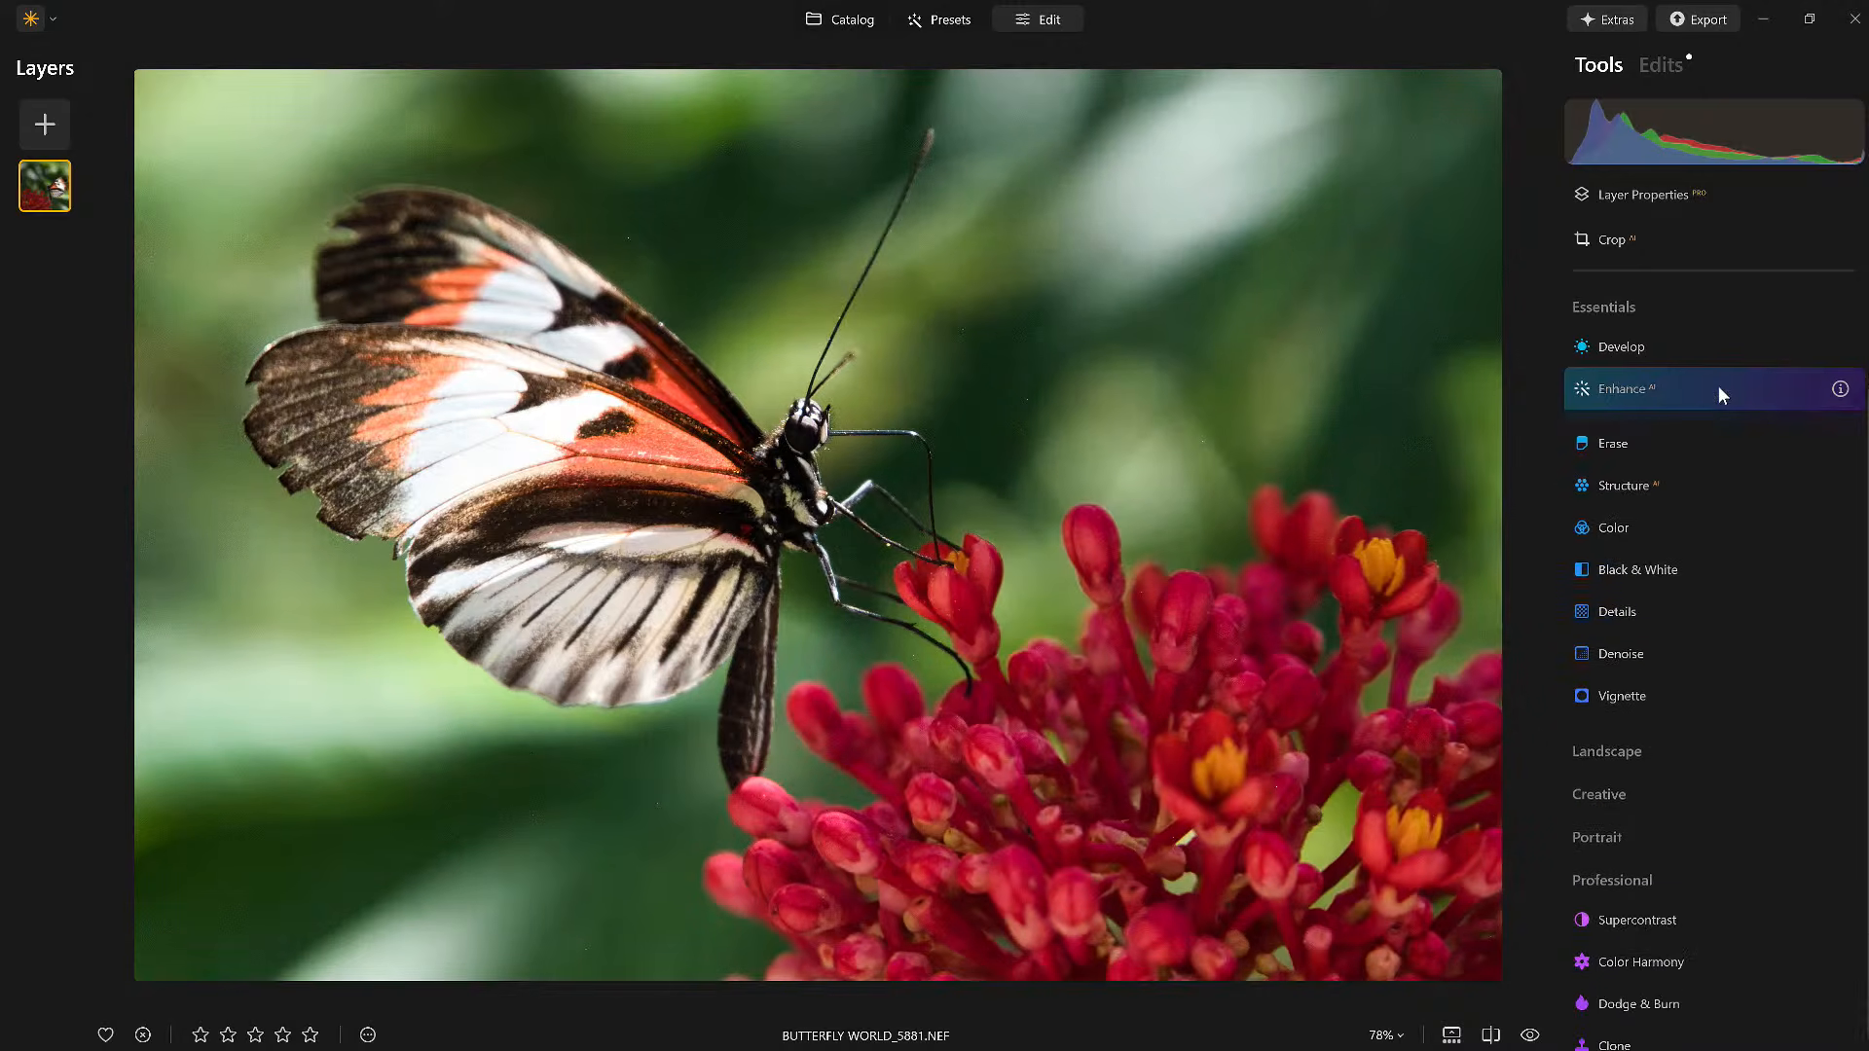
Recrop the photo slightly wider at the 2:3 ratio, leaving more room above the butterfly.
left_click(1624, 243)
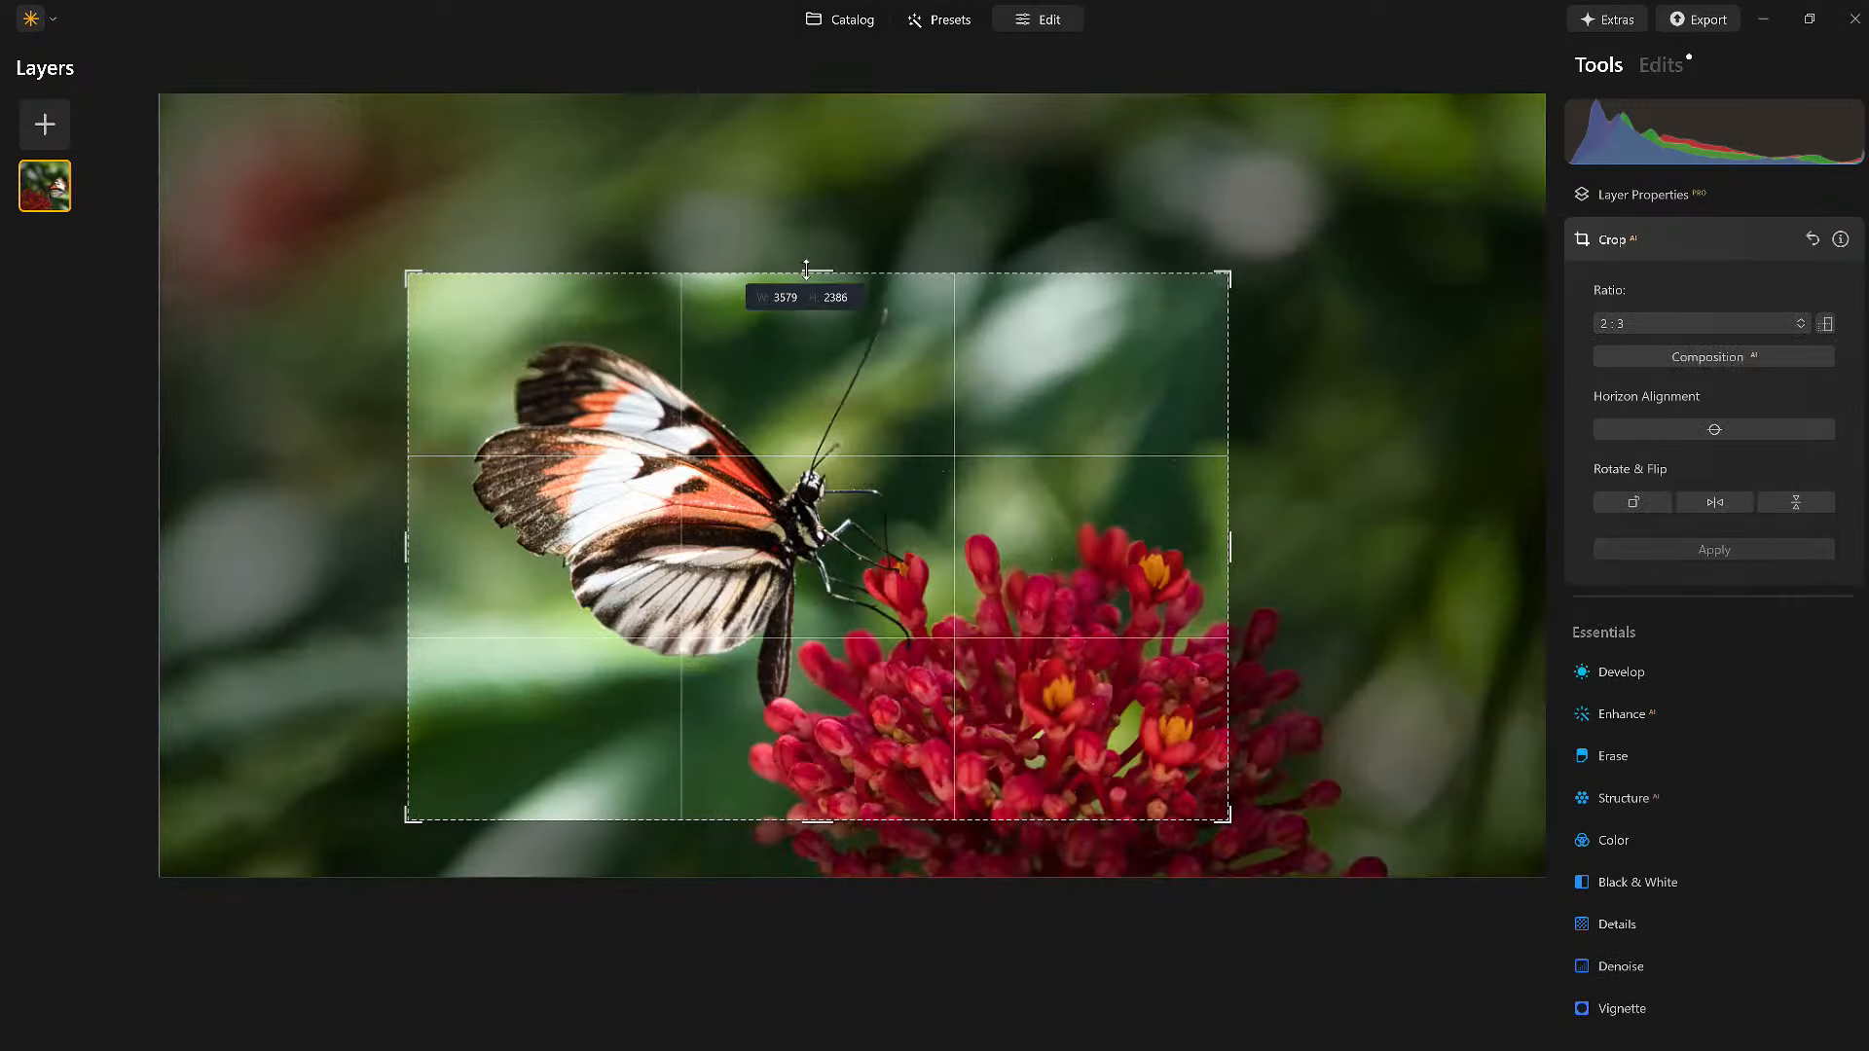
left_click_drag(806, 269, 806, 243)
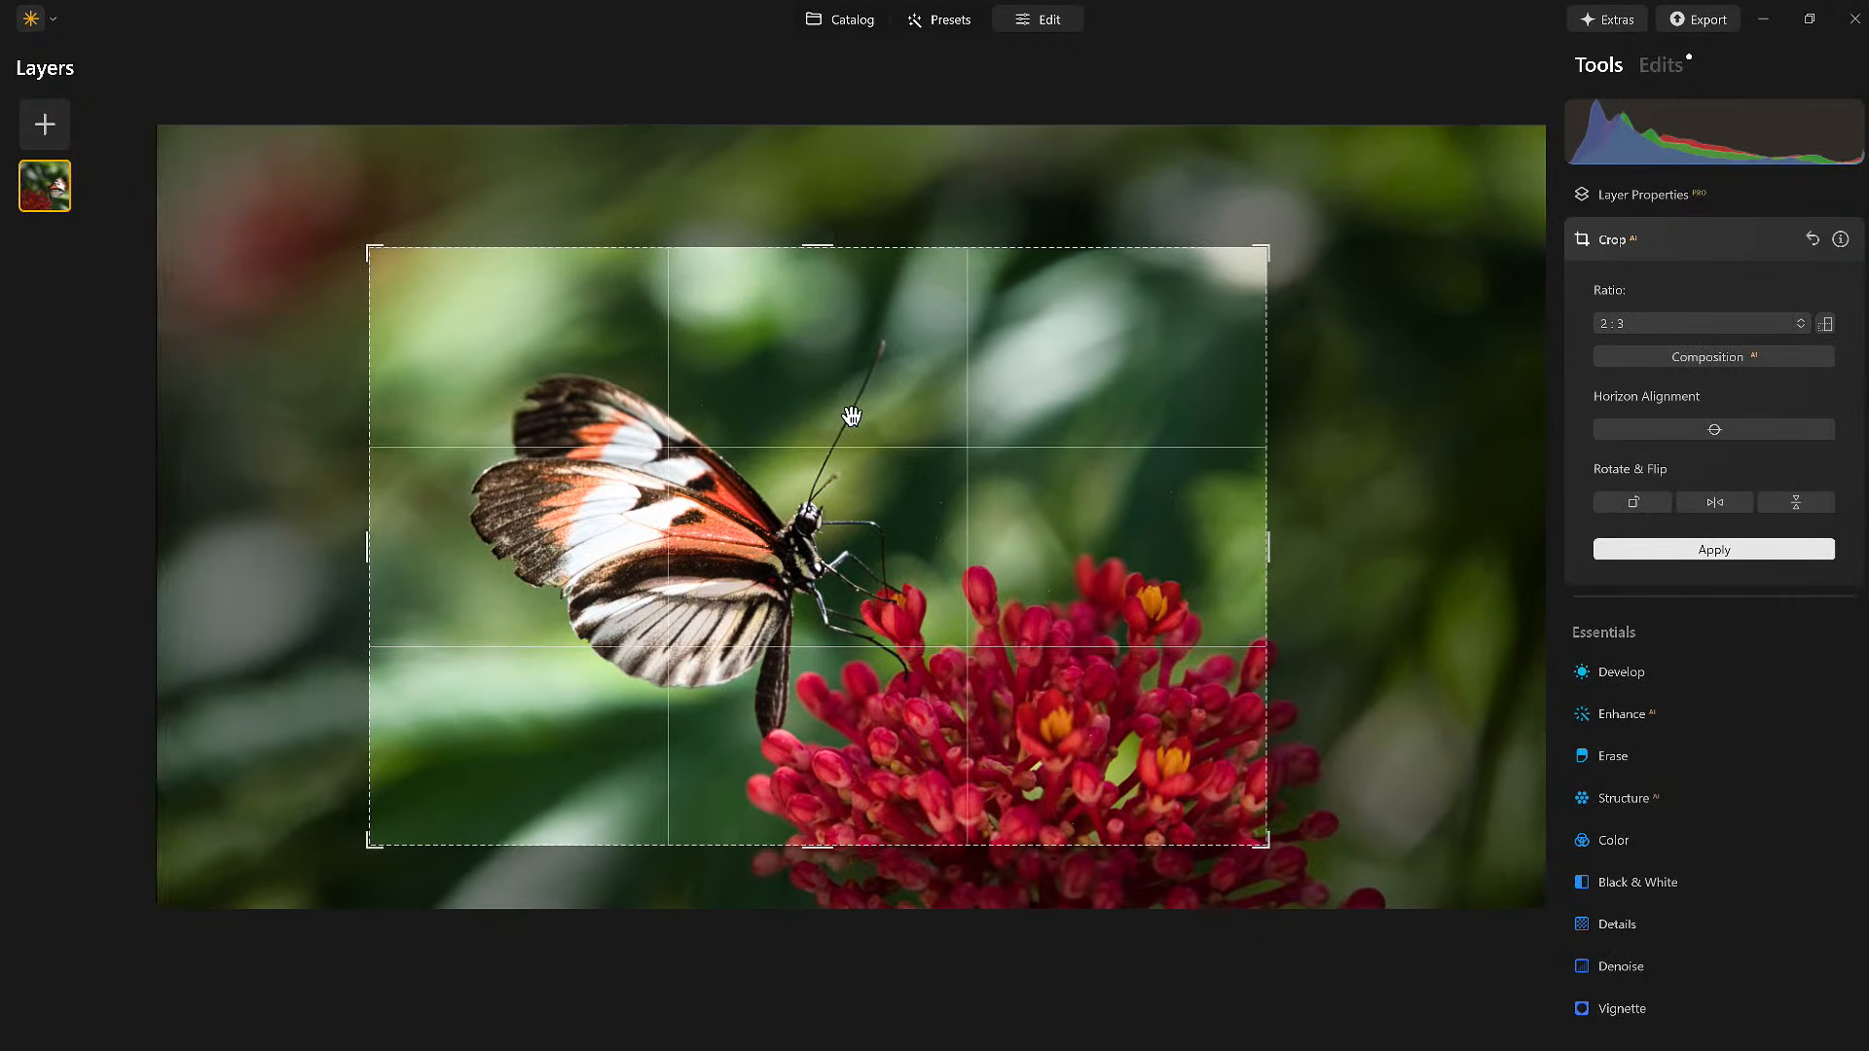
key("Return")
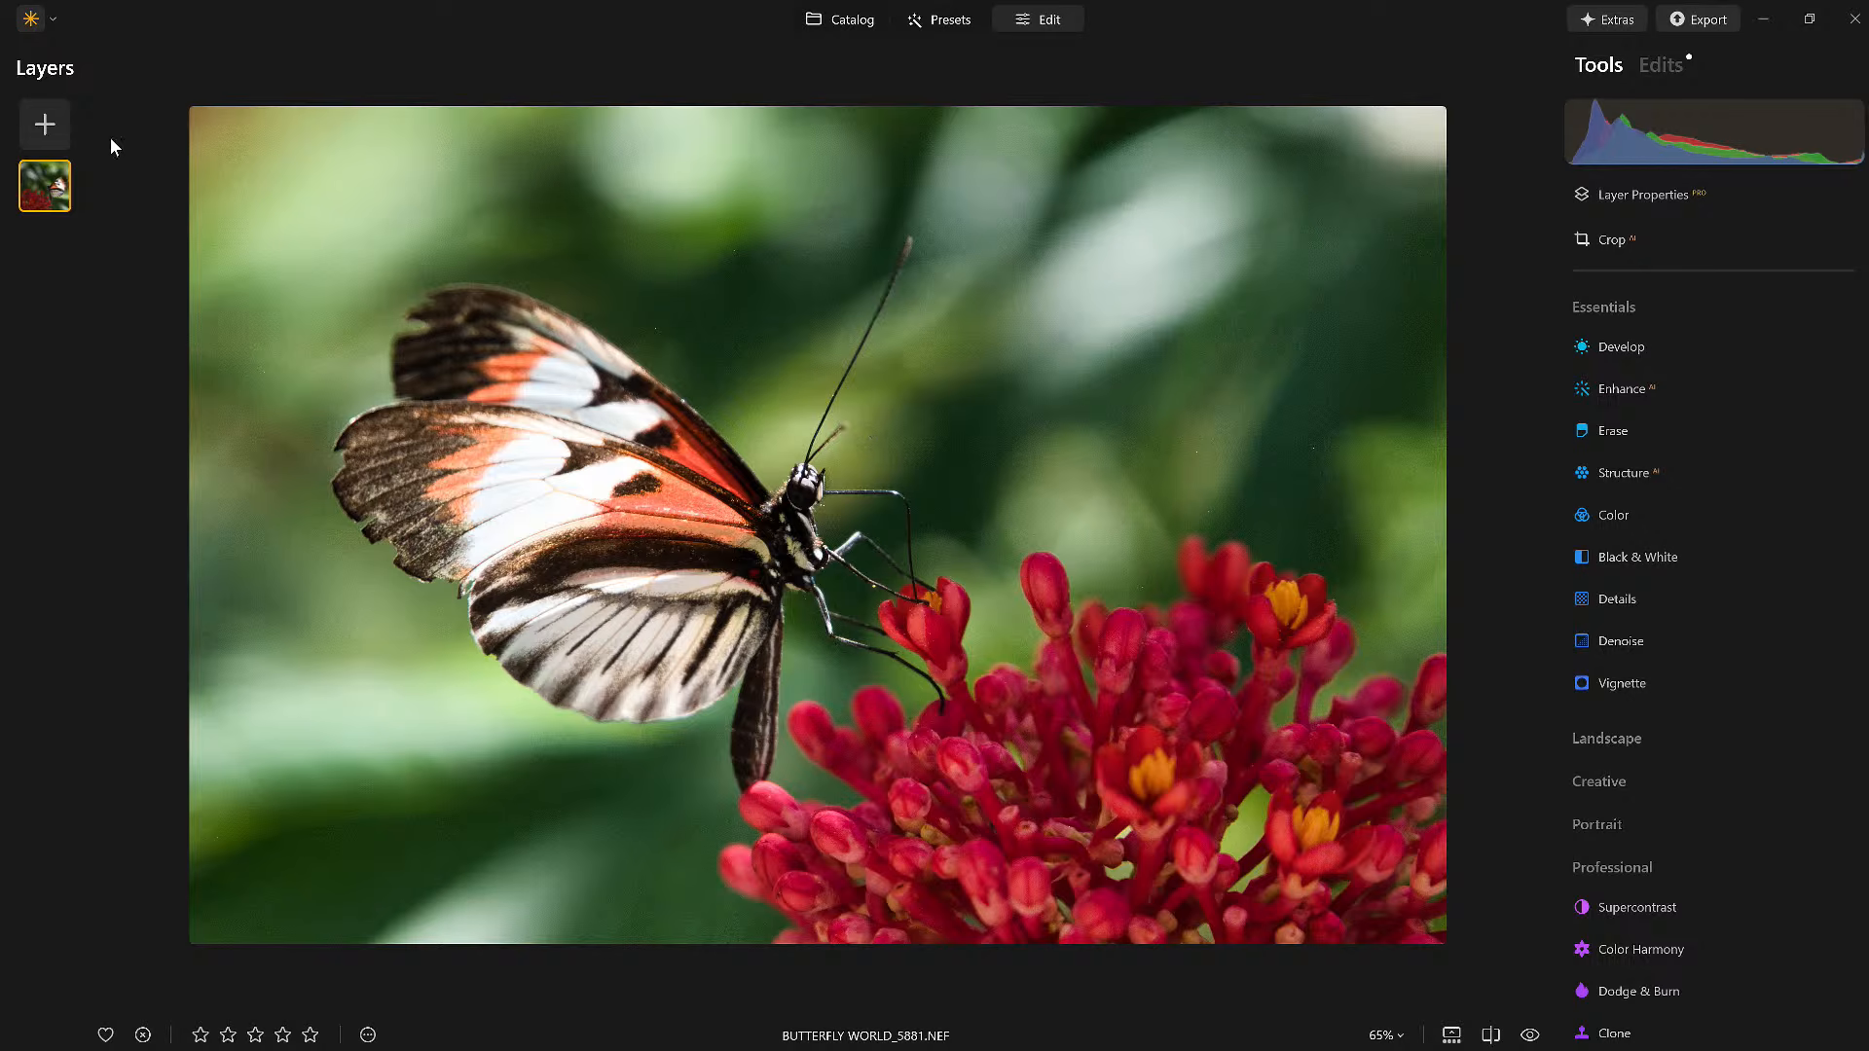
Add the Celebration.jpg flare as a new layer with opacity 100 and the Screen blend mode.
left_click(35, 124)
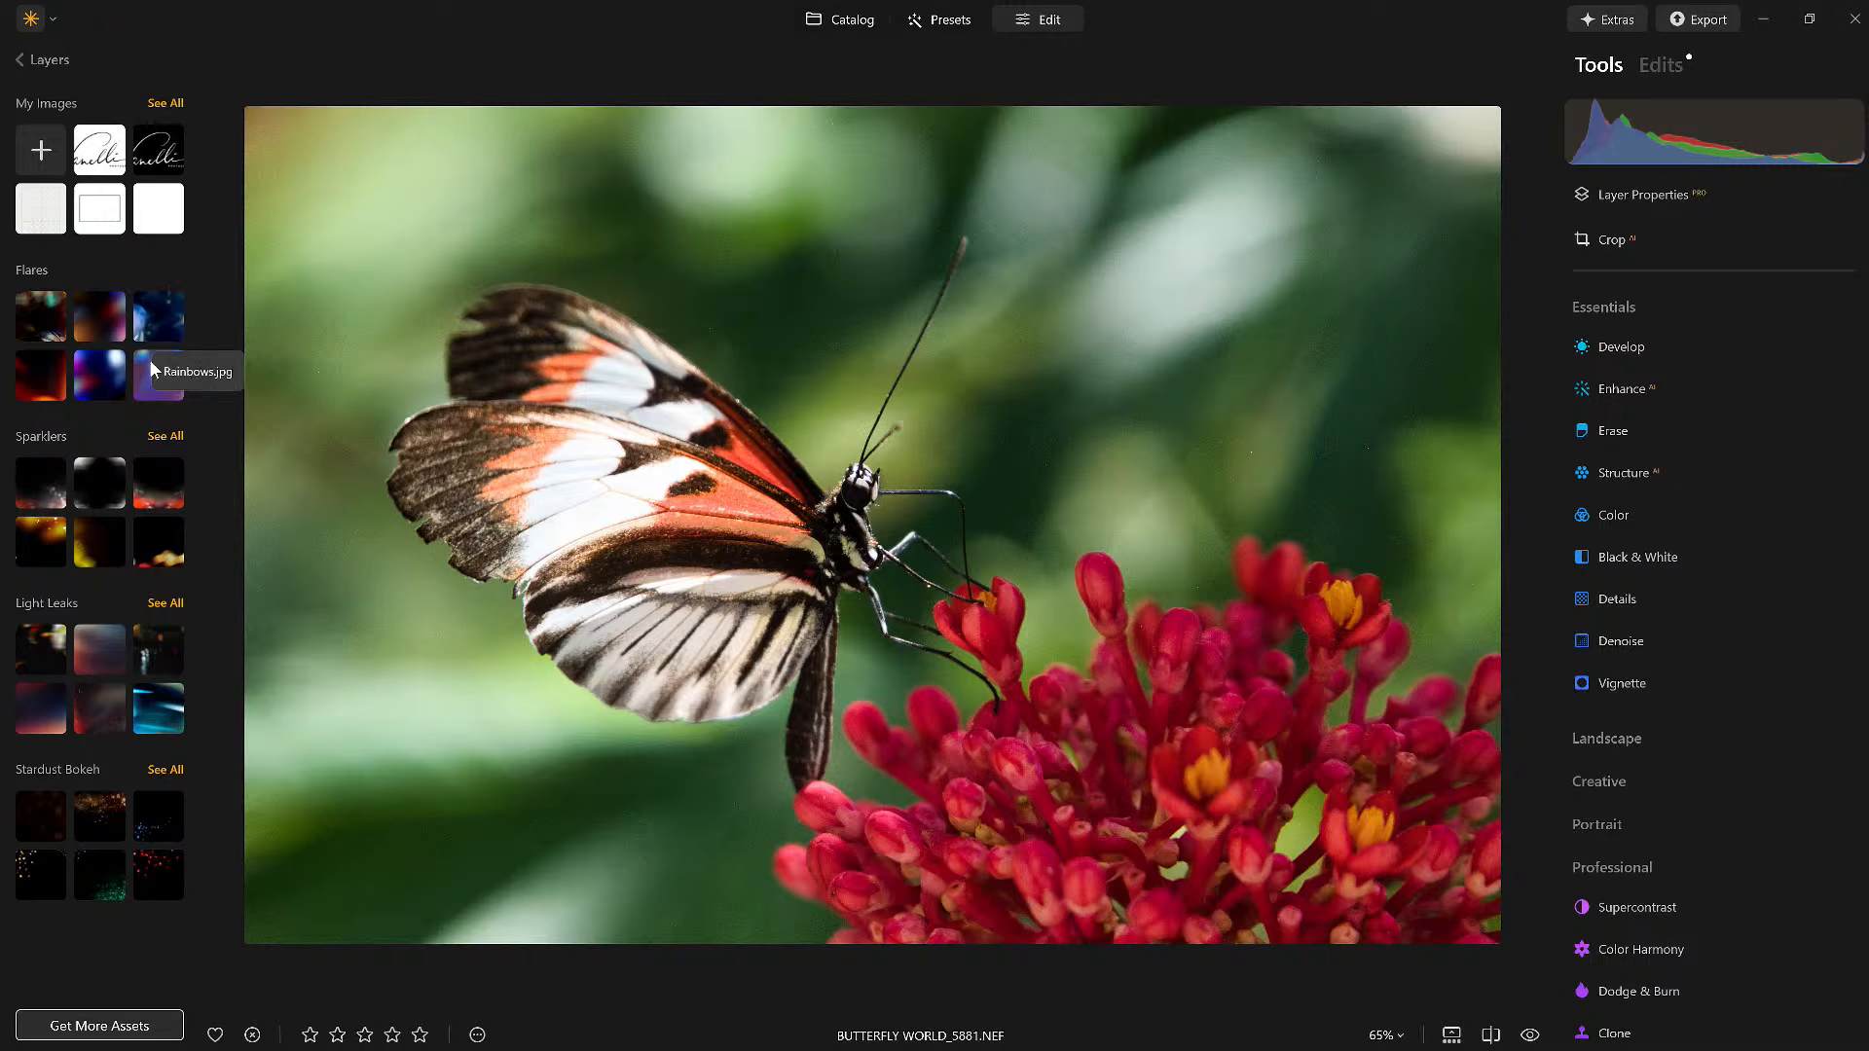
left_click(109, 331)
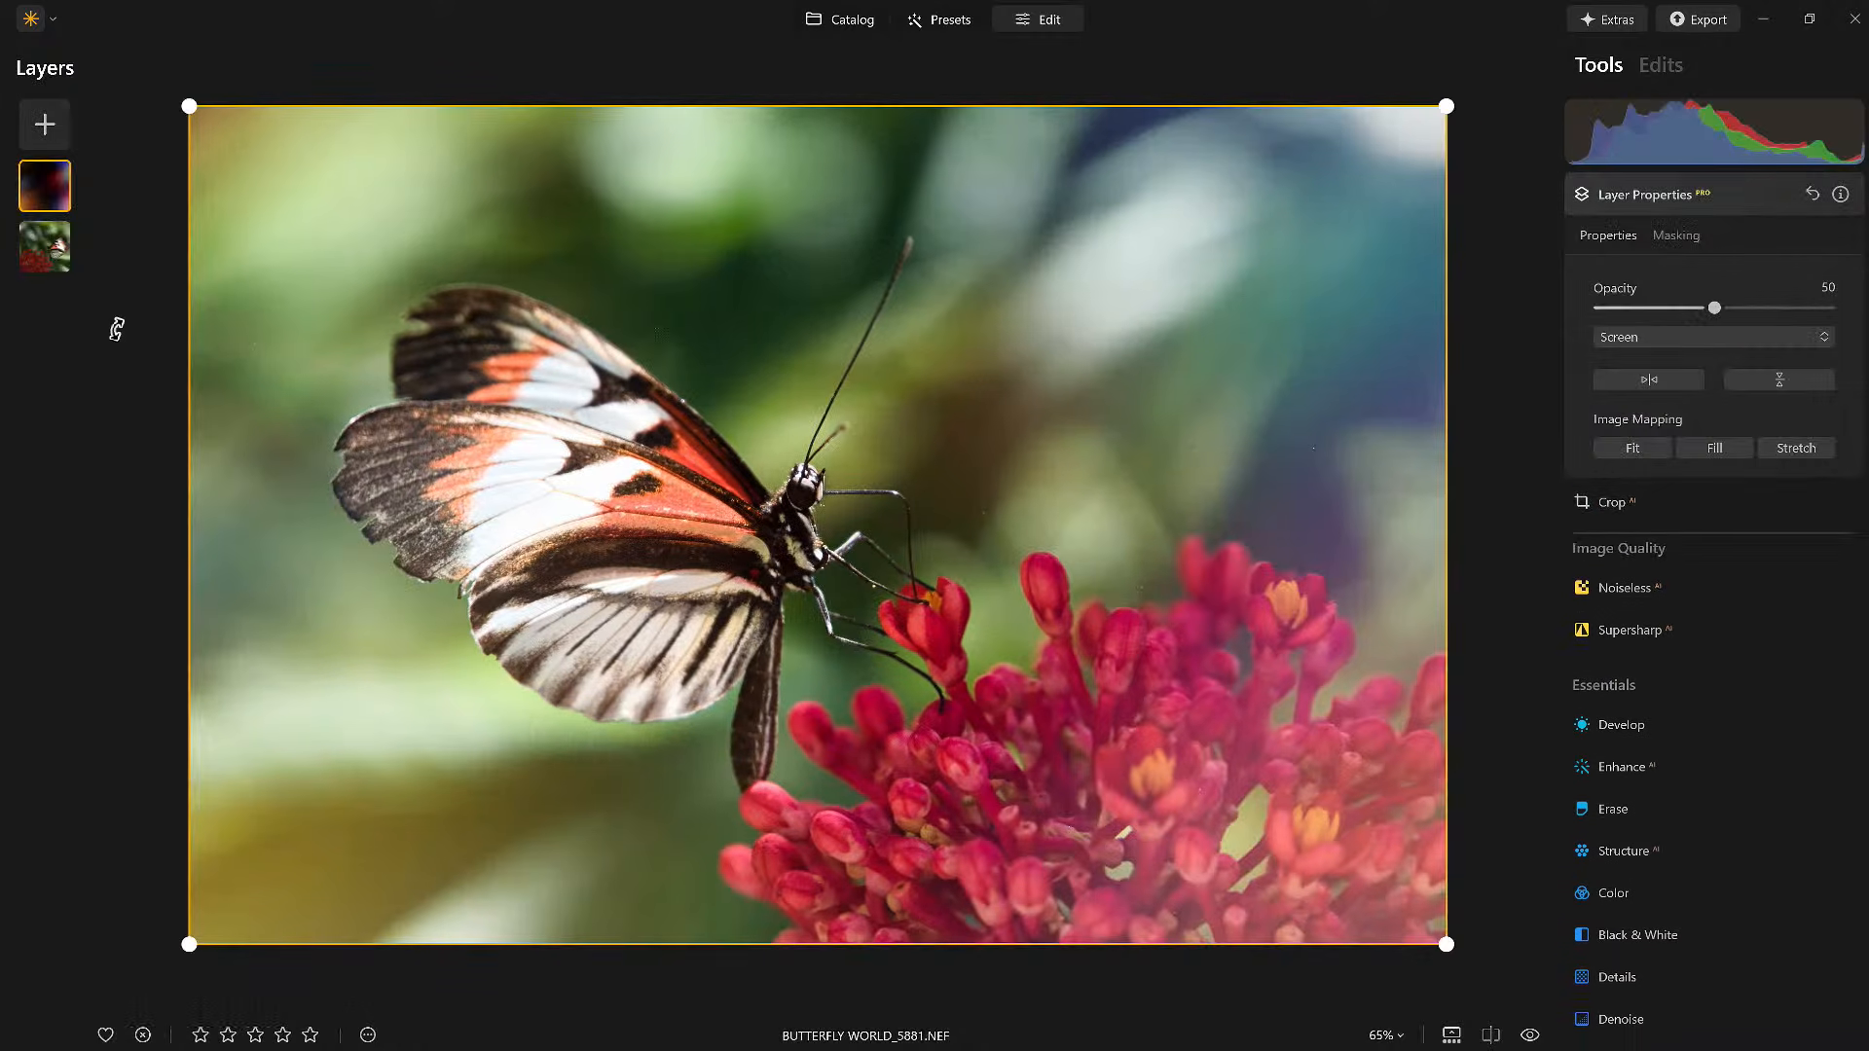
left_click_drag(1714, 309, 1829, 308)
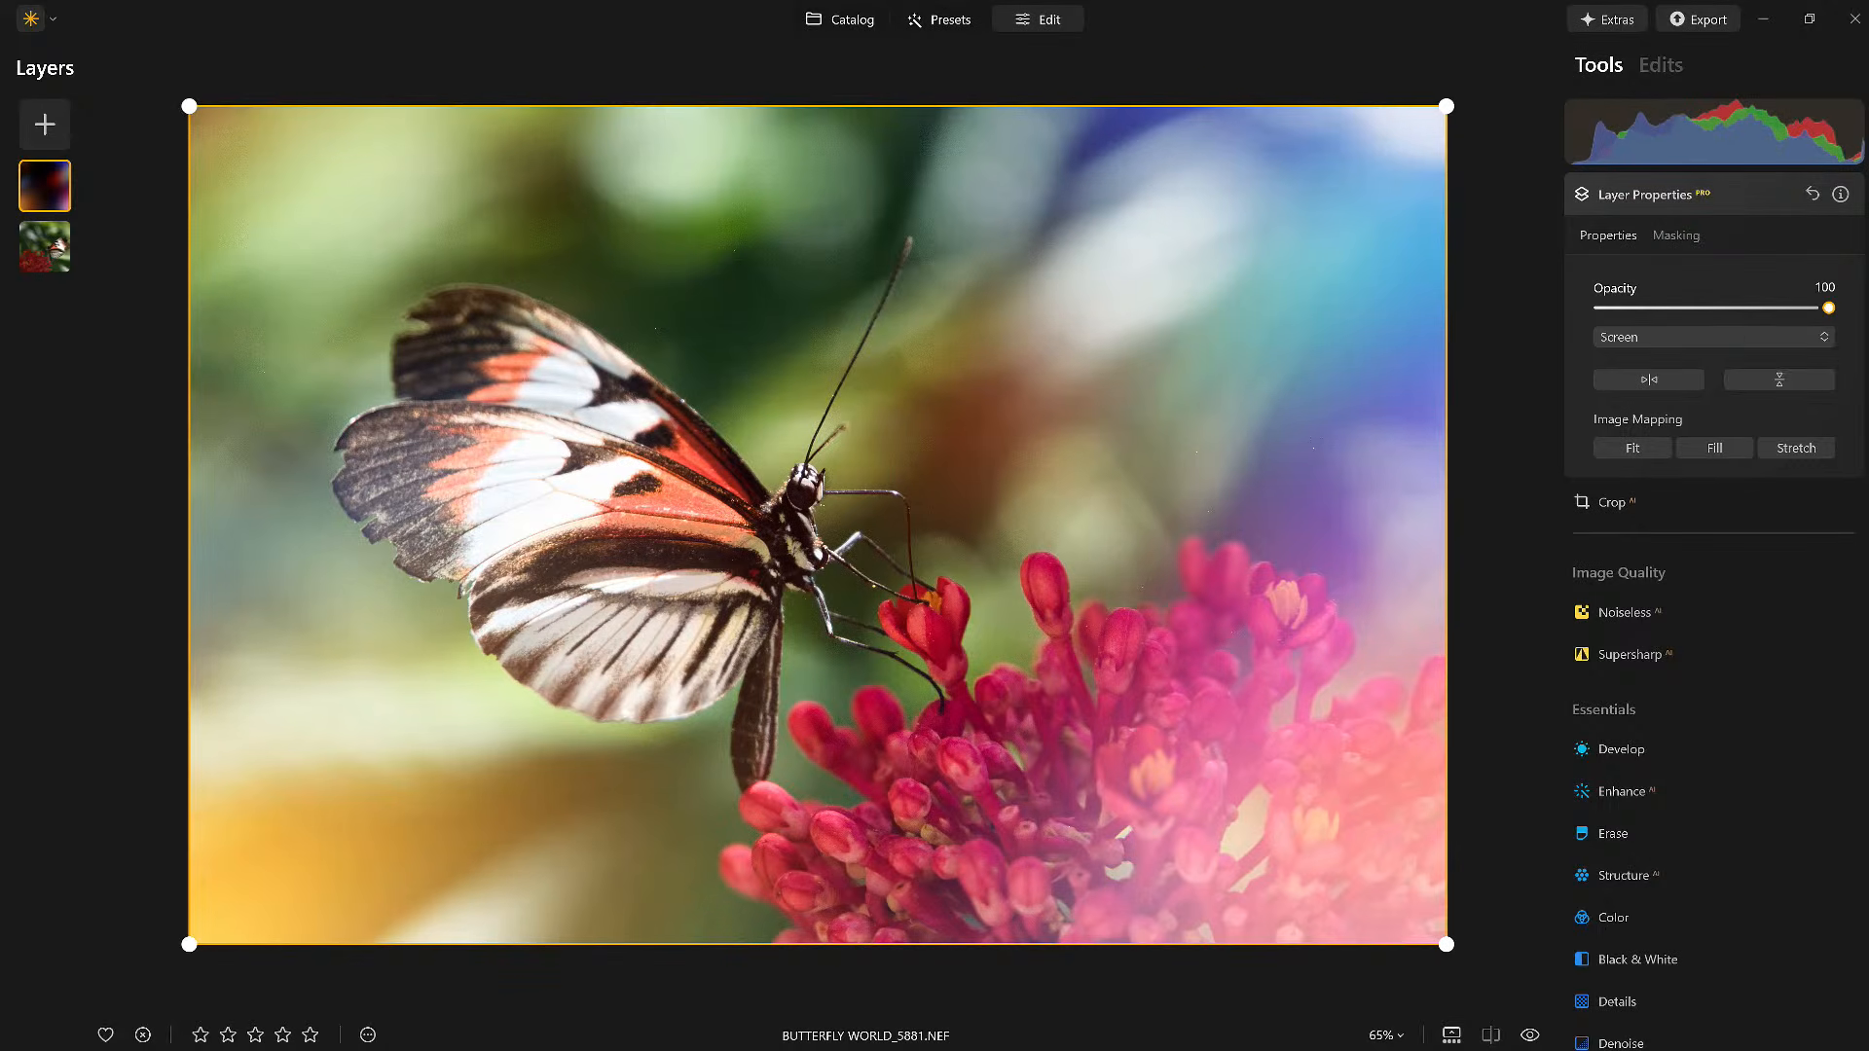
left_click(1766, 341)
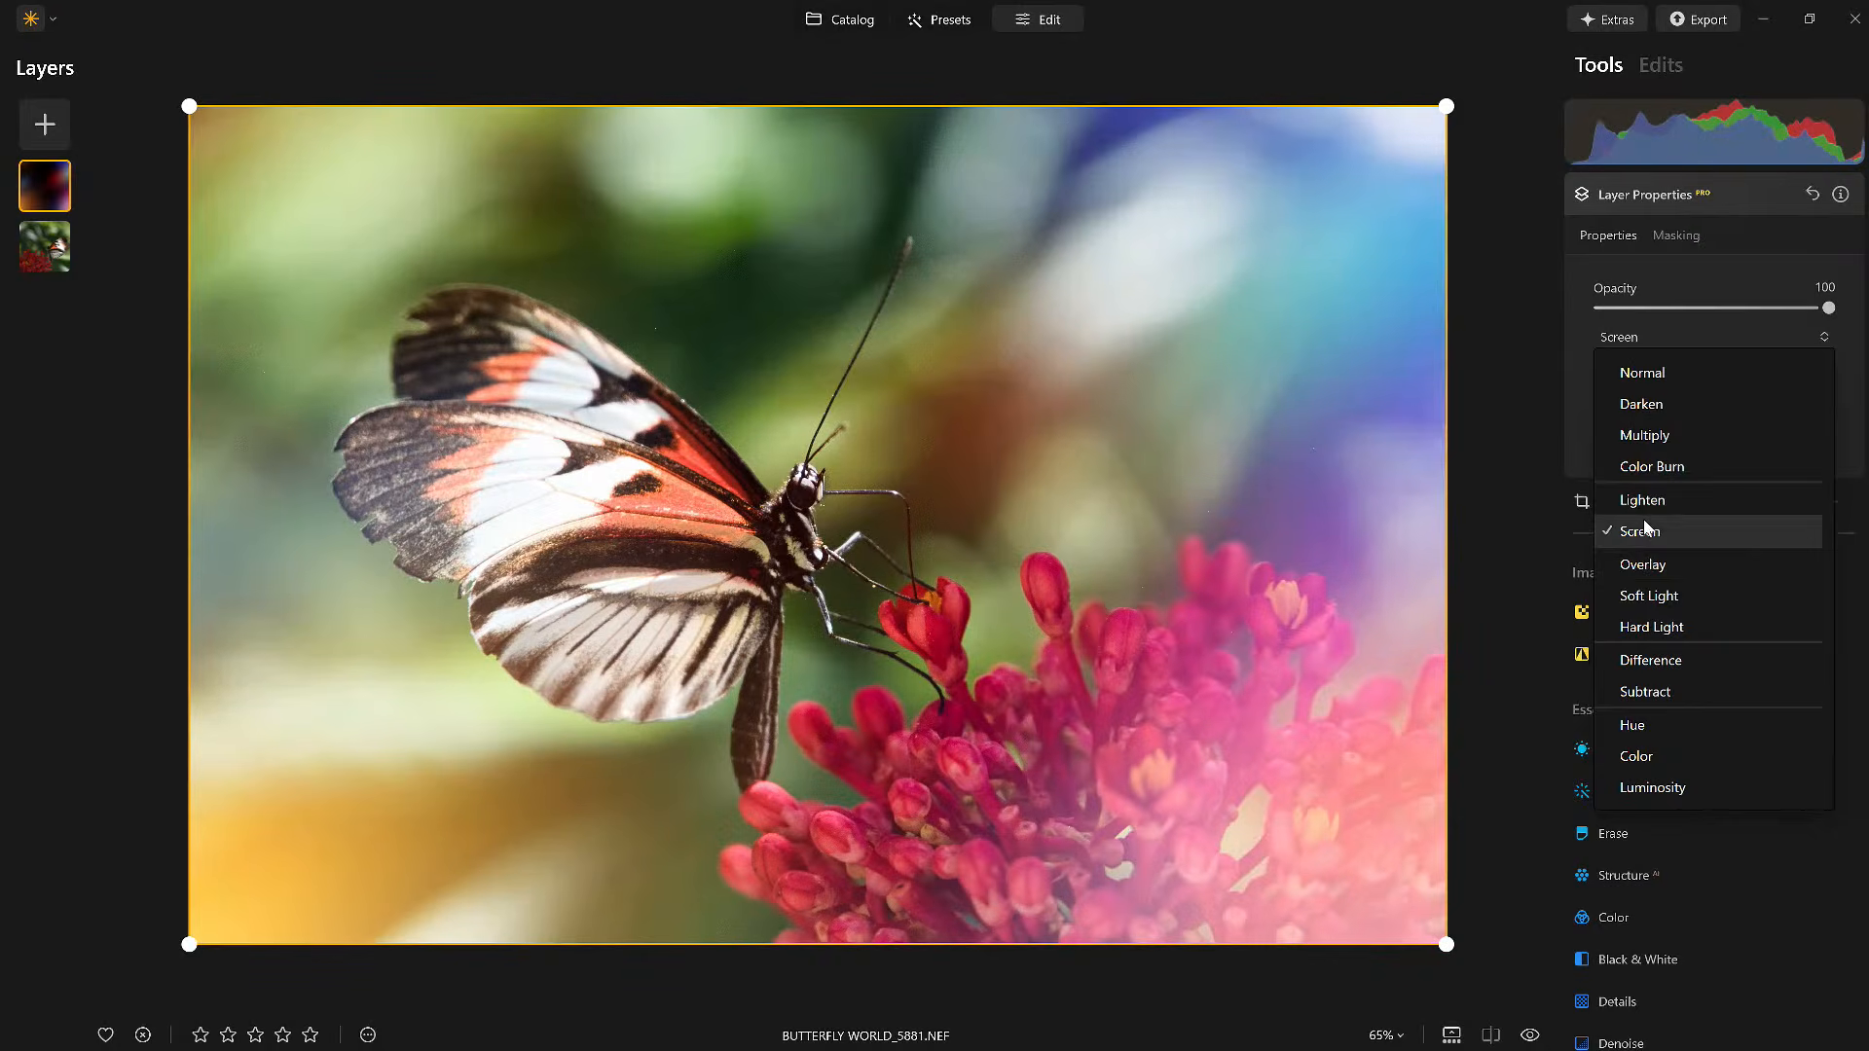
left_click(1643, 526)
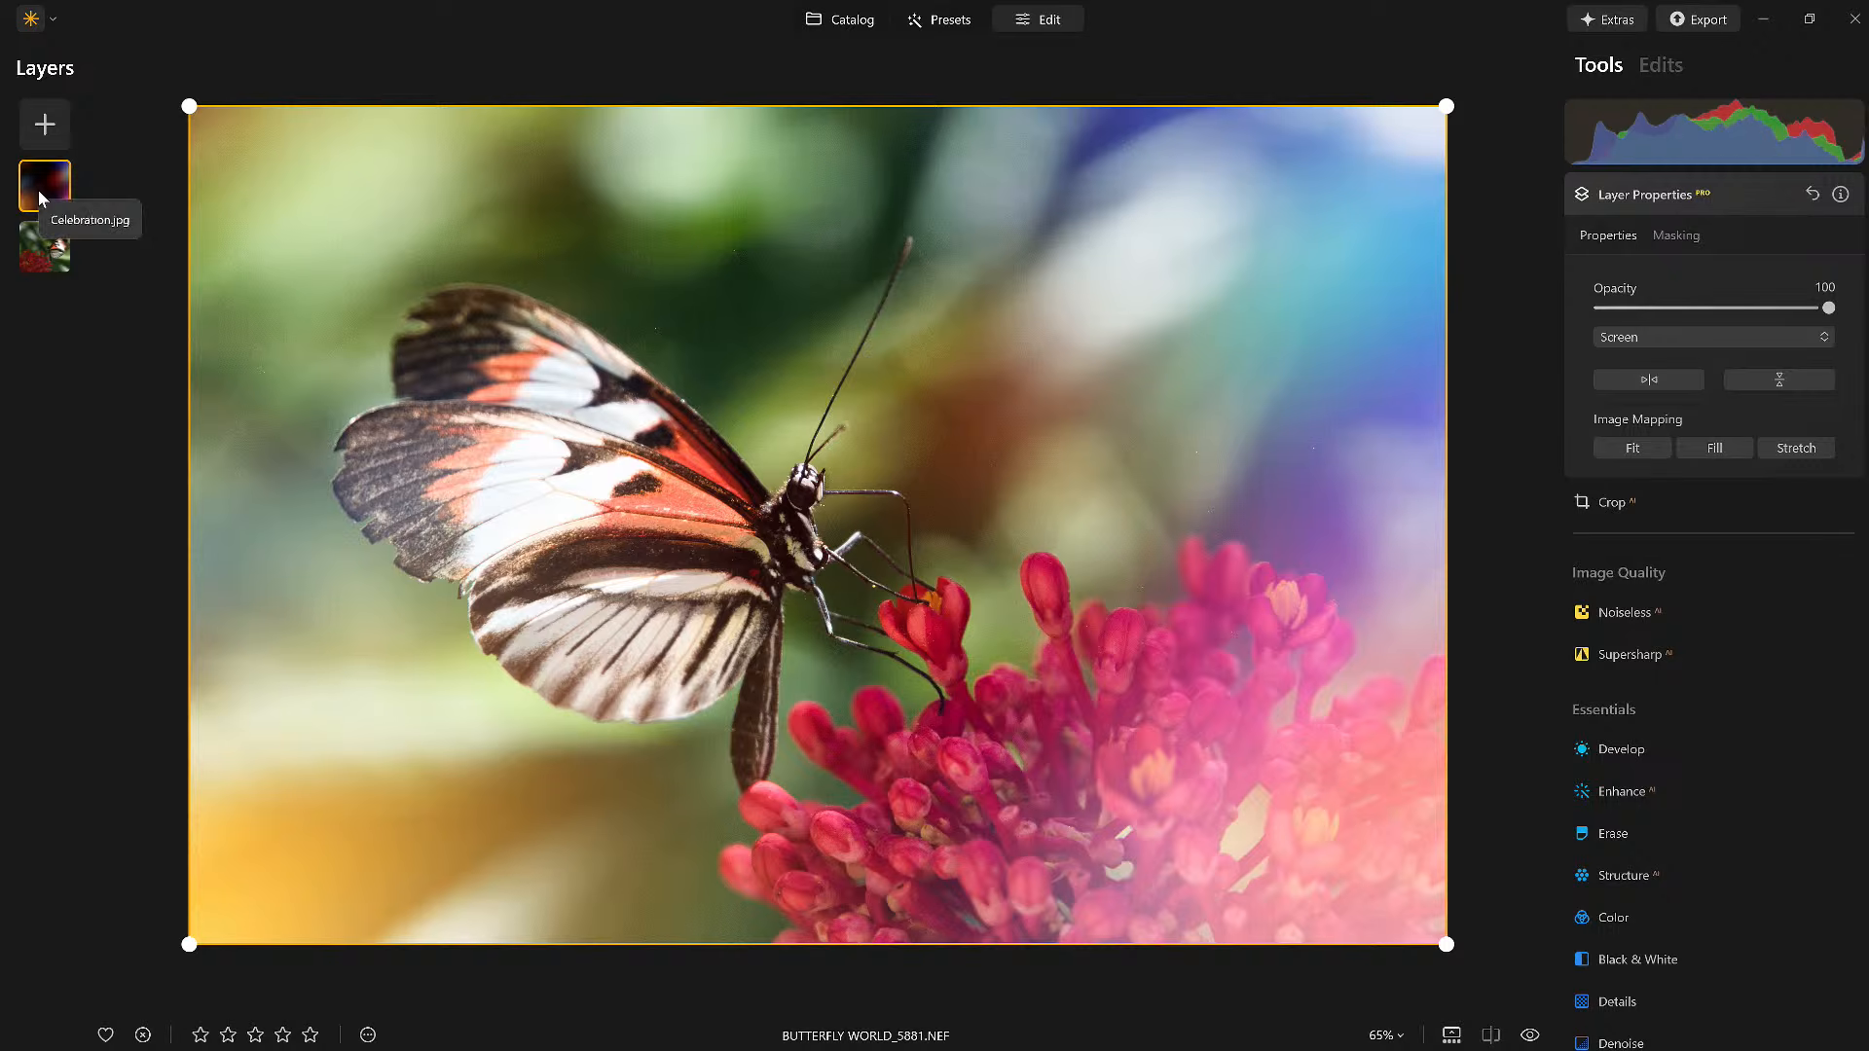
Set the flare layer's Saturation and Vibrance to -100 and compare the image with and without the color change.
left_click(1613, 918)
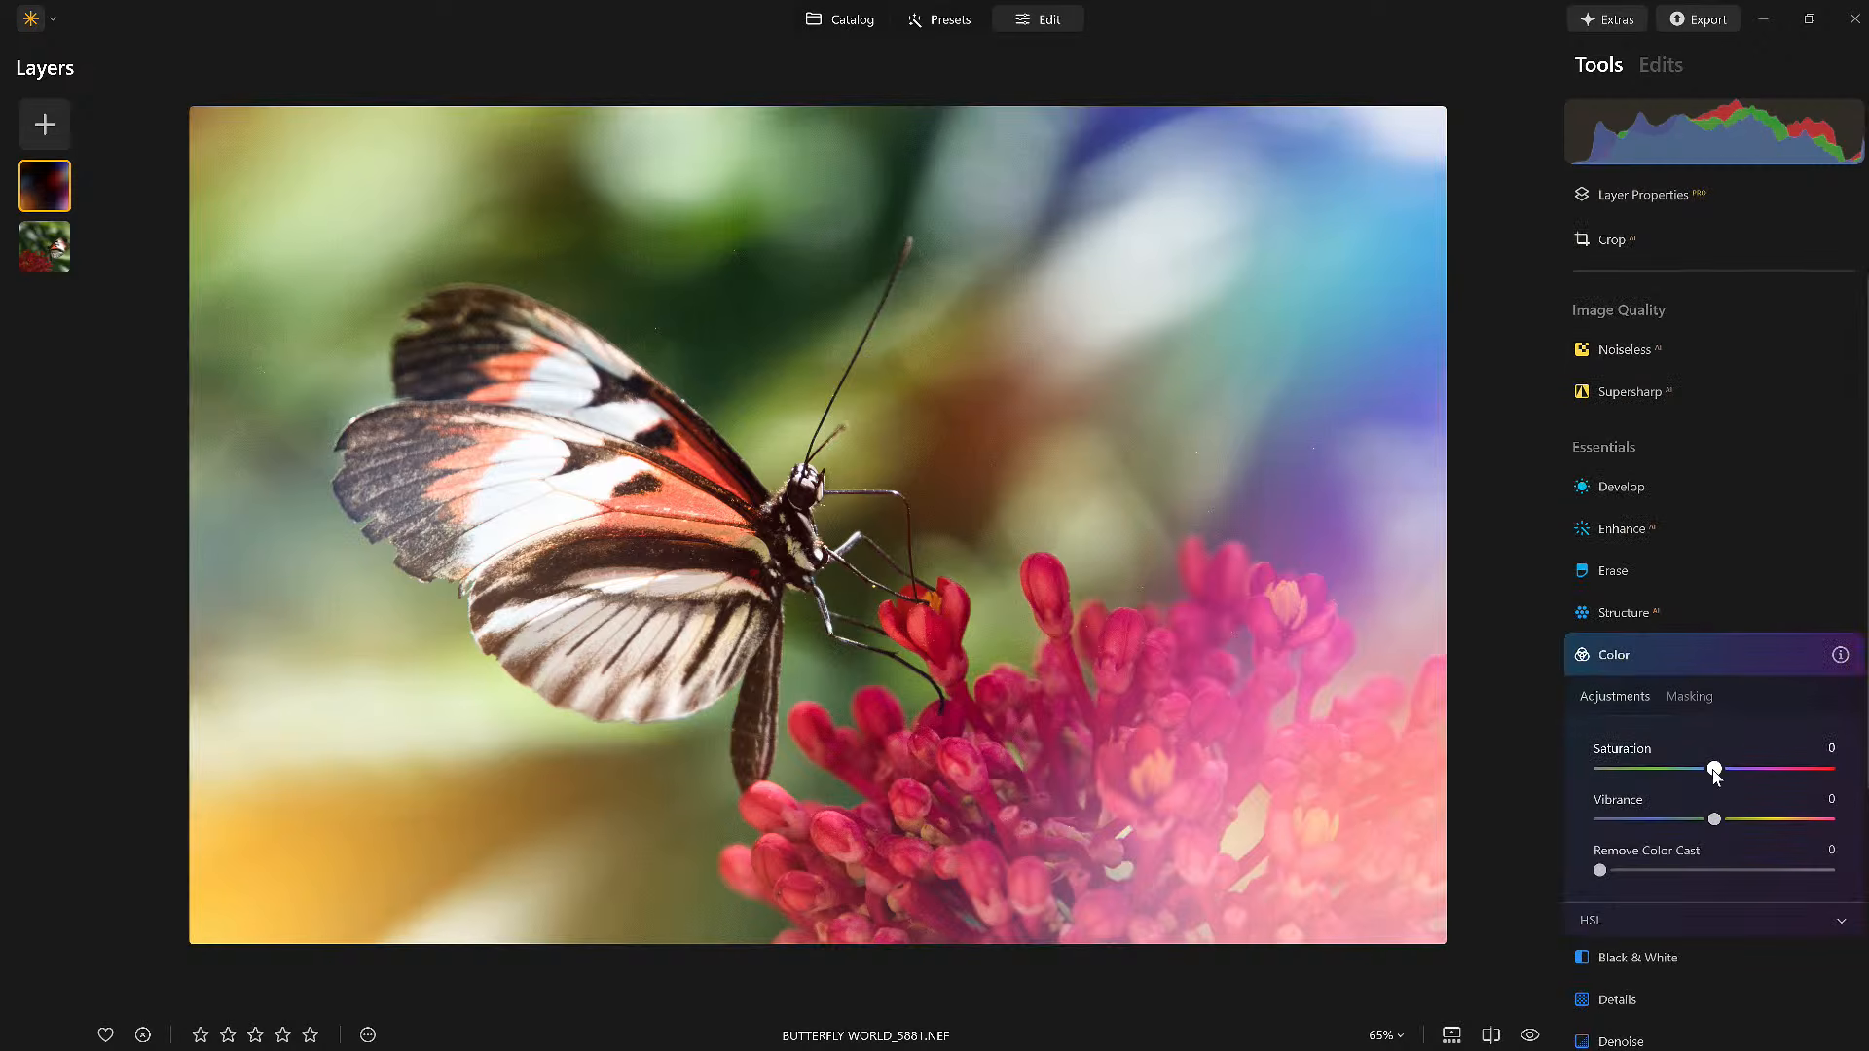
left_click_drag(1715, 770, 1559, 765)
left_click_drag(1714, 819, 1699, 819)
left_click_drag(1573, 824, 1493, 818)
left_click(1782, 656)
left_click(1782, 656)
left_click(1782, 656)
left_click(1784, 656)
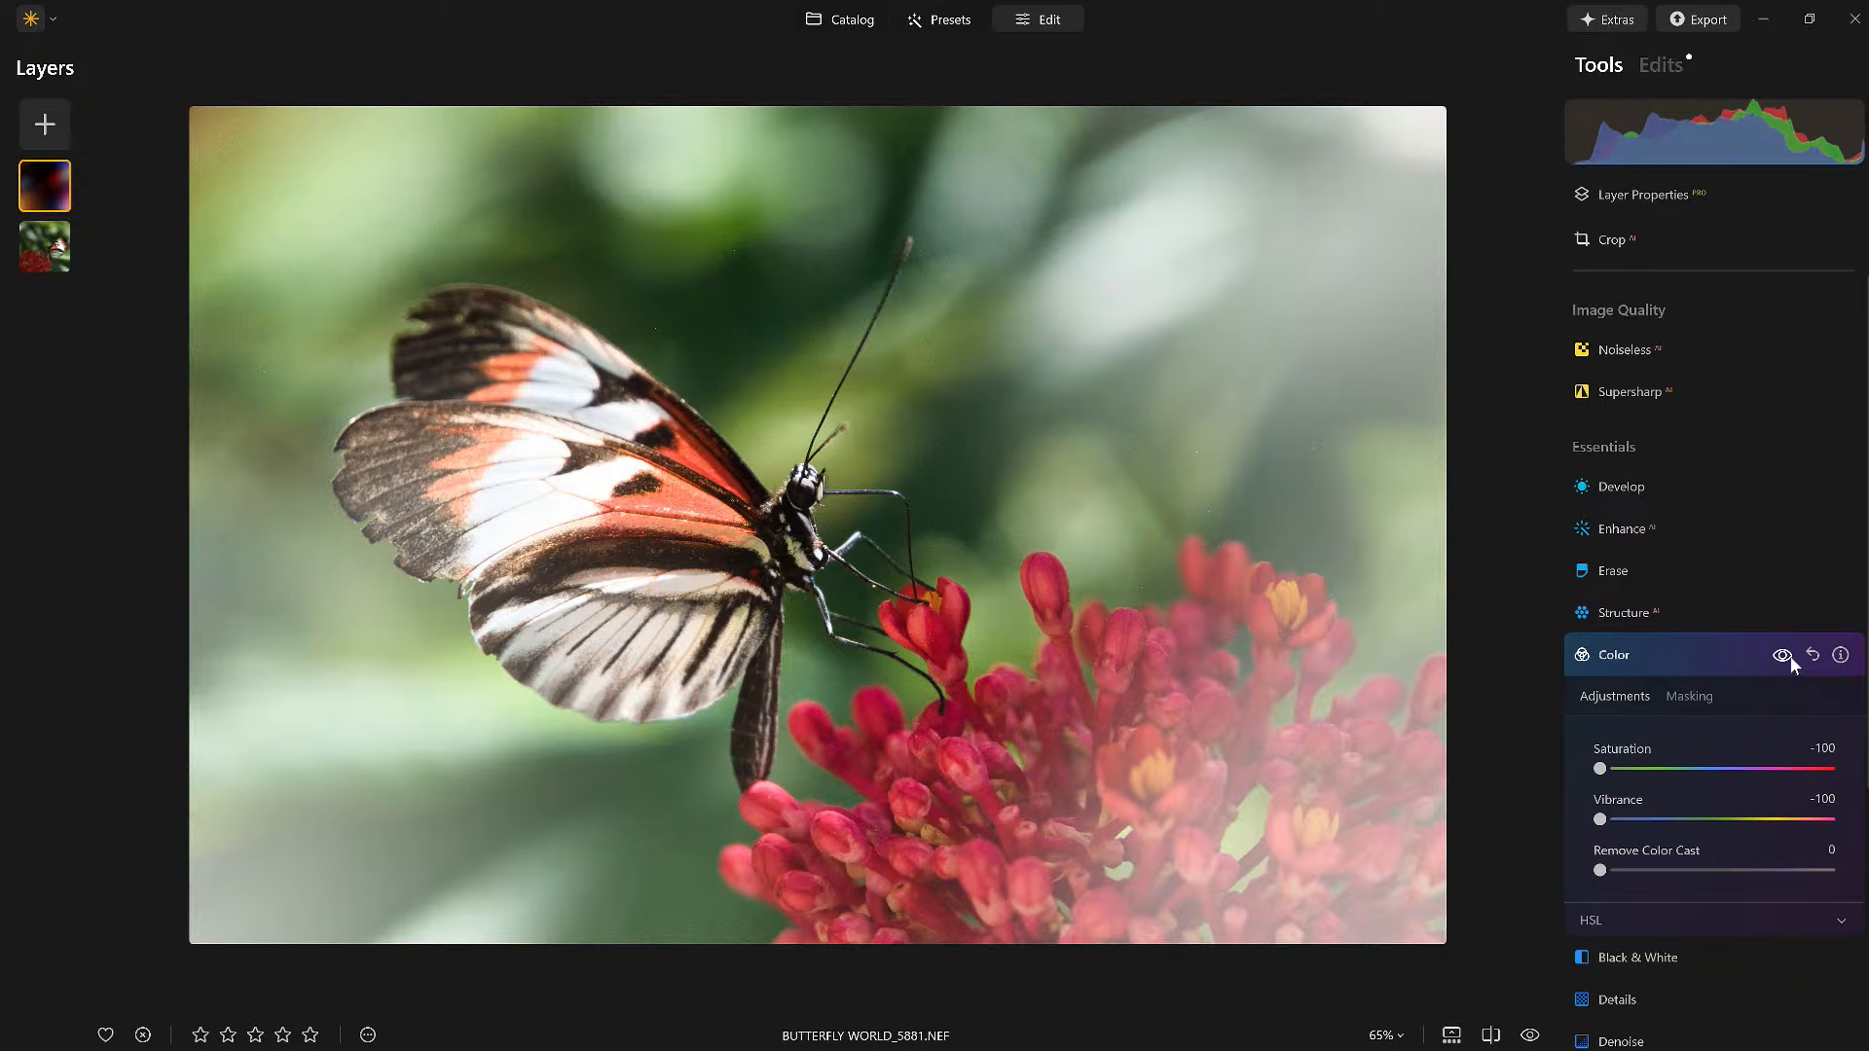
left_click(1735, 665)
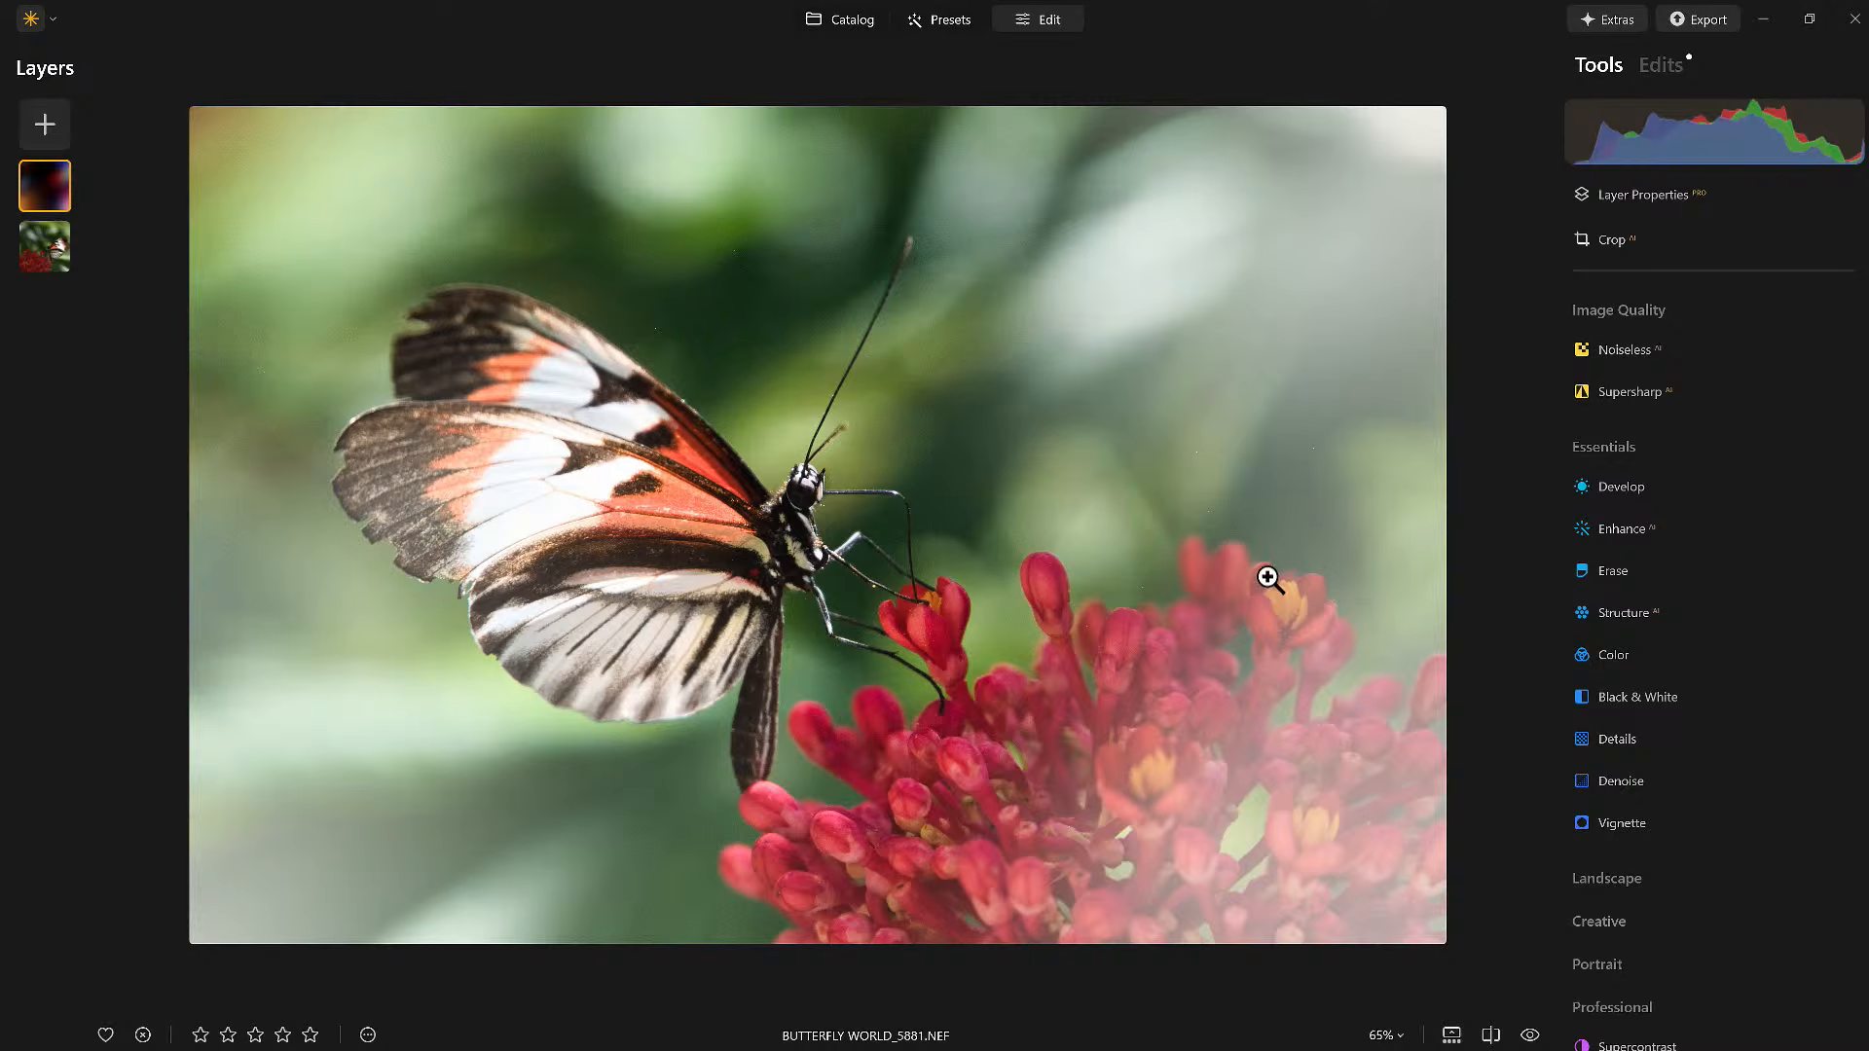
Add the blue streaked Light Leaks overlay as a new layer and set its Saturation and Vibrance to -100.
left_click(37, 118)
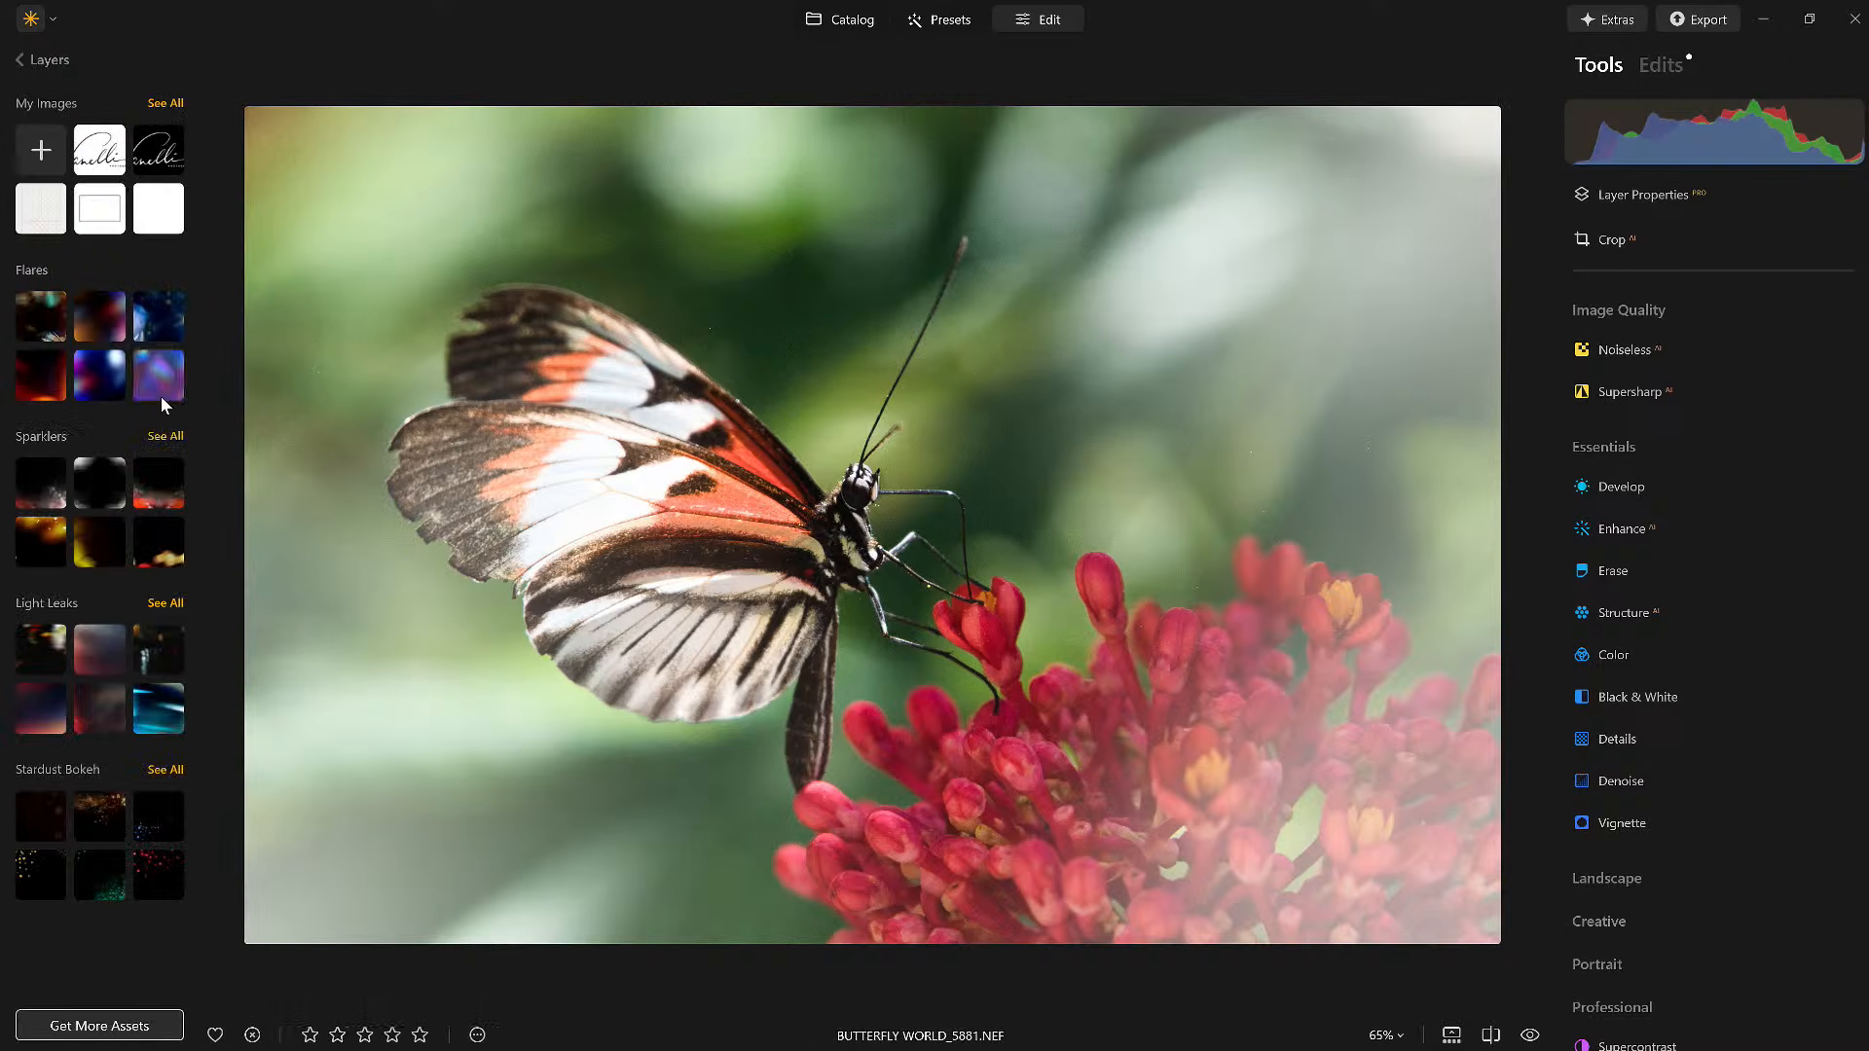
left_click(156, 700)
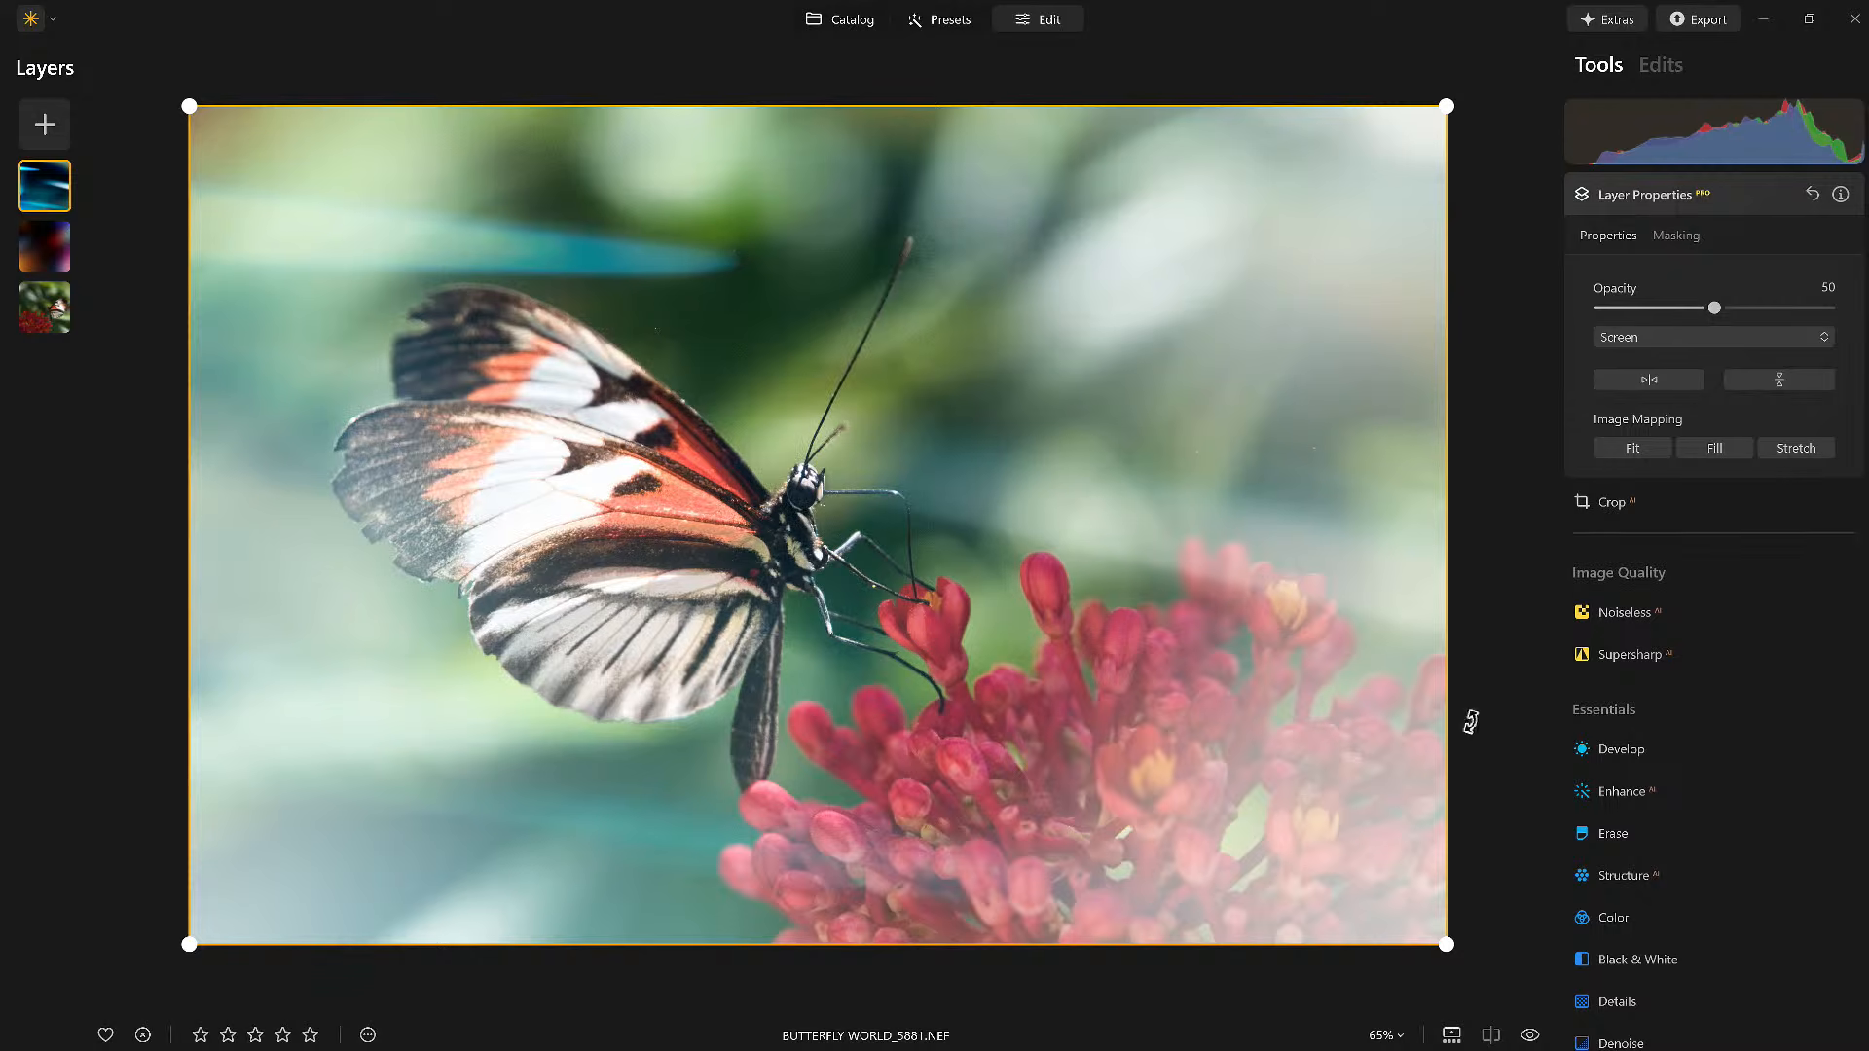
left_click(1611, 914)
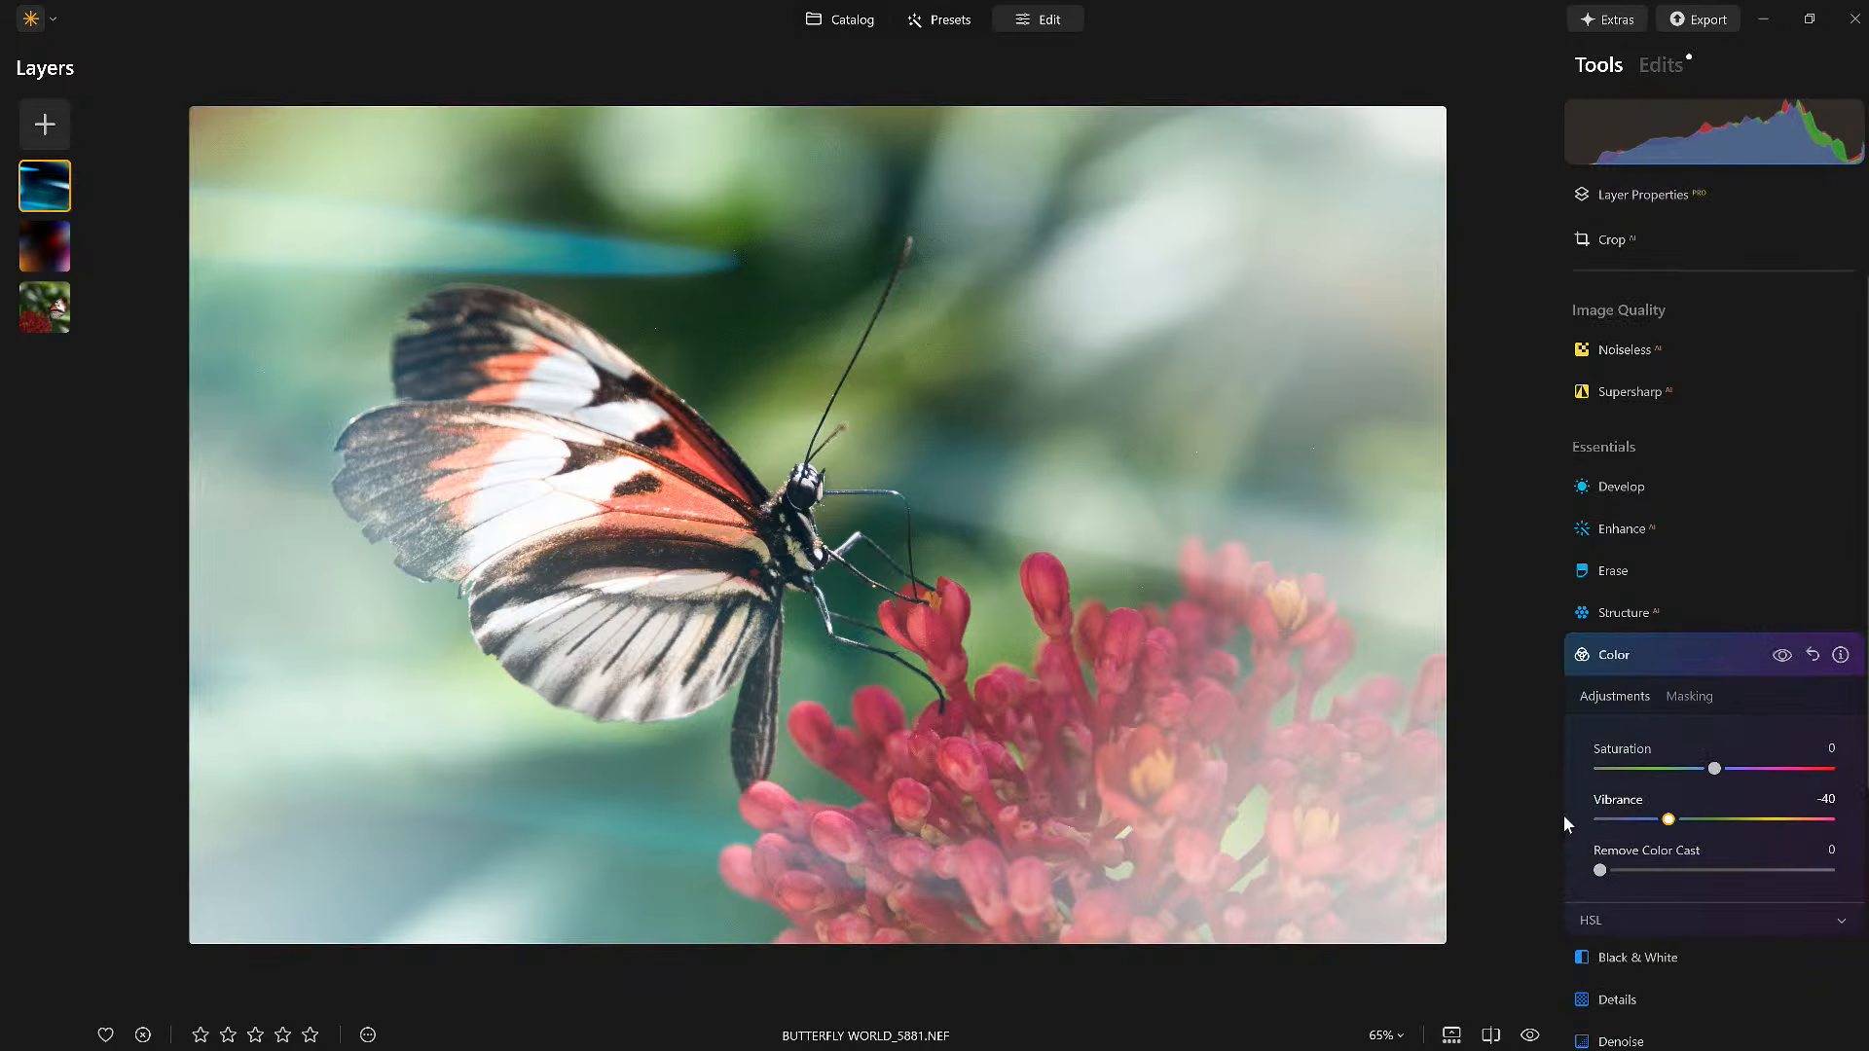
left_click_drag(1657, 819, 1596, 819)
left_click_drag(1707, 766, 1472, 762)
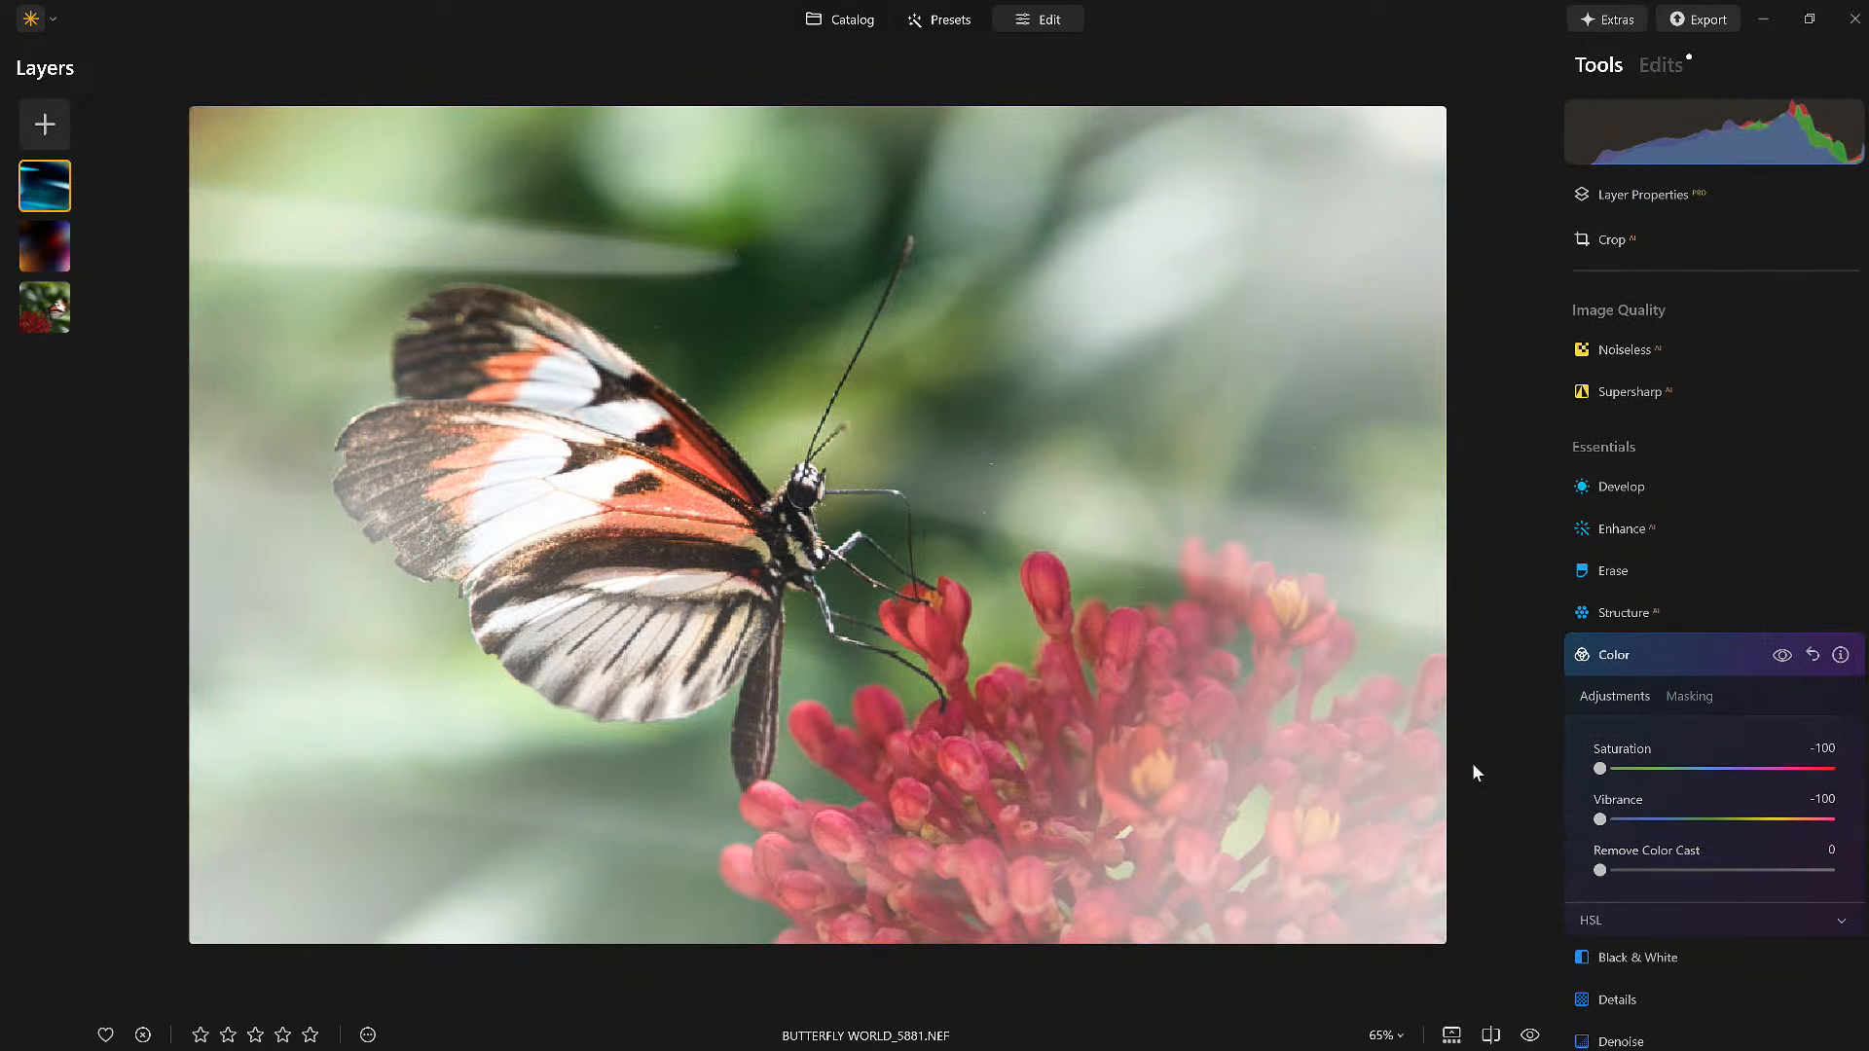
left_click(1782, 657)
left_click(1782, 657)
left_click(1750, 650)
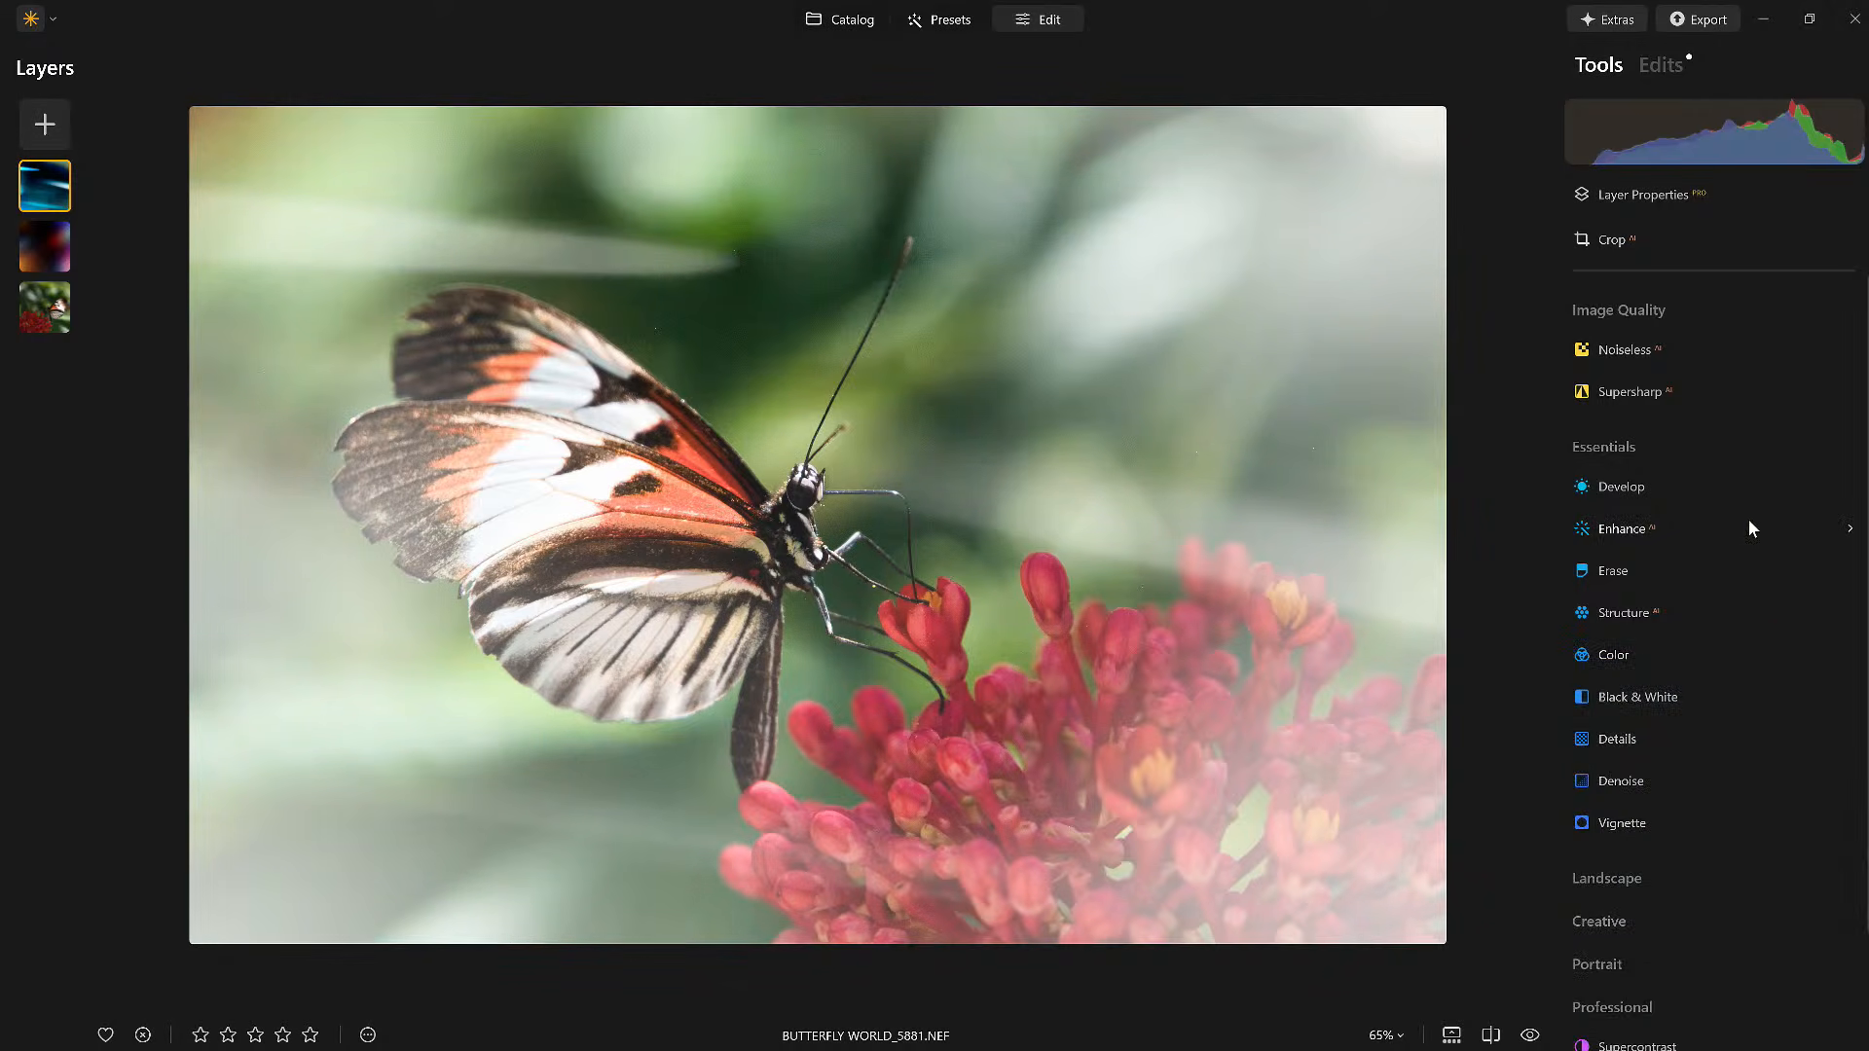
Lower the light leak layer's opacity to 29.
left_click(1676, 195)
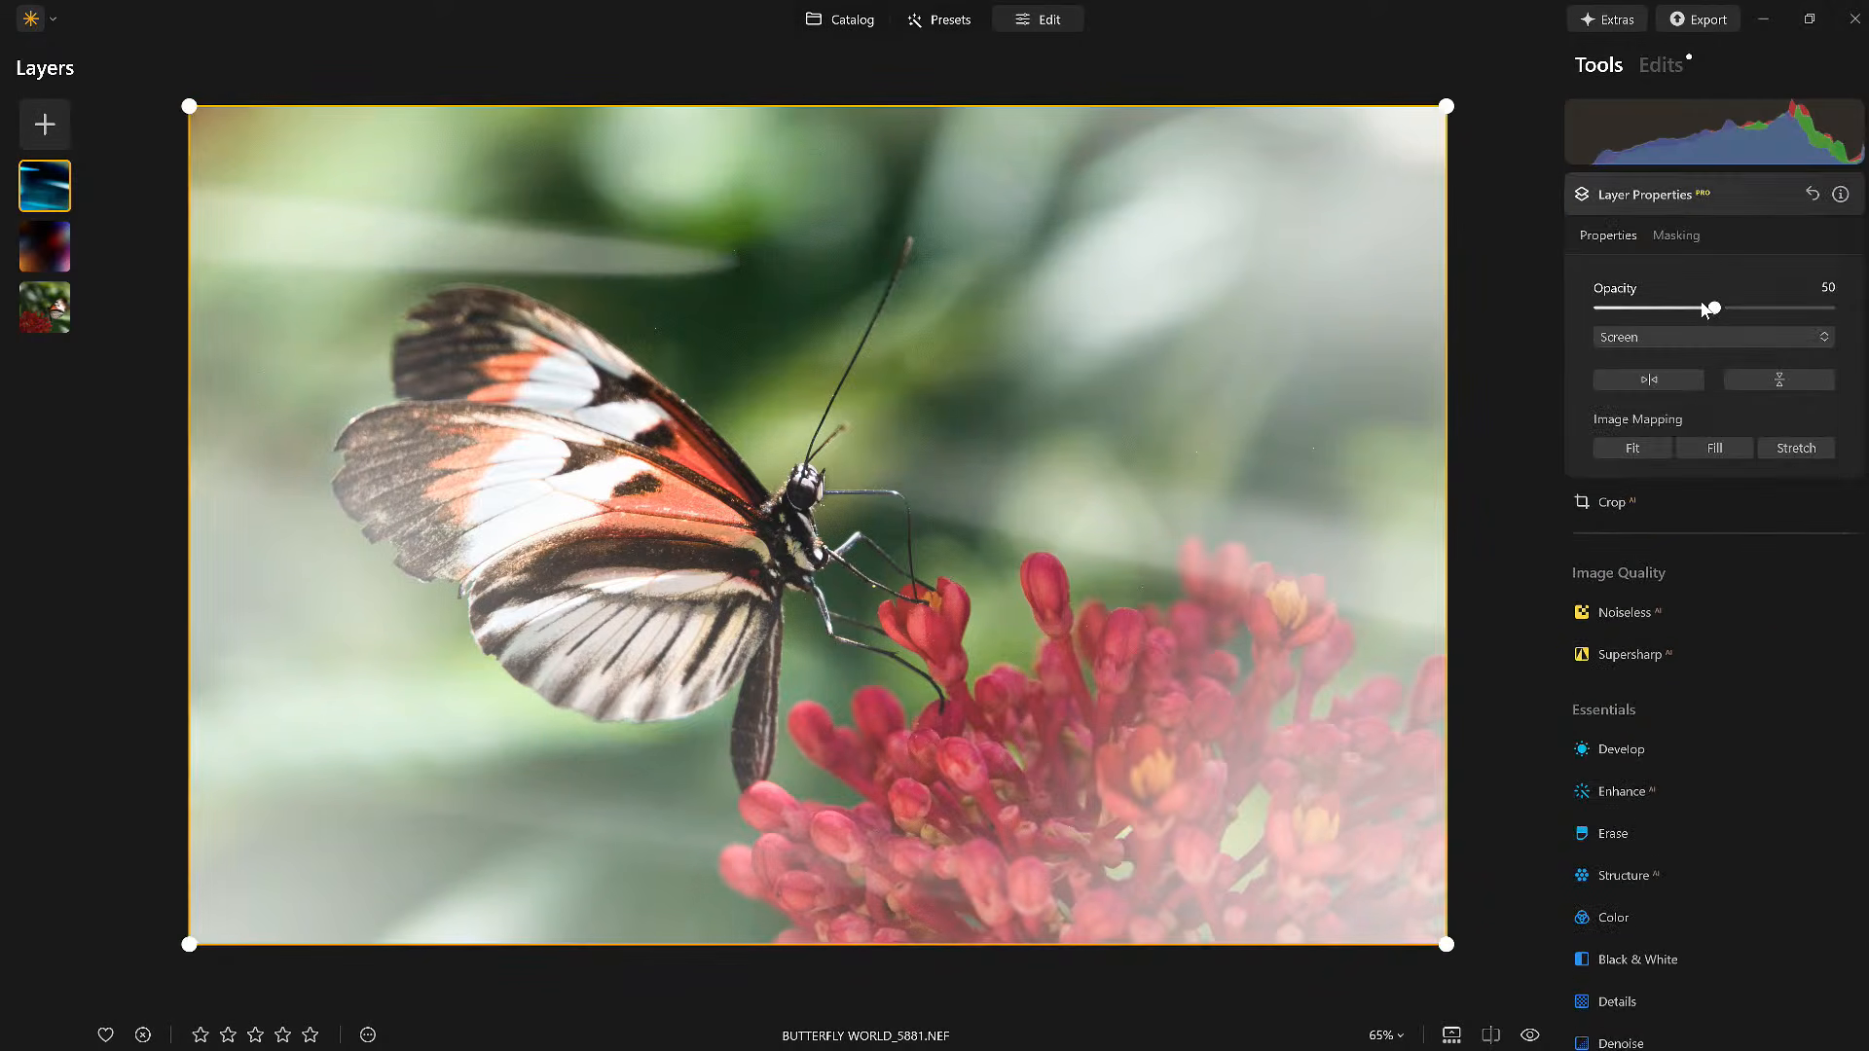
left_click_drag(1710, 308, 1665, 312)
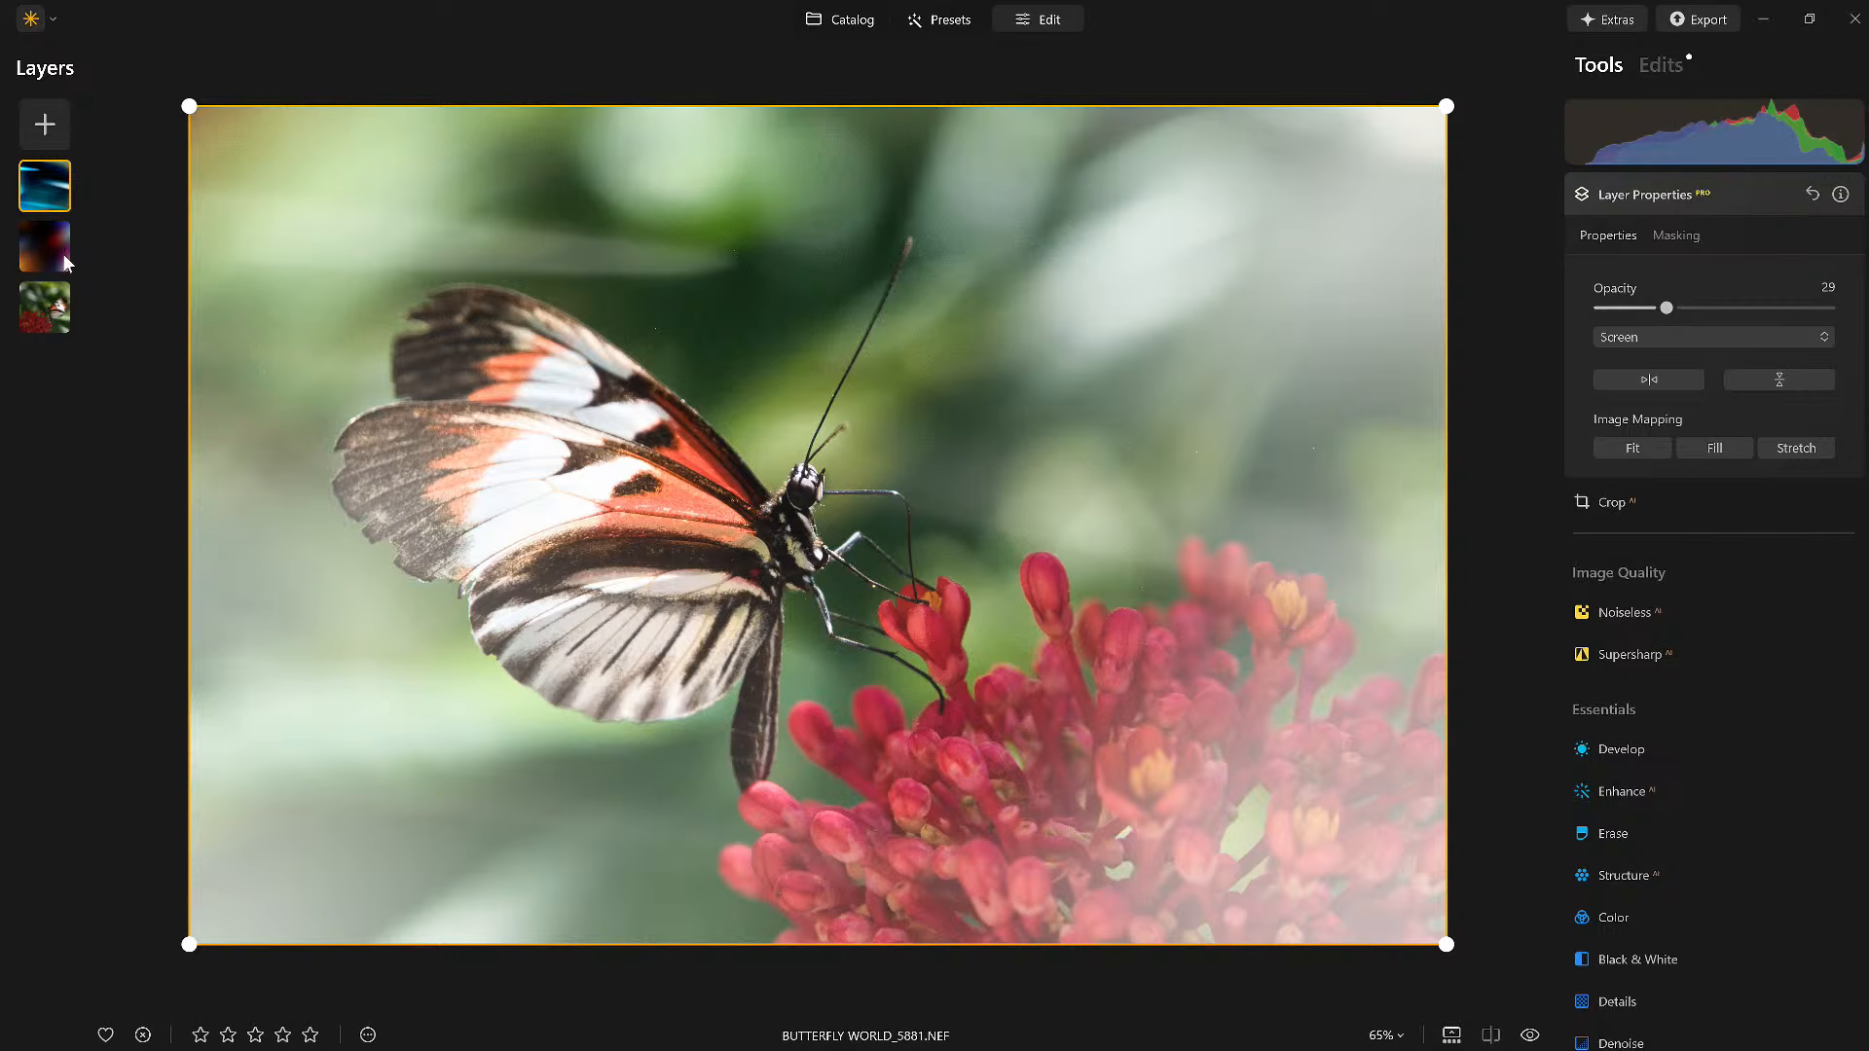
Hide and show again the light leak layer and the flare layer in turn to compare their effects on the photo.
right_click(45, 187)
left_click(117, 202)
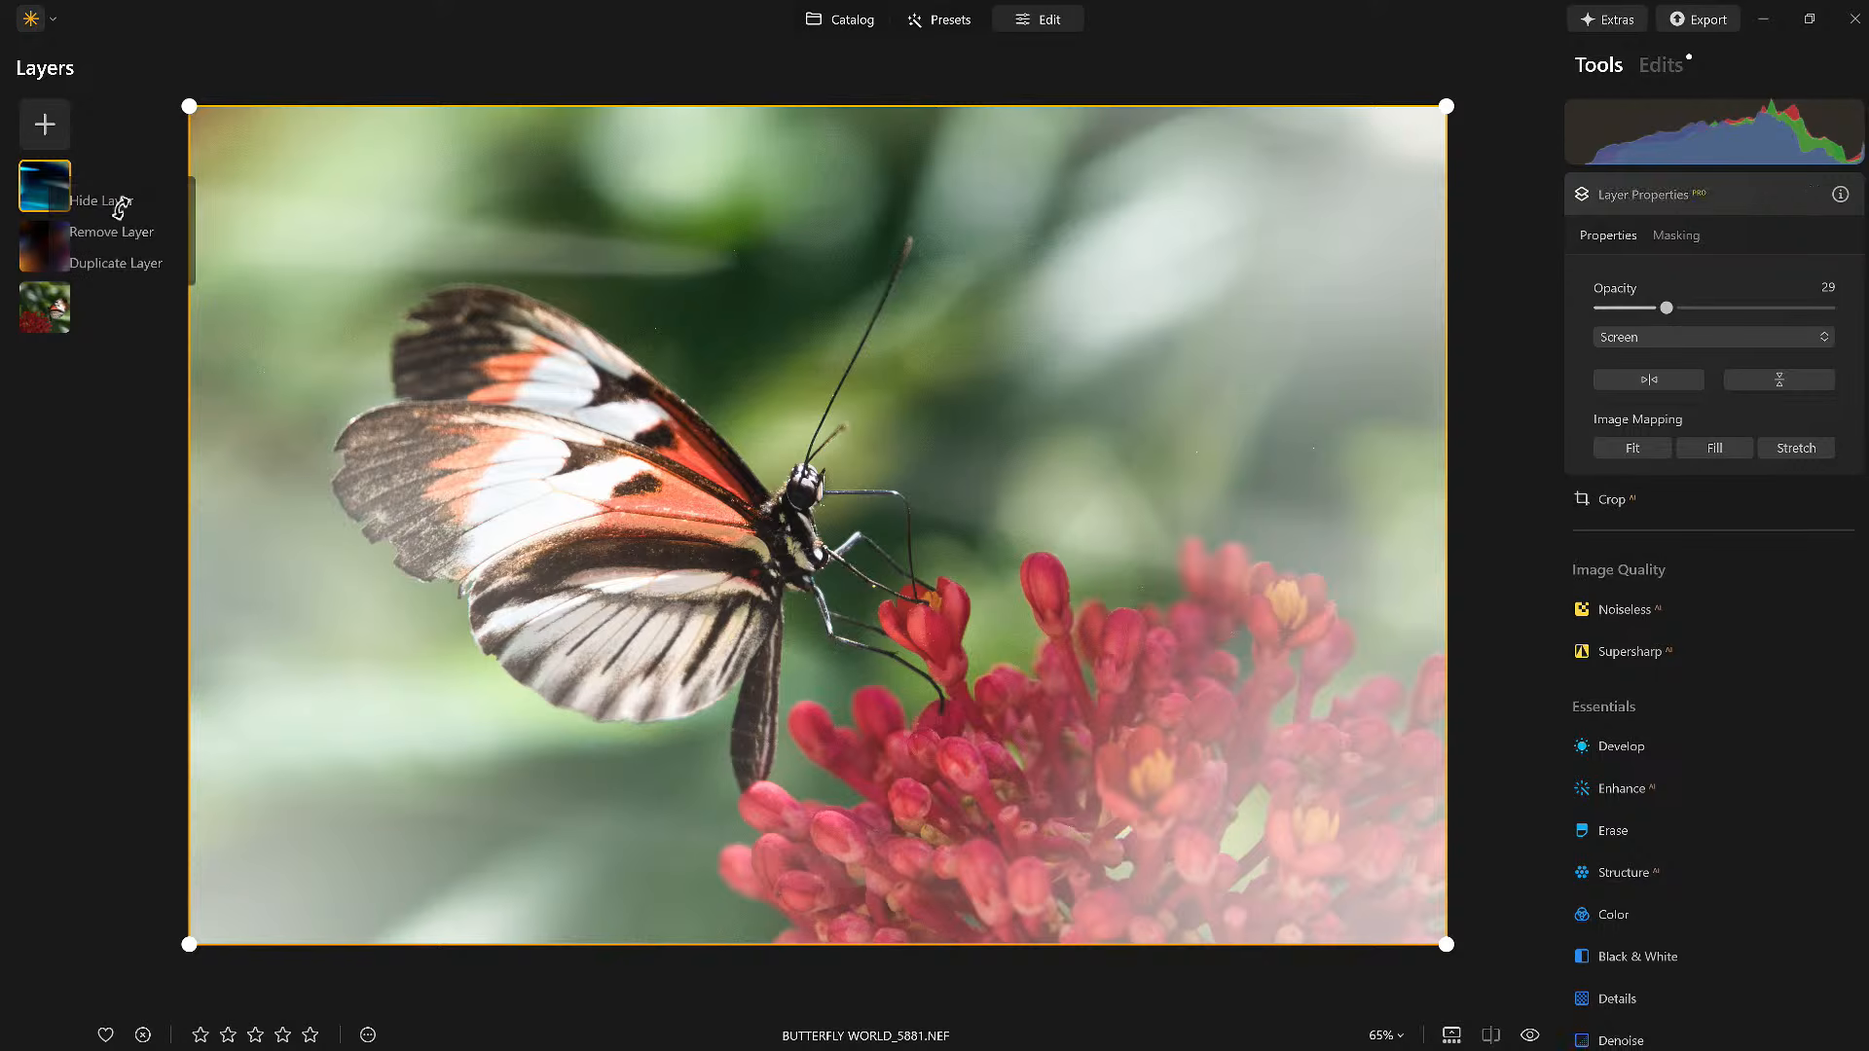
right_click(43, 200)
left_click(123, 224)
left_click(41, 247)
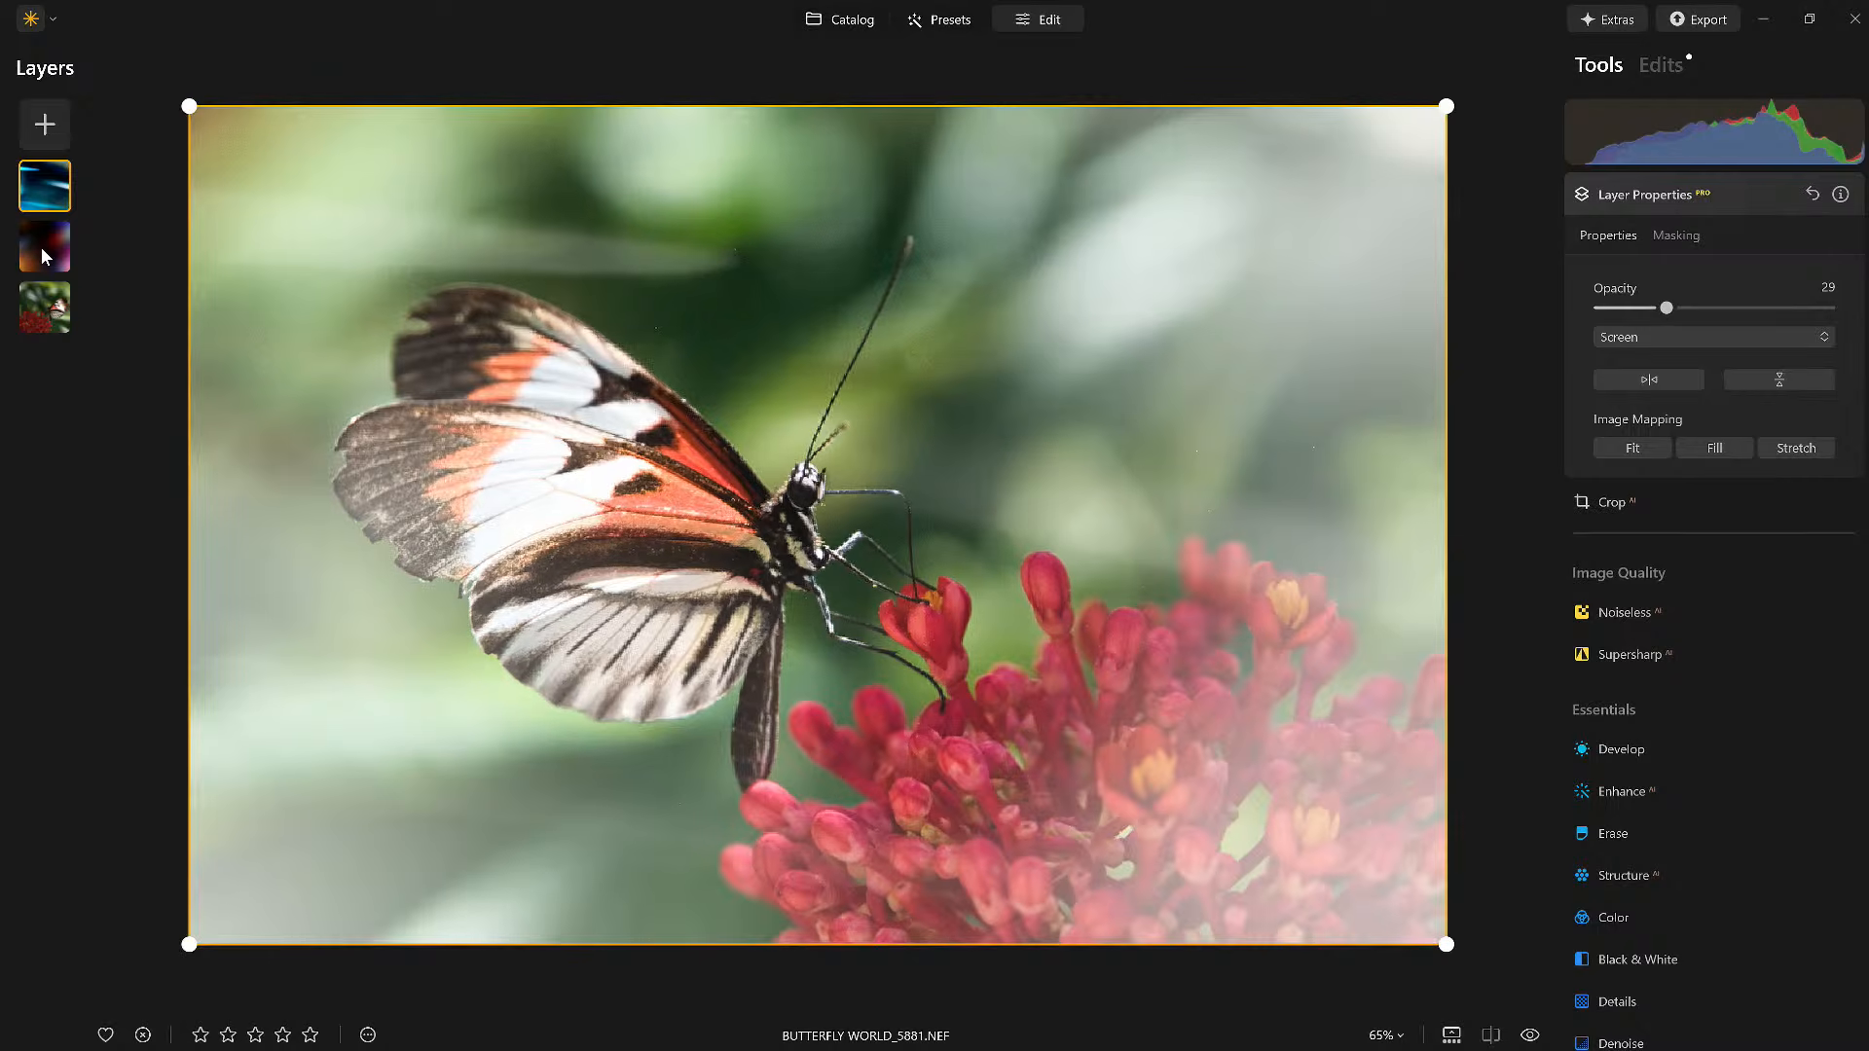
right_click(45, 255)
left_click(85, 274)
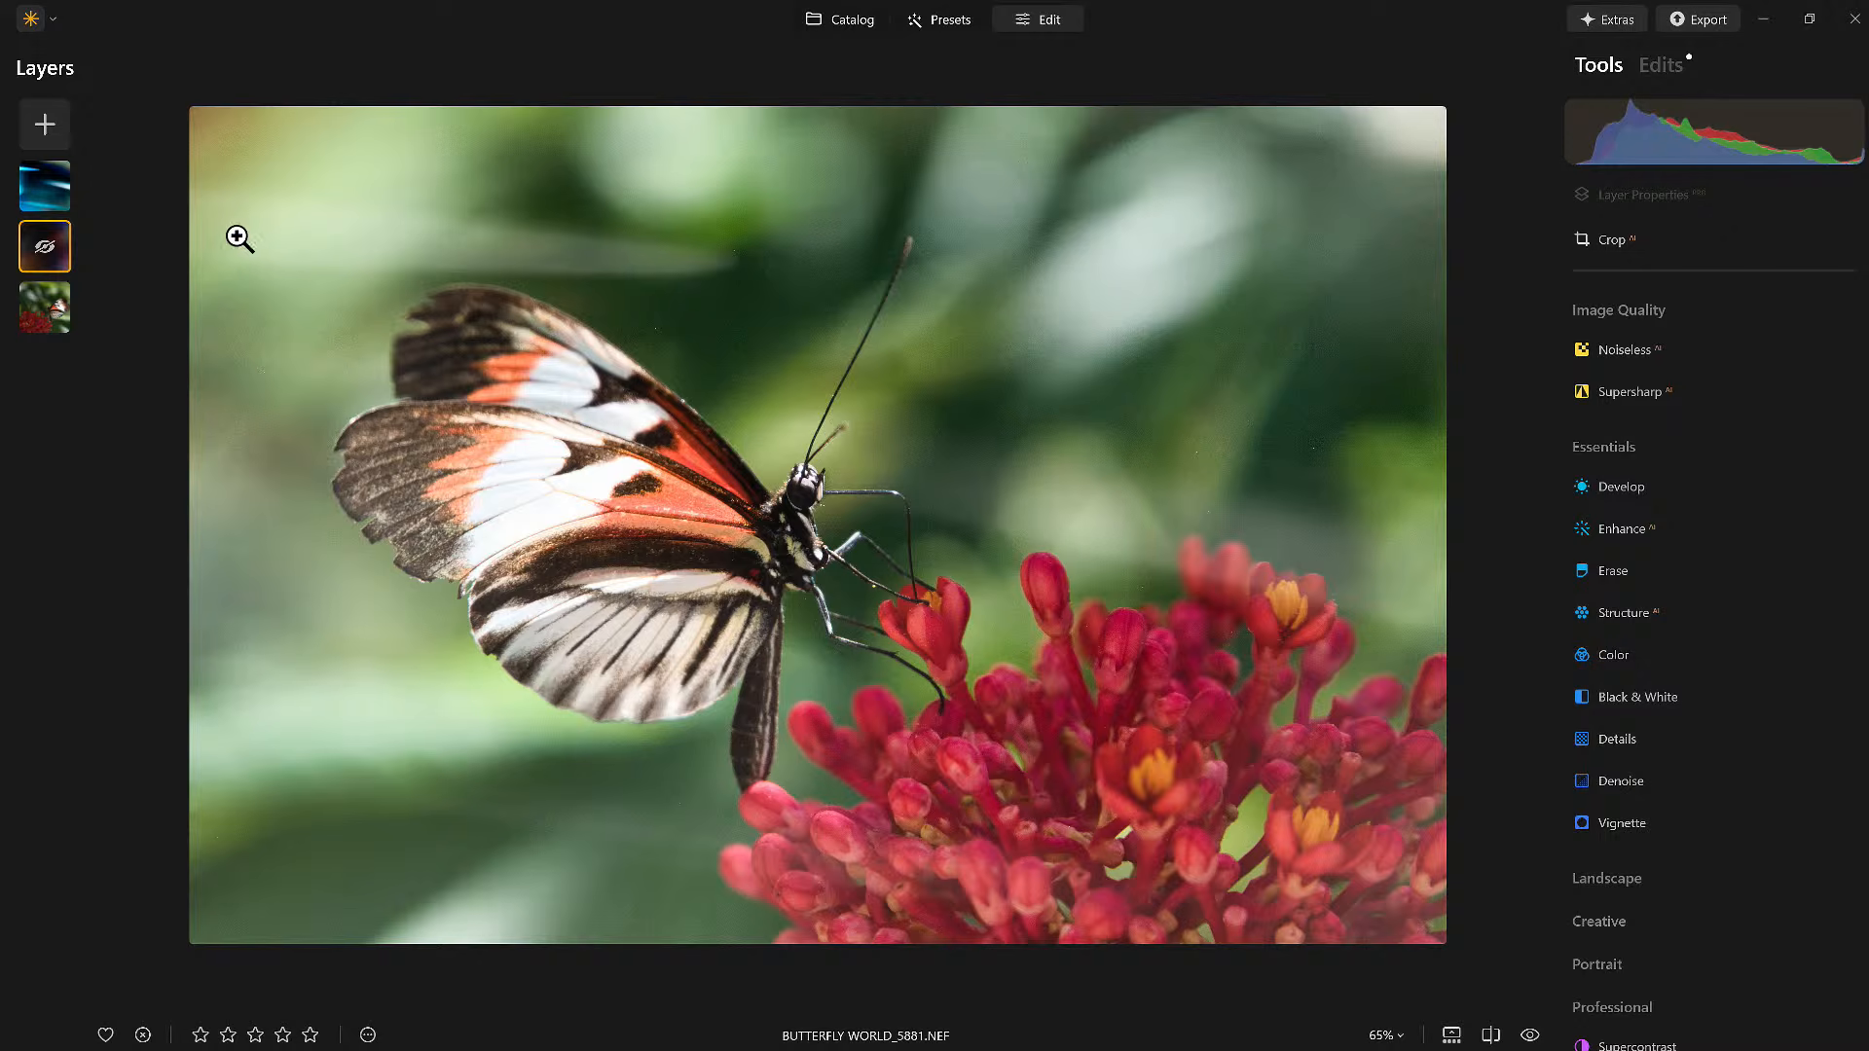
right_click(60, 245)
left_click(81, 265)
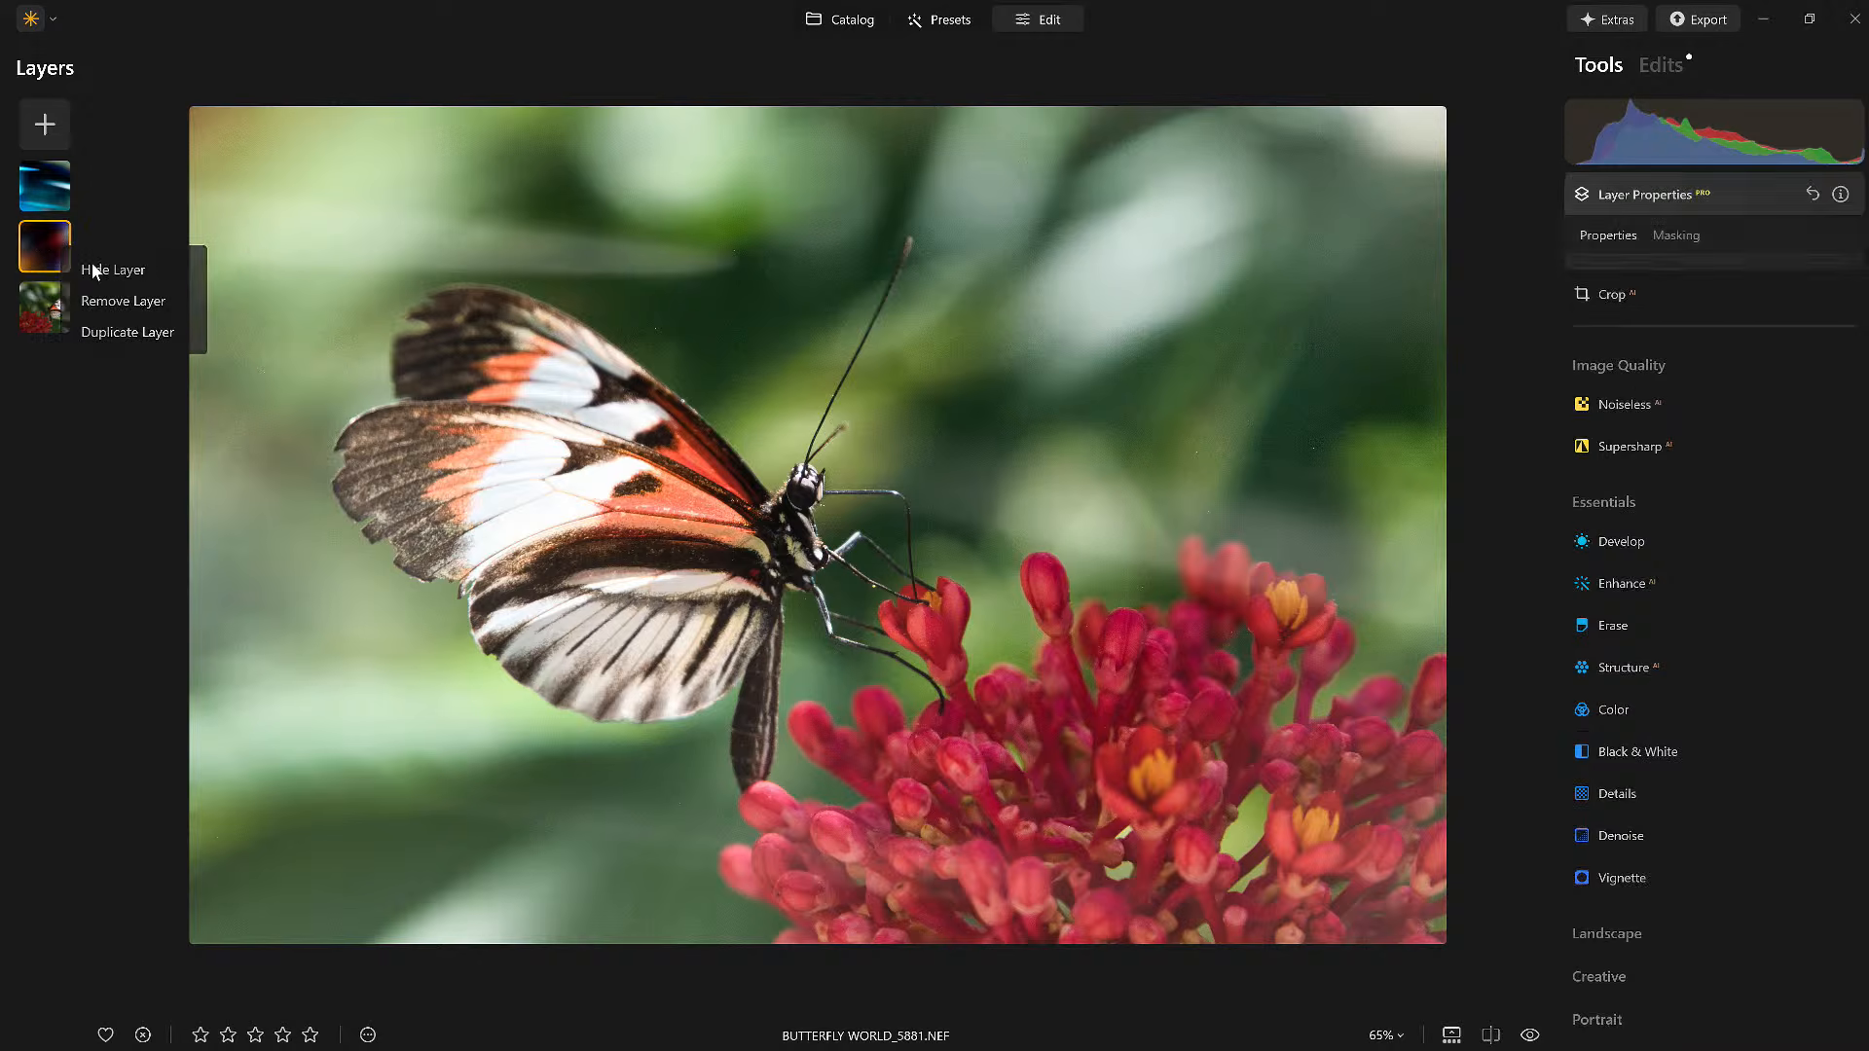
Lower the Highlights of the base butterfly photo layer to -100 in Develop.
left_click(66, 294)
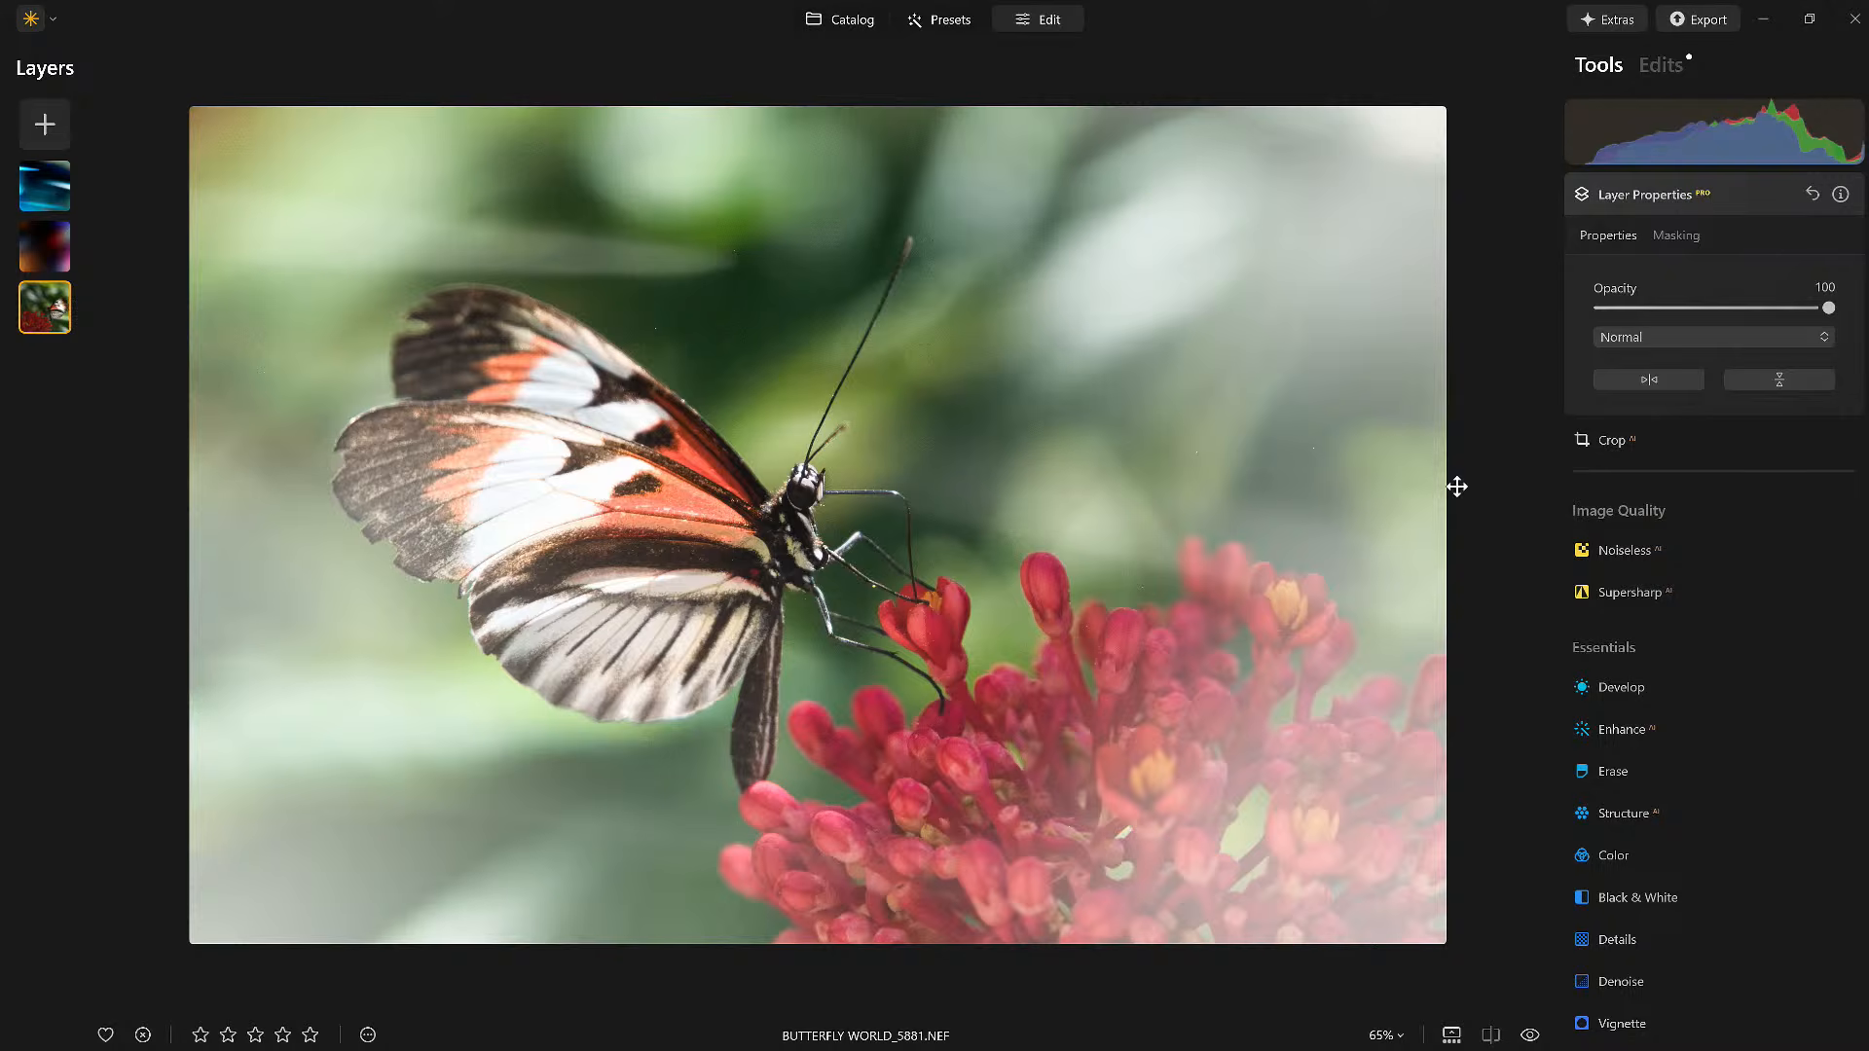
left_click(1627, 691)
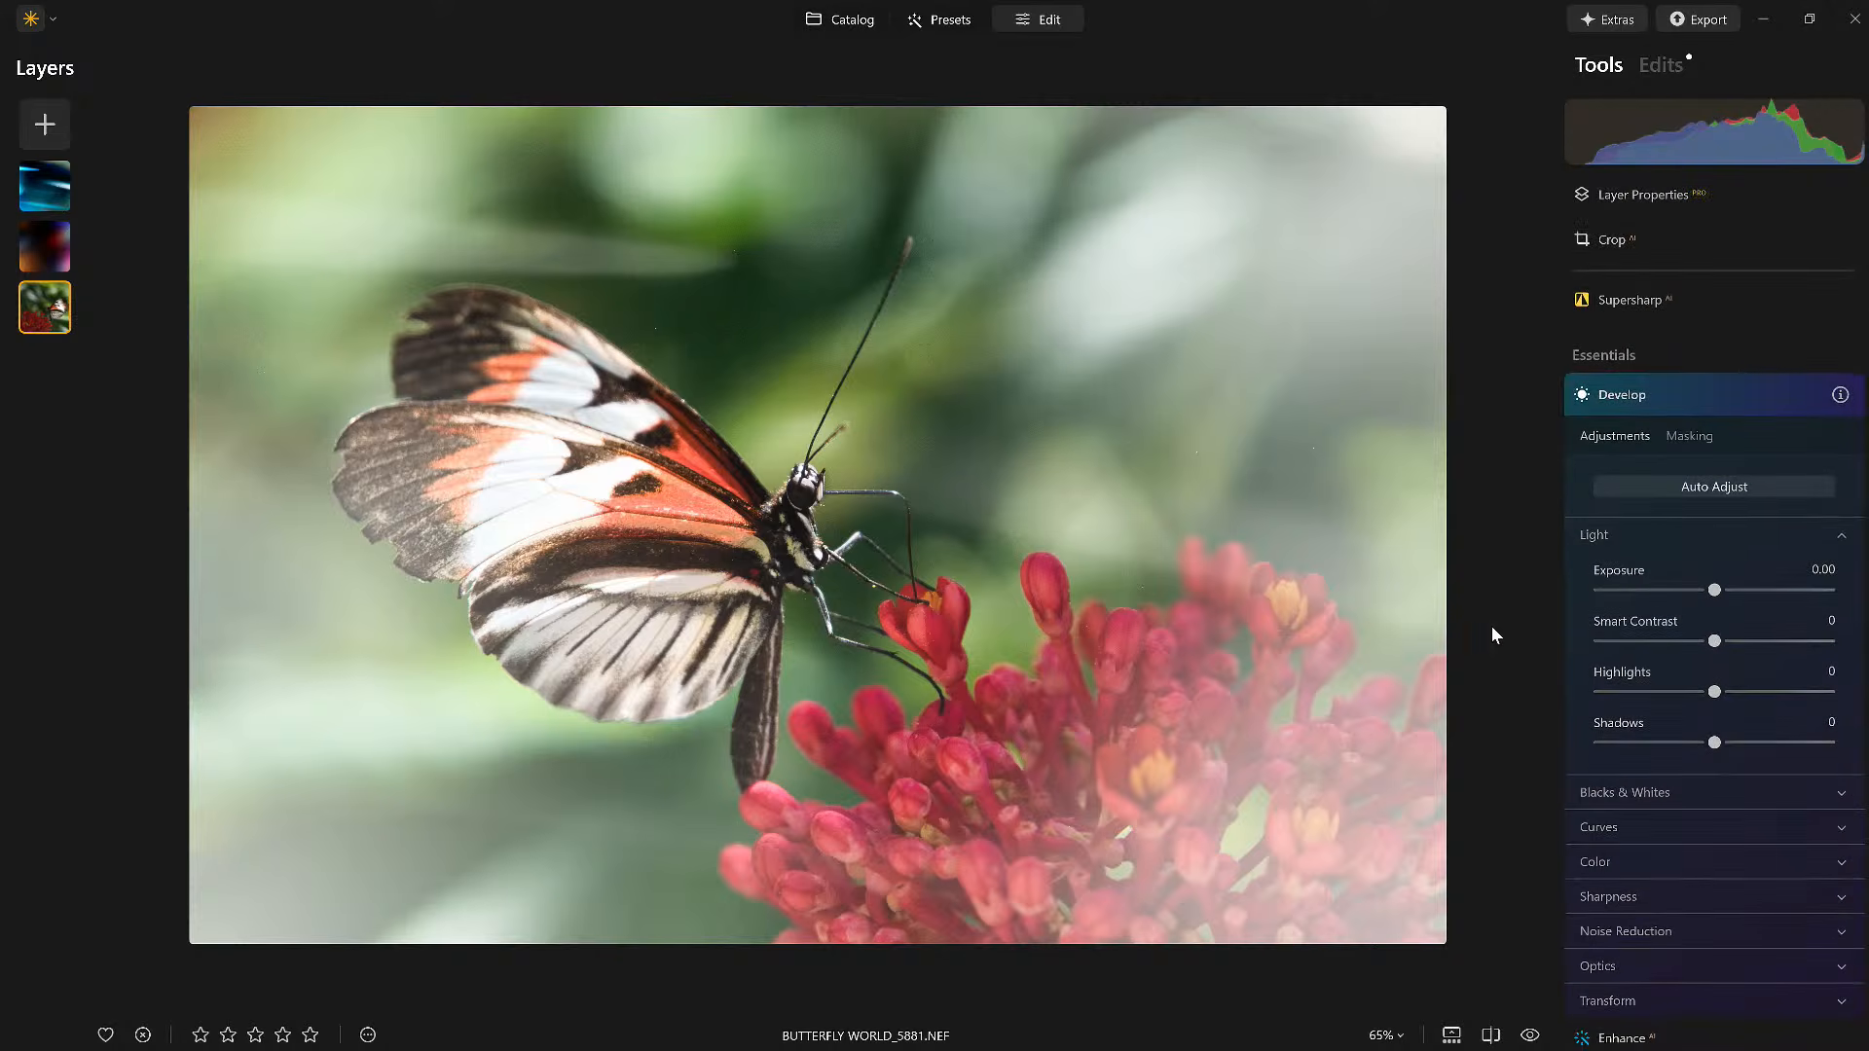
left_click_drag(1713, 691, 1461, 662)
left_click(1638, 391)
left_click(1638, 391)
left_click_drag(1714, 691, 1571, 668)
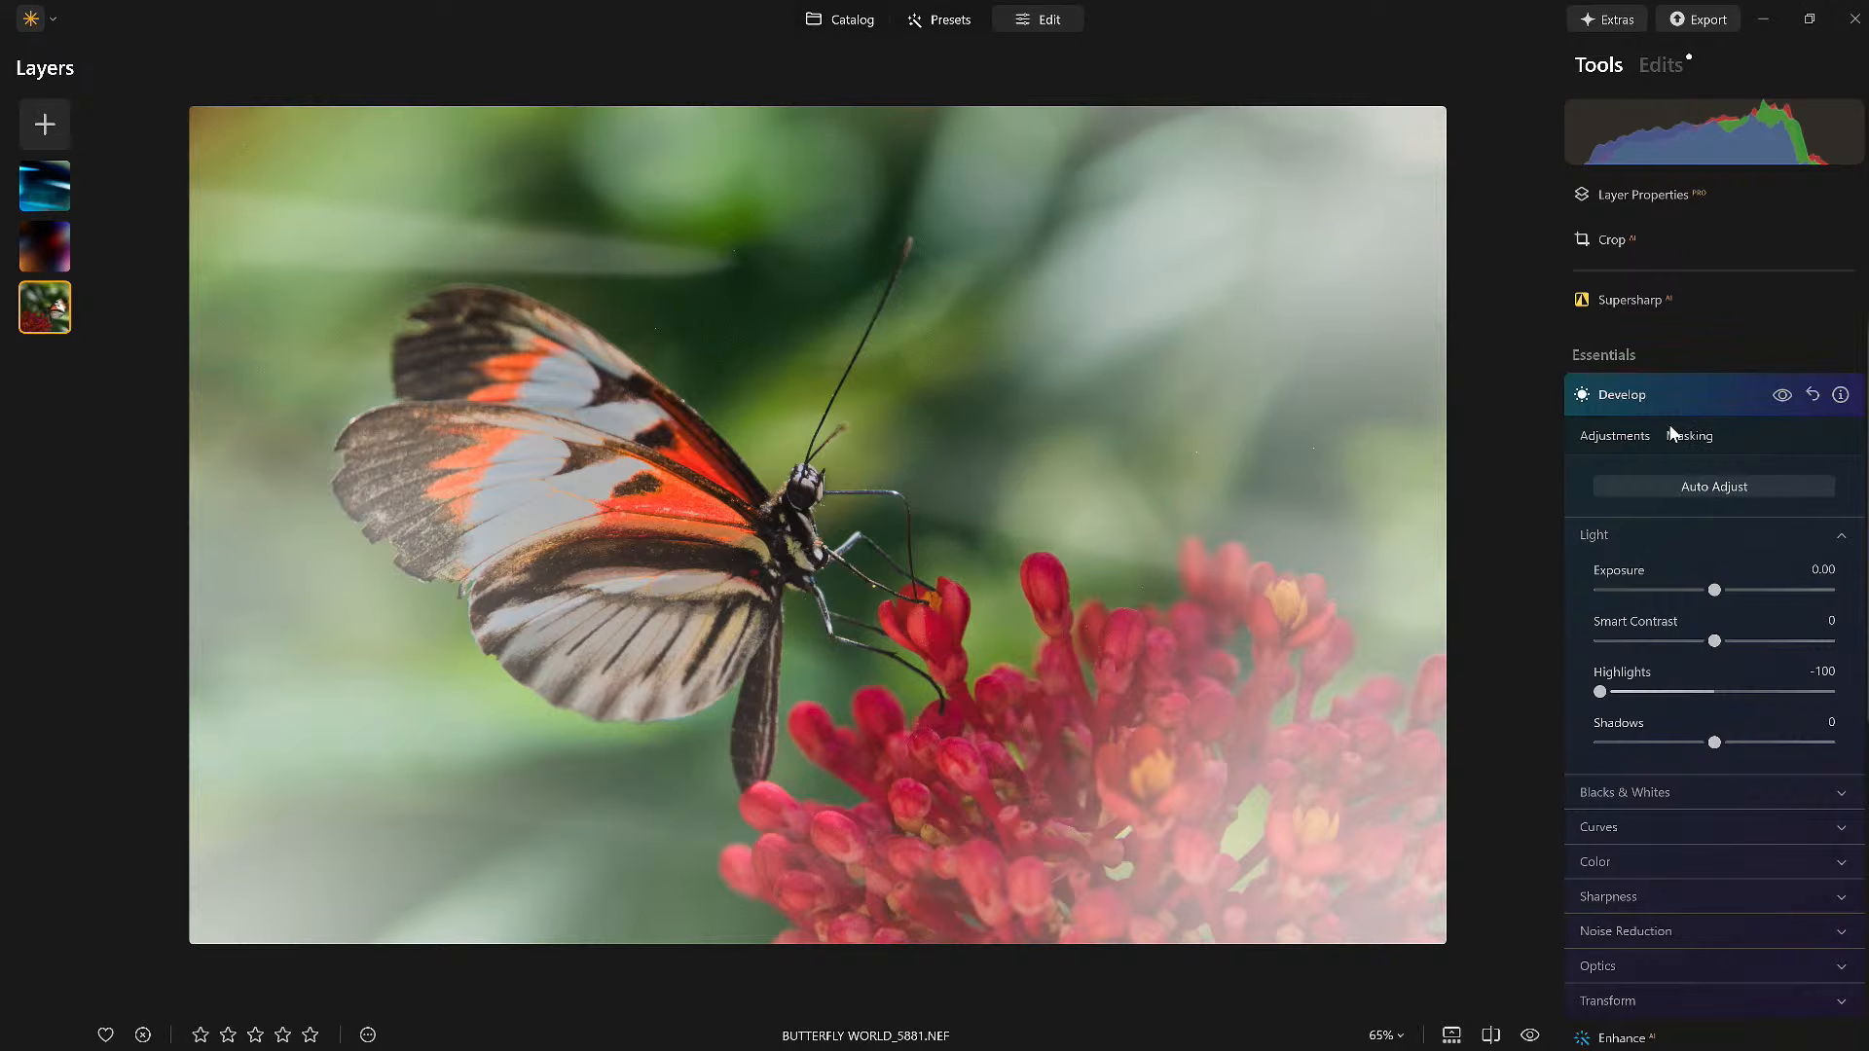
Paint a brush mask over the bright blurred highlights in the upper-right background to limit the Develop adjustment to that area.
left_click(1690, 435)
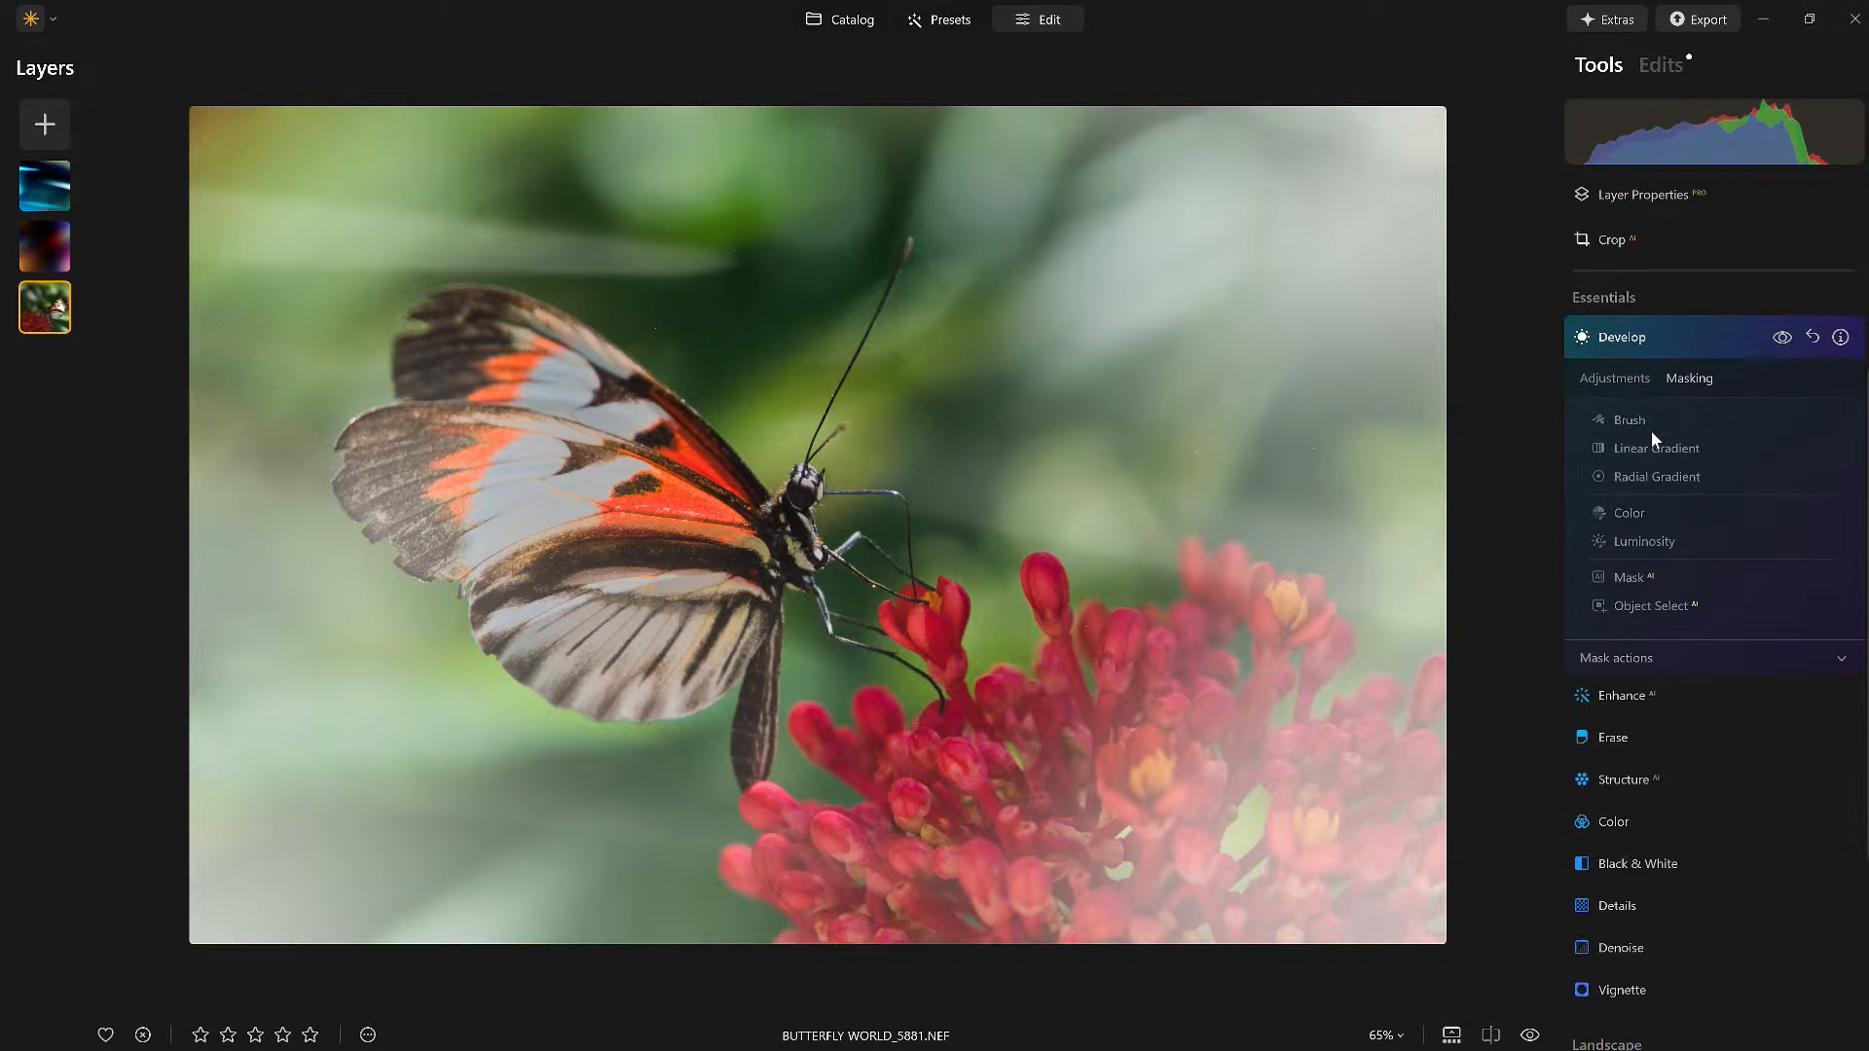
left_click(1635, 419)
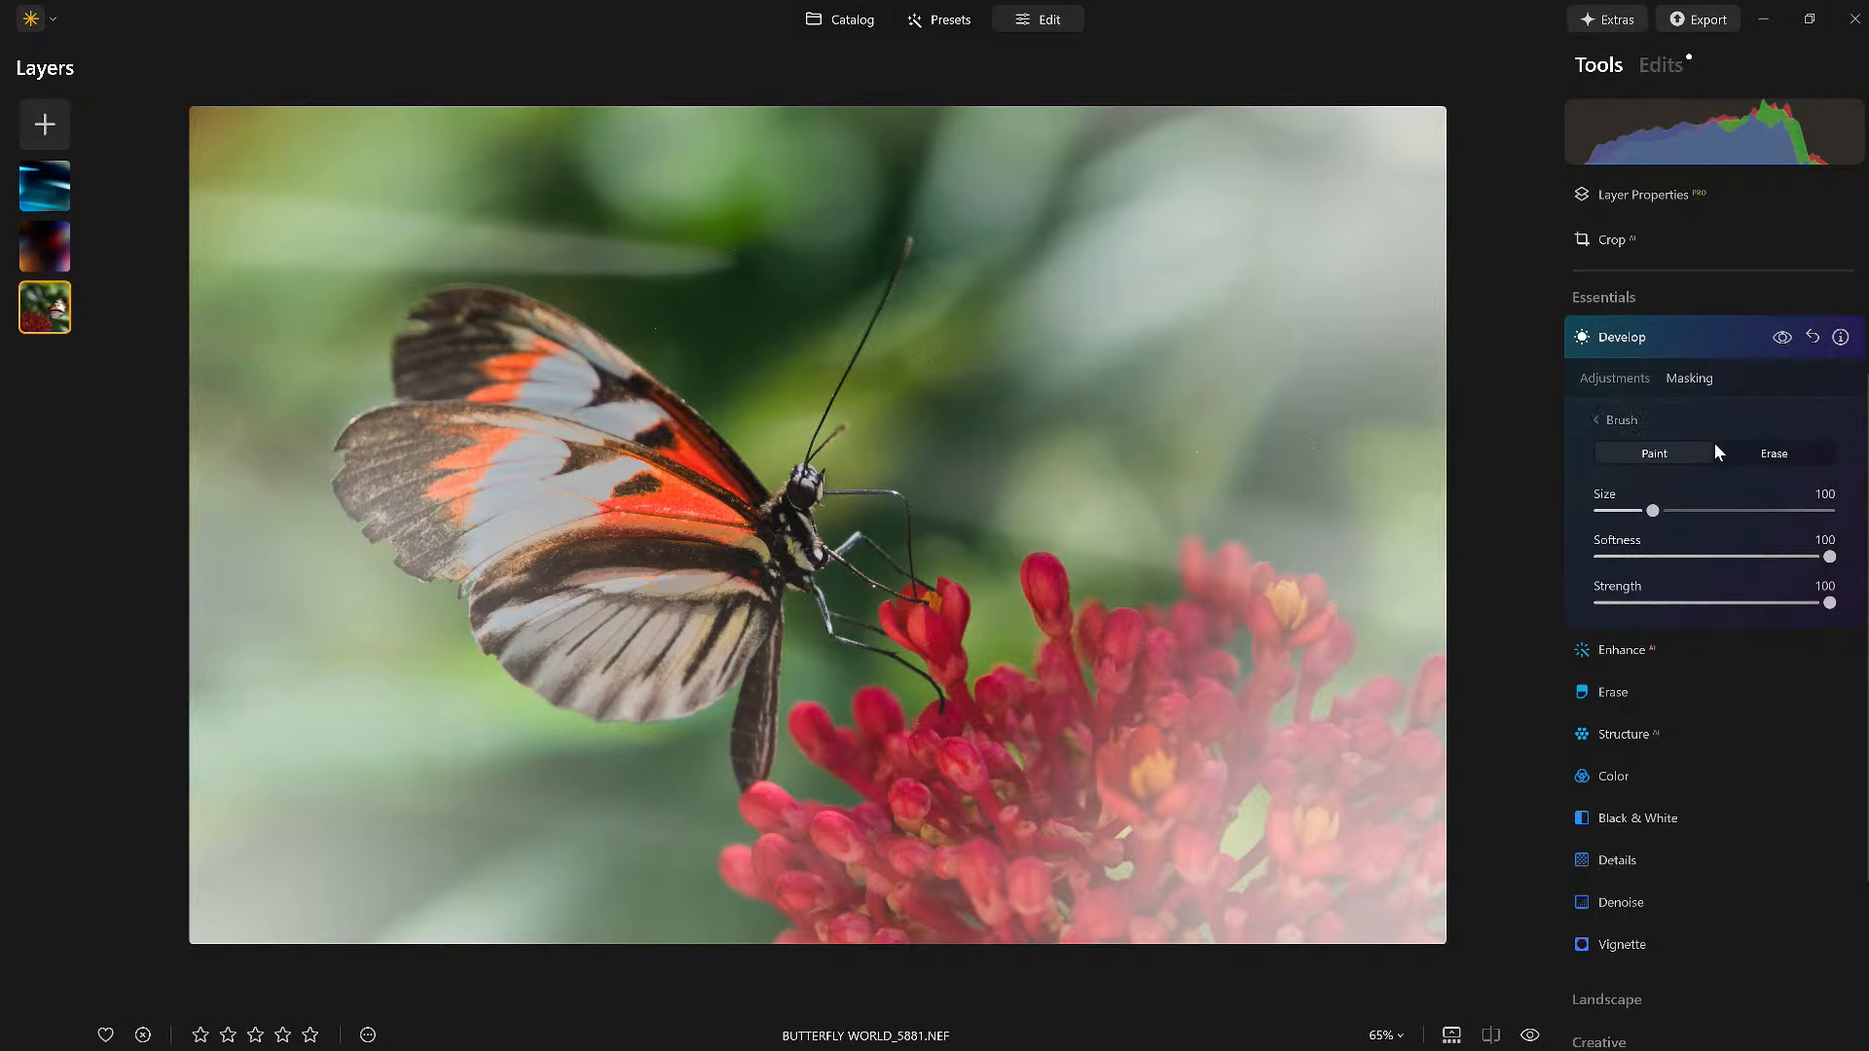
mouse_move(1217, 206)
left_mouse_down()
mouse_move(996, 285)
mouse_move(1014, 293)
mouse_move(1001, 312)
mouse_move(1045, 217)
mouse_move(939, 321)
mouse_move(1269, 97)
mouse_move(1093, 153)
left_mouse_up()
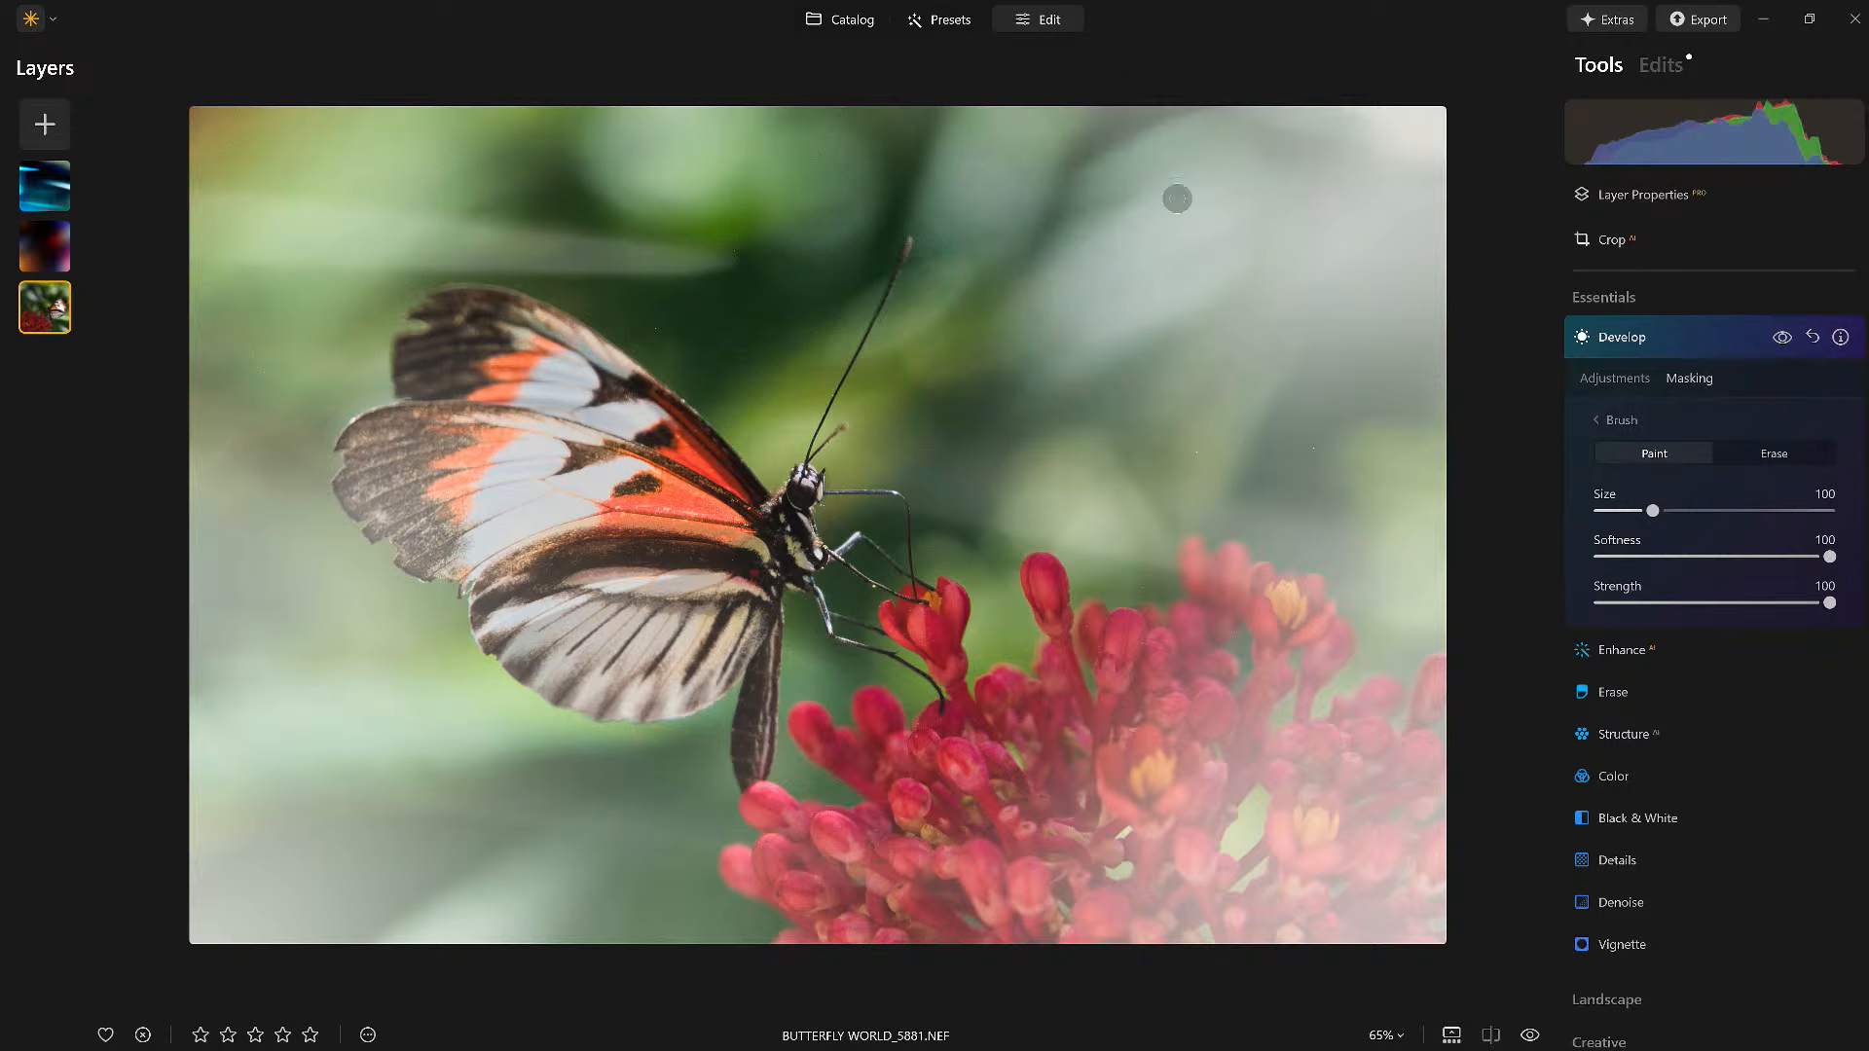
left_click(1672, 340)
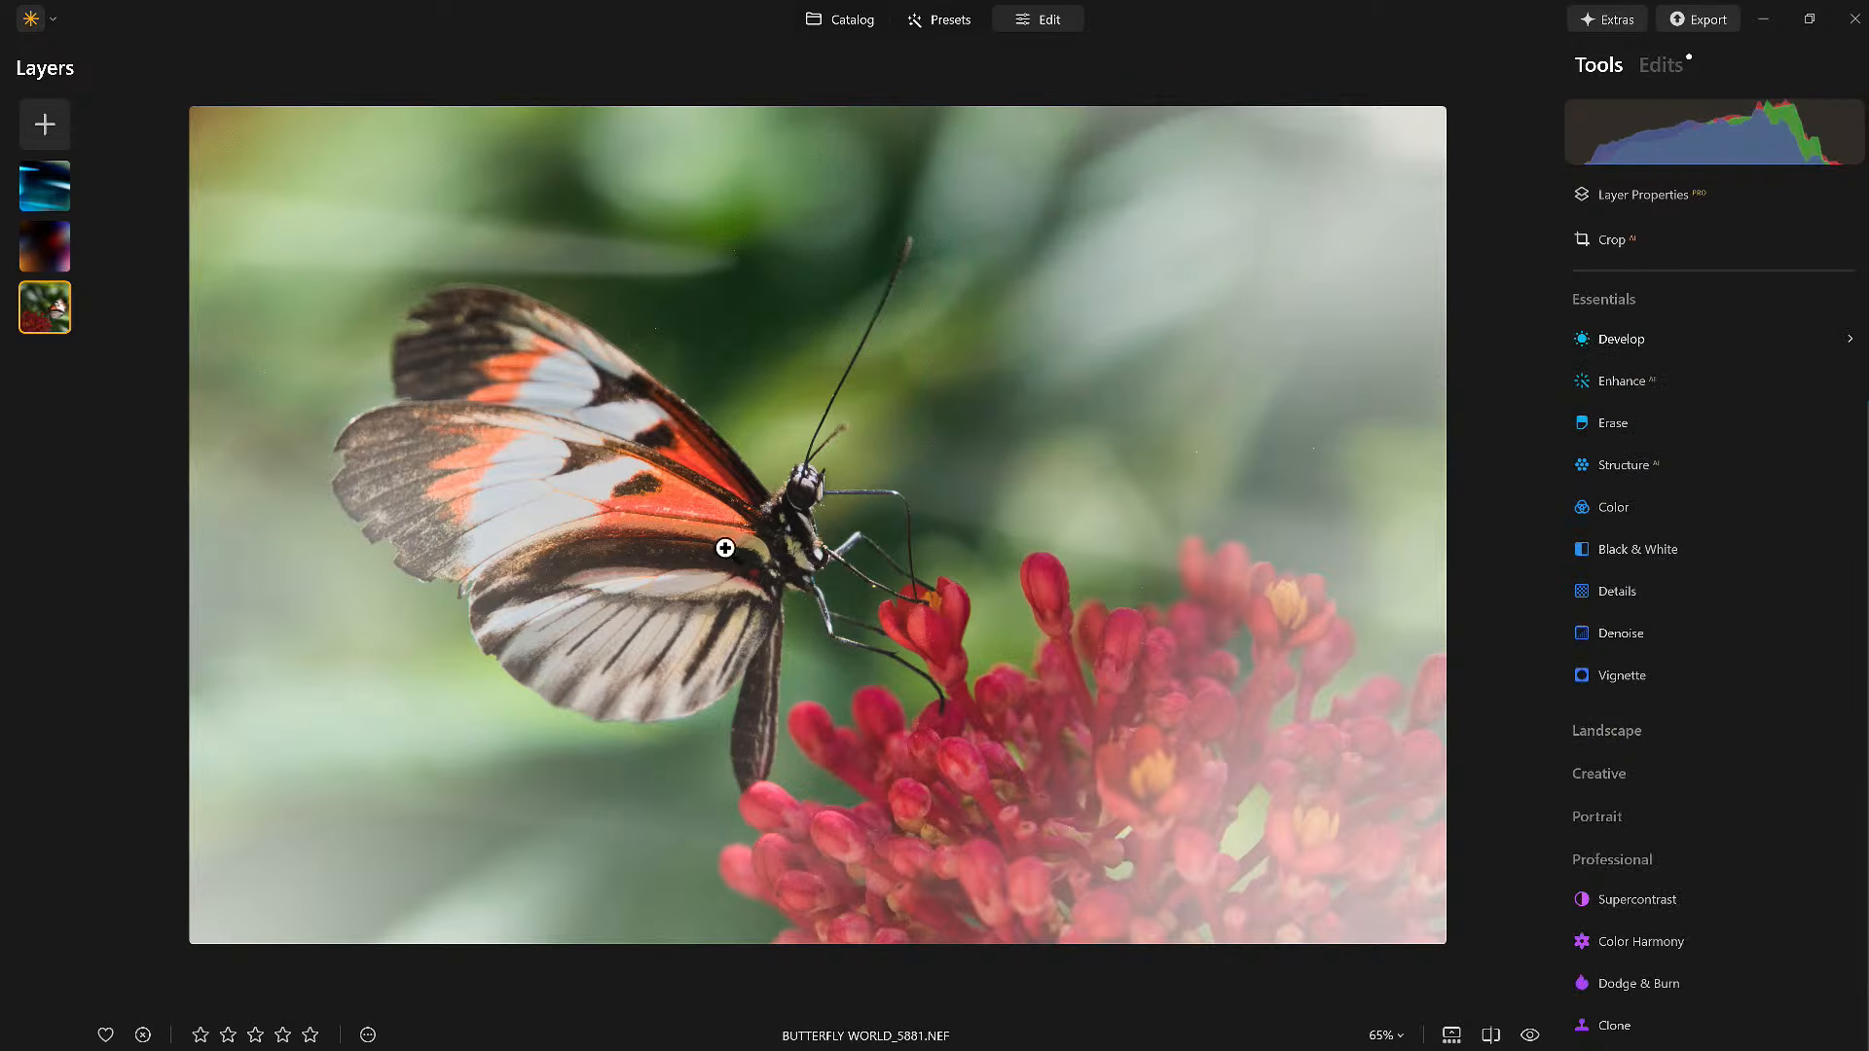
Add the golden-brown grunge texture from My Images as a new layer above the light leak layer.
left_click(54, 191)
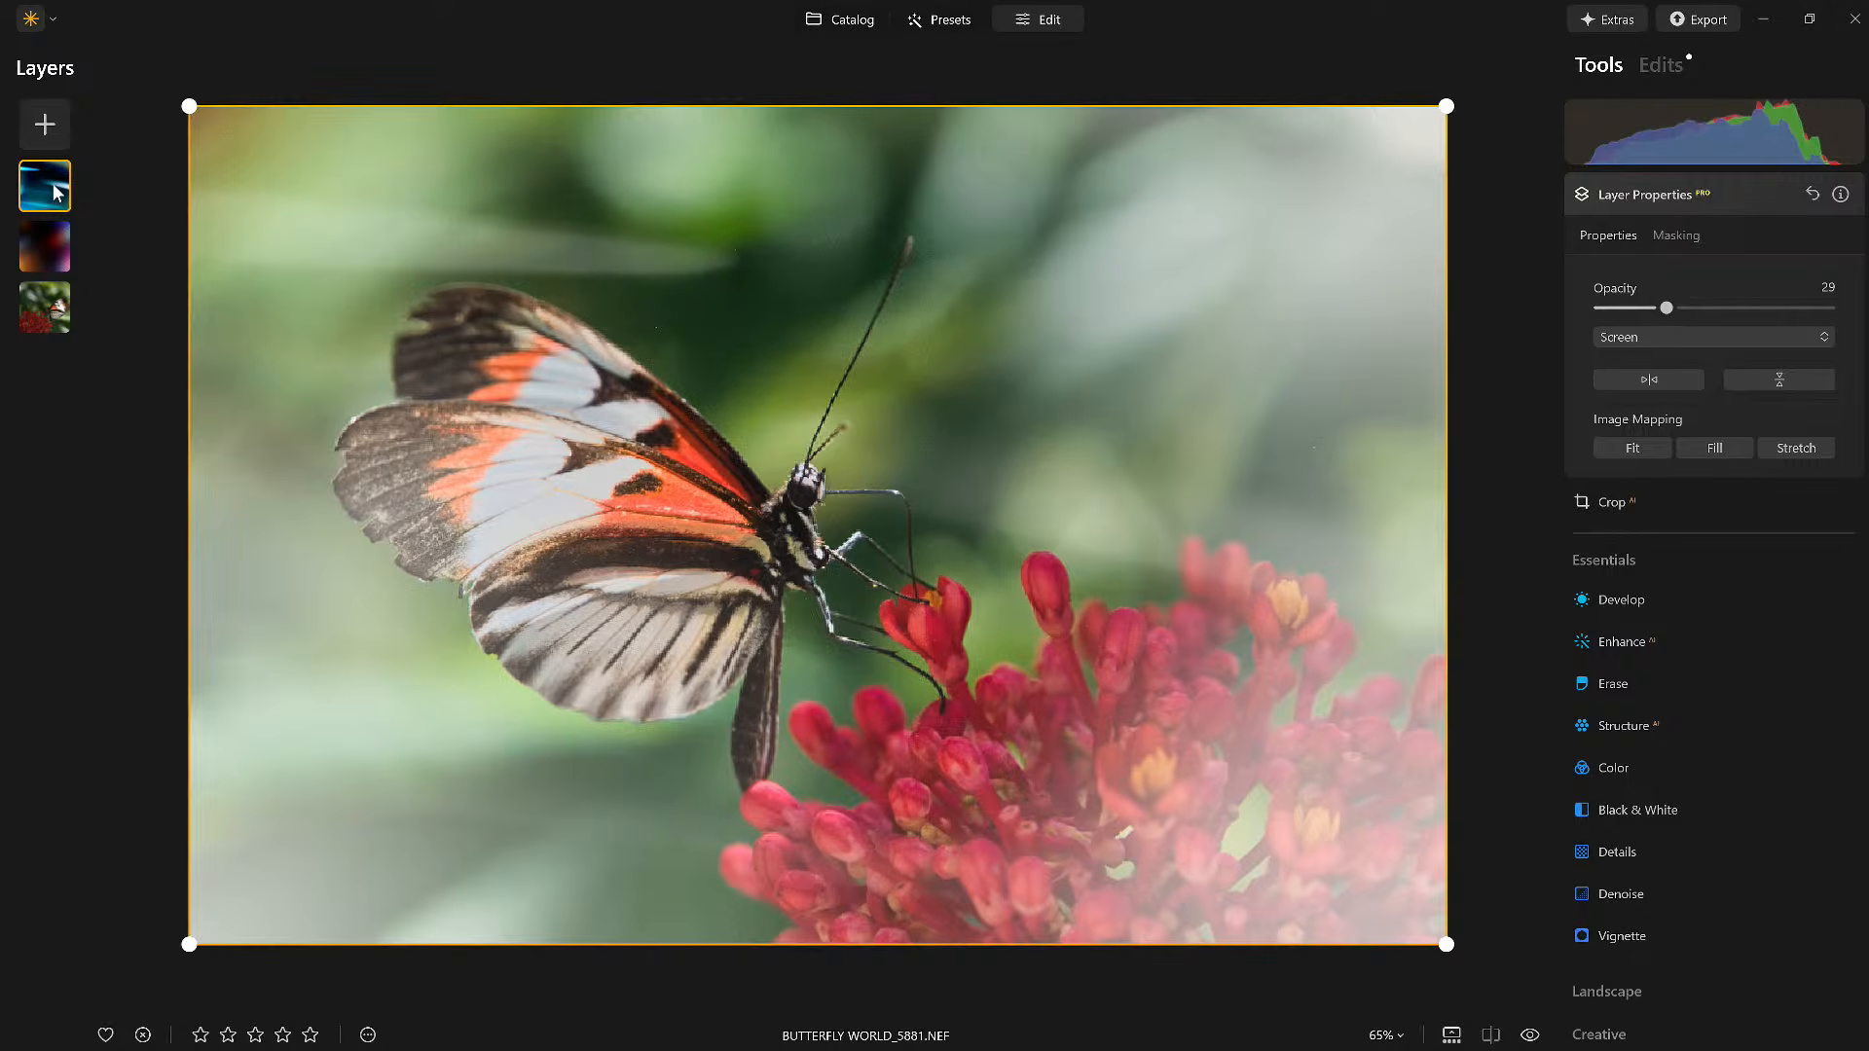
left_click(60, 125)
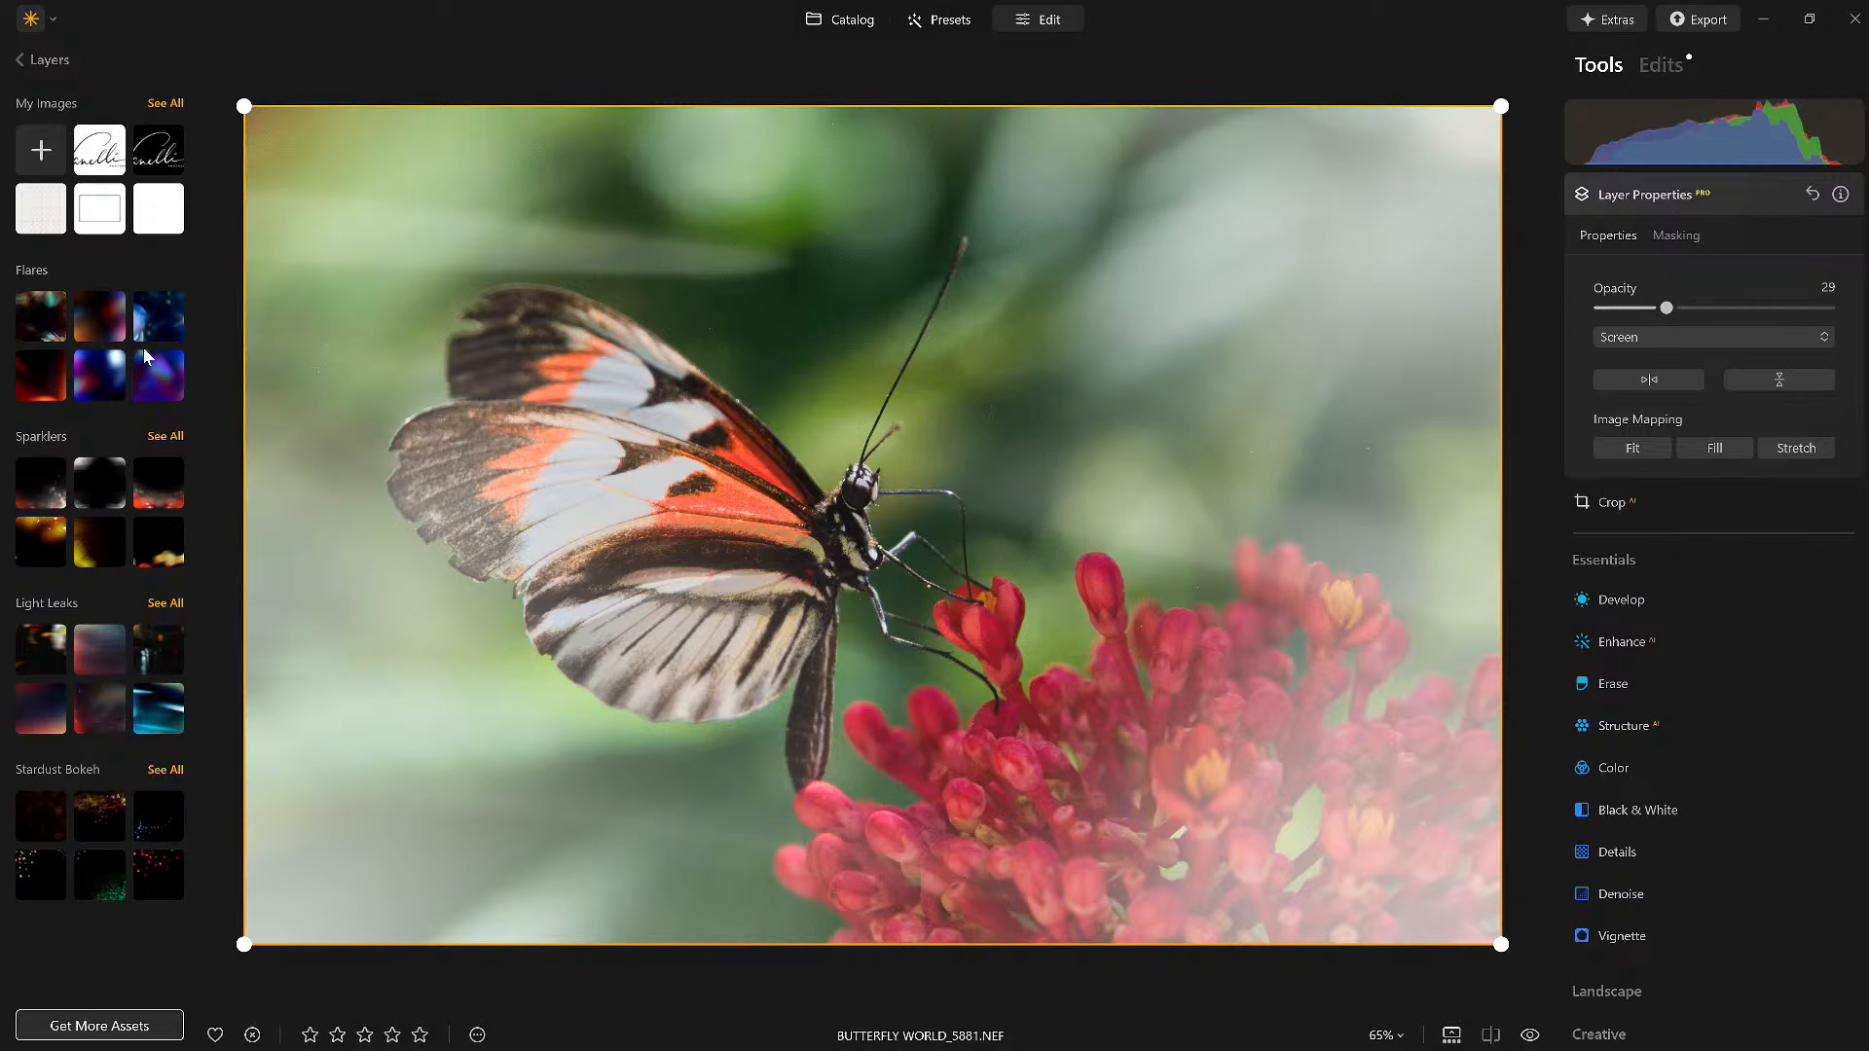
left_click(162, 103)
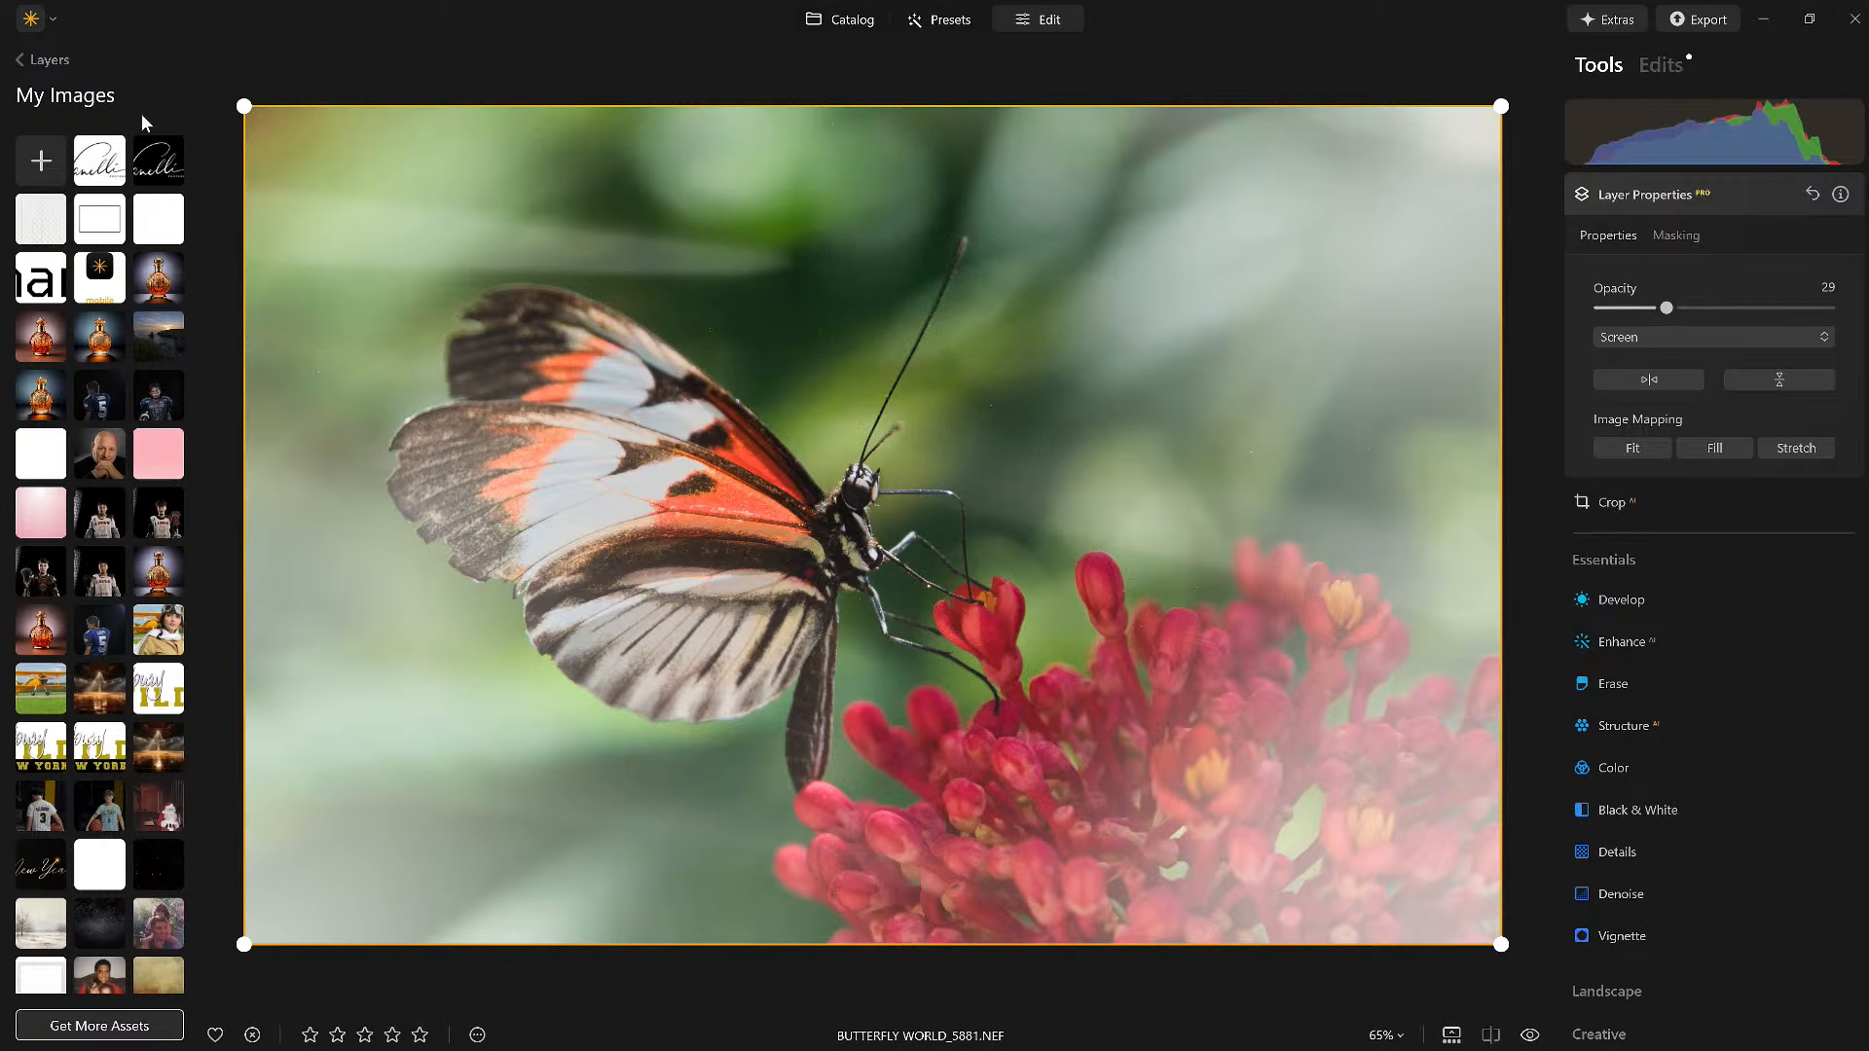
scroll(117, 373, "down", 4)
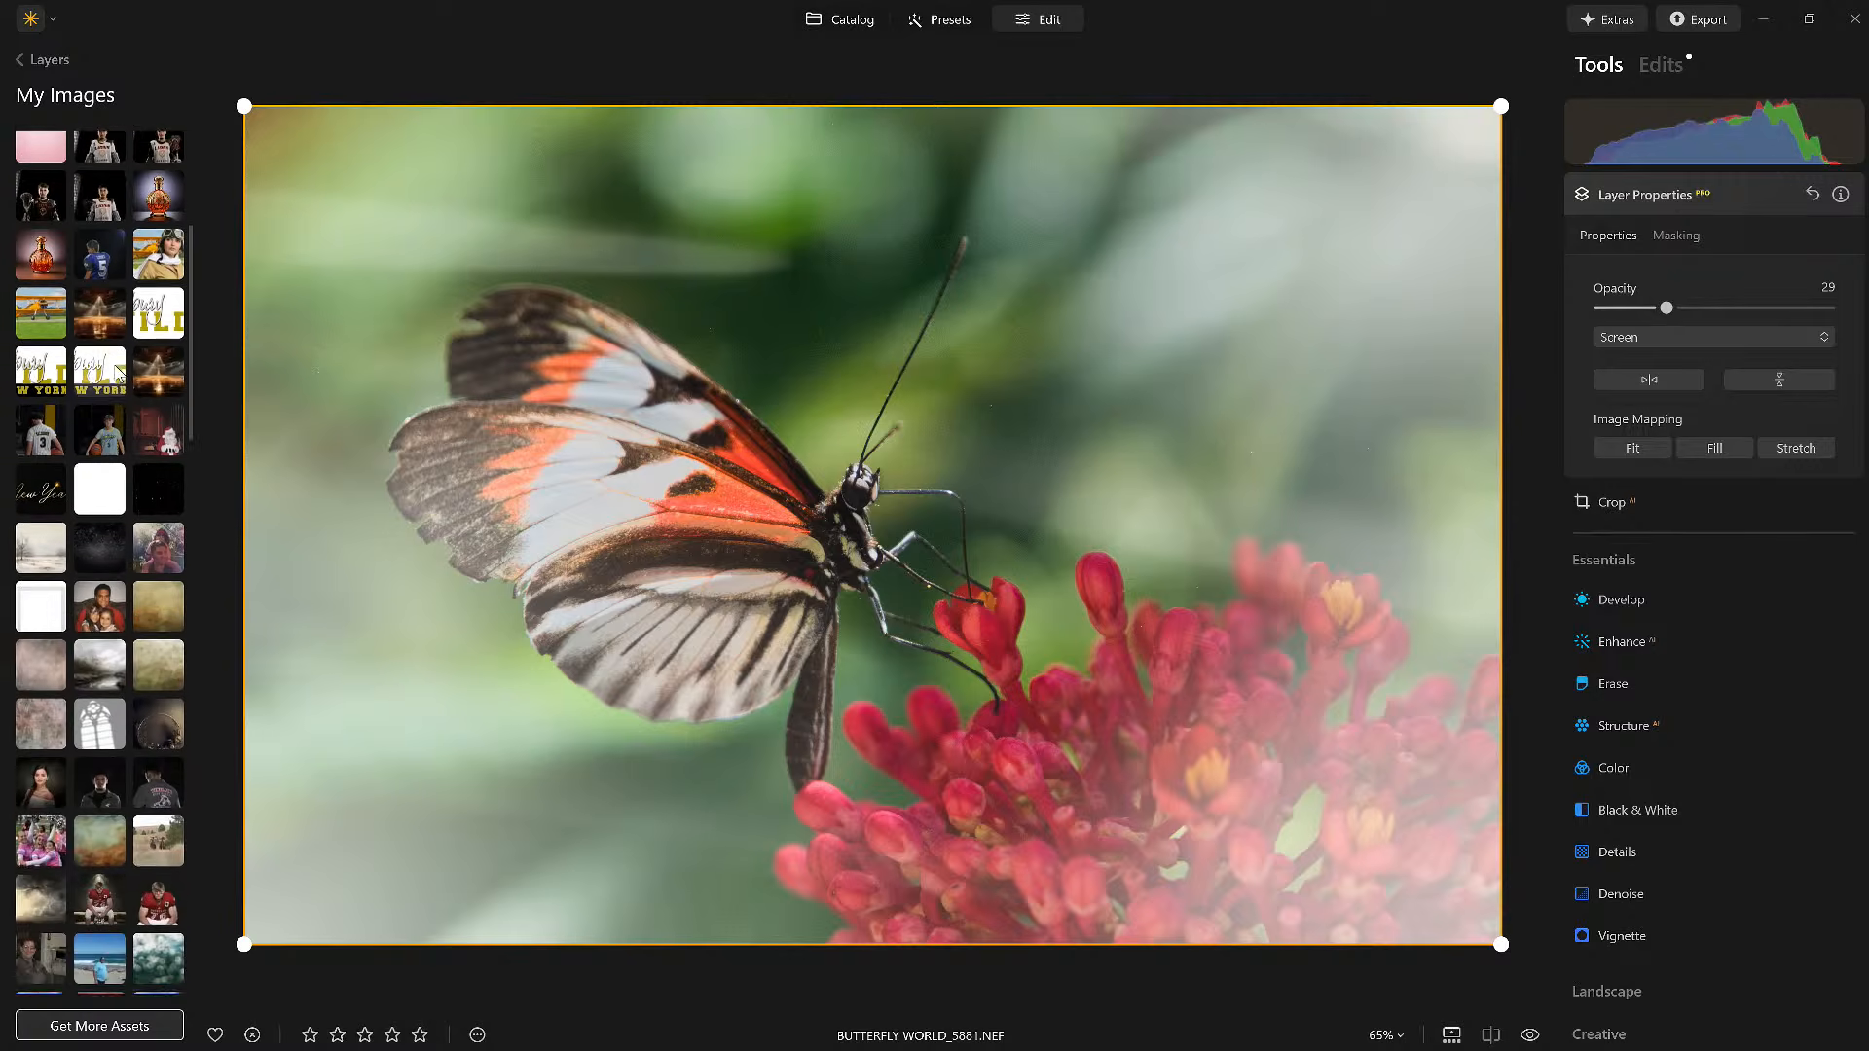
left_click(148, 594)
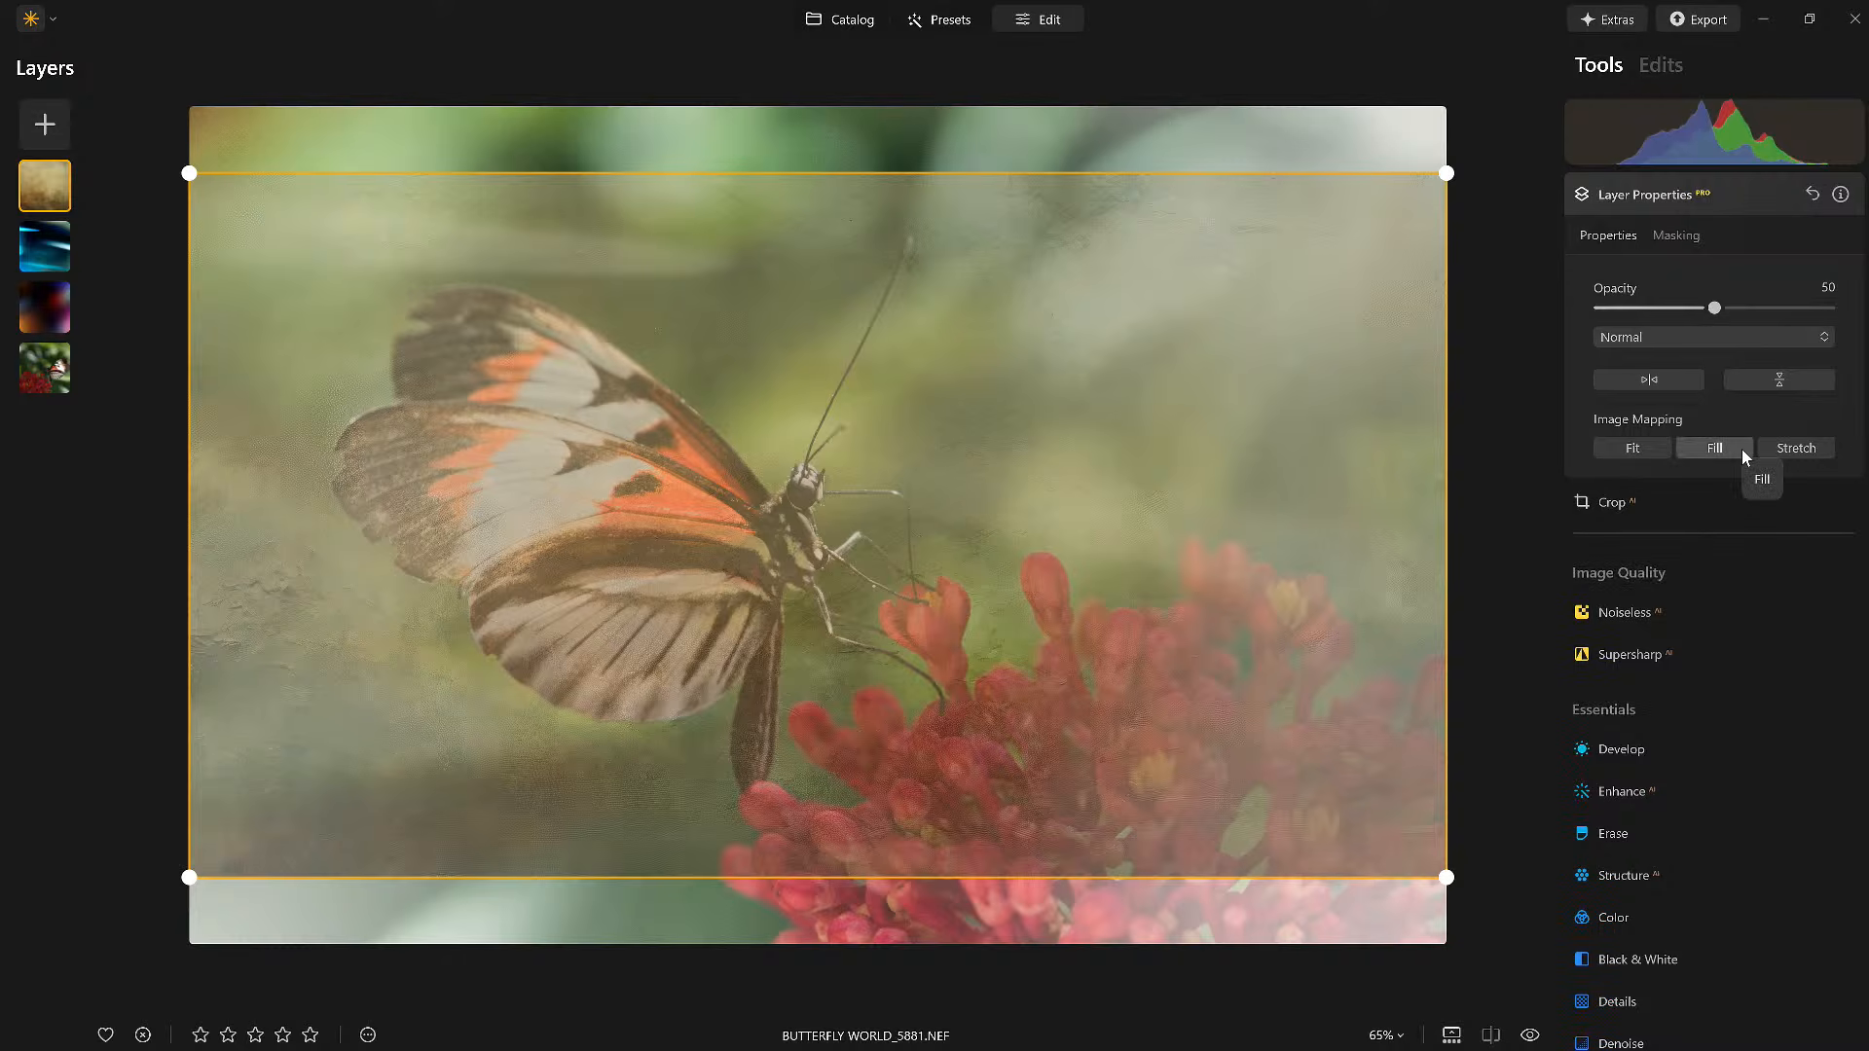
Try the Fill and Fit image mappings on the texture layer and settle on Stretch.
left_click(1742, 447)
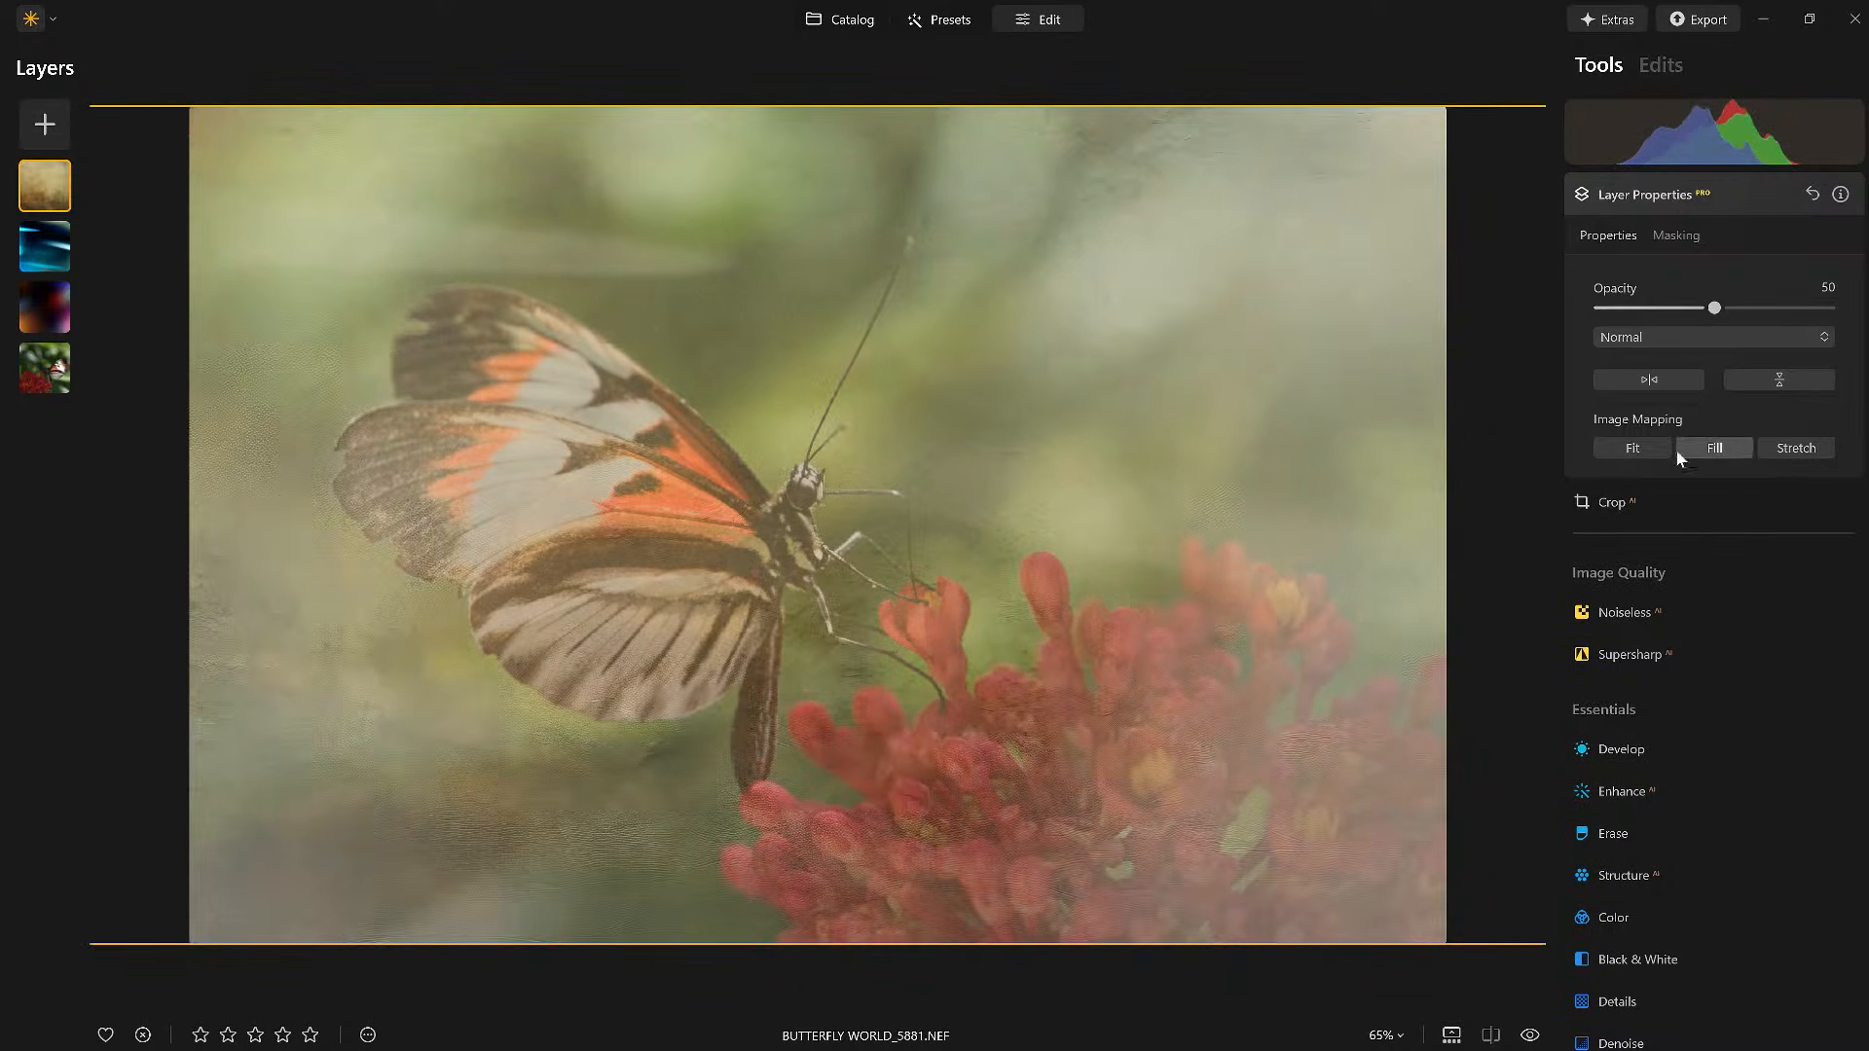
left_click(1635, 450)
left_click(1793, 449)
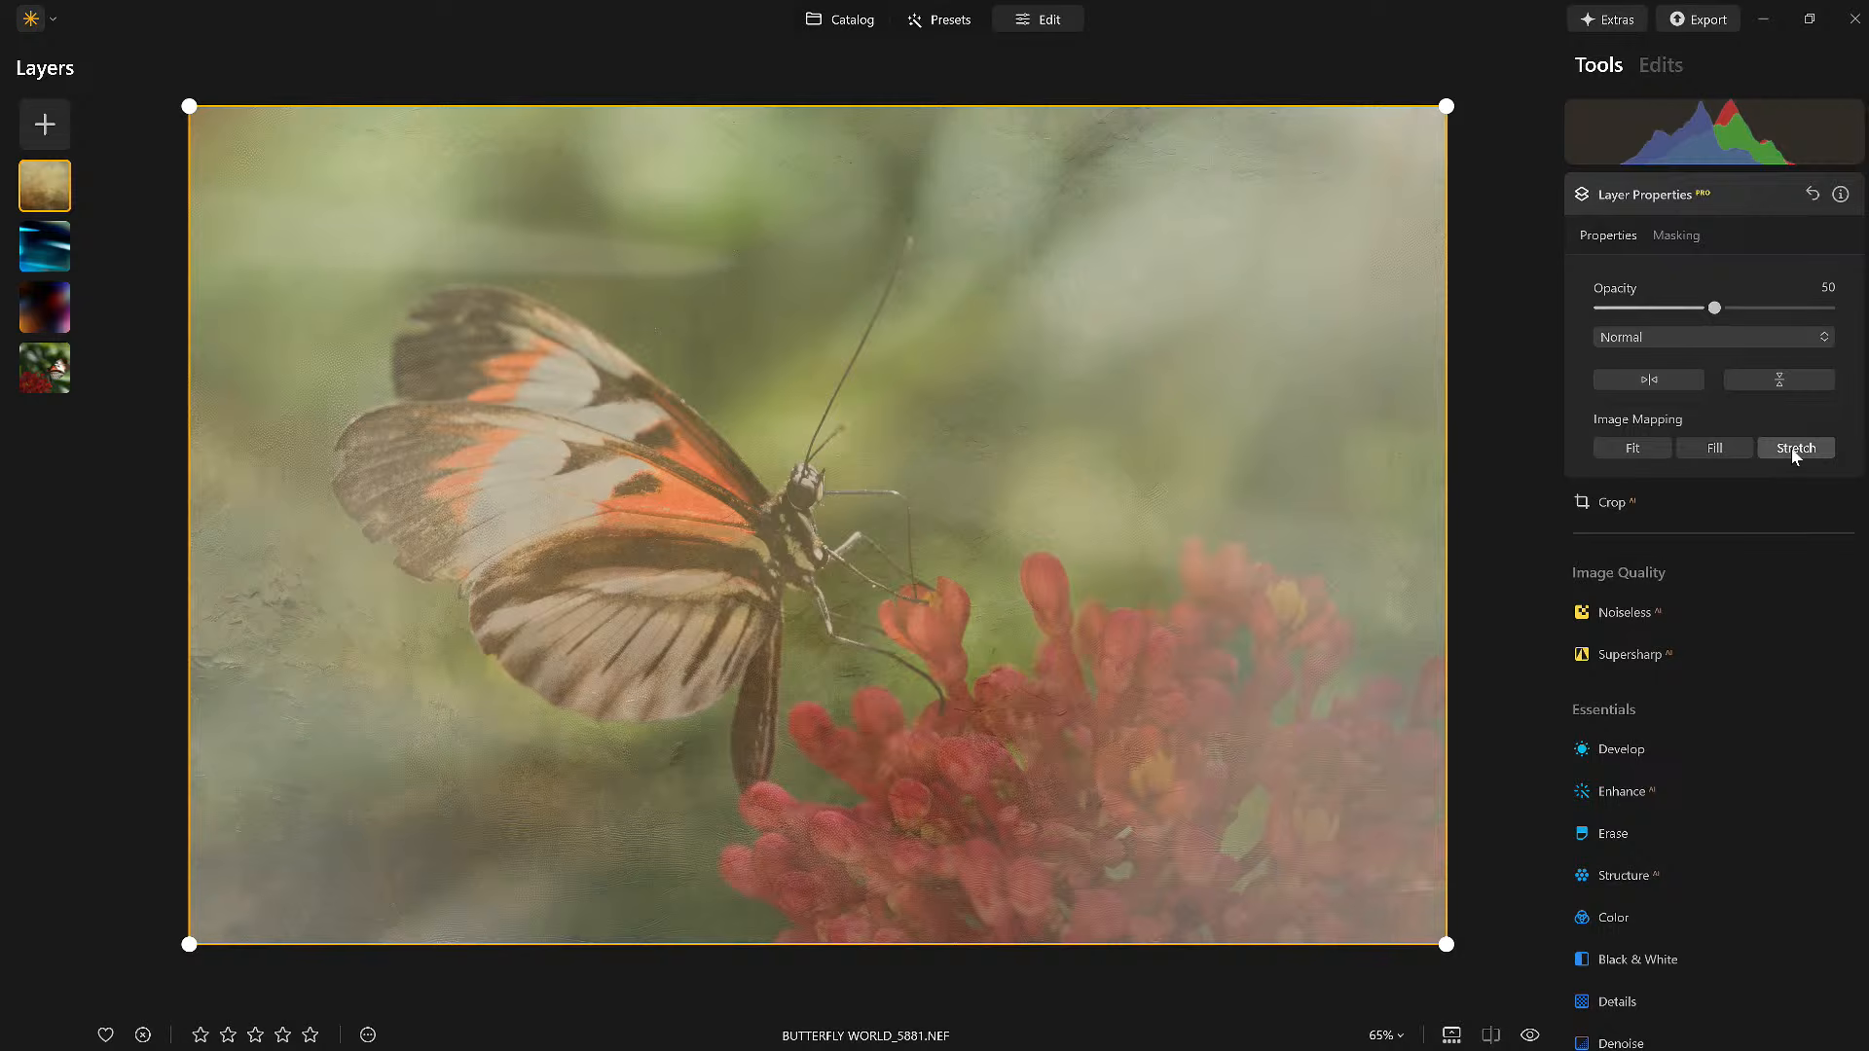
Raise the texture layer's opacity to 100 and set its blend mode to Overlay.
left_click_drag(1714, 308, 1829, 307)
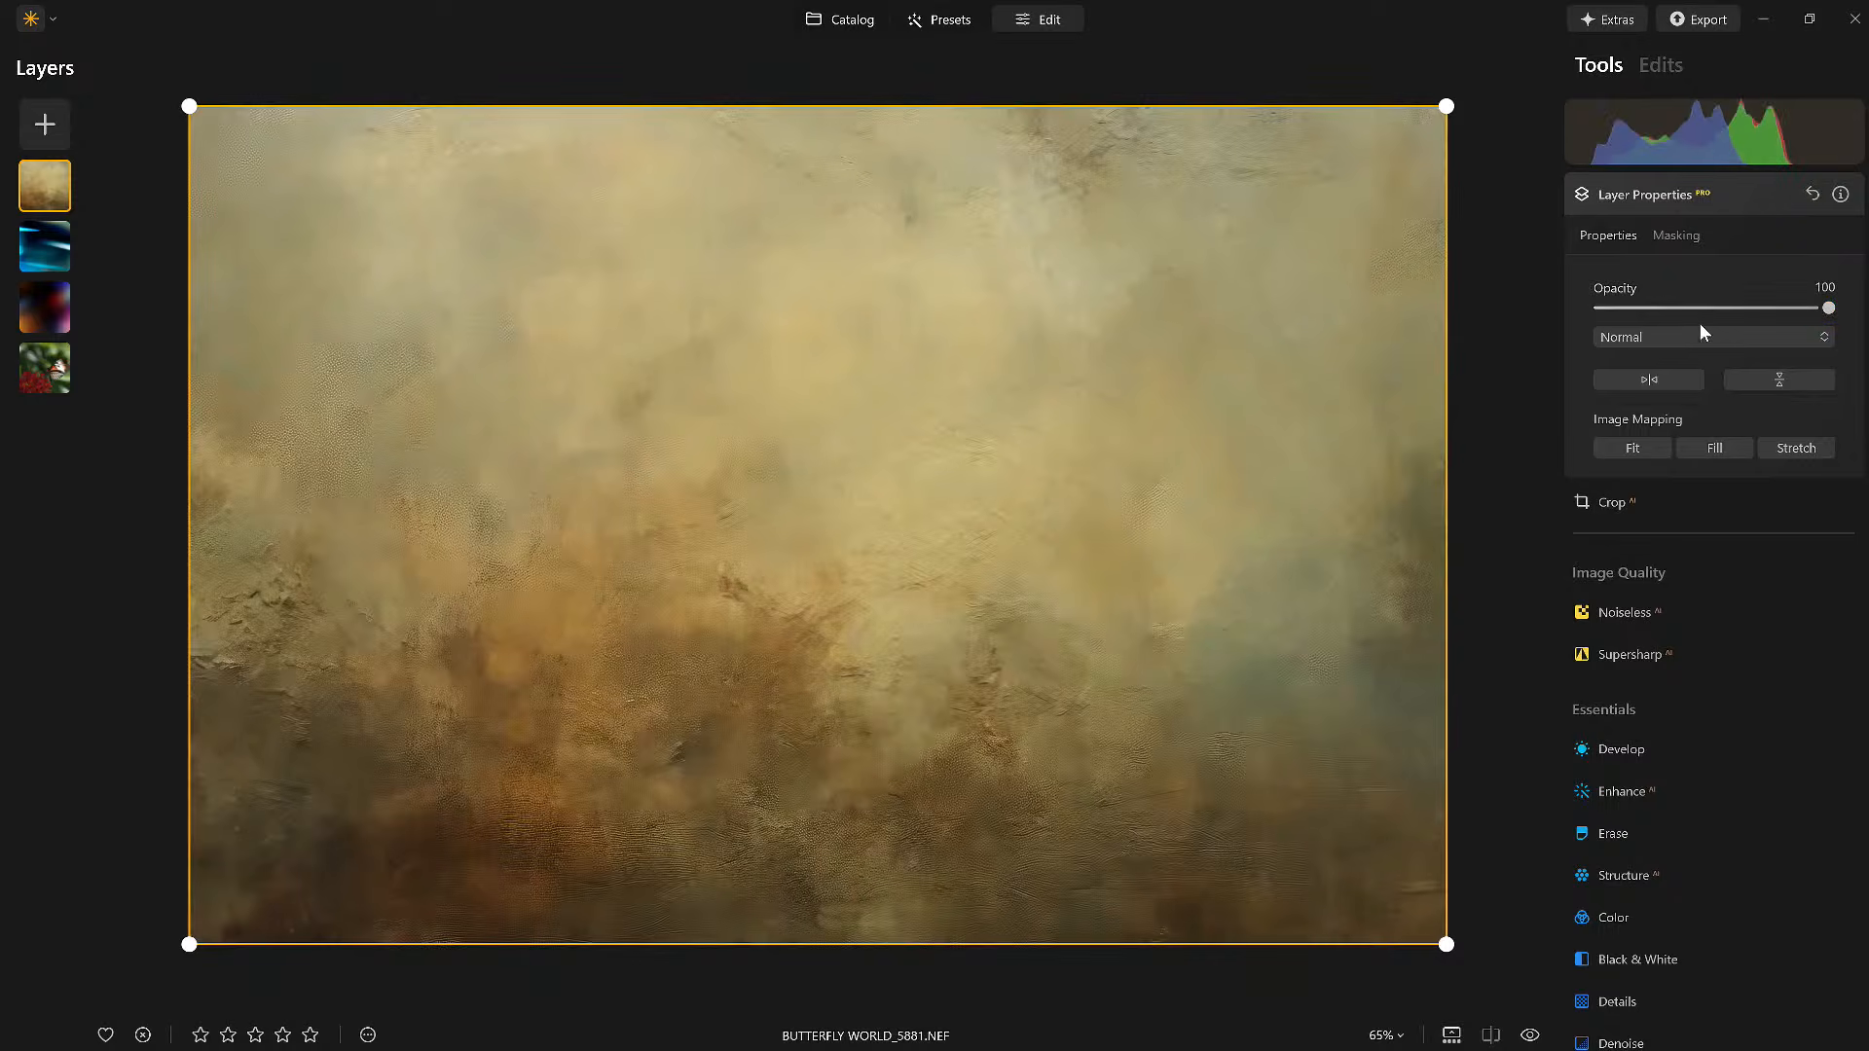
left_click(1698, 335)
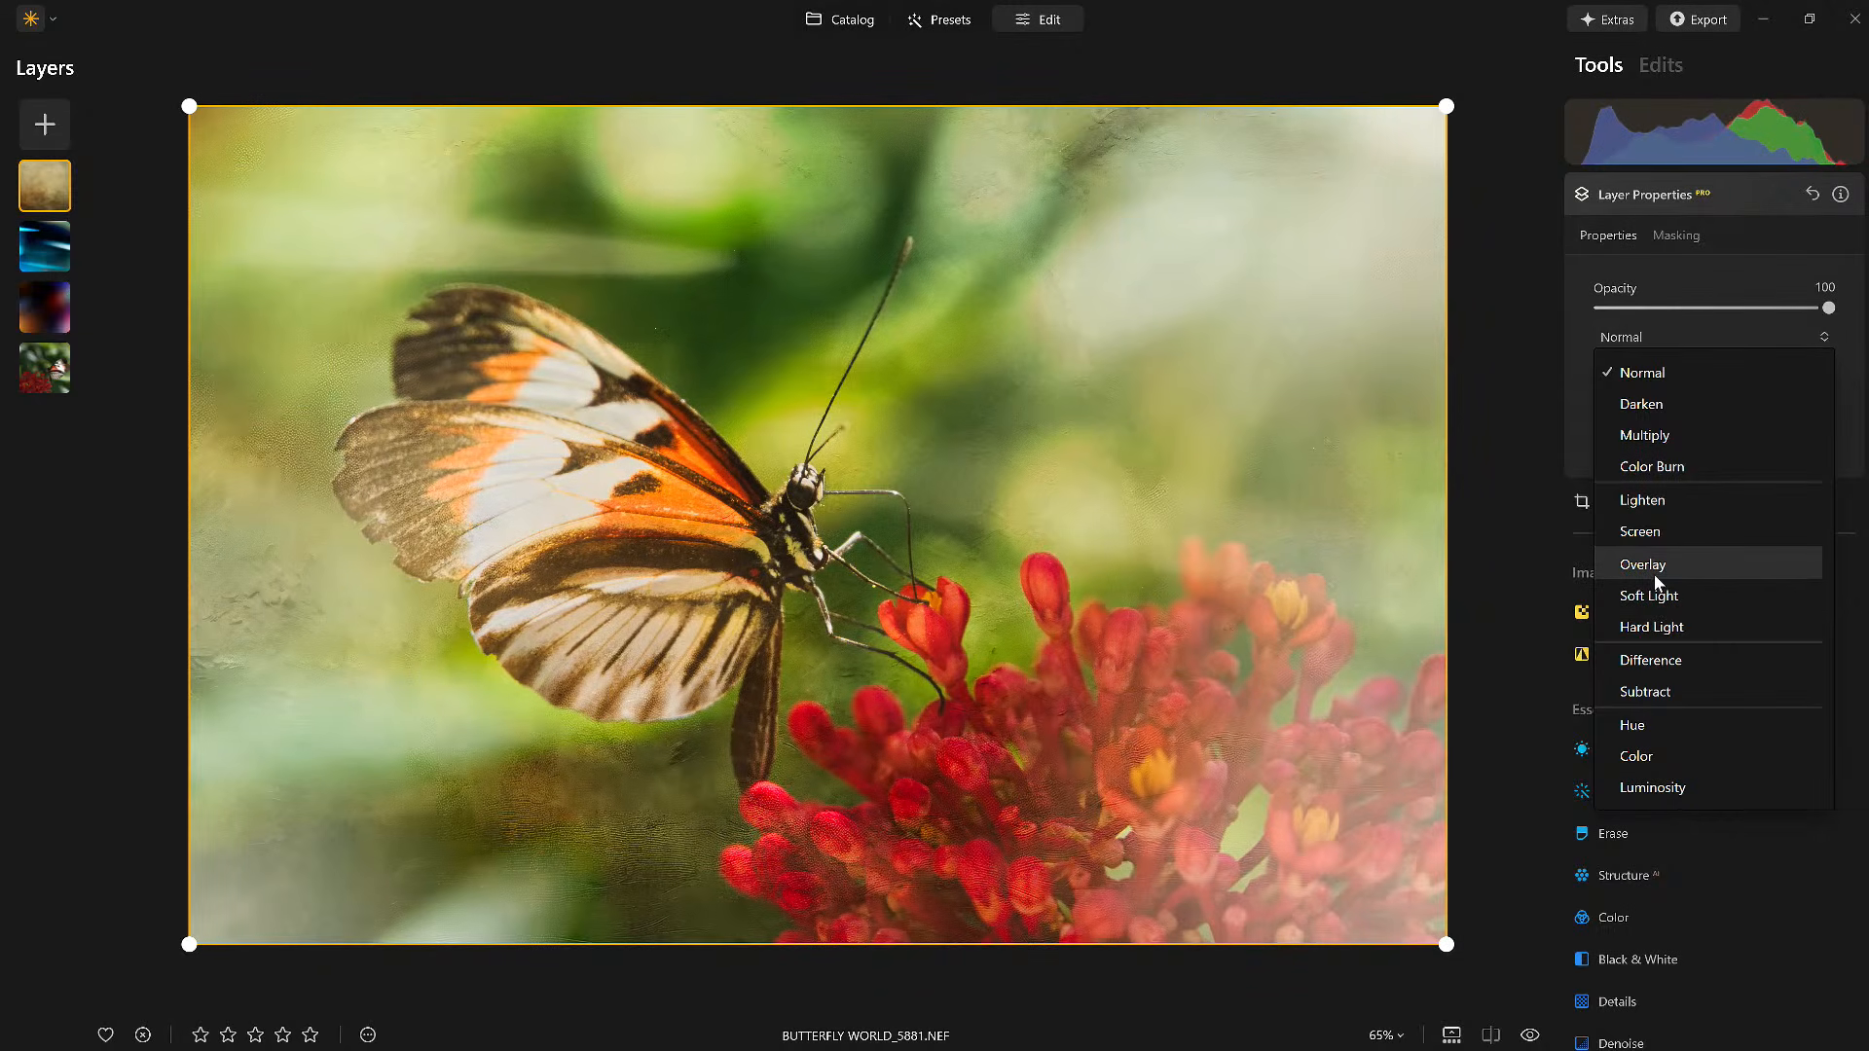
left_click(1654, 567)
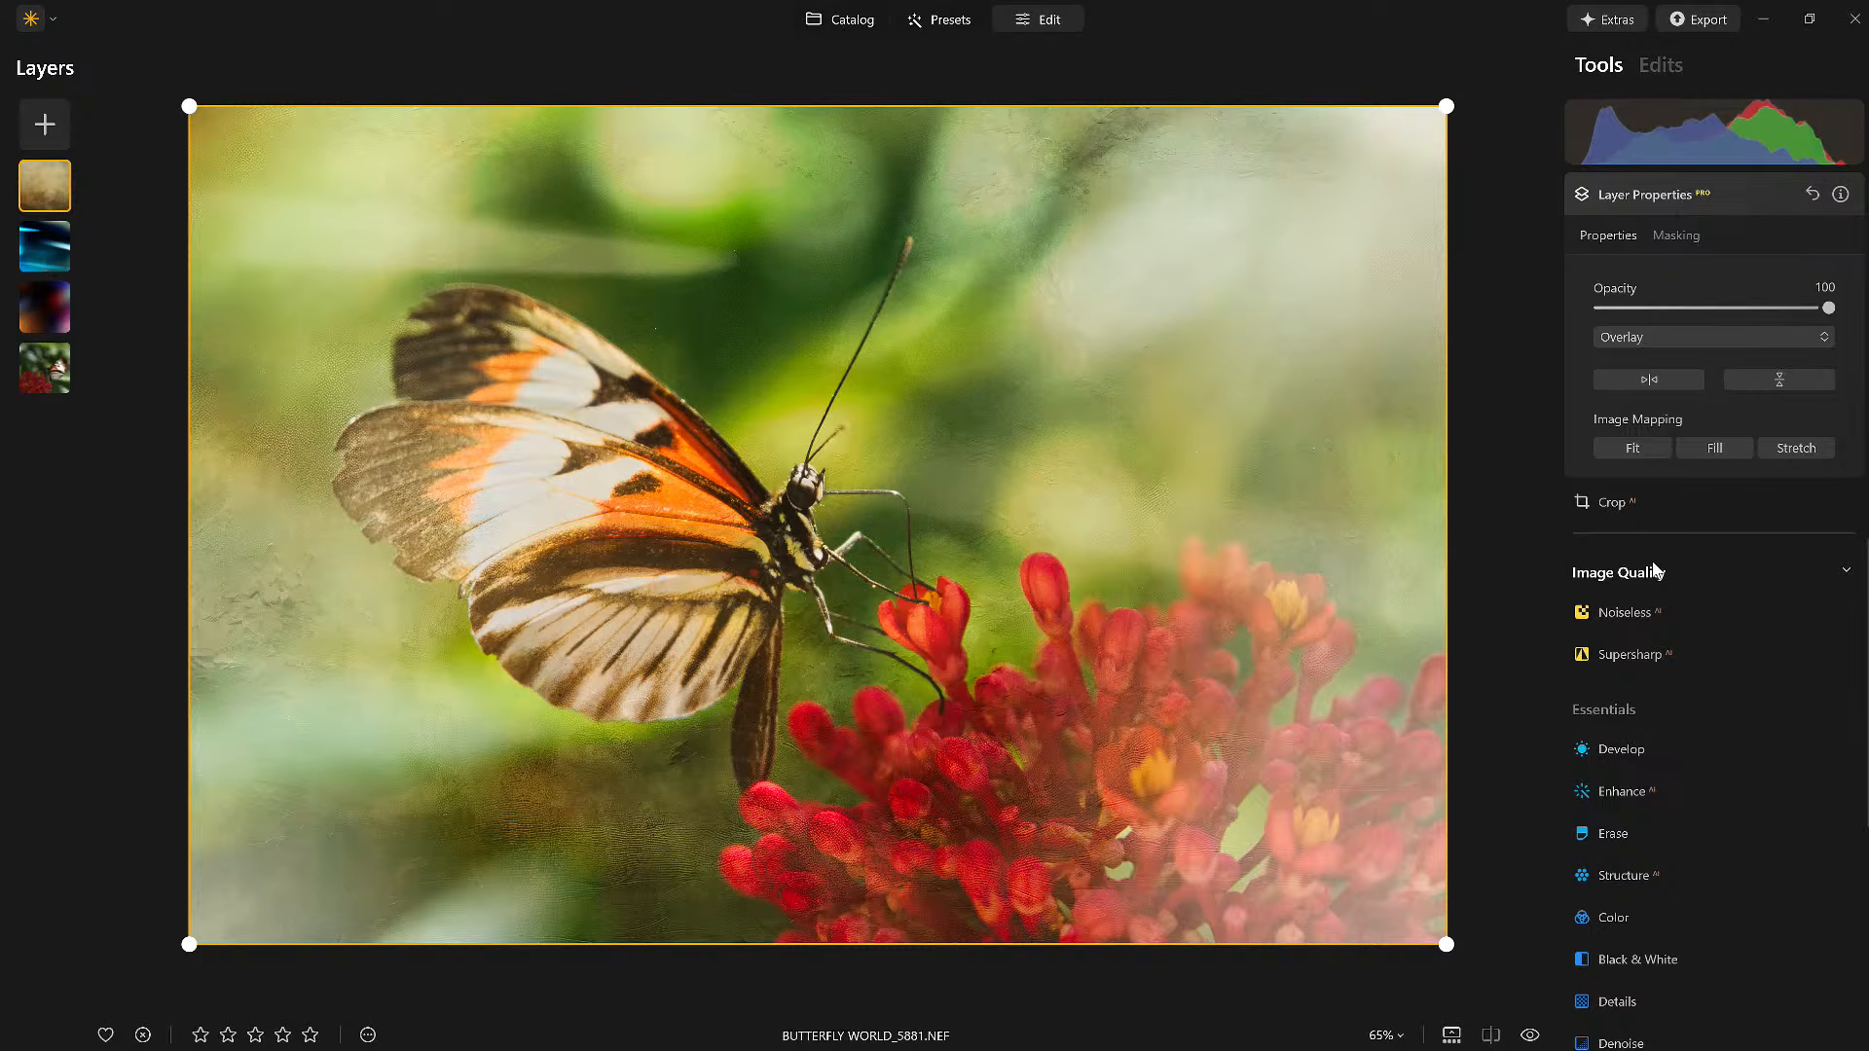
Set the texture layer's Saturation to -15 and Vibrance to 23.
scroll(1660, 808, "down", 2)
left_click(1617, 772)
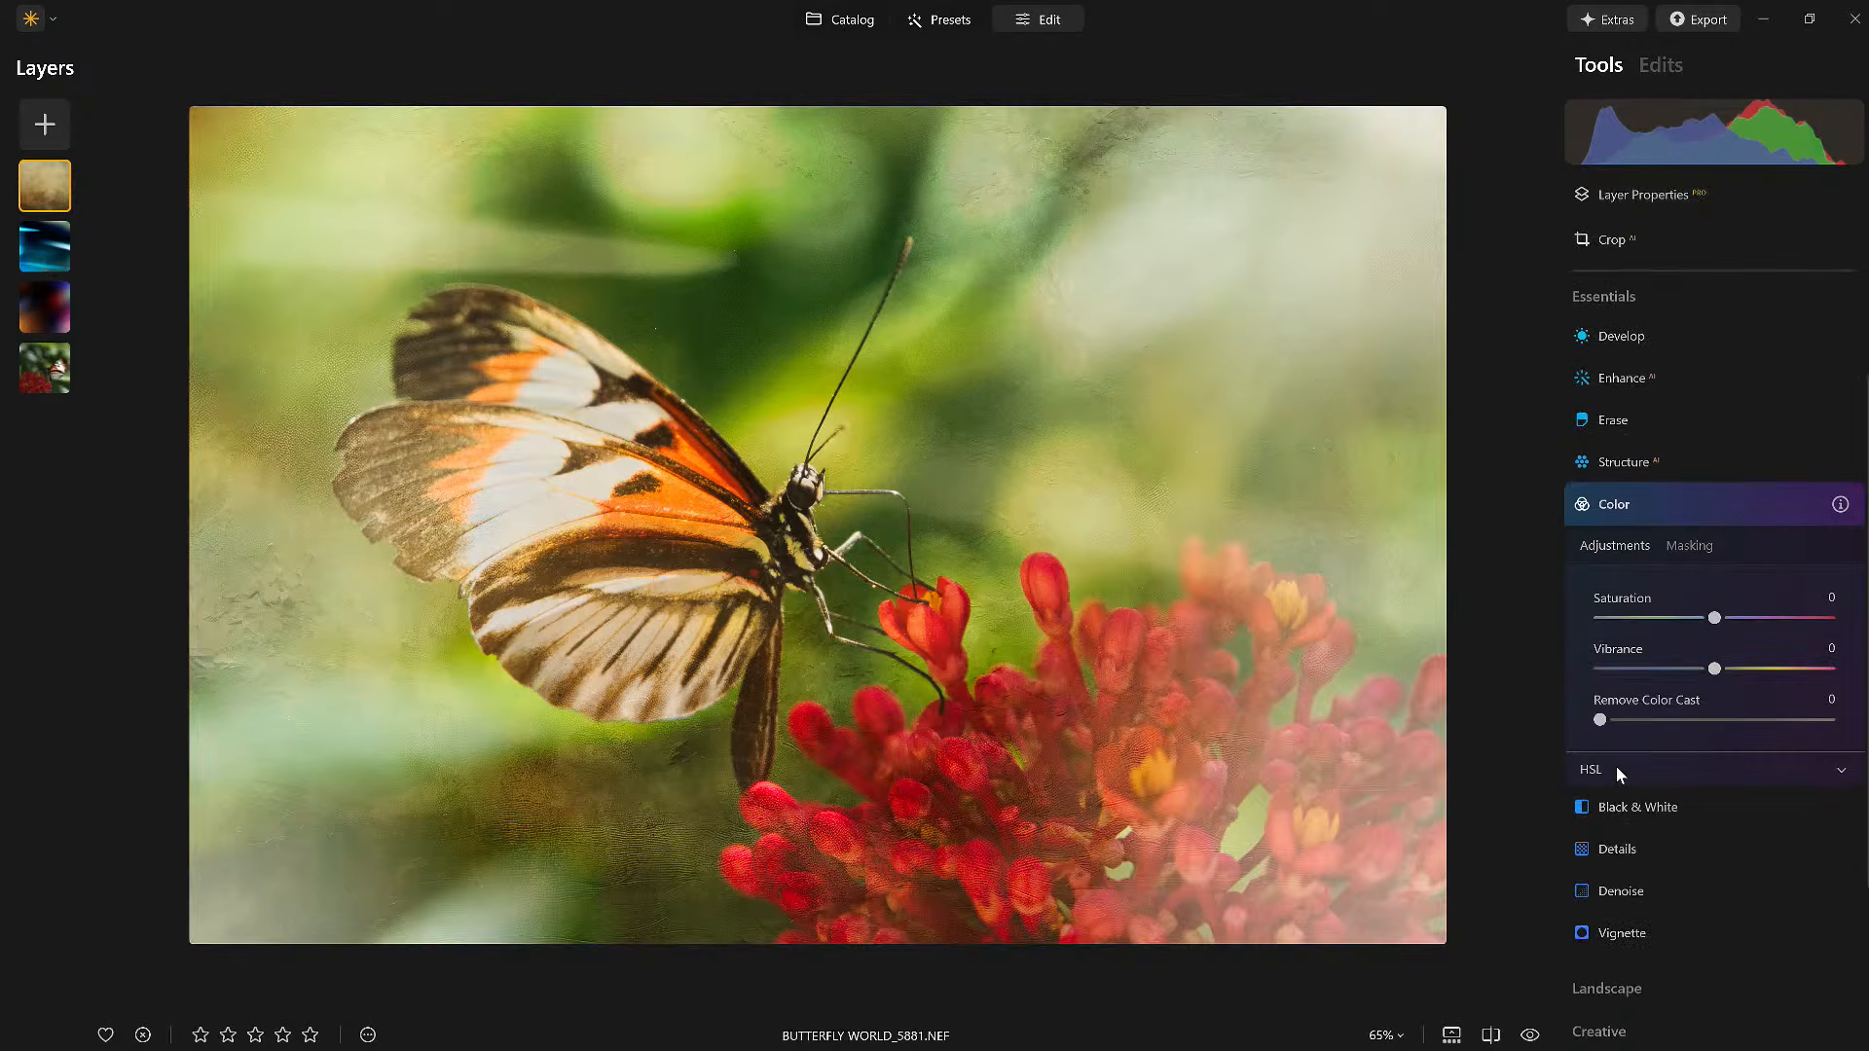
mouse_move(1713, 618)
left_mouse_down()
mouse_move(1692, 619)
mouse_move(1711, 669)
mouse_move(1741, 670)
mouse_move(1694, 618)
left_mouse_up()
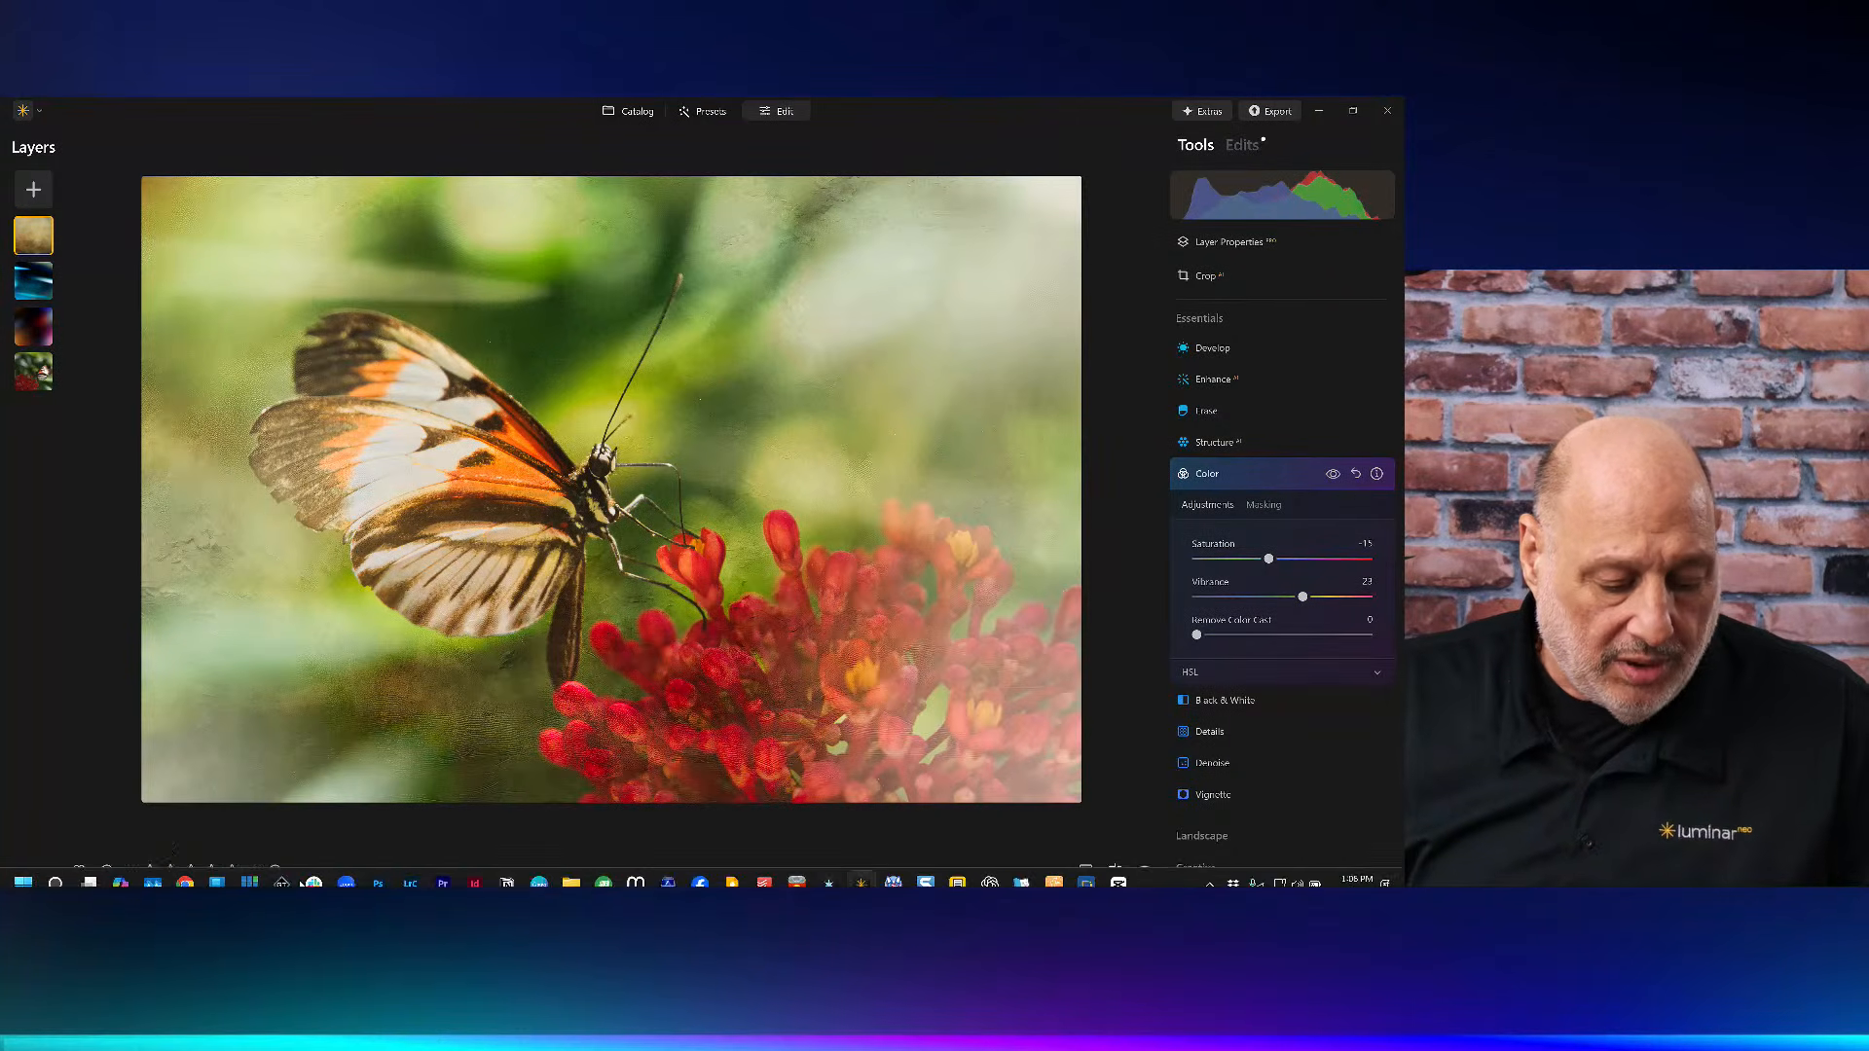
Merge the layers into a new combined layer above the texture layer.
left_click(275, 871)
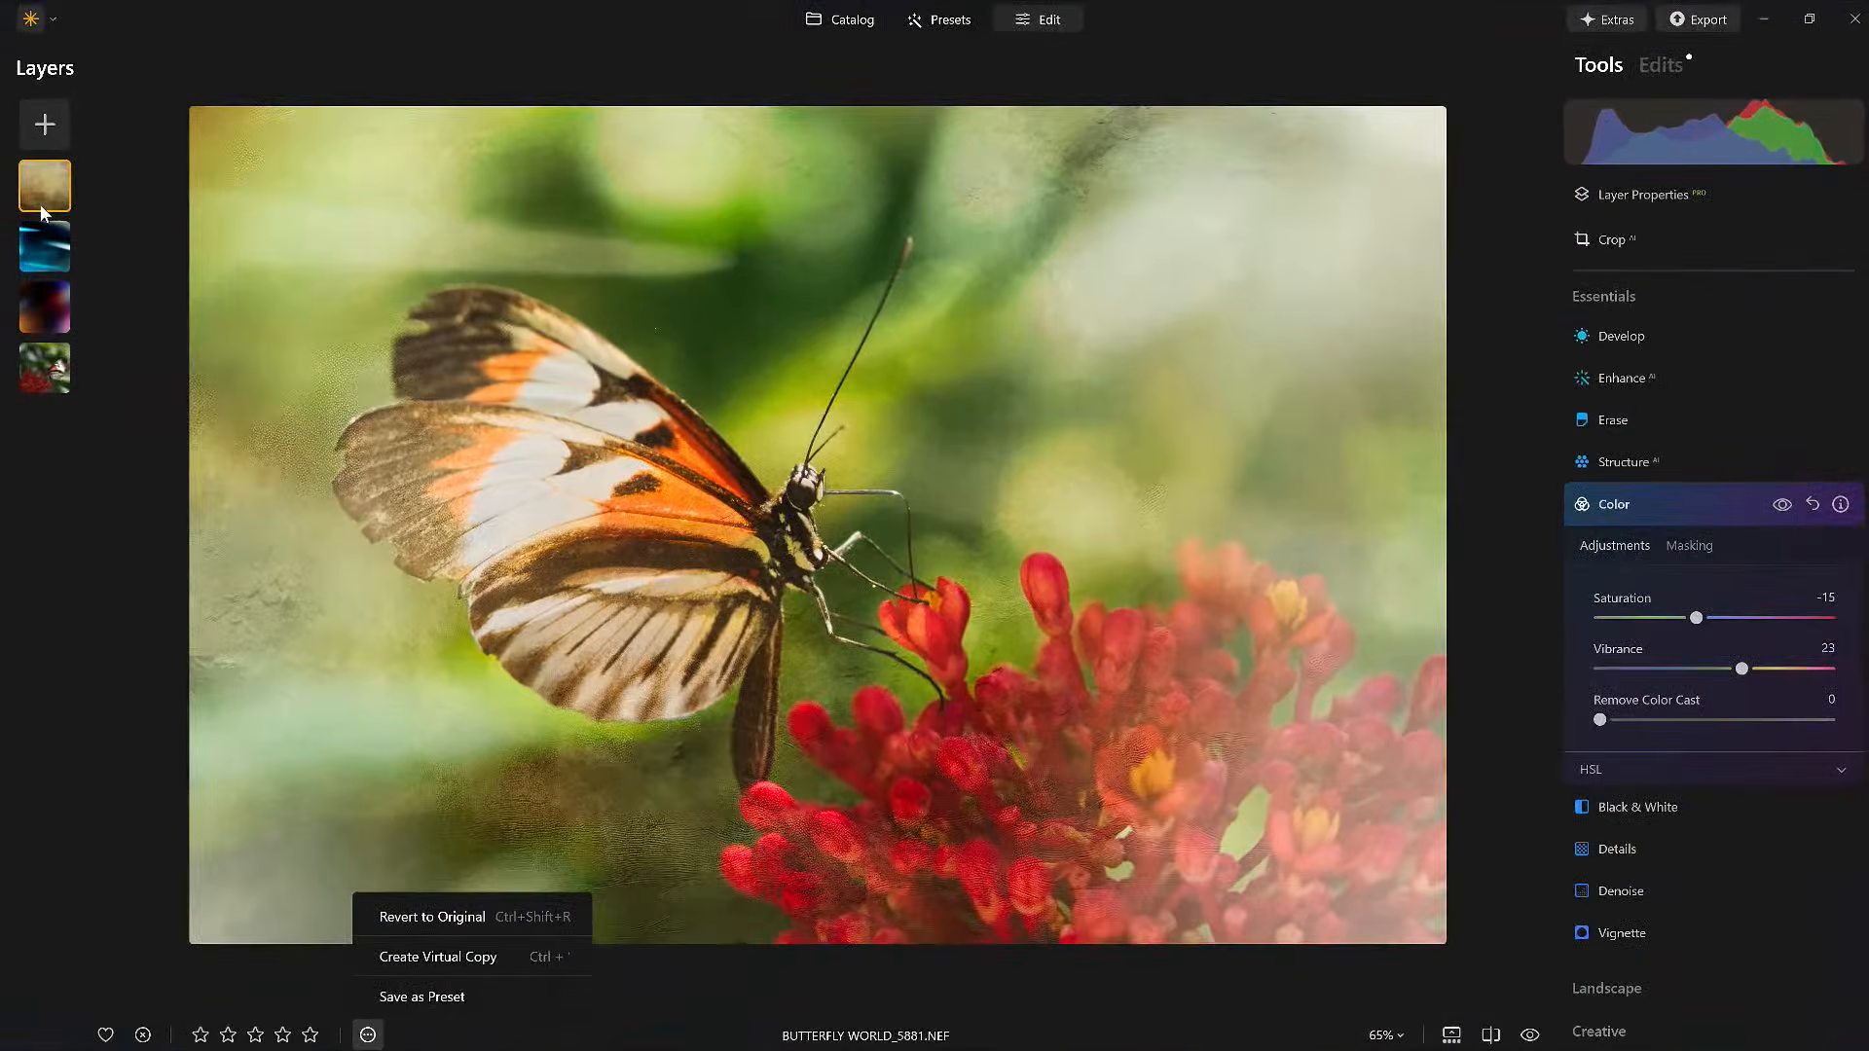
left_click(41, 210)
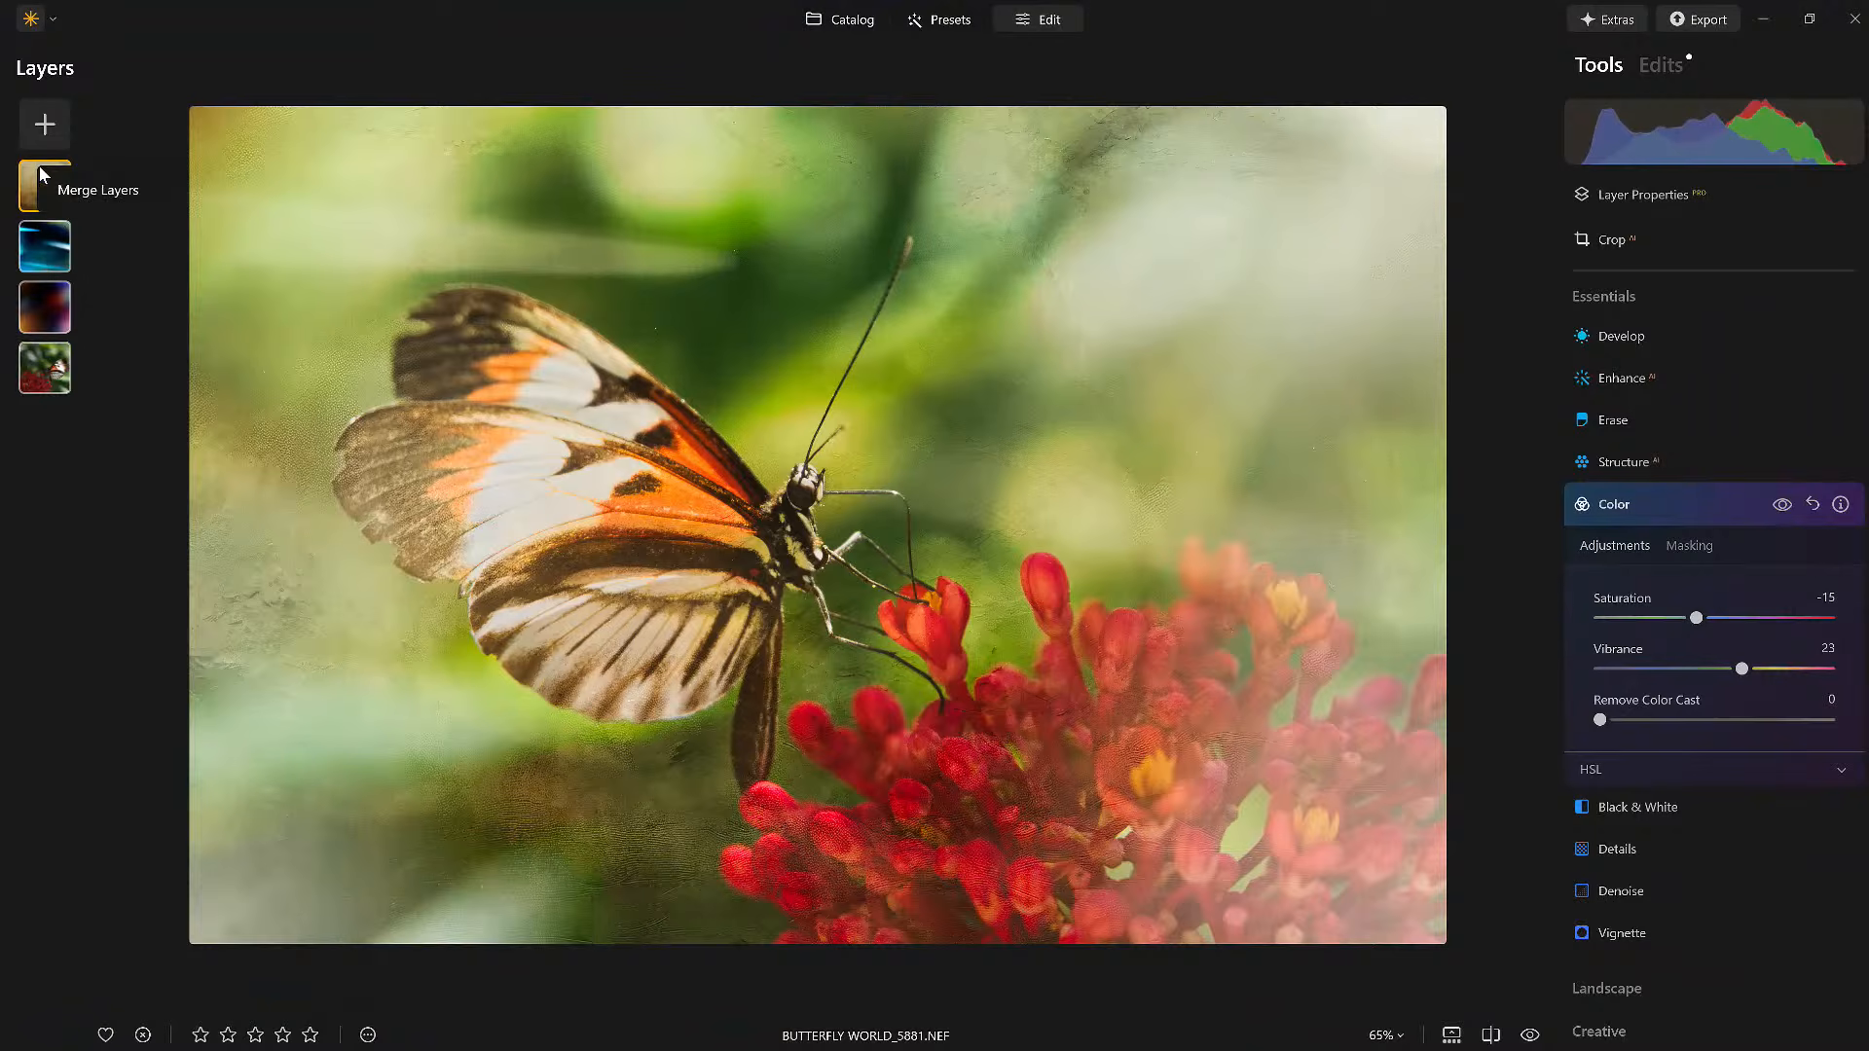
left_click(80, 193)
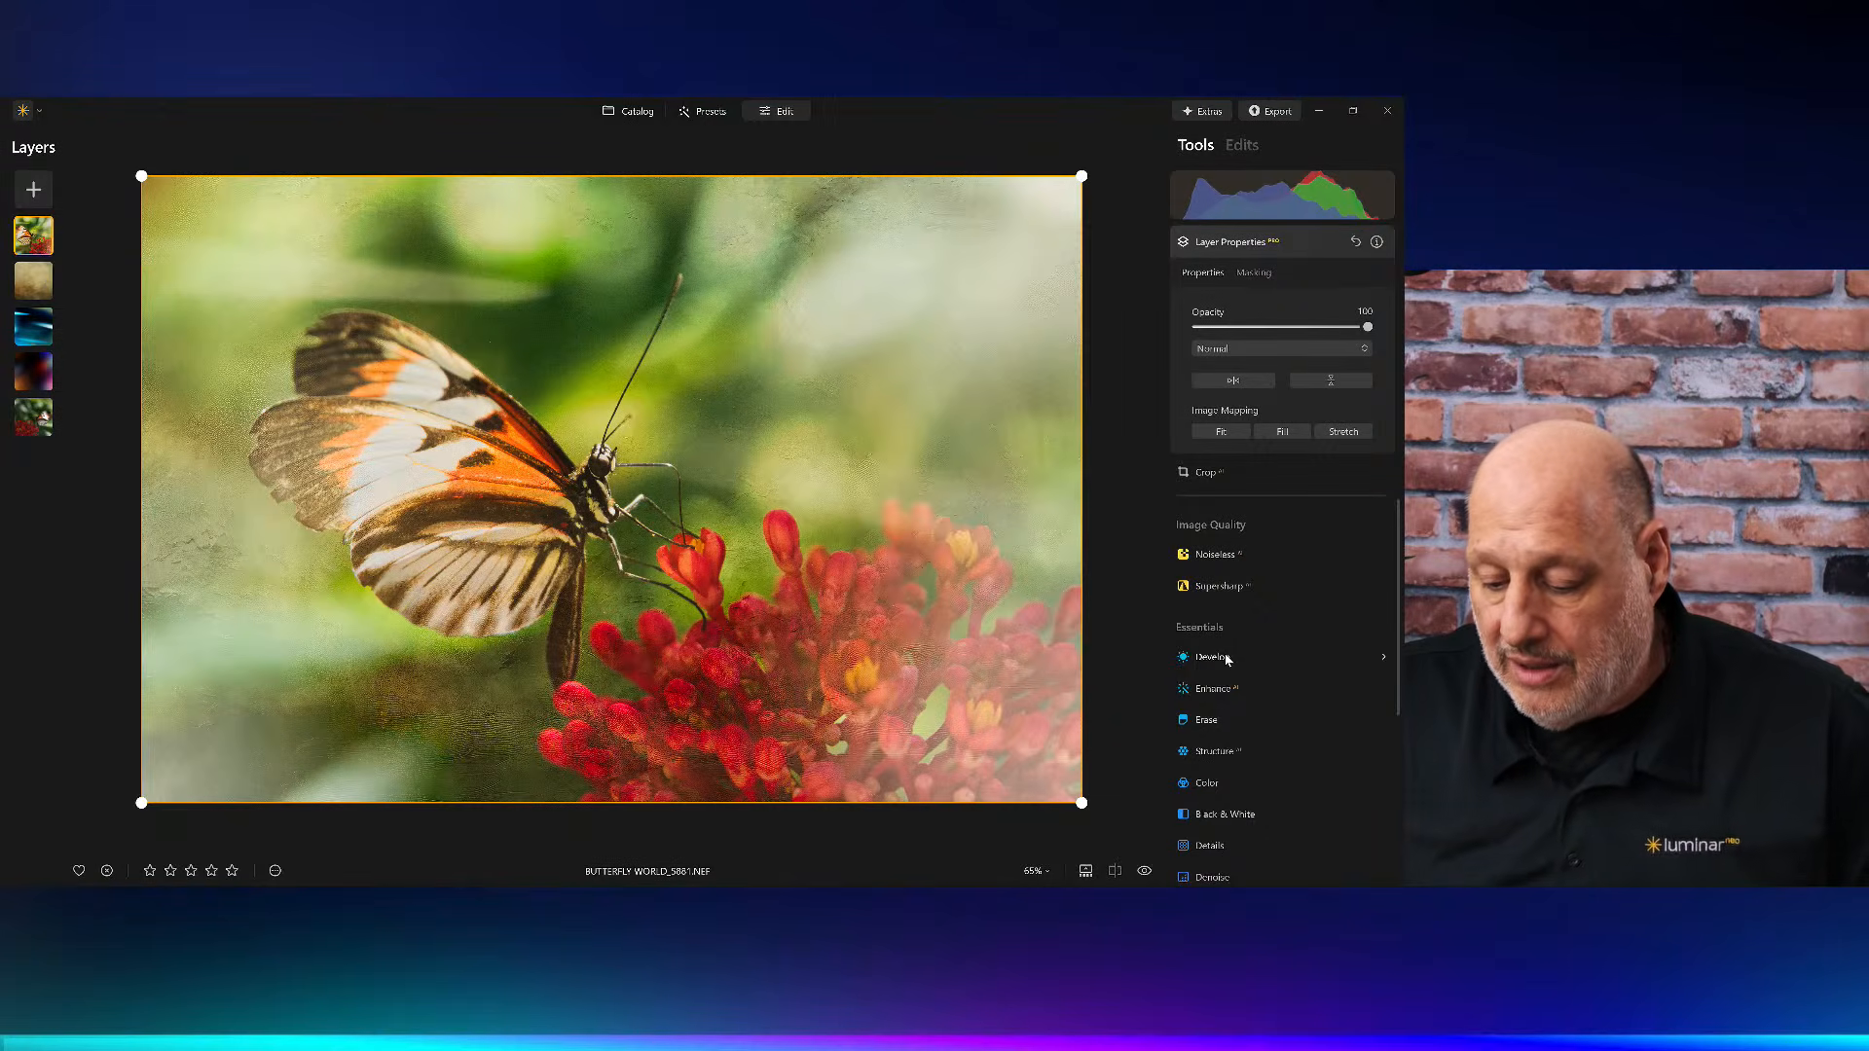
Add a vignette centered on the butterfly with Amount -71 and Size 25, and compare the photo before and after editing.
scroll(1236, 814, "down", 4)
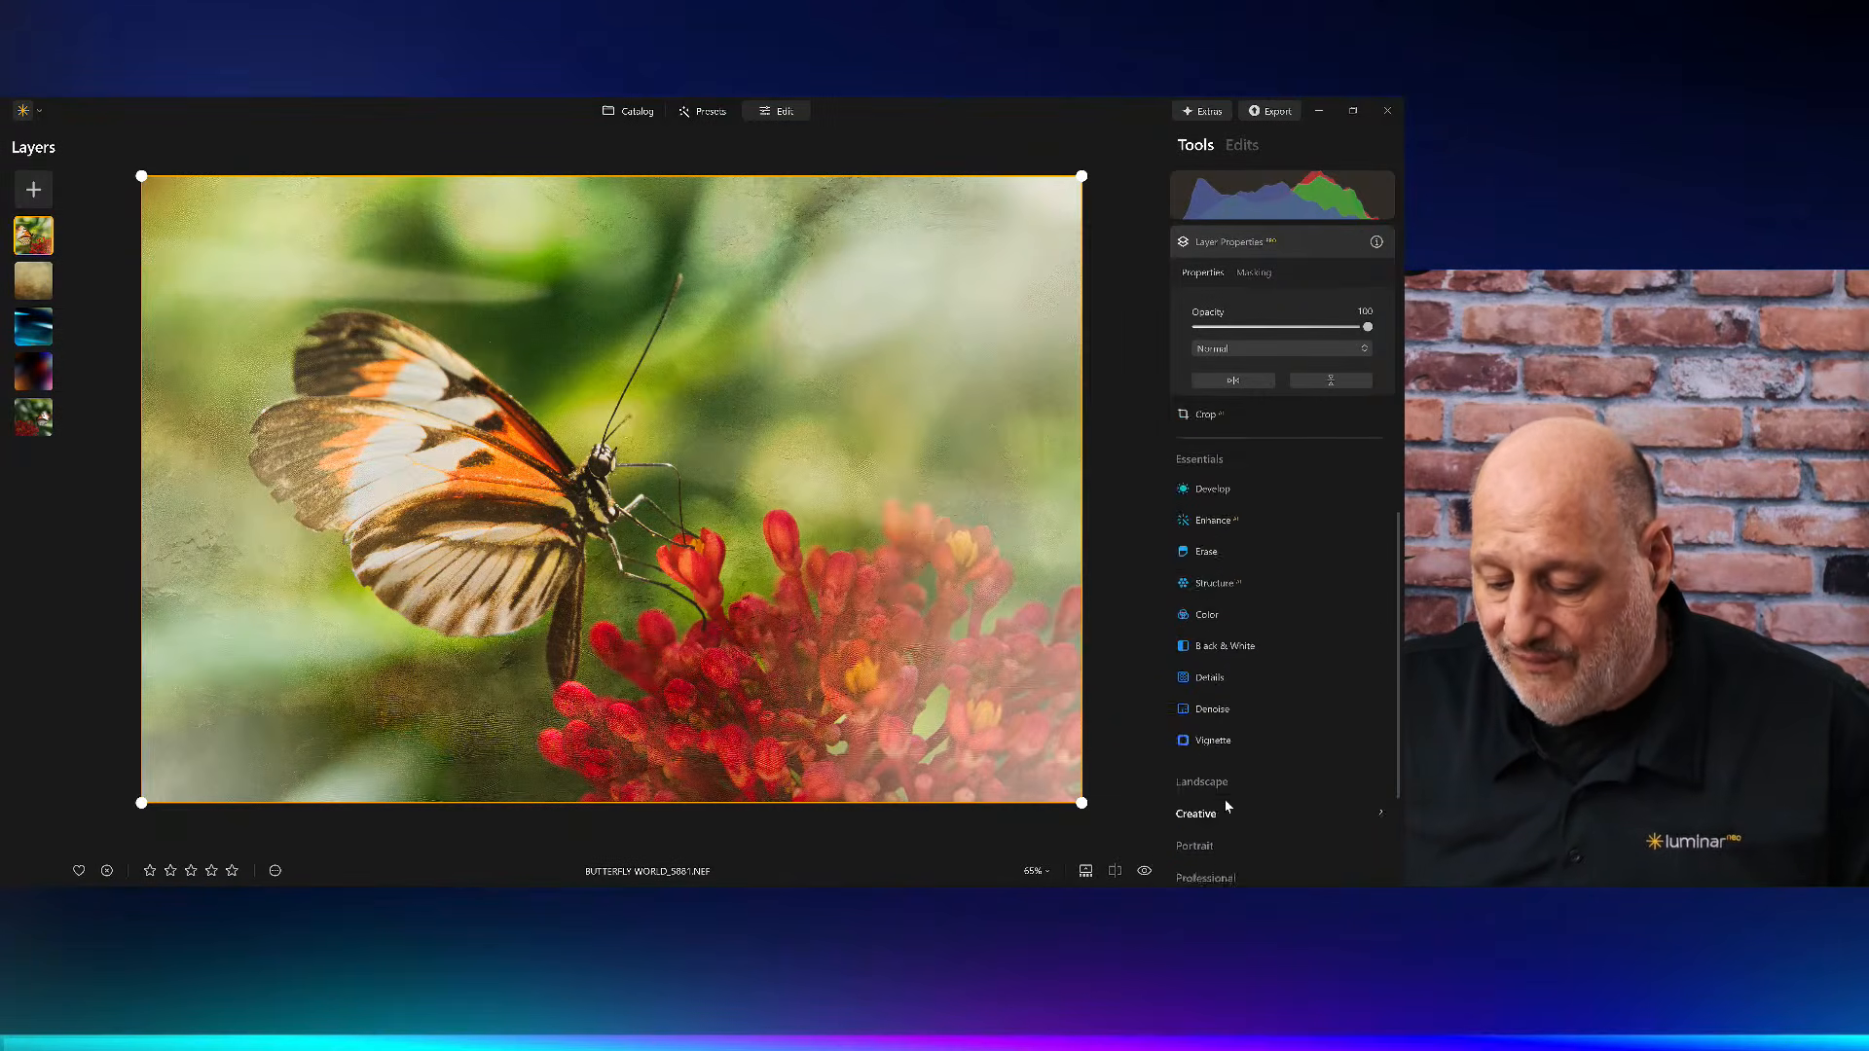
left_click(1211, 740)
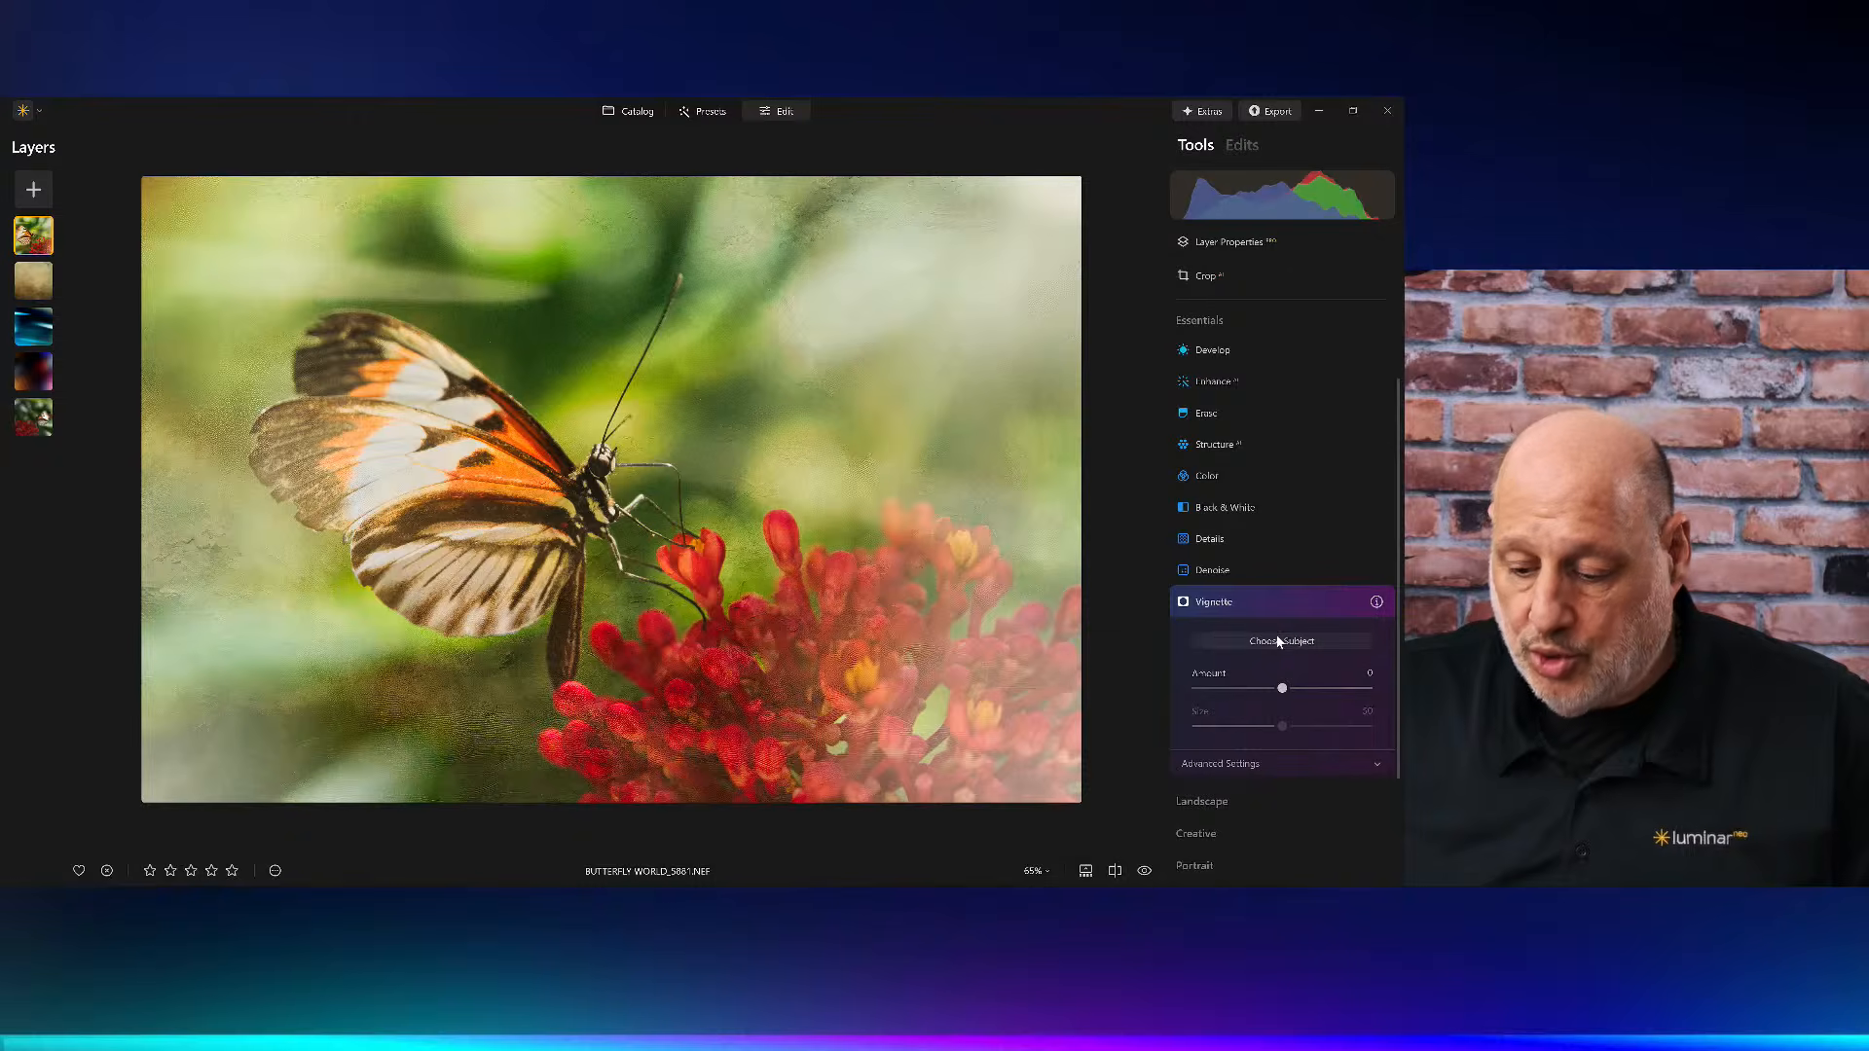
left_click(1279, 641)
left_click(484, 481)
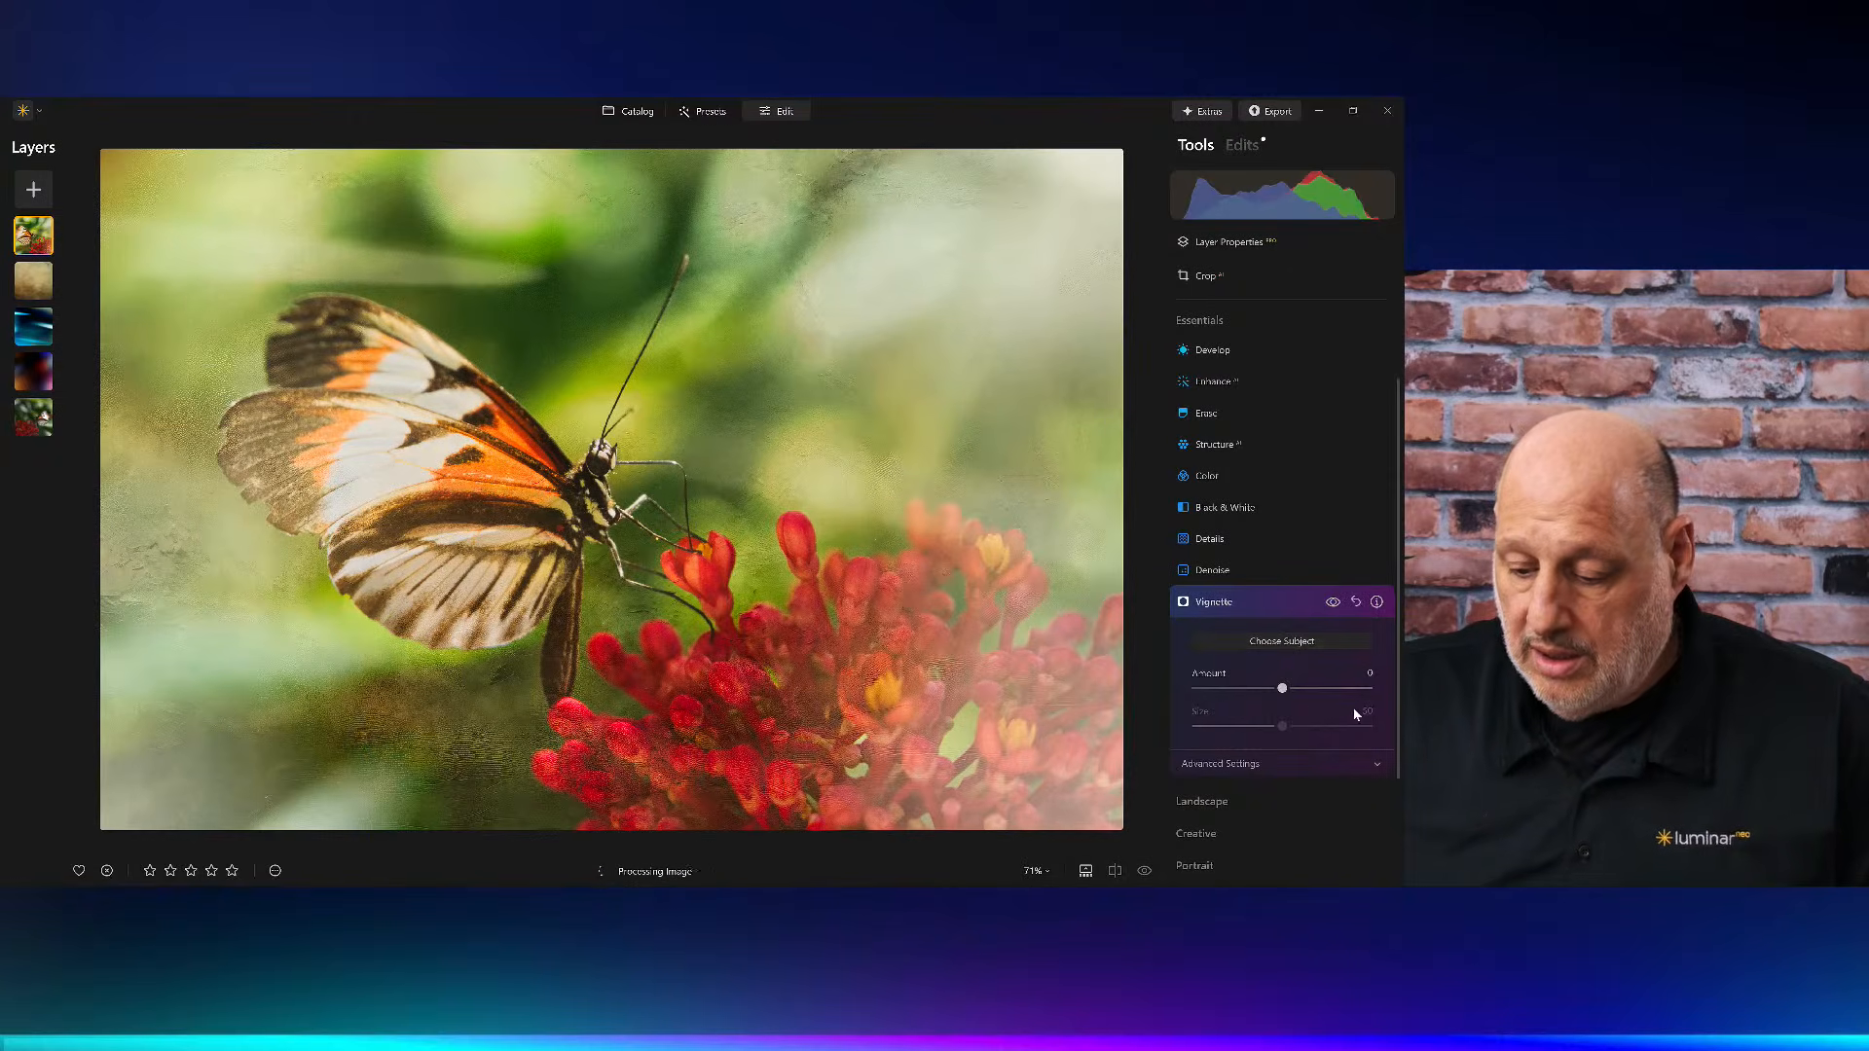
left_click_drag(1277, 690, 1239, 727)
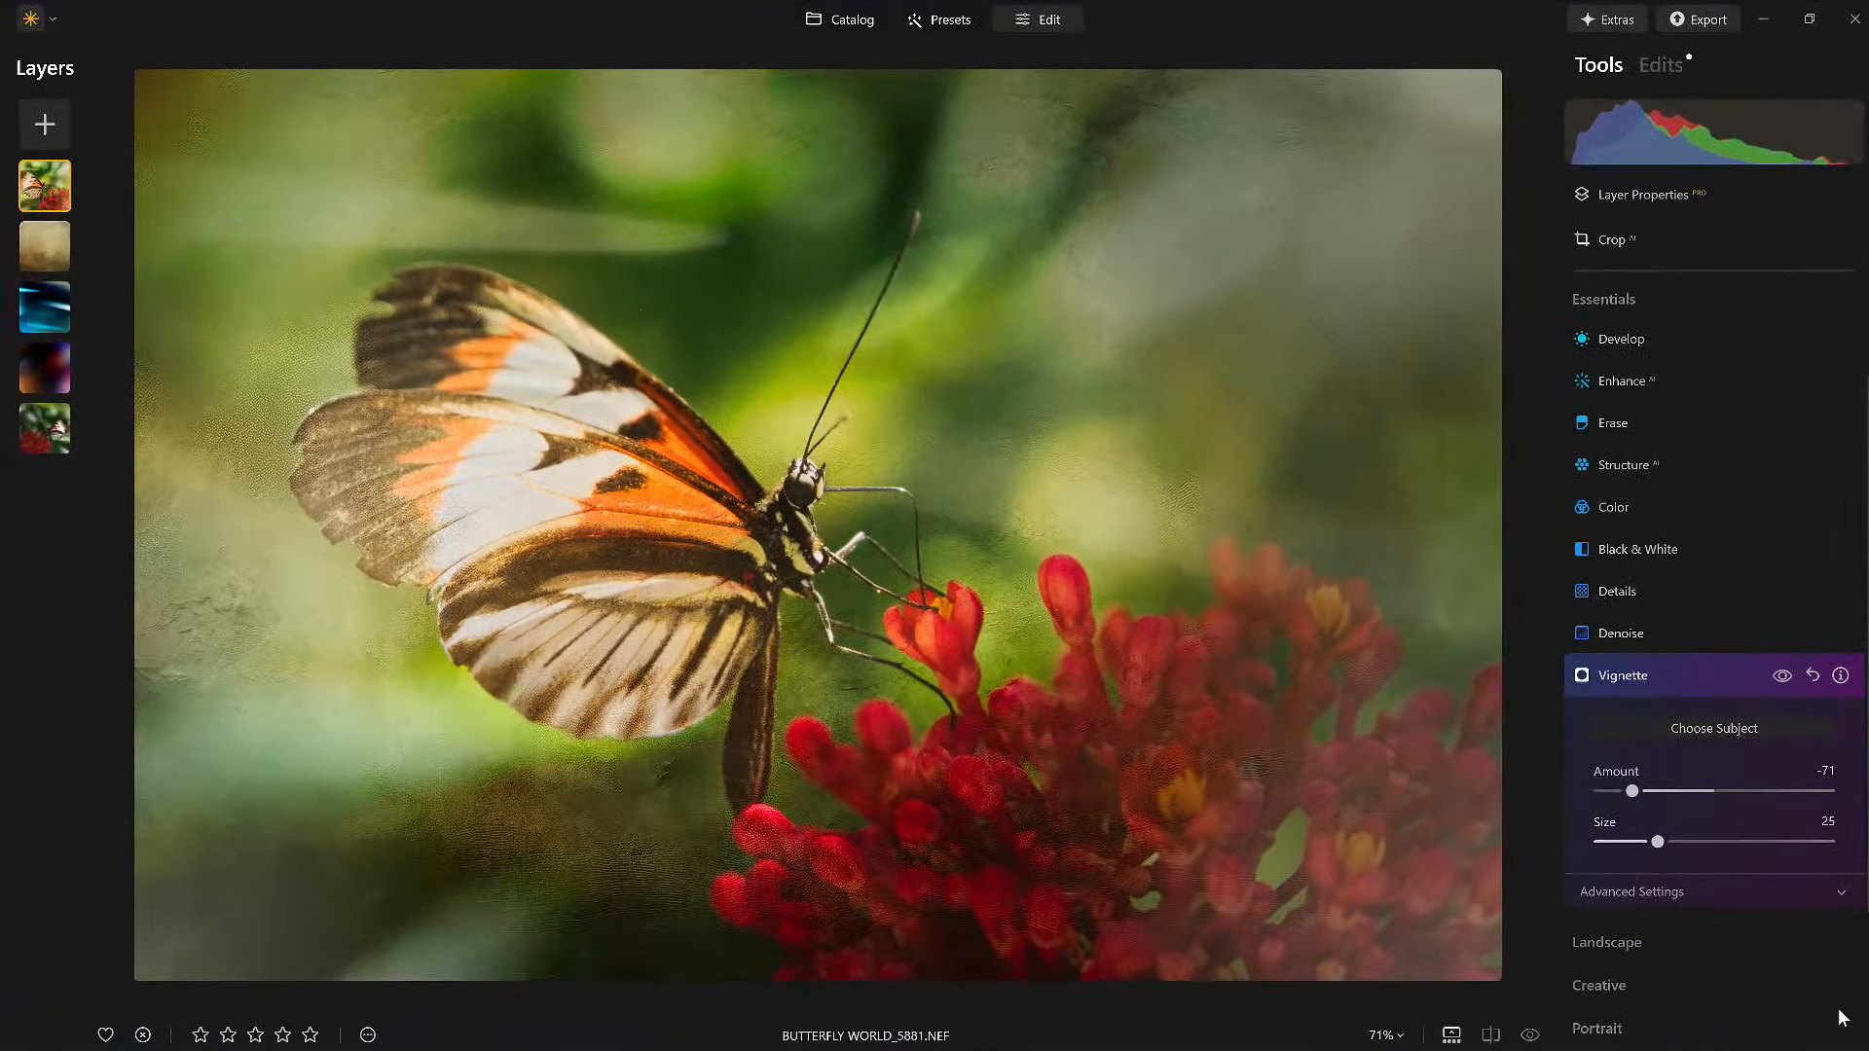
left_click(1691, 689)
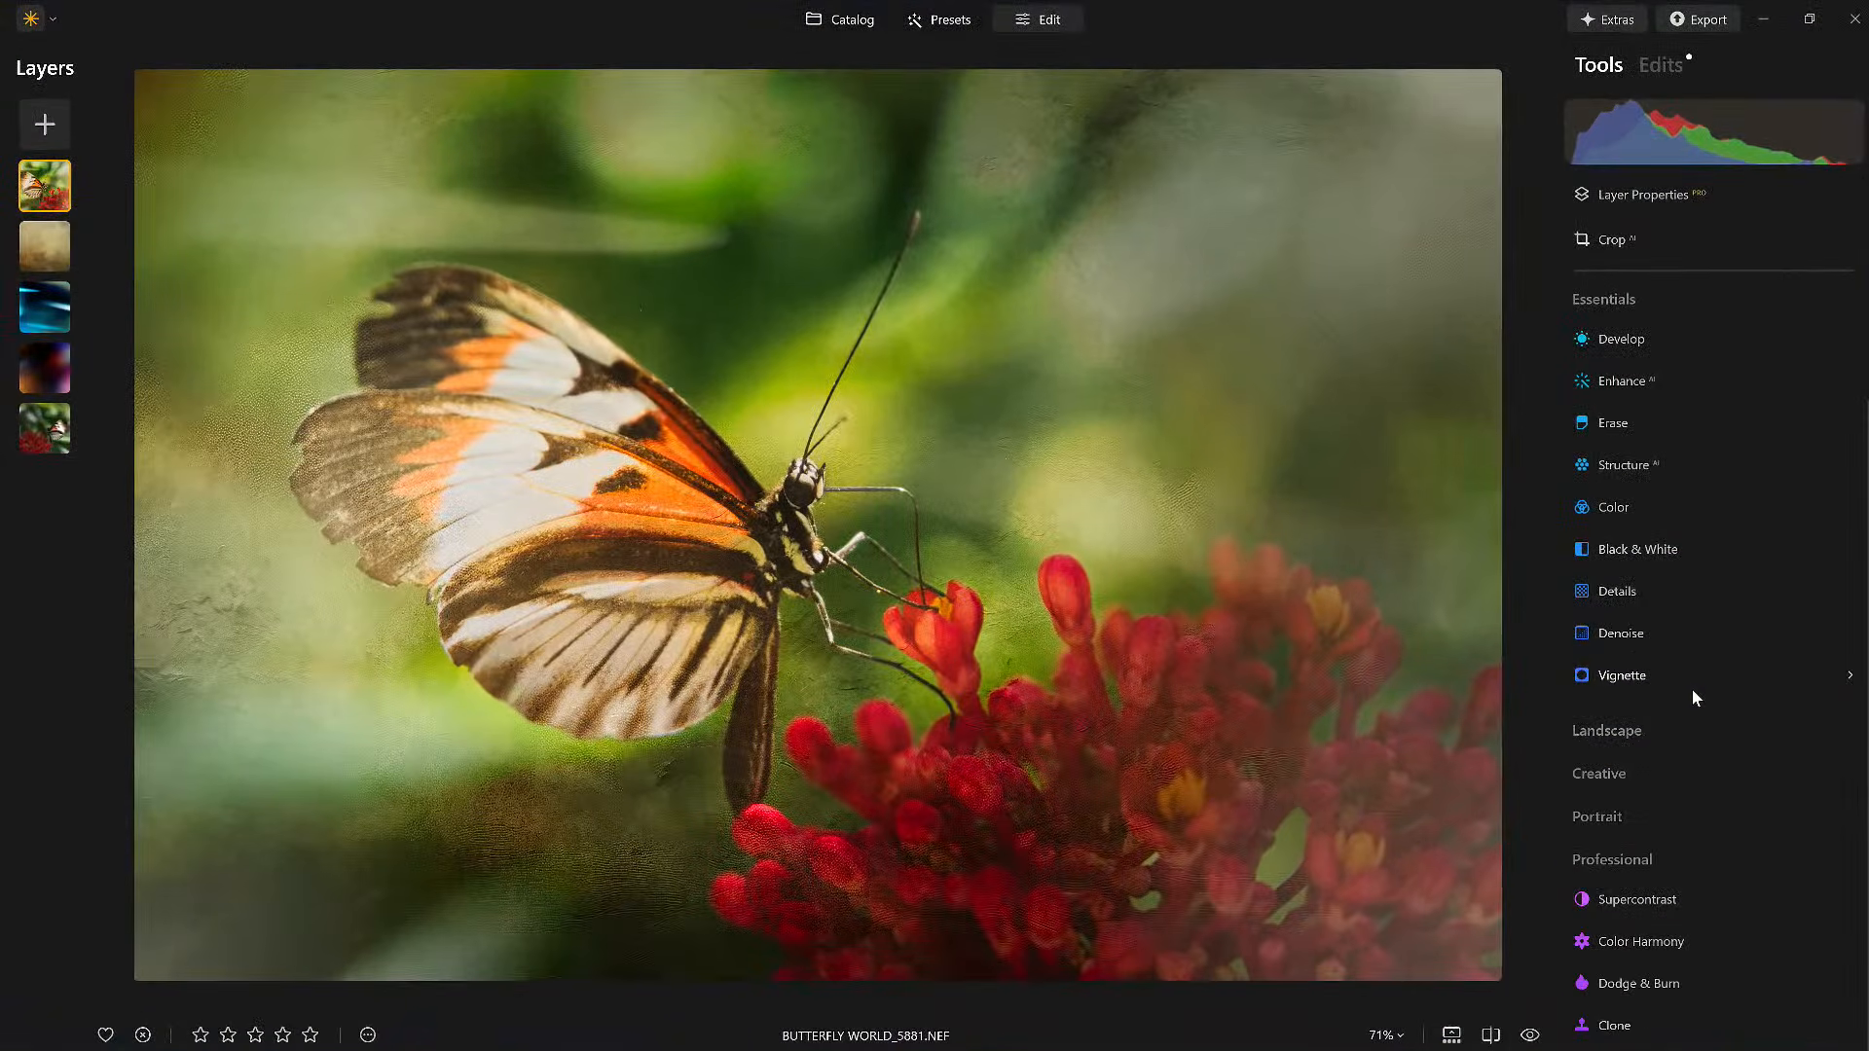
left_click(1530, 1034)
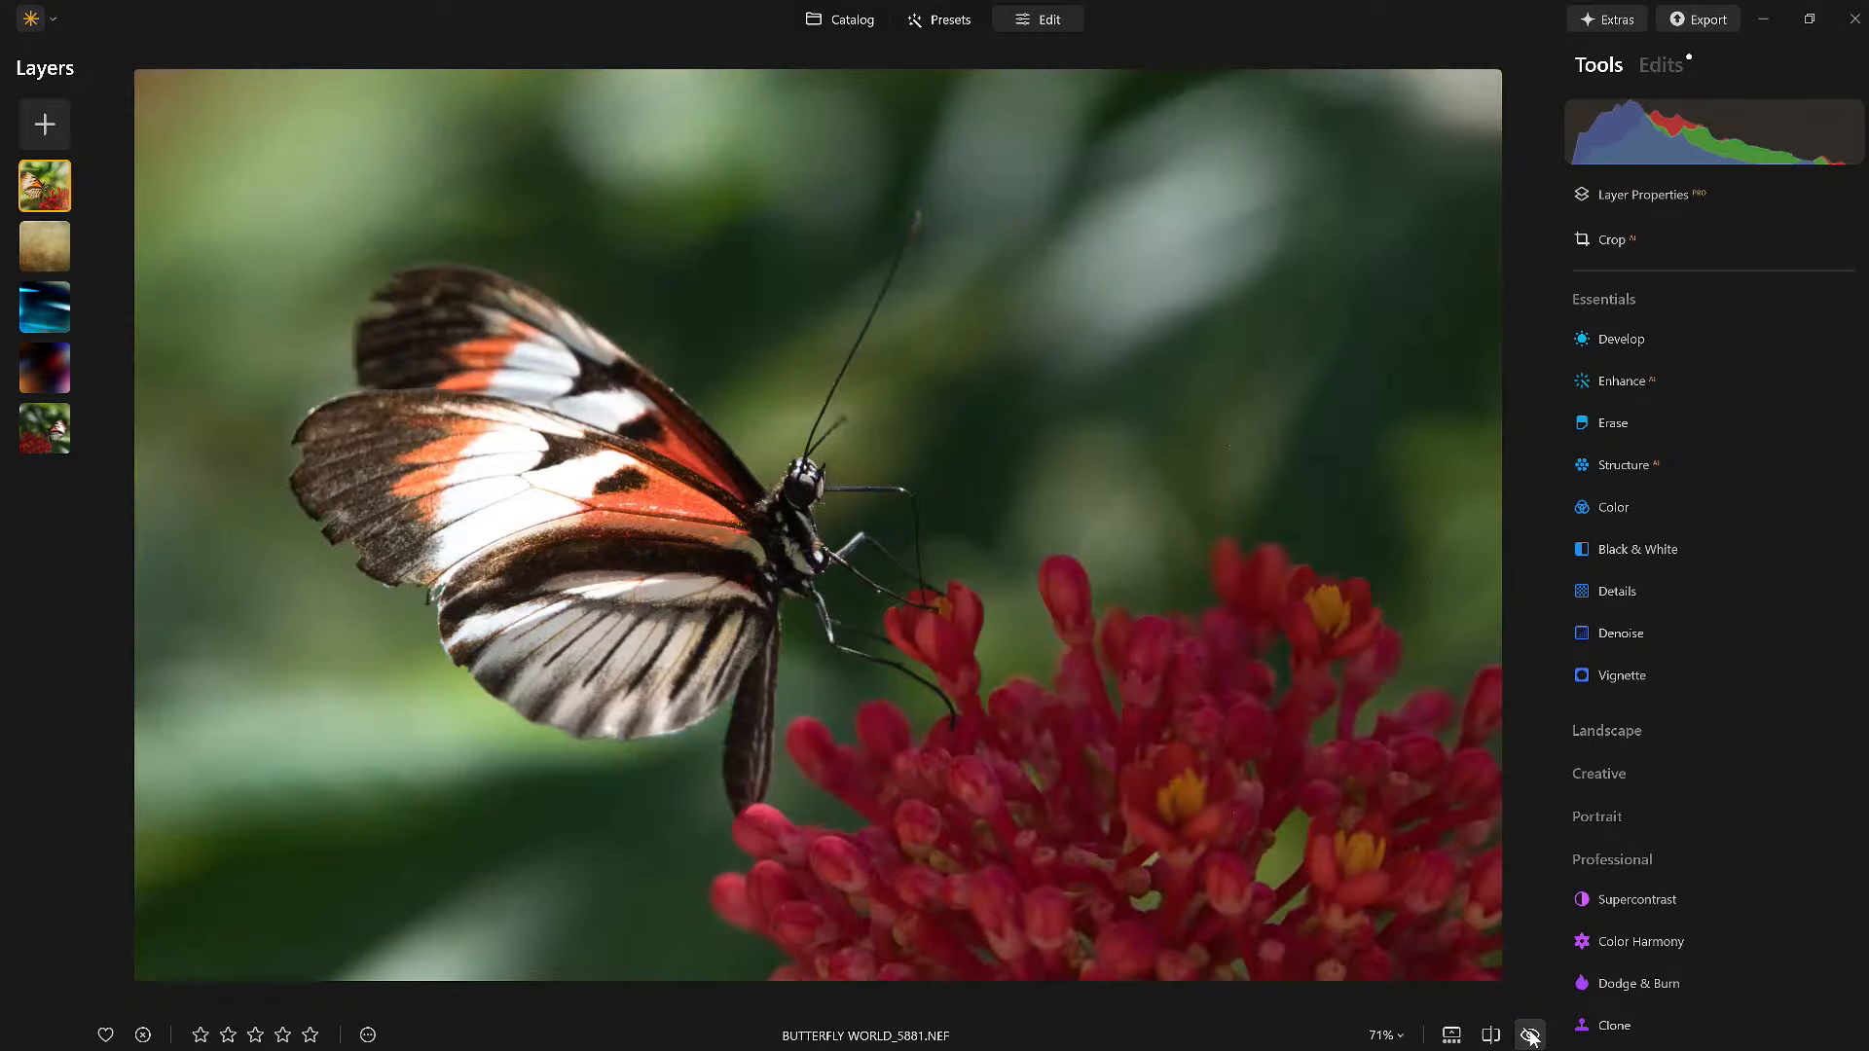
left_click(1529, 1035)
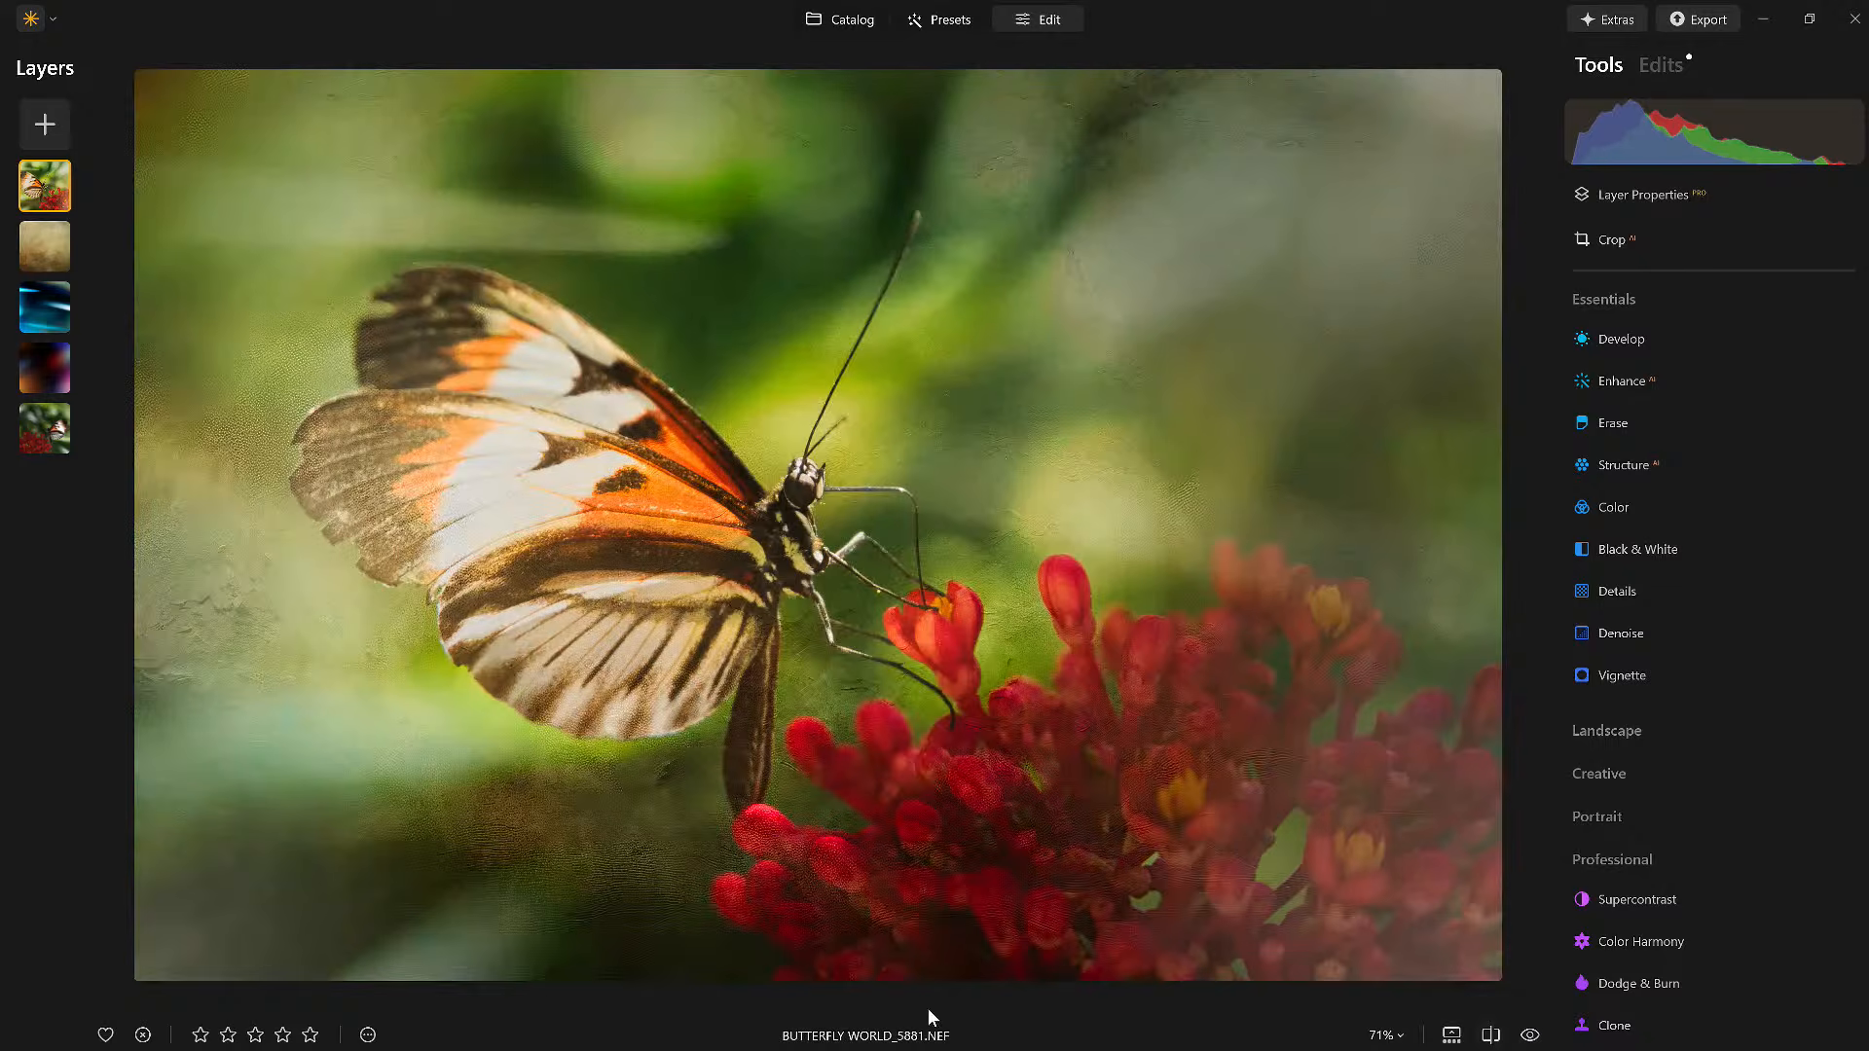
Save the edit as a preset named "Erase Me v2".
left_click(368, 1035)
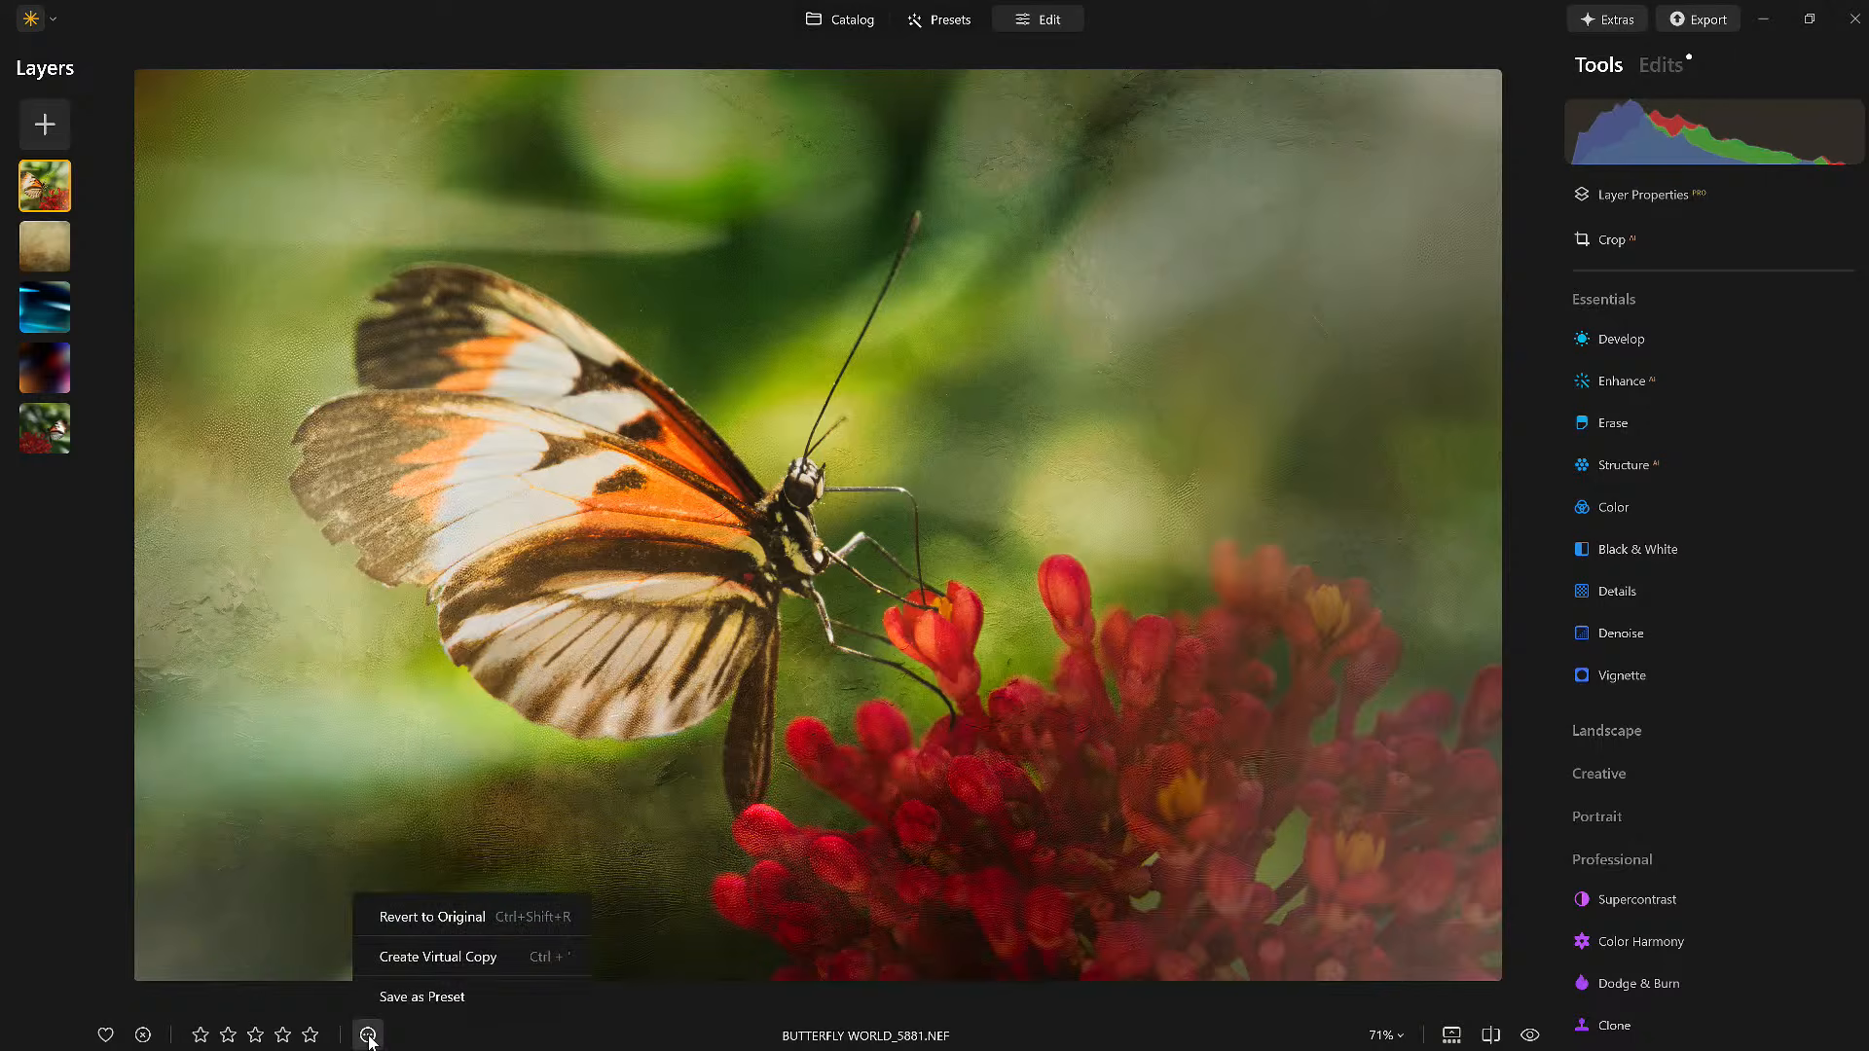
left_click(431, 997)
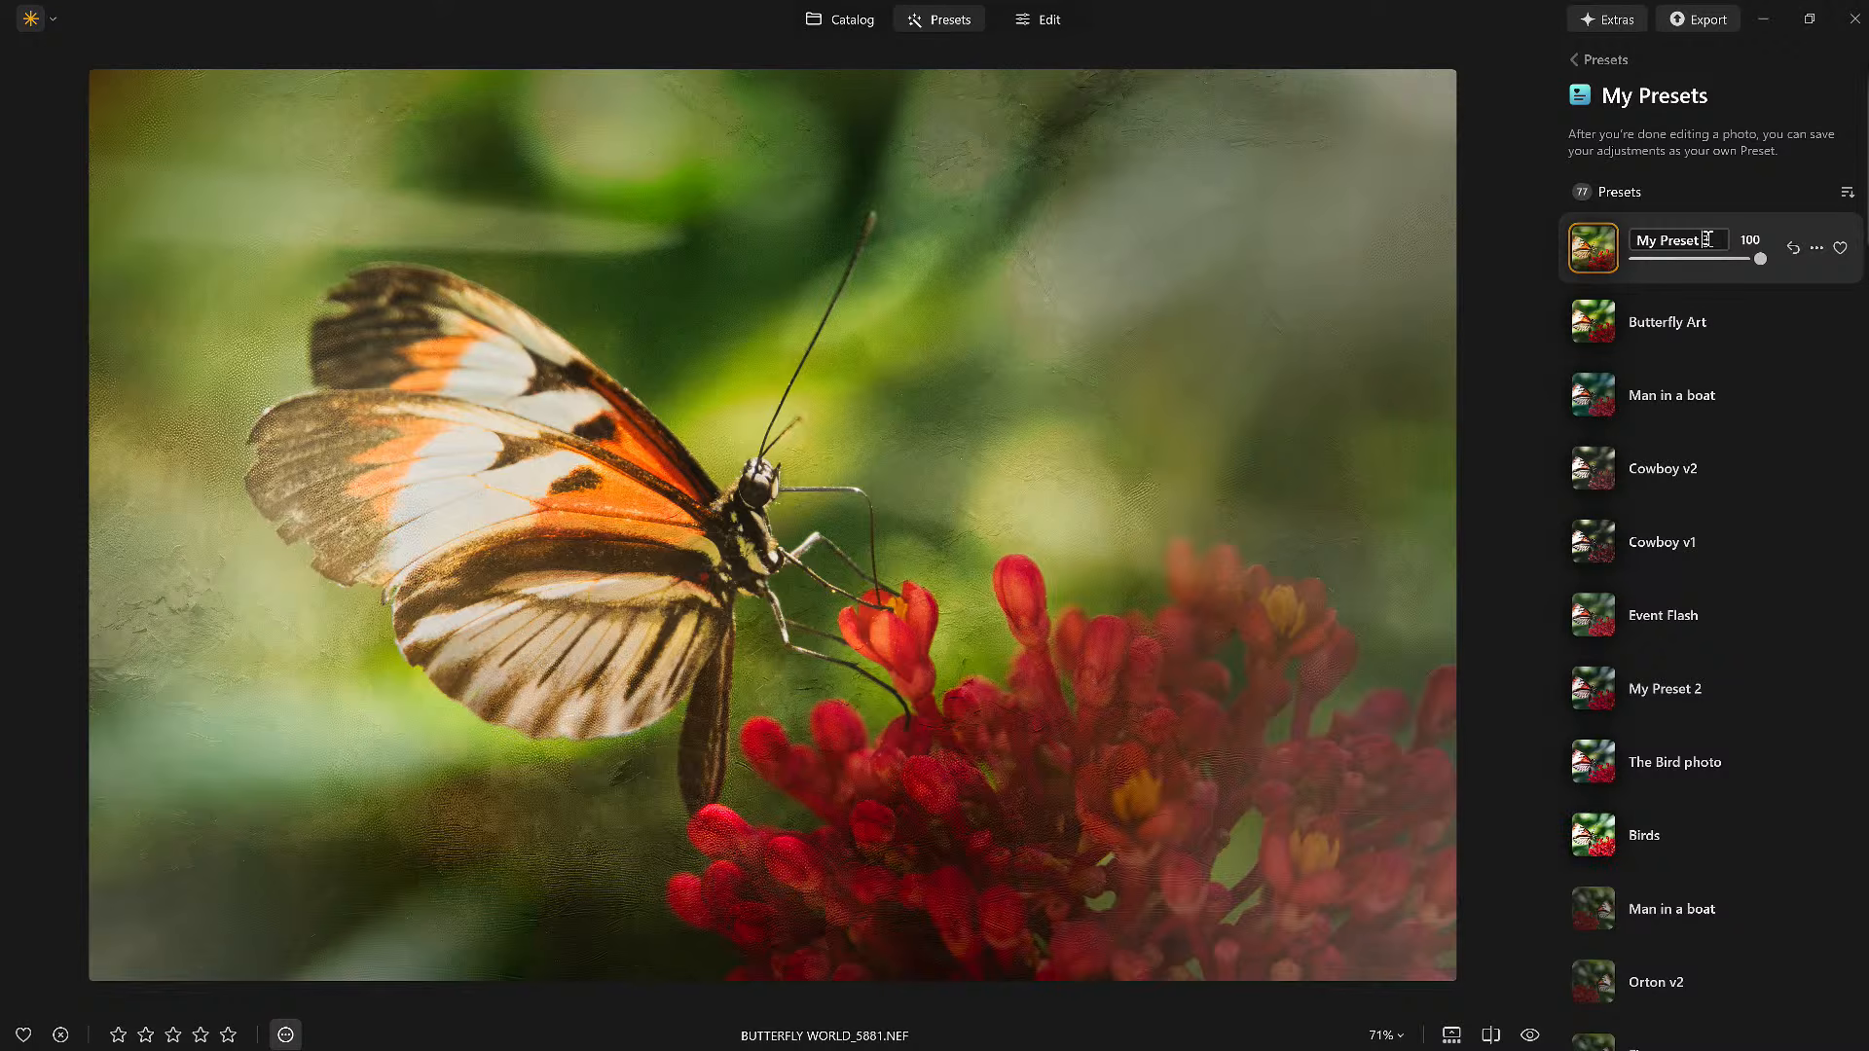
left_click_drag(1715, 240, 1630, 239)
type("Erase Me v2")
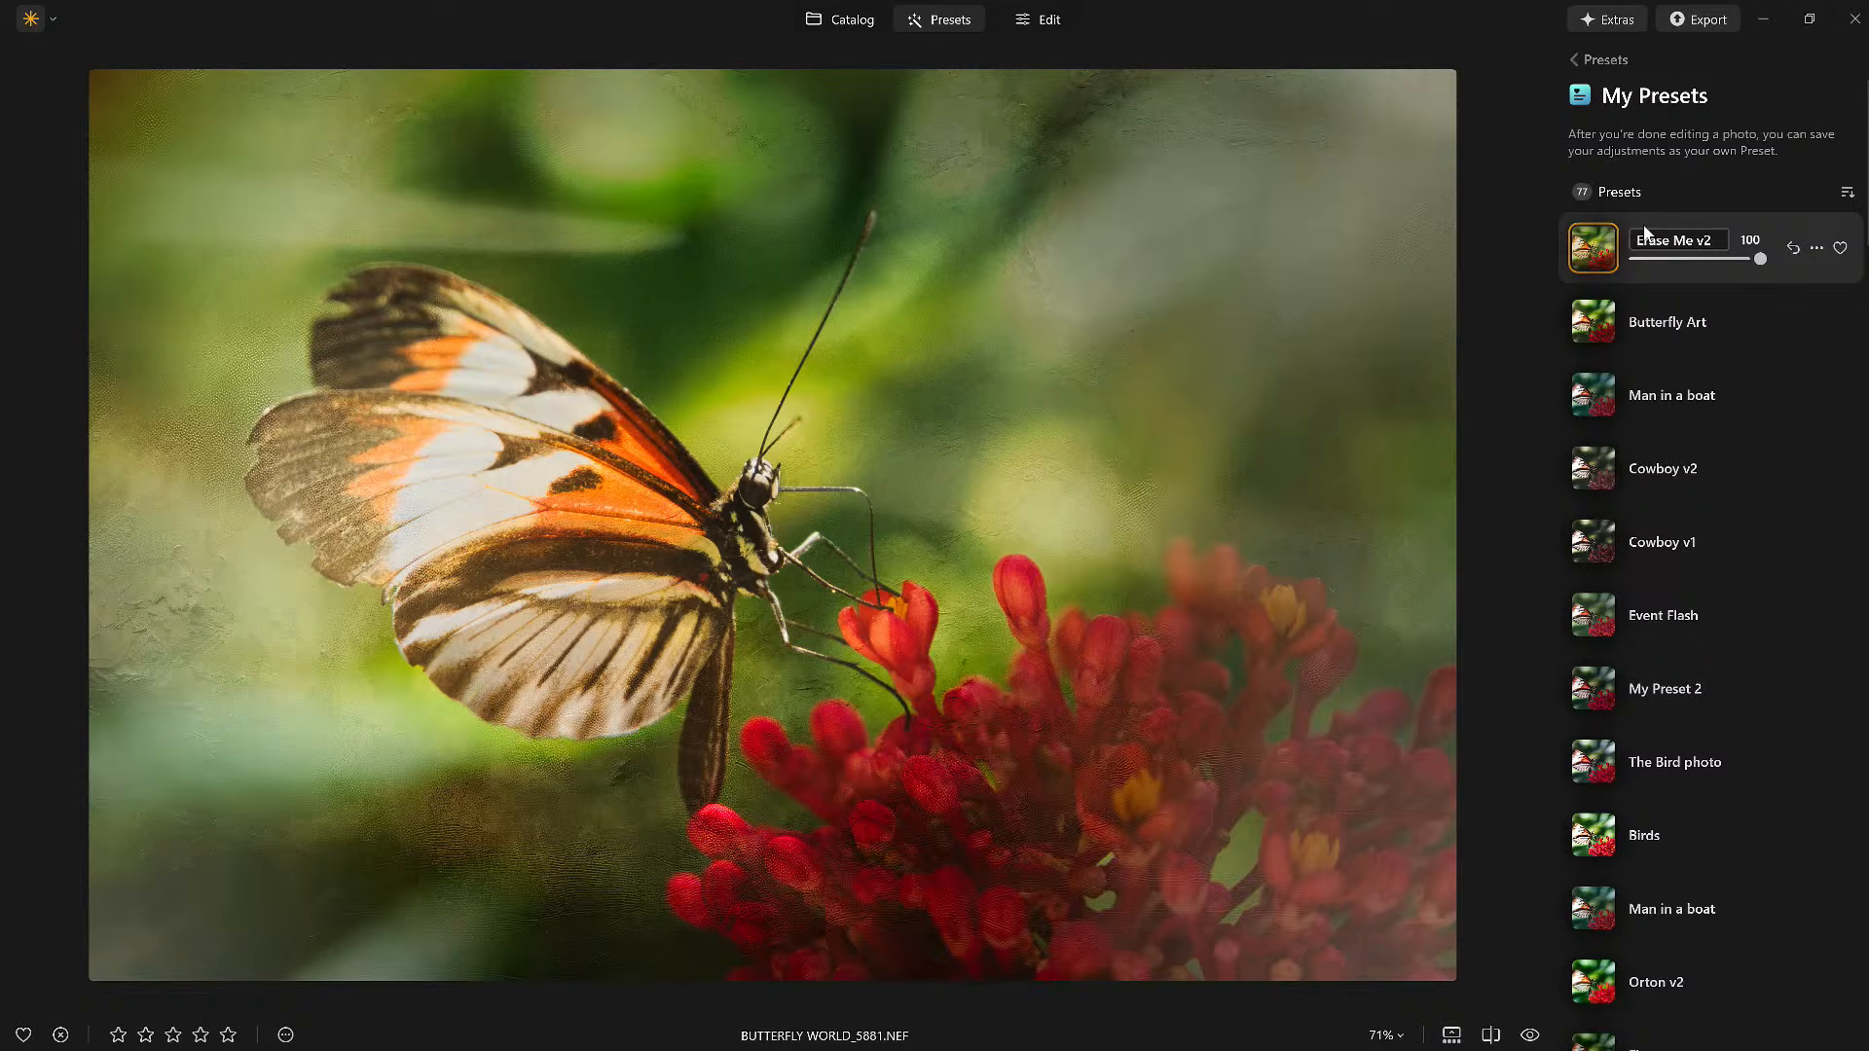
key("Return")
Revert the edited Butterfly World_5881 photo to its original from the catalog and open it in single-photo view.
key("g")
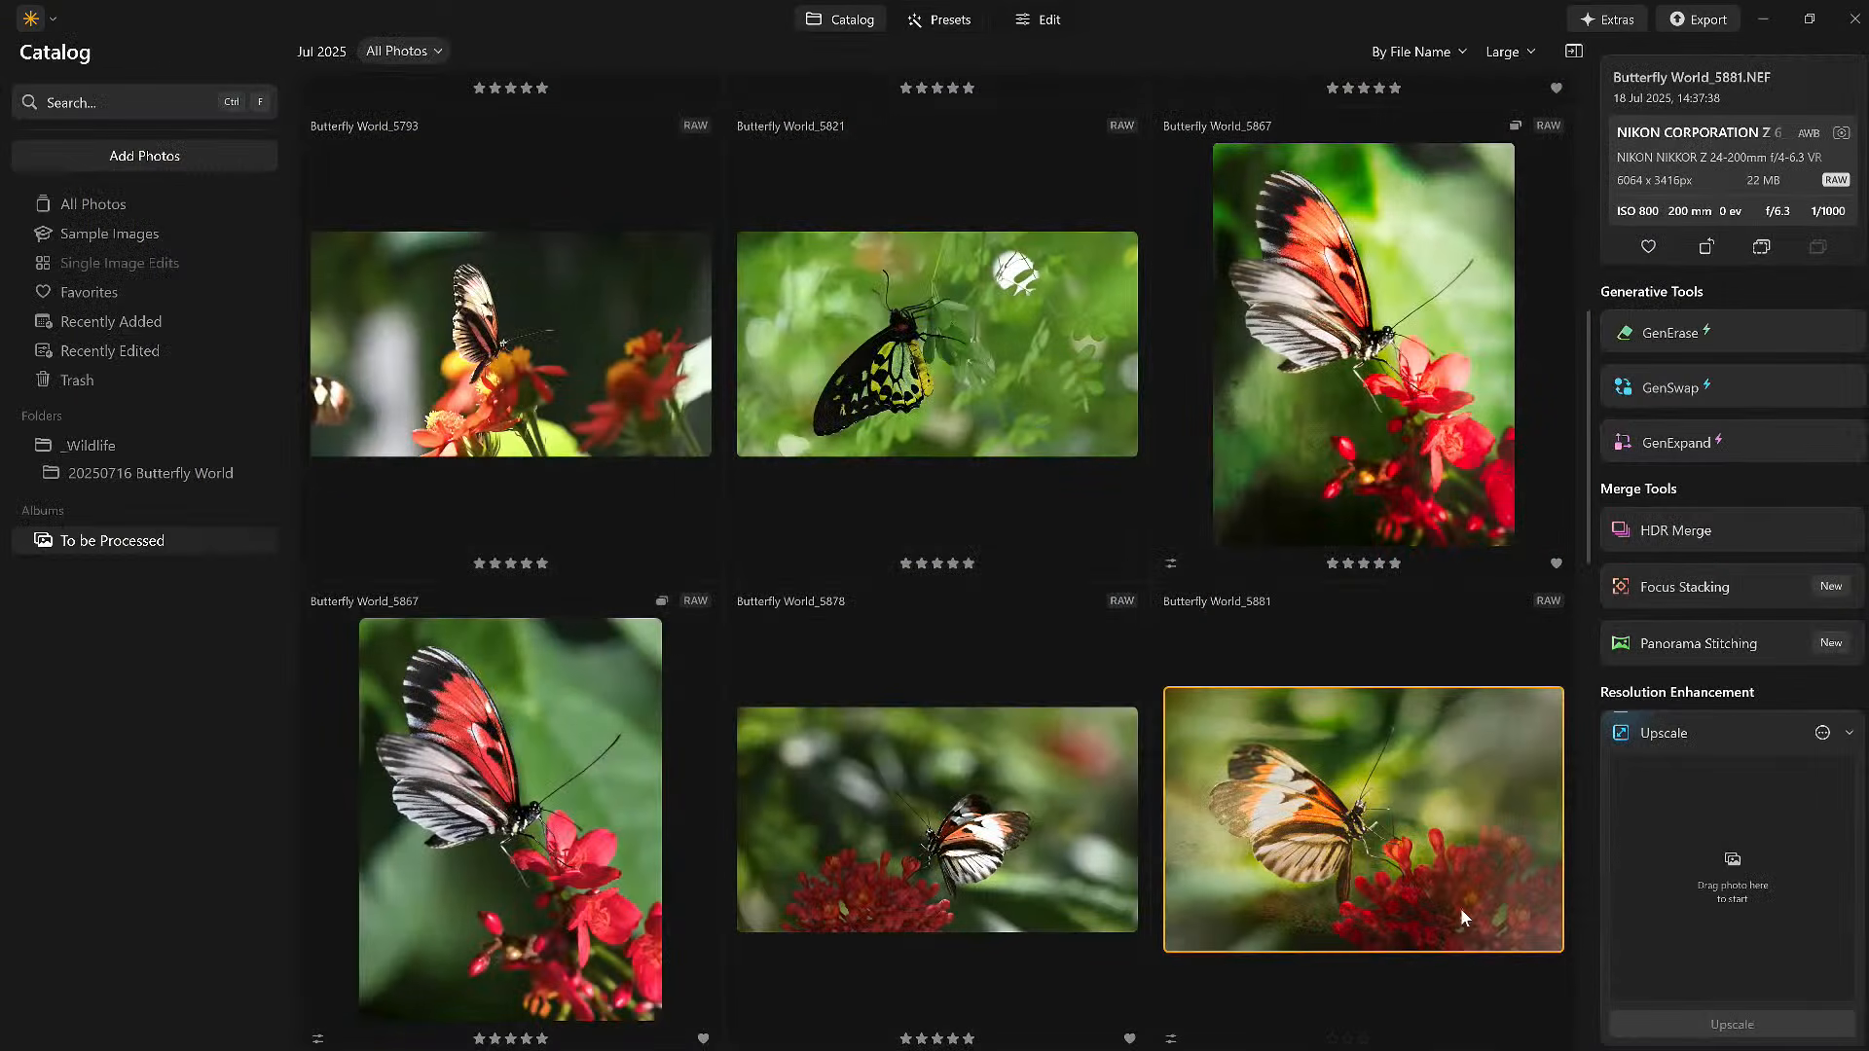
right_click(1353, 806)
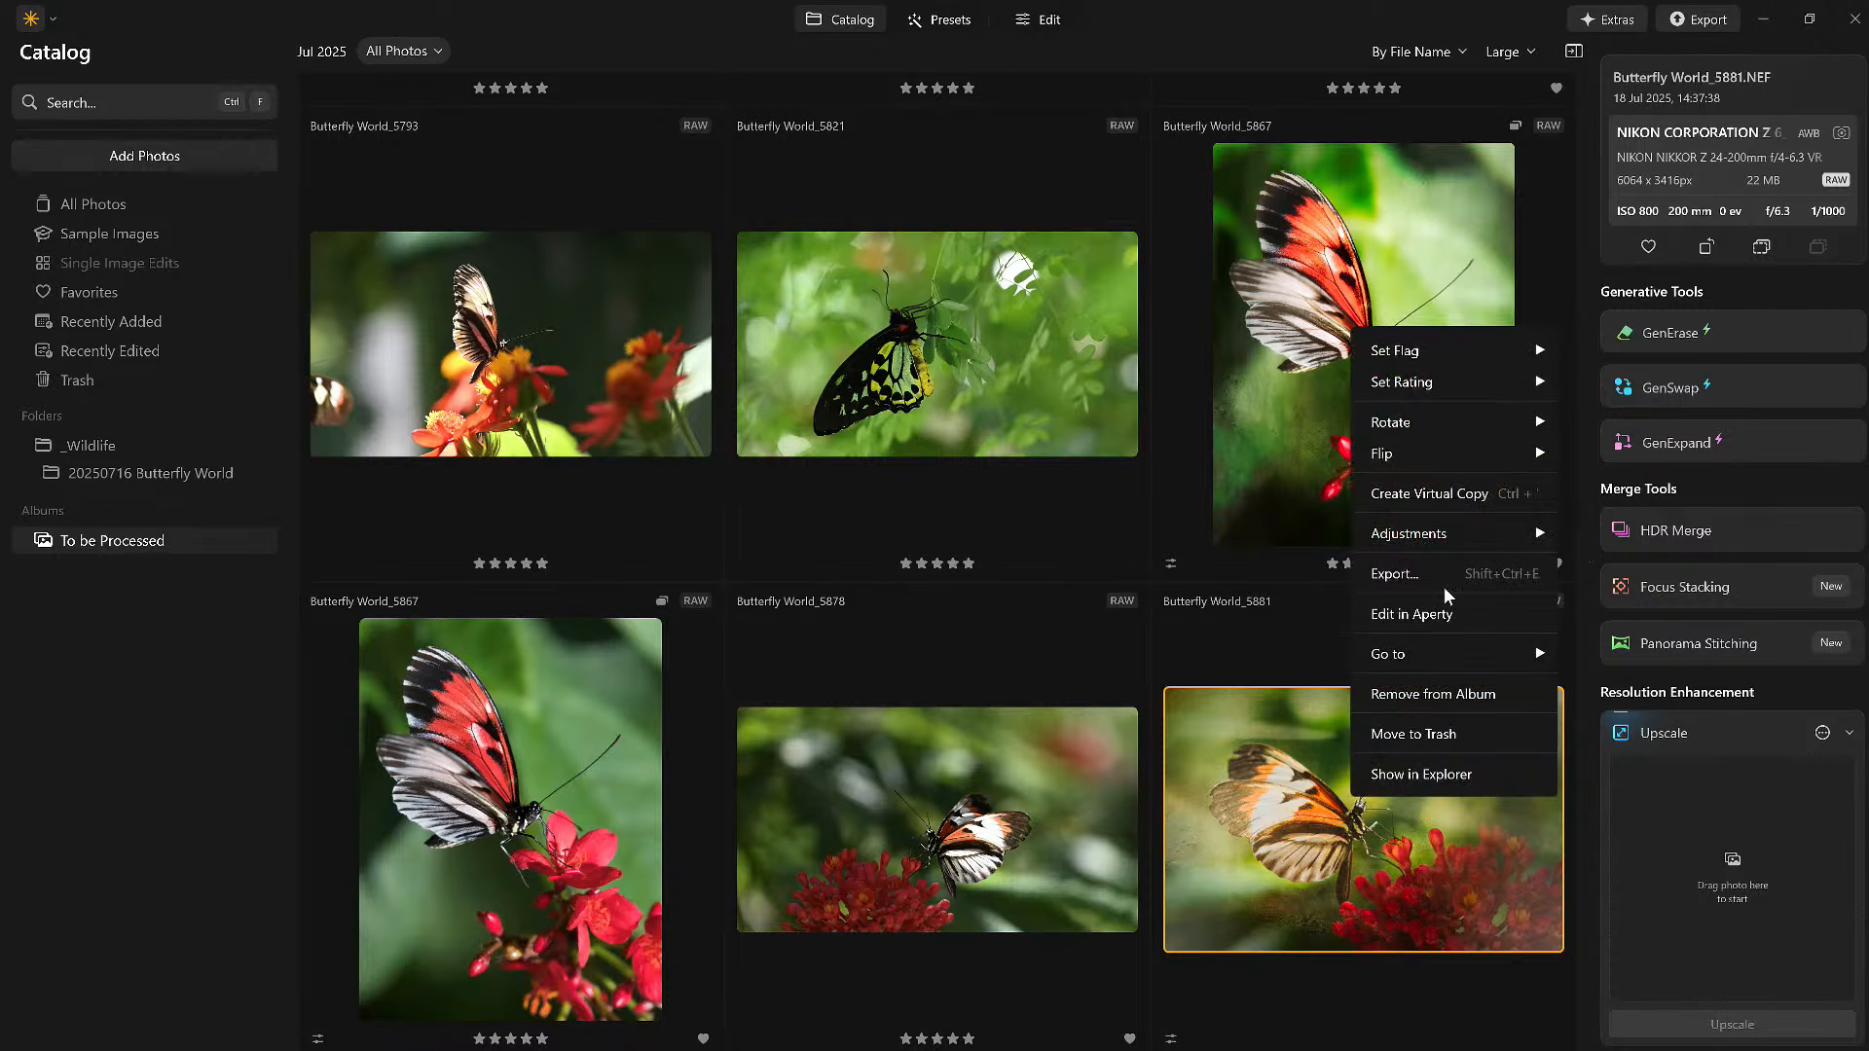
mouse_move(1432, 537)
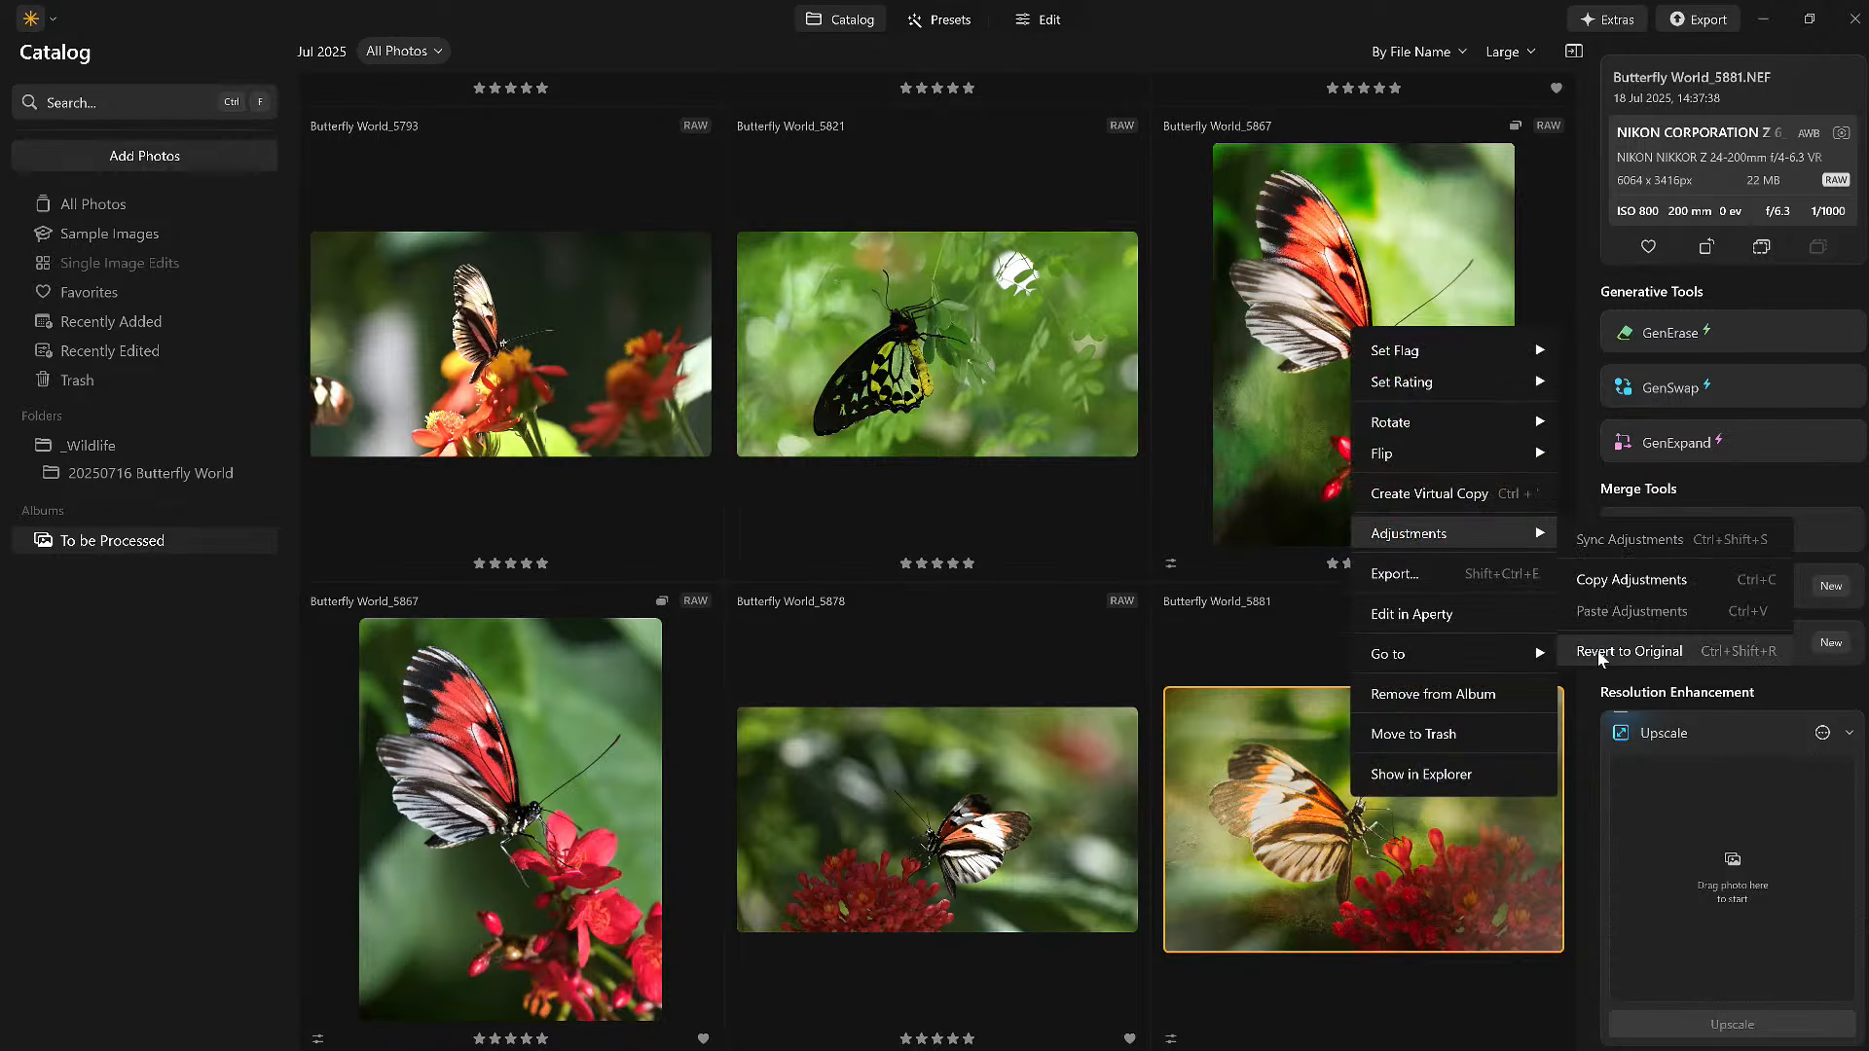
left_click(1599, 650)
double_click(1349, 795)
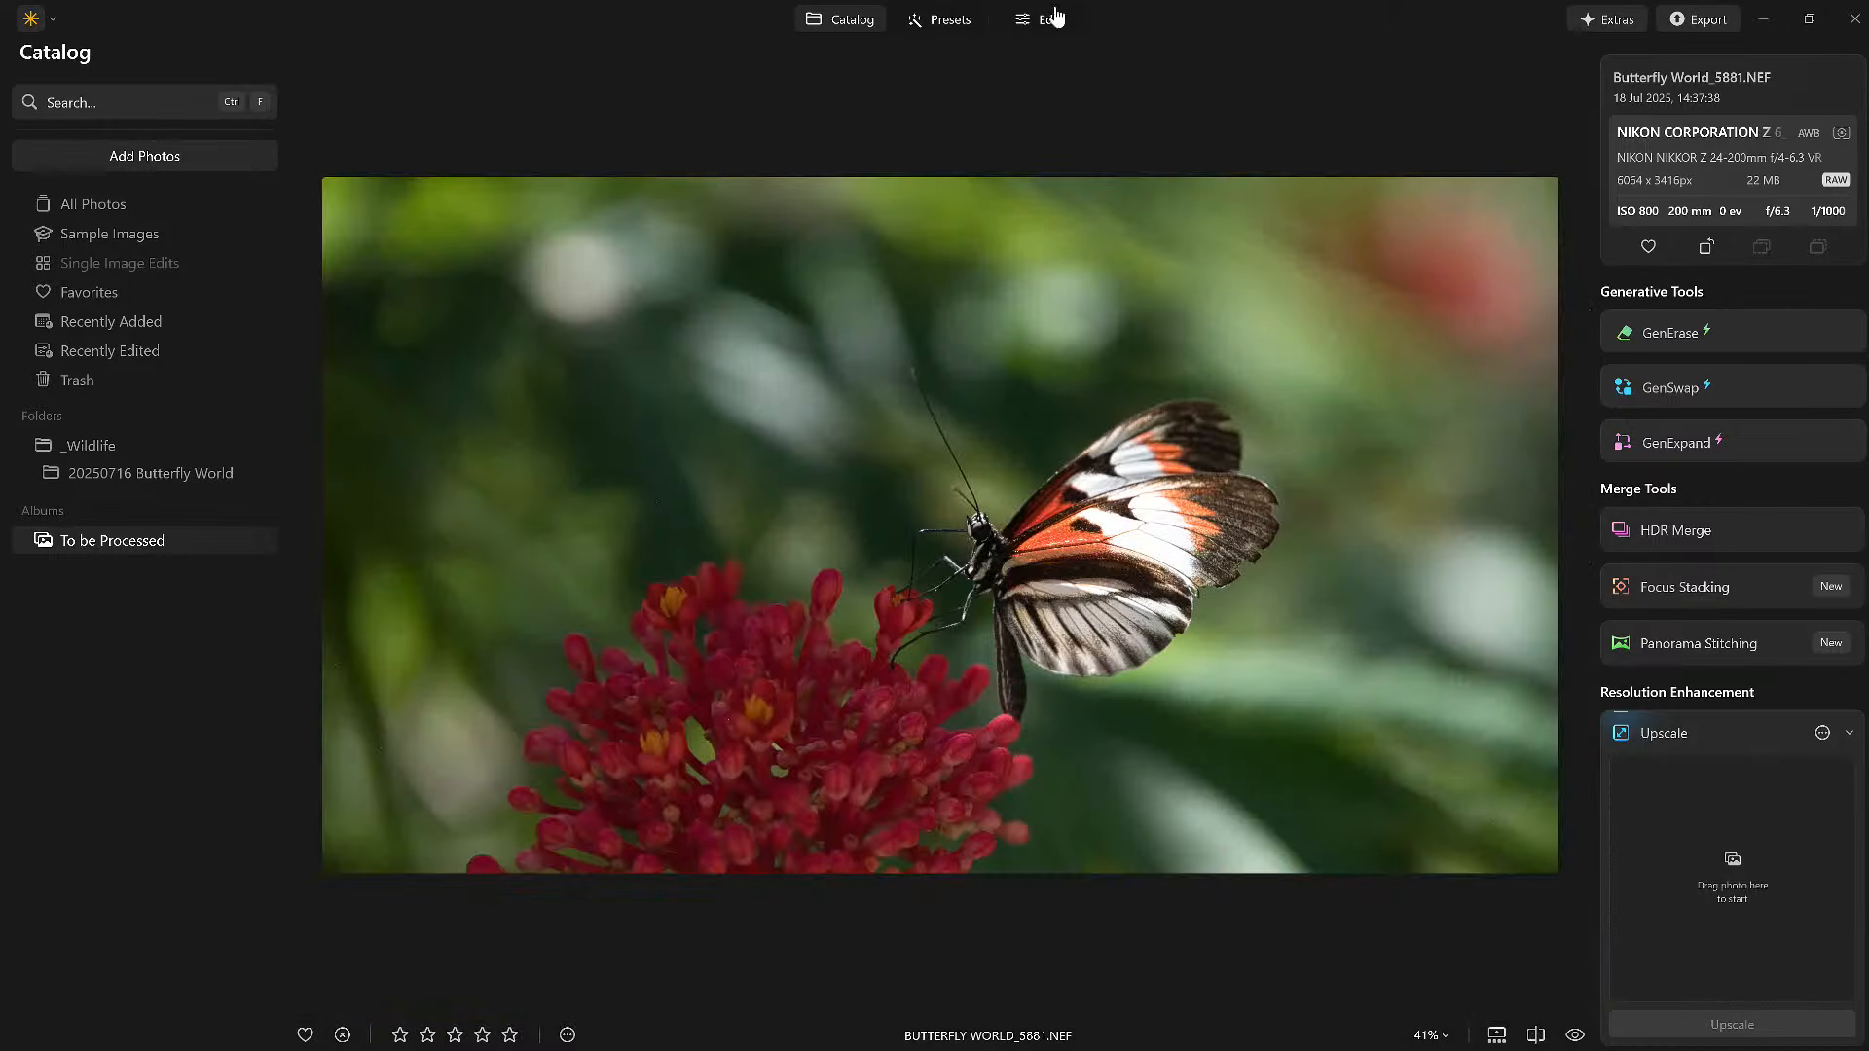
Apply the "Erase Me v2" preset to the uncropped original and display the resulting layers.
left_click(967, 22)
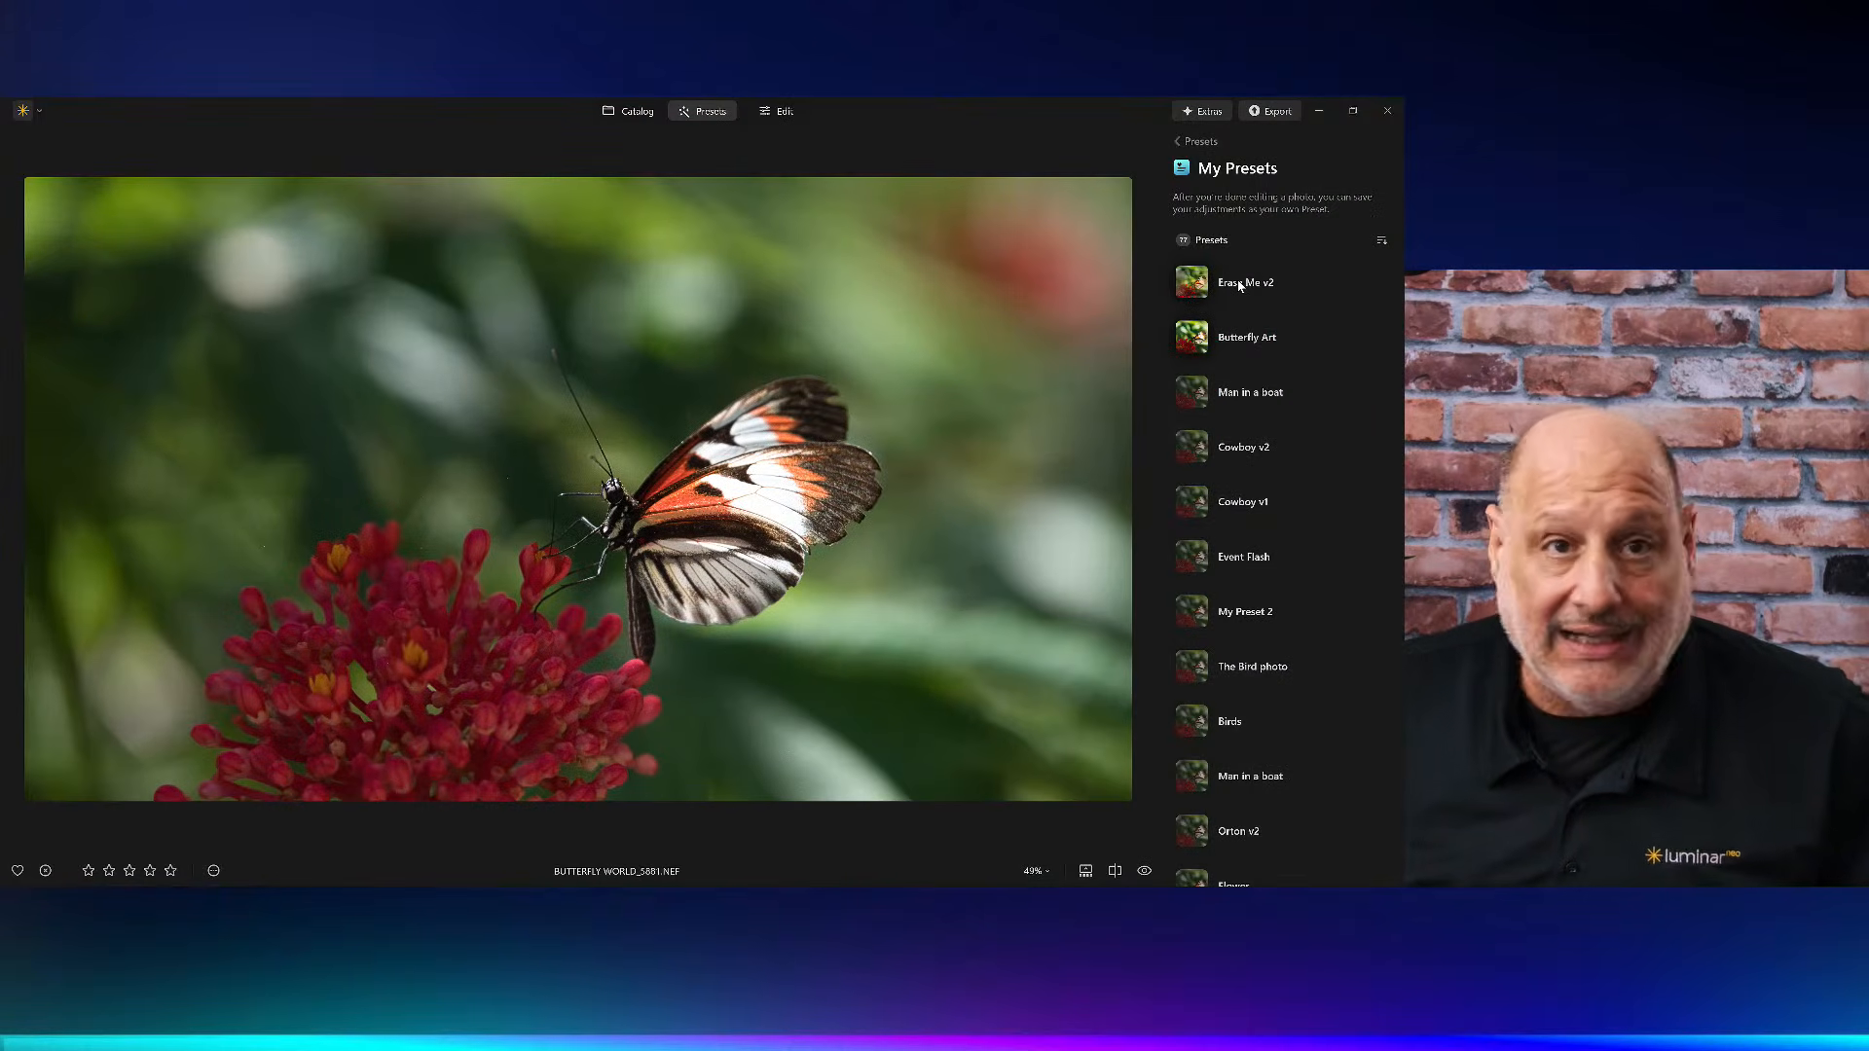
left_click(1239, 282)
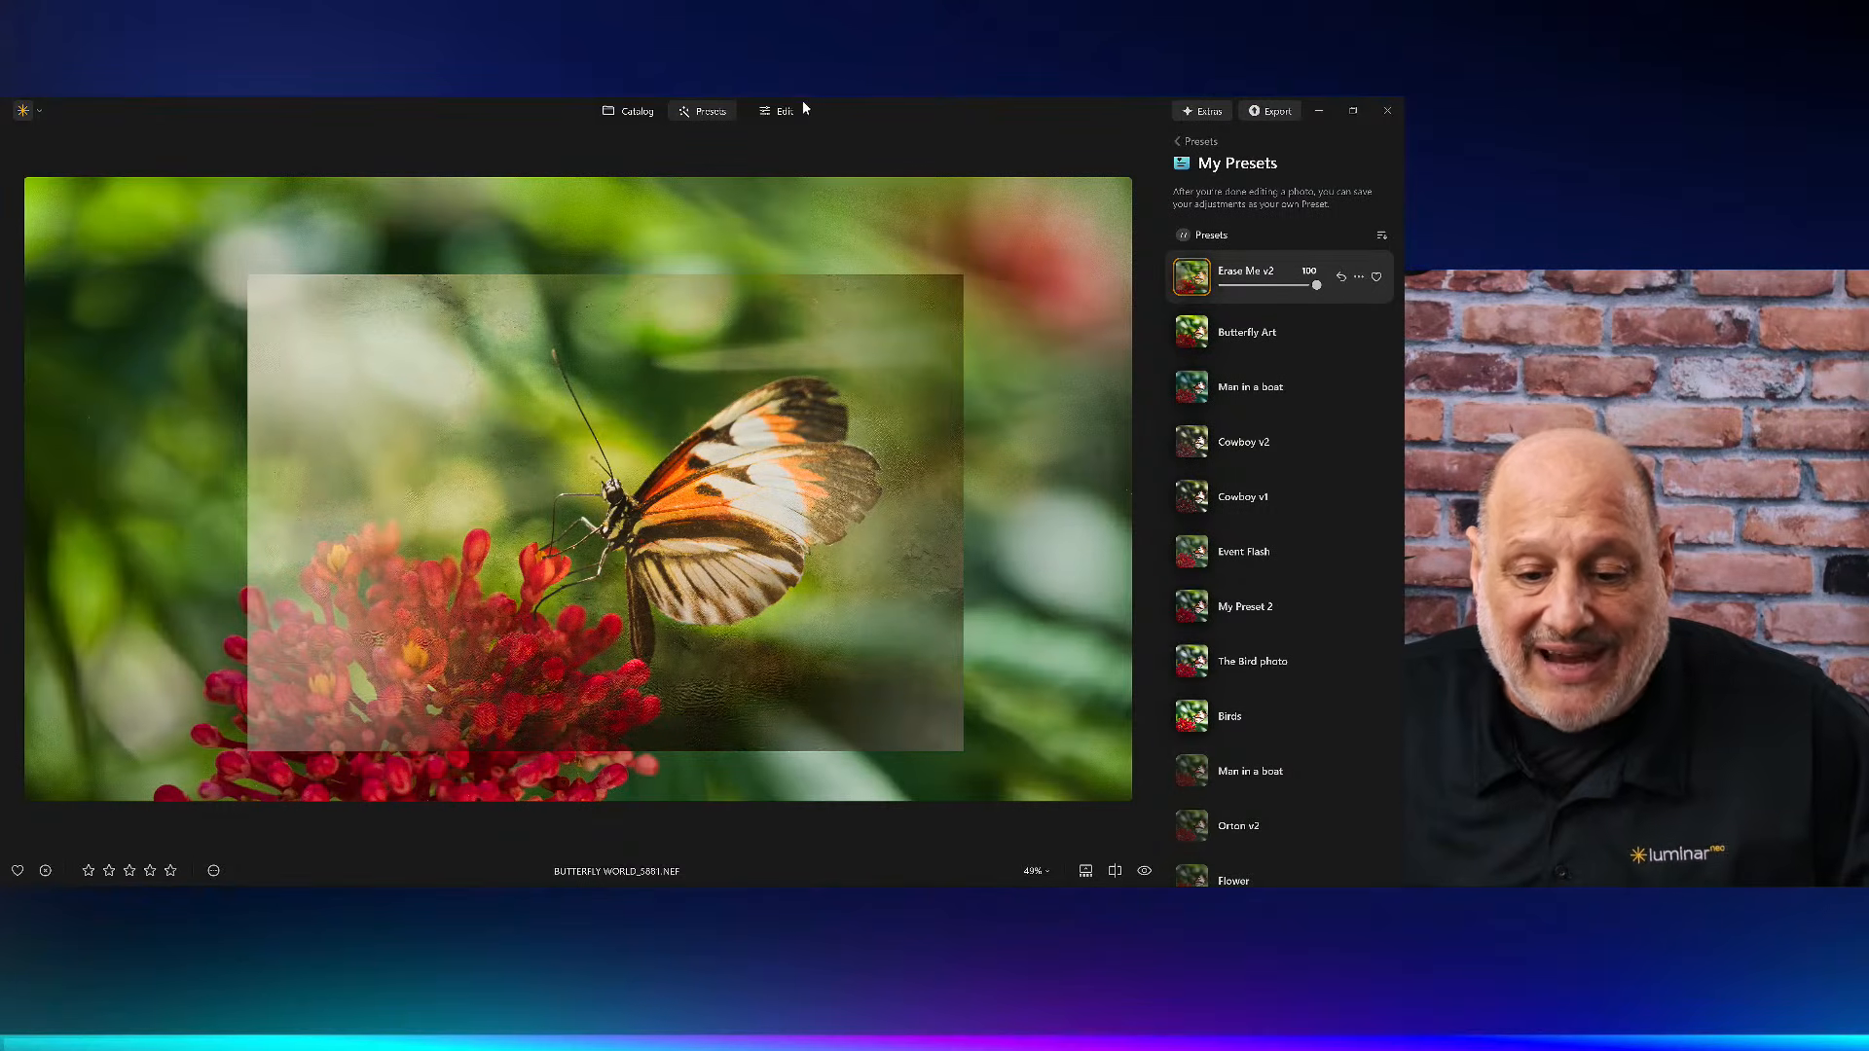
left_click(781, 112)
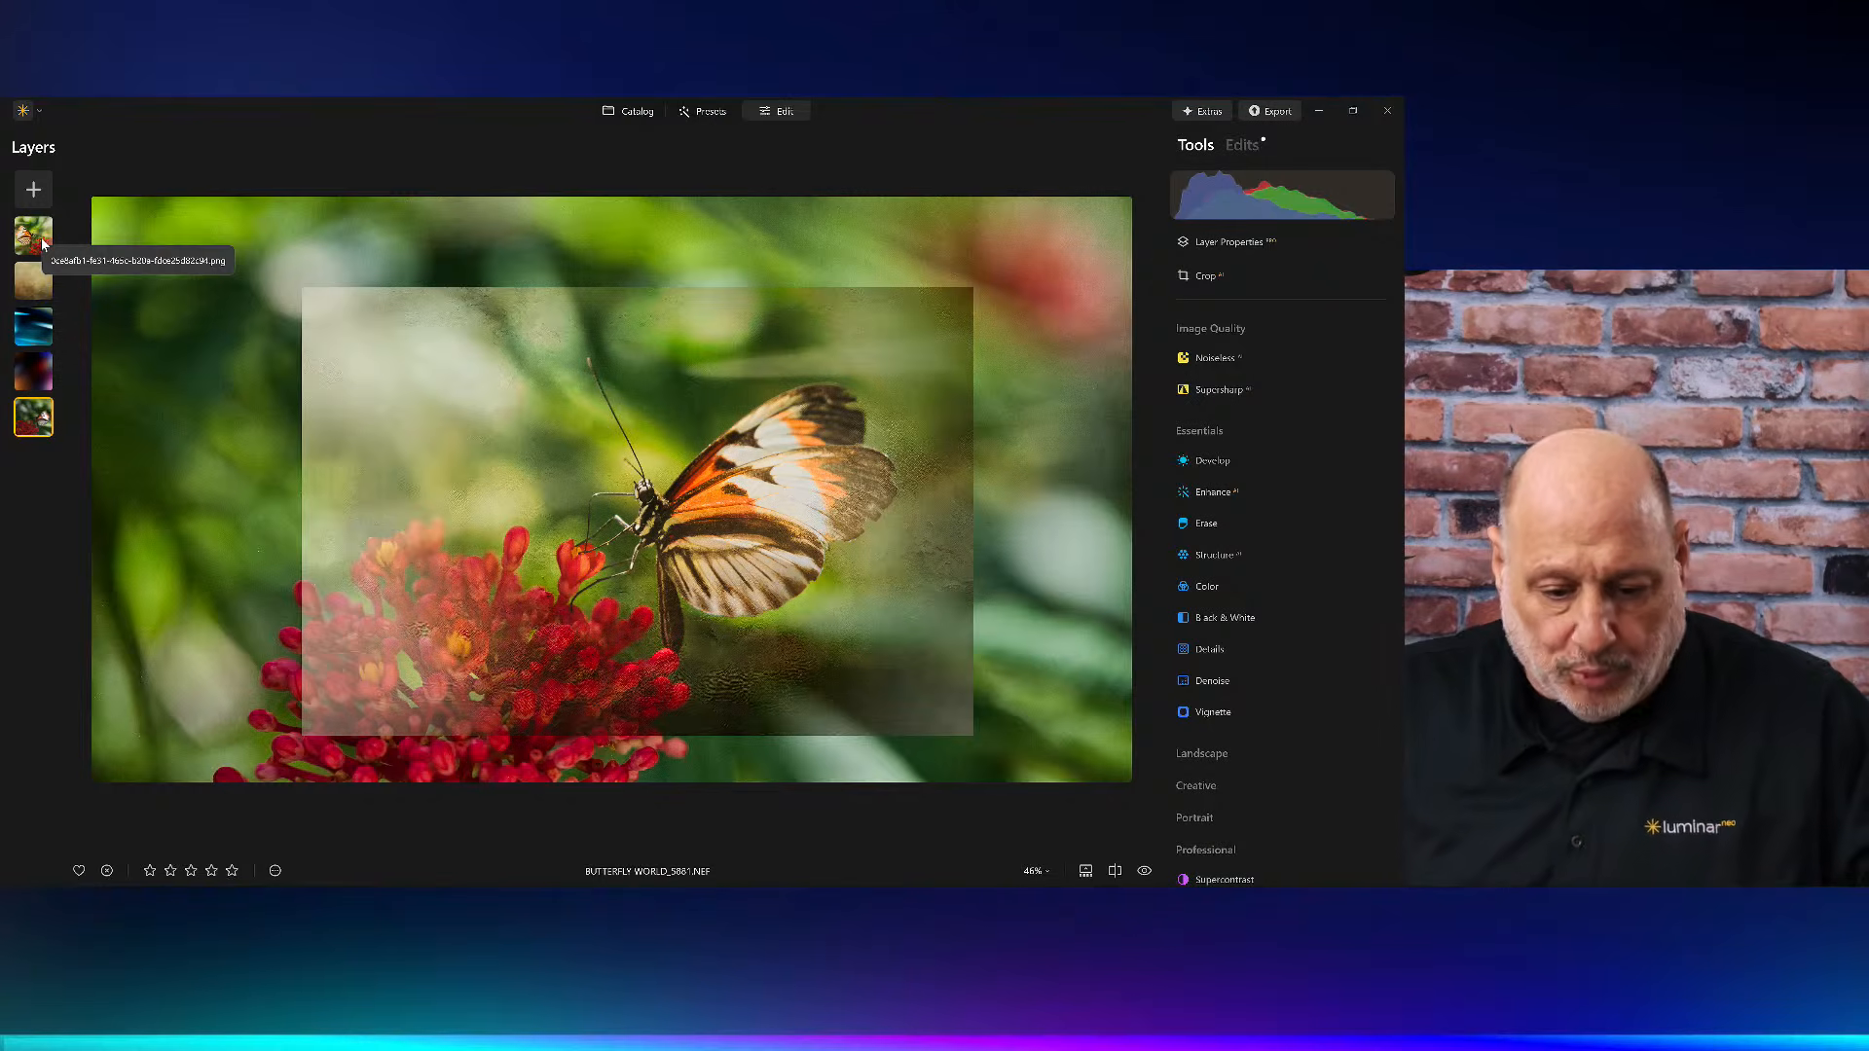
Revert the photo to its original to remove the applied preset.
right_click(677, 313)
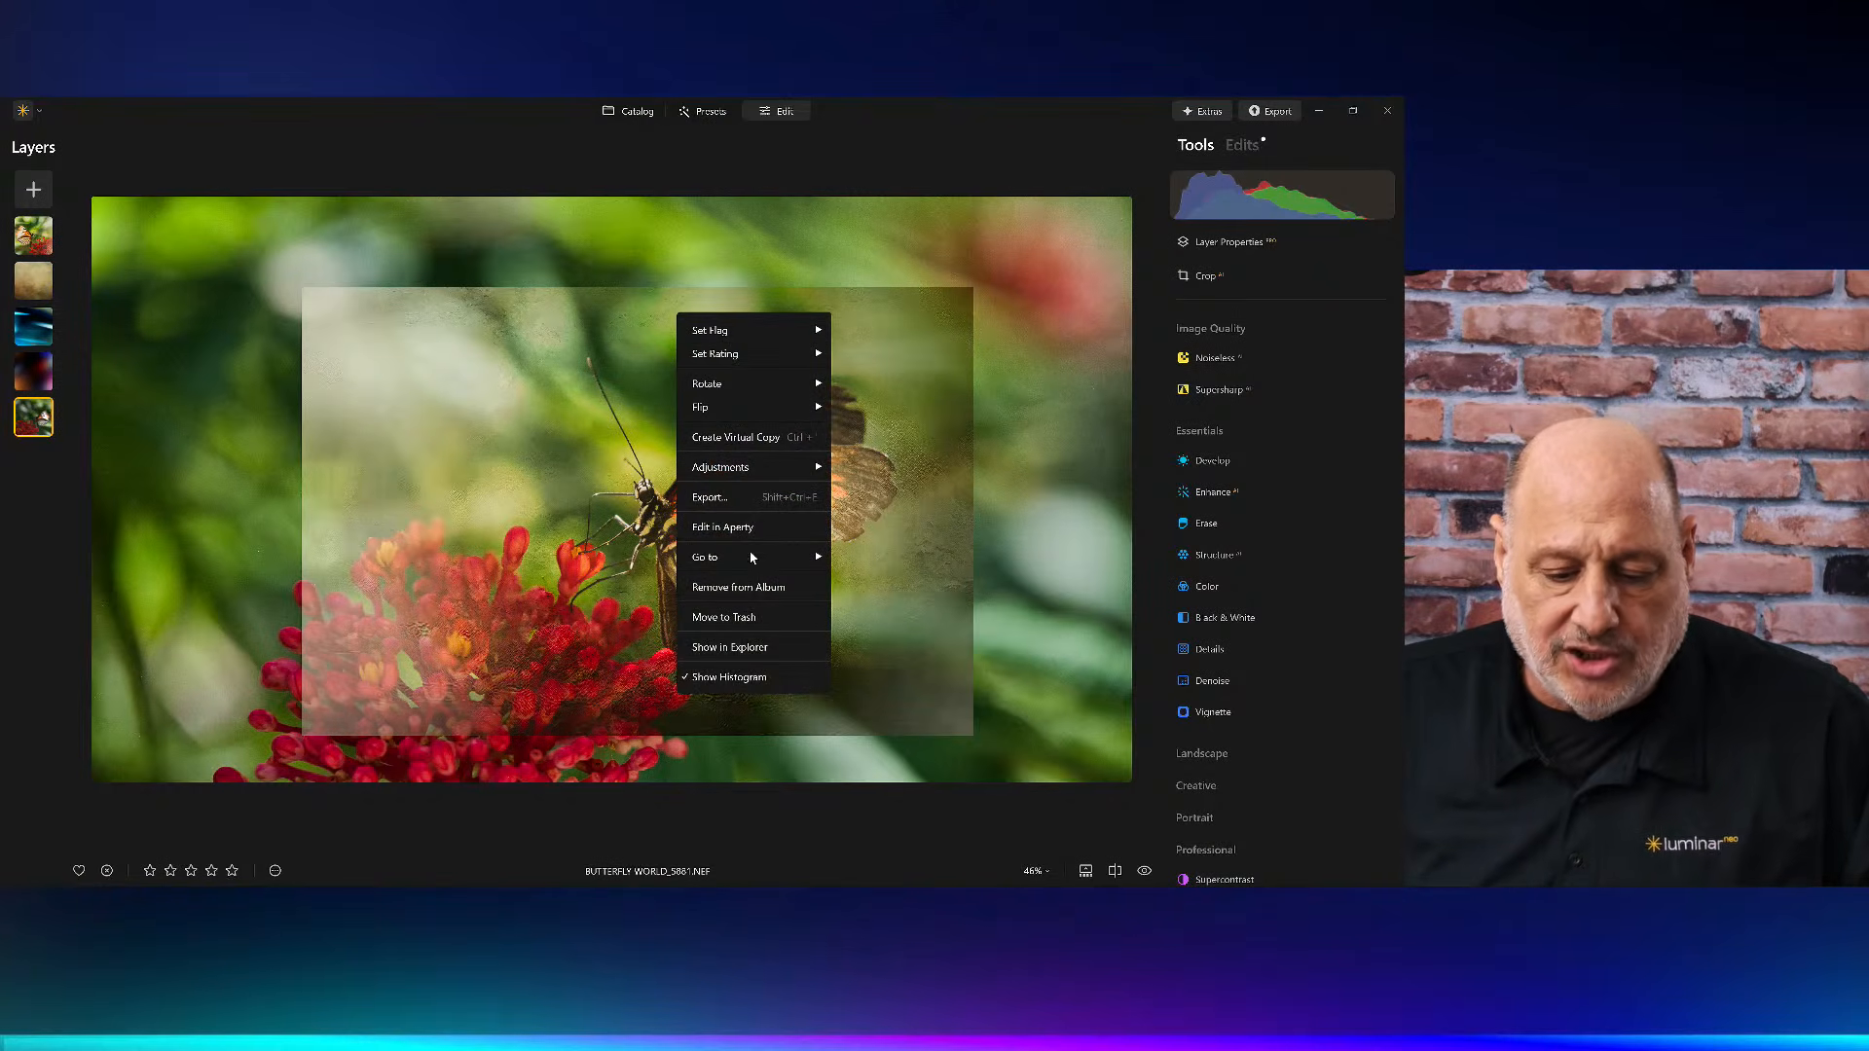
mouse_move(750, 468)
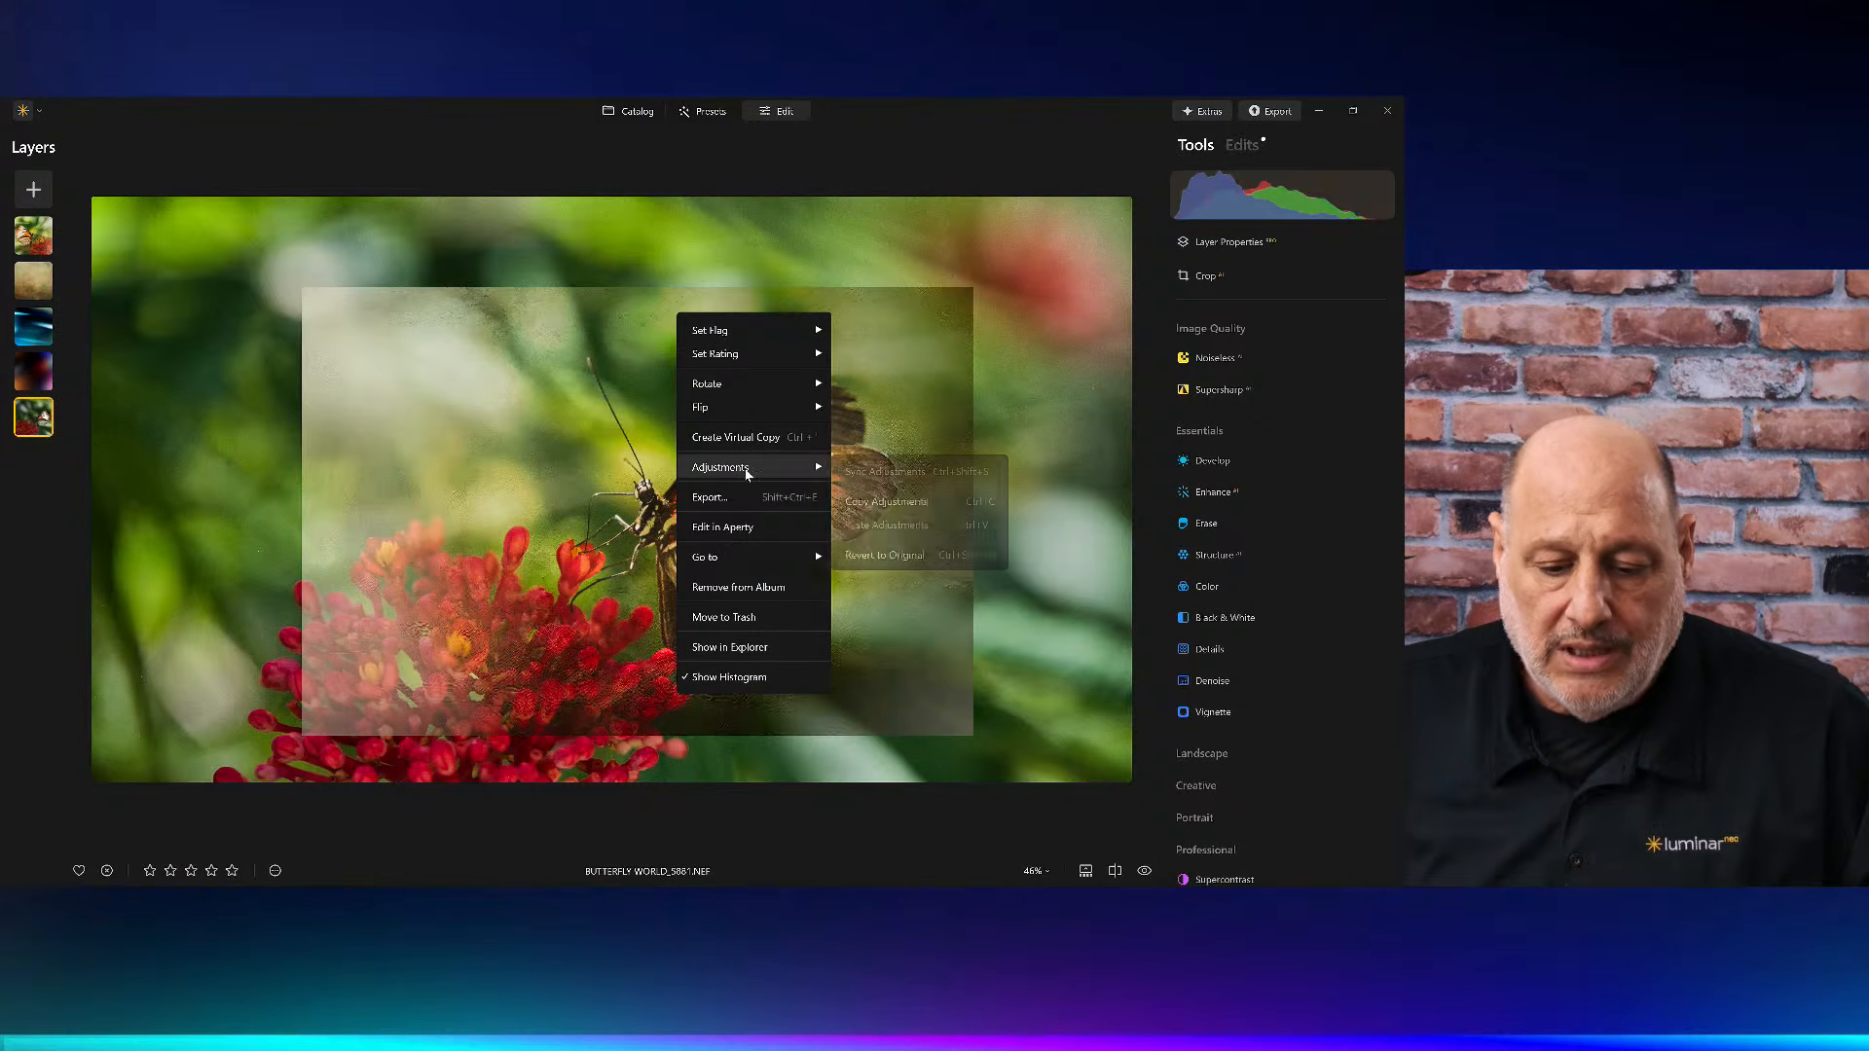
left_click(854, 559)
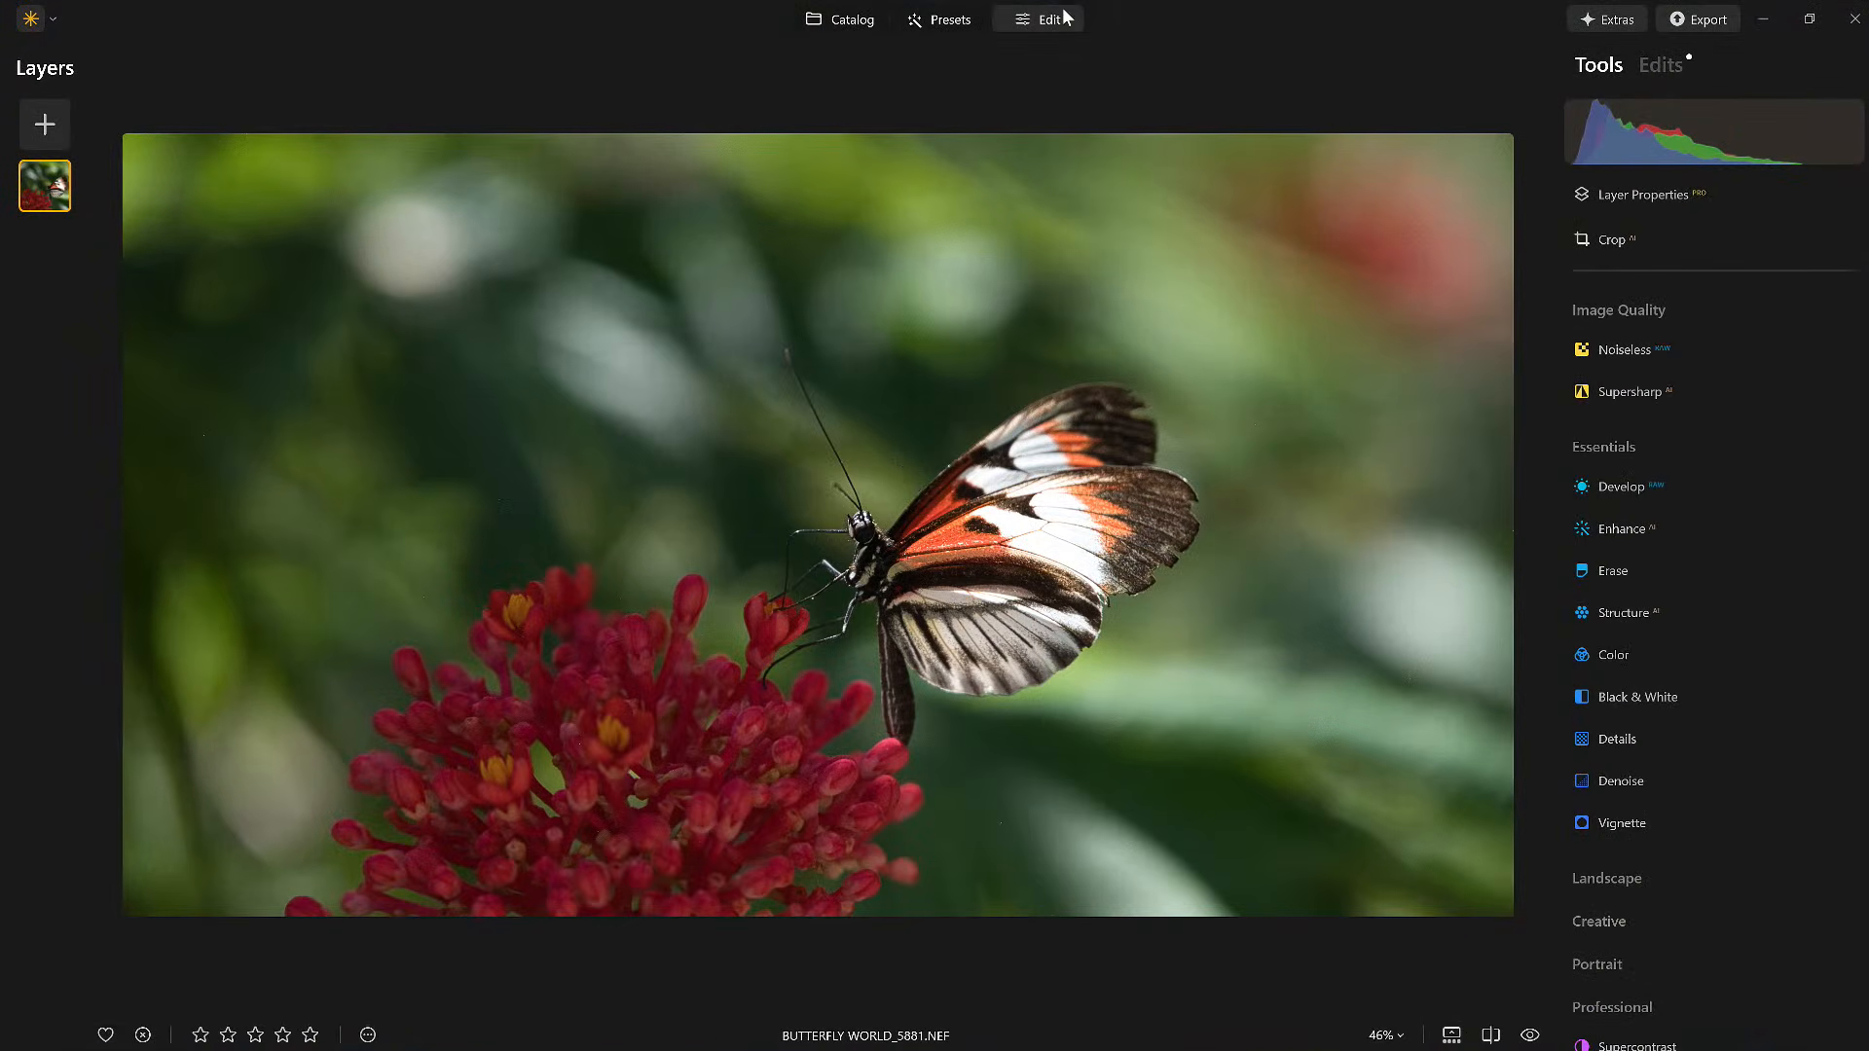
Delete the "Erase Me v2" preset from the saved presets.
left_click(944, 21)
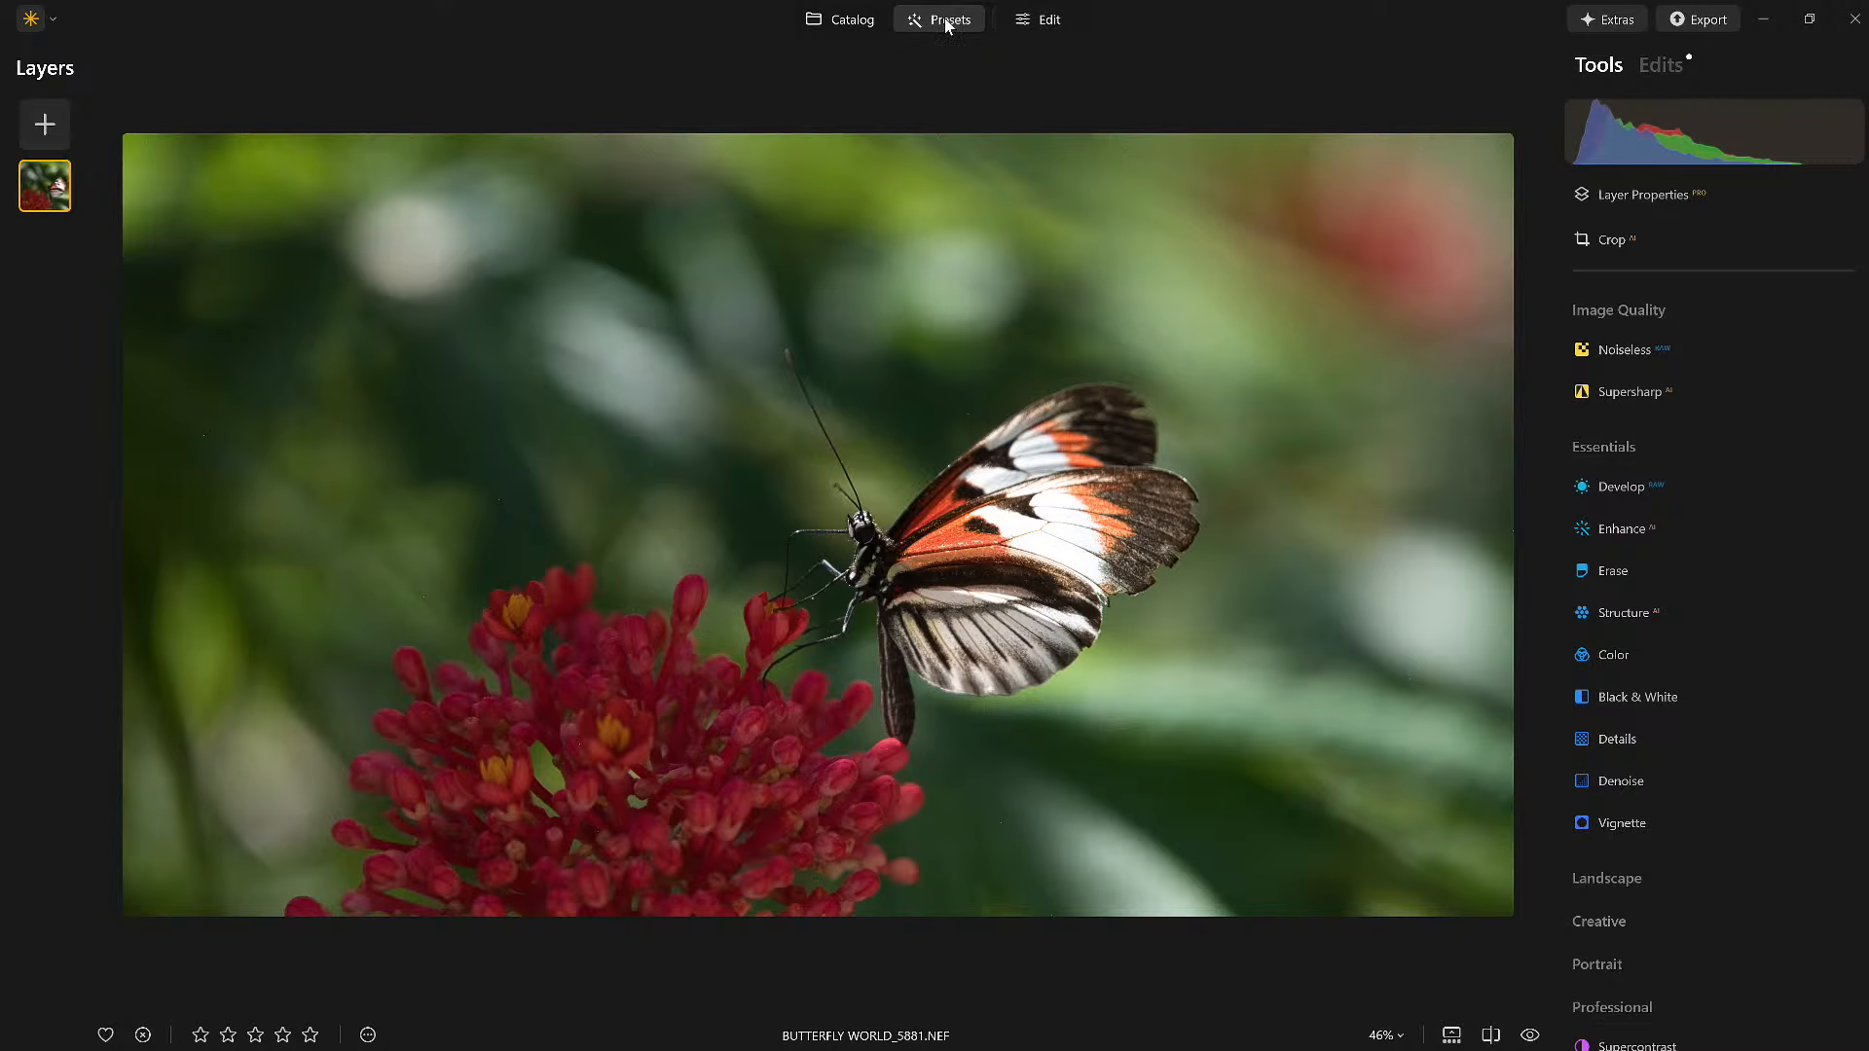
left_click(939, 29)
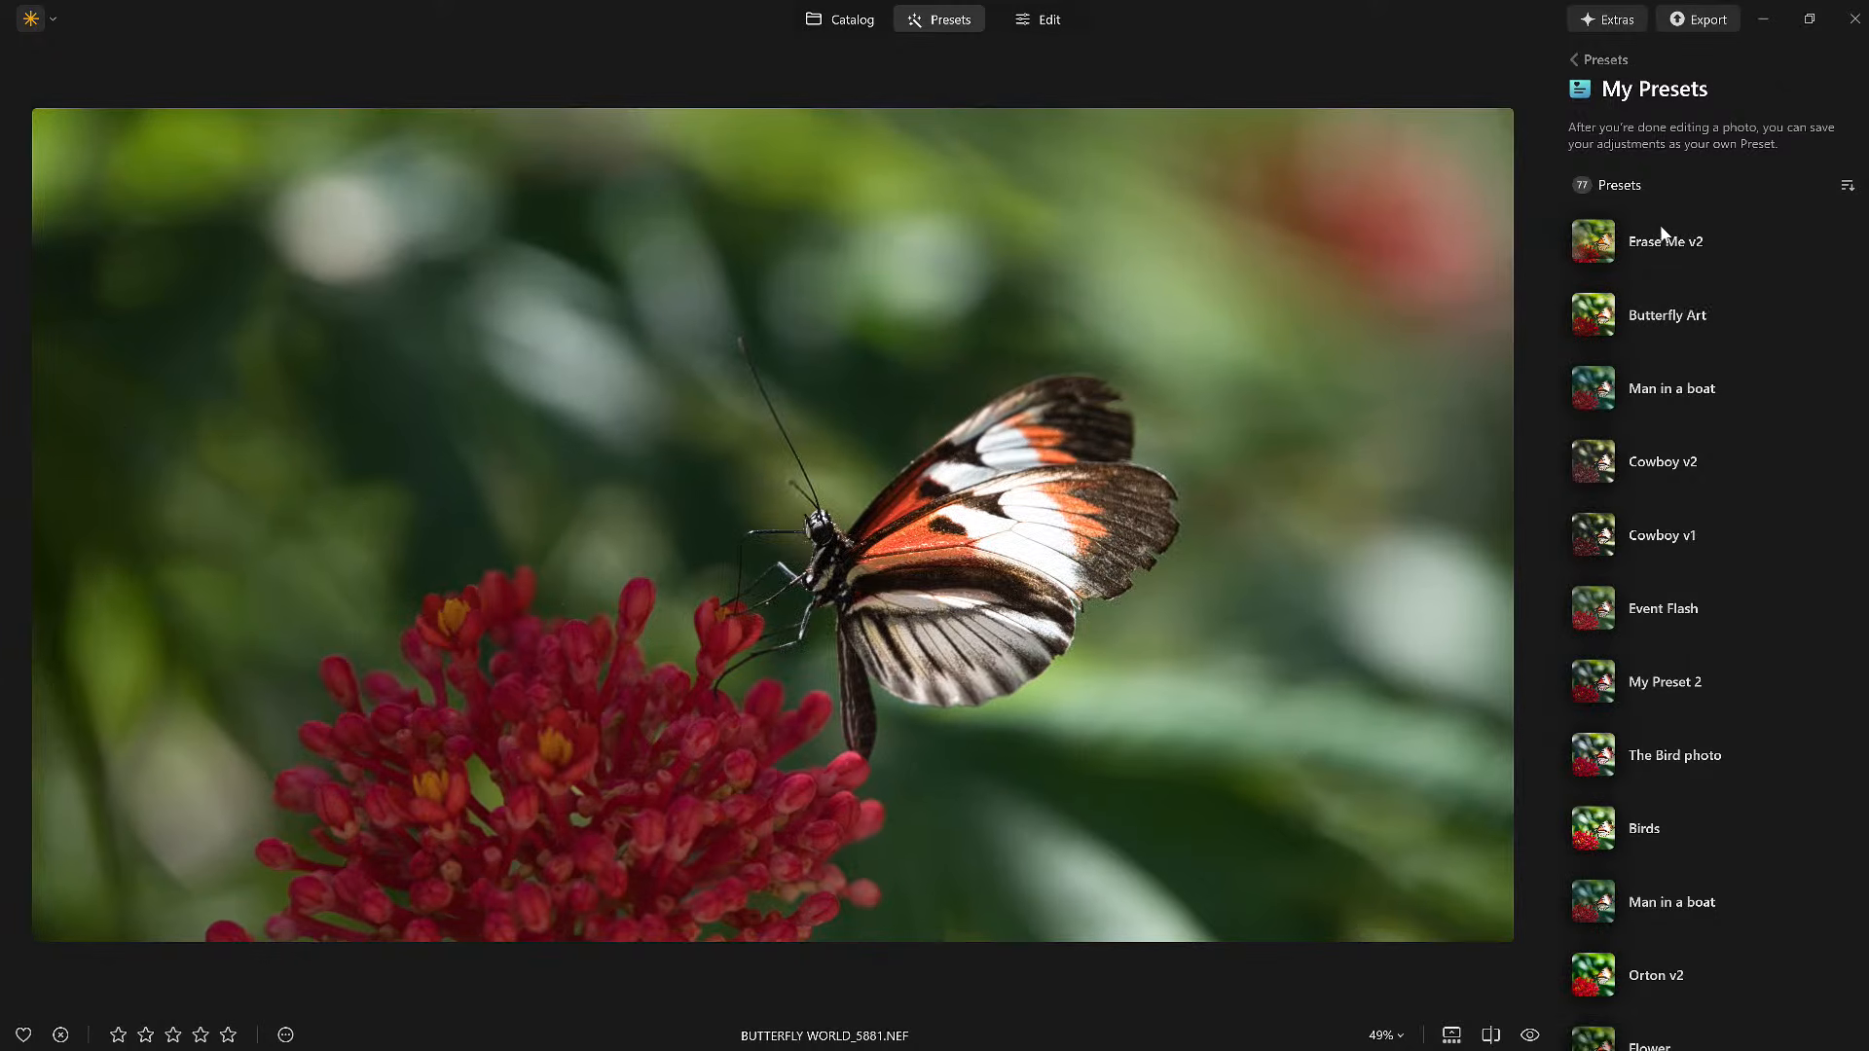
mouse_move(1679, 251)
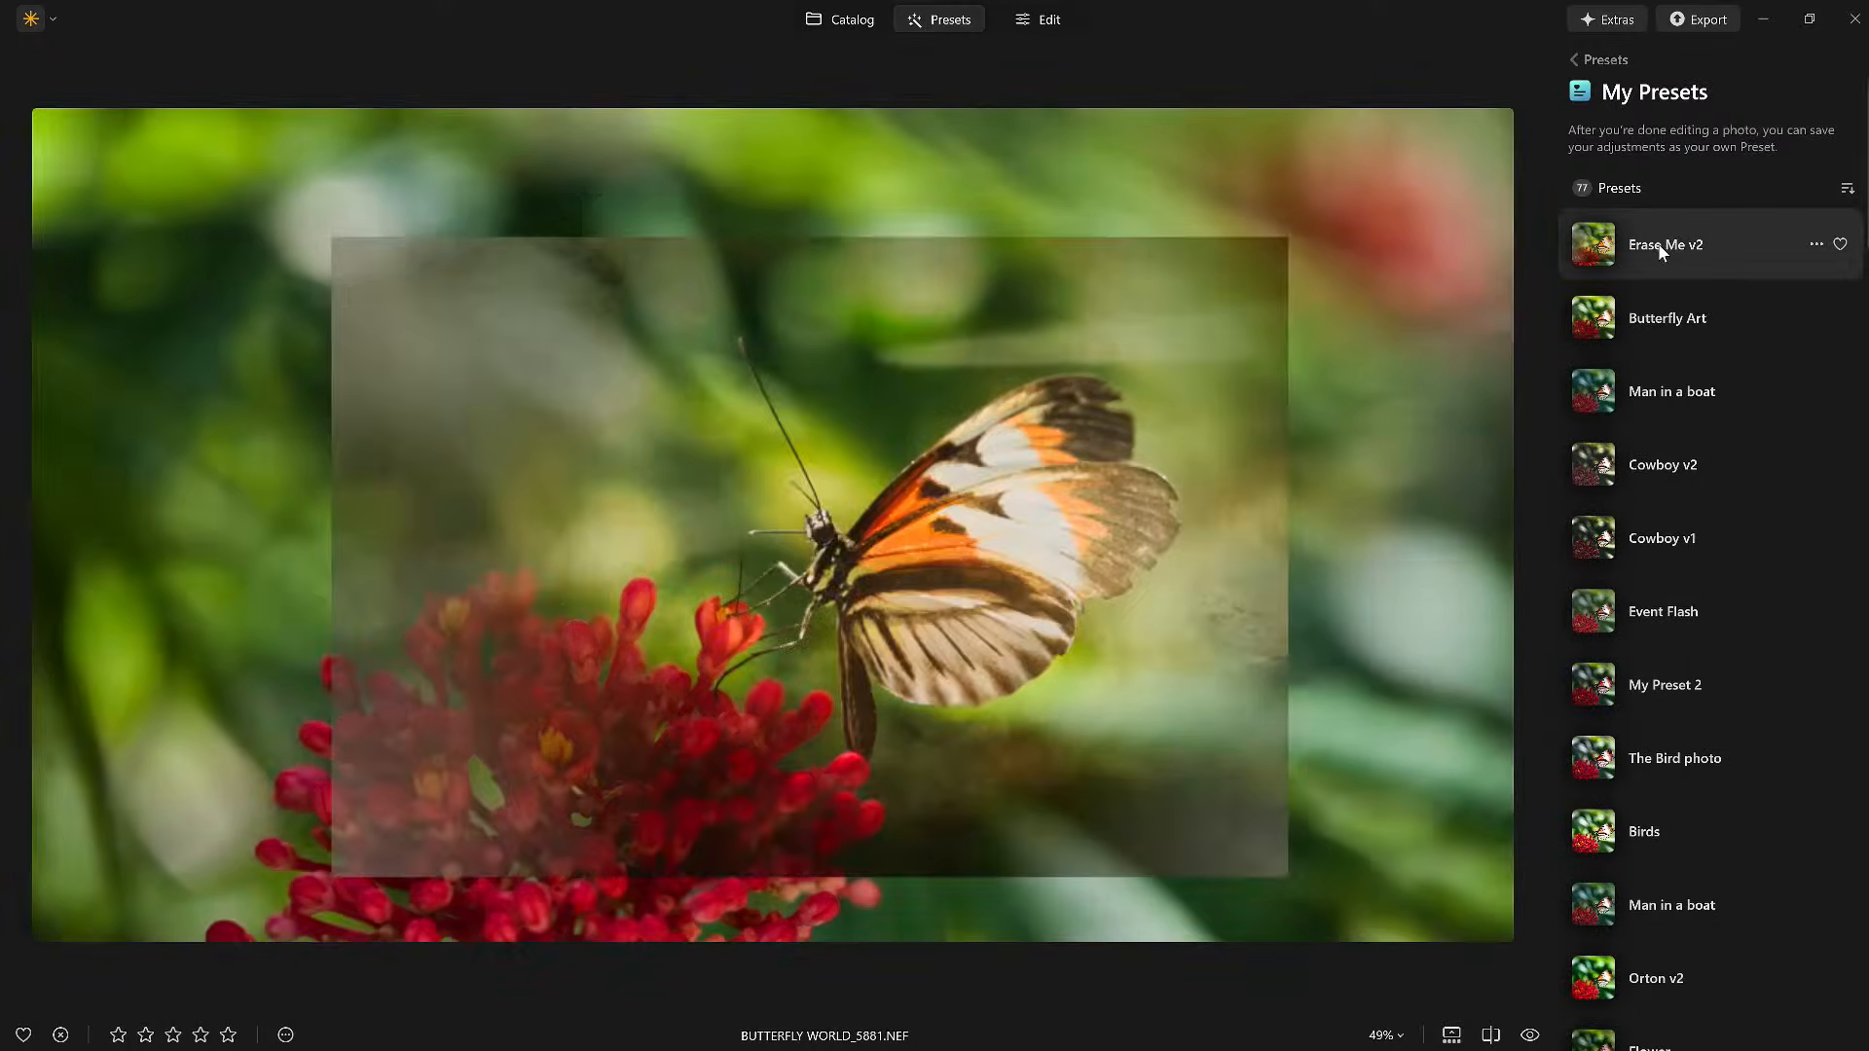
left_click(1816, 250)
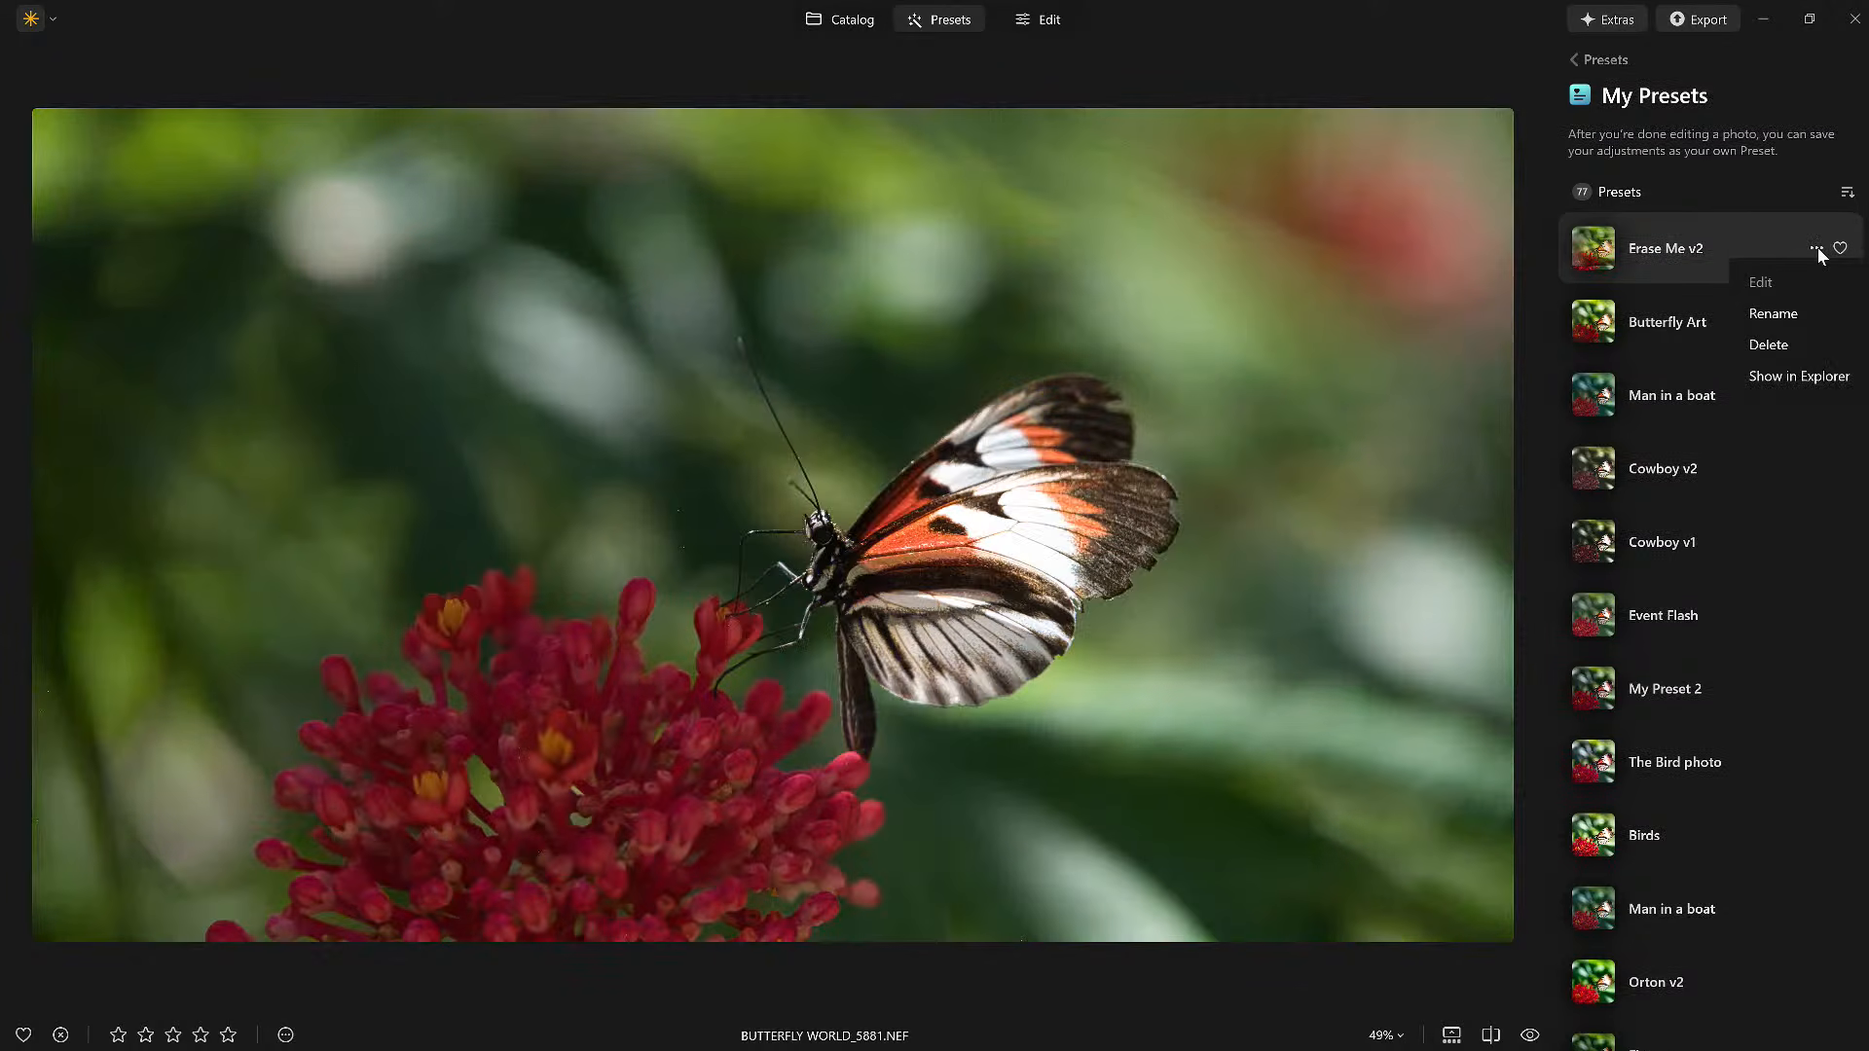
left_click(1767, 345)
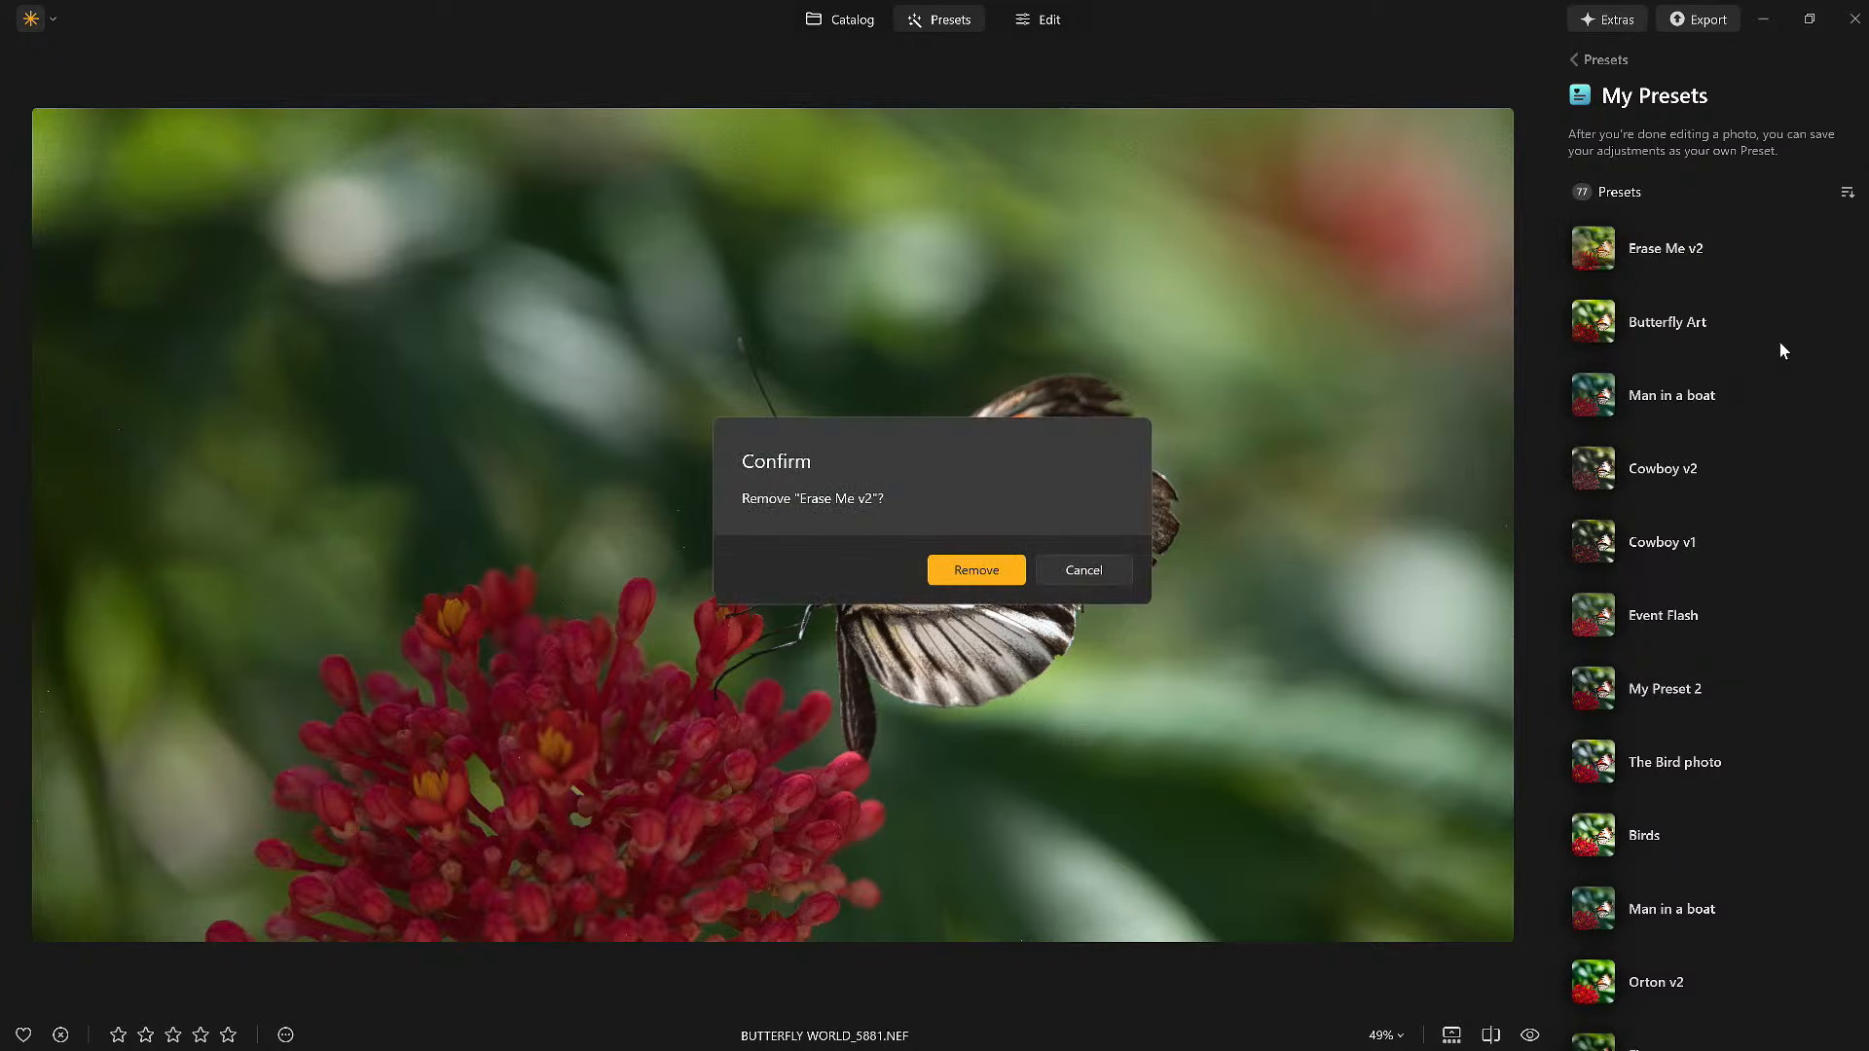
left_click(976, 570)
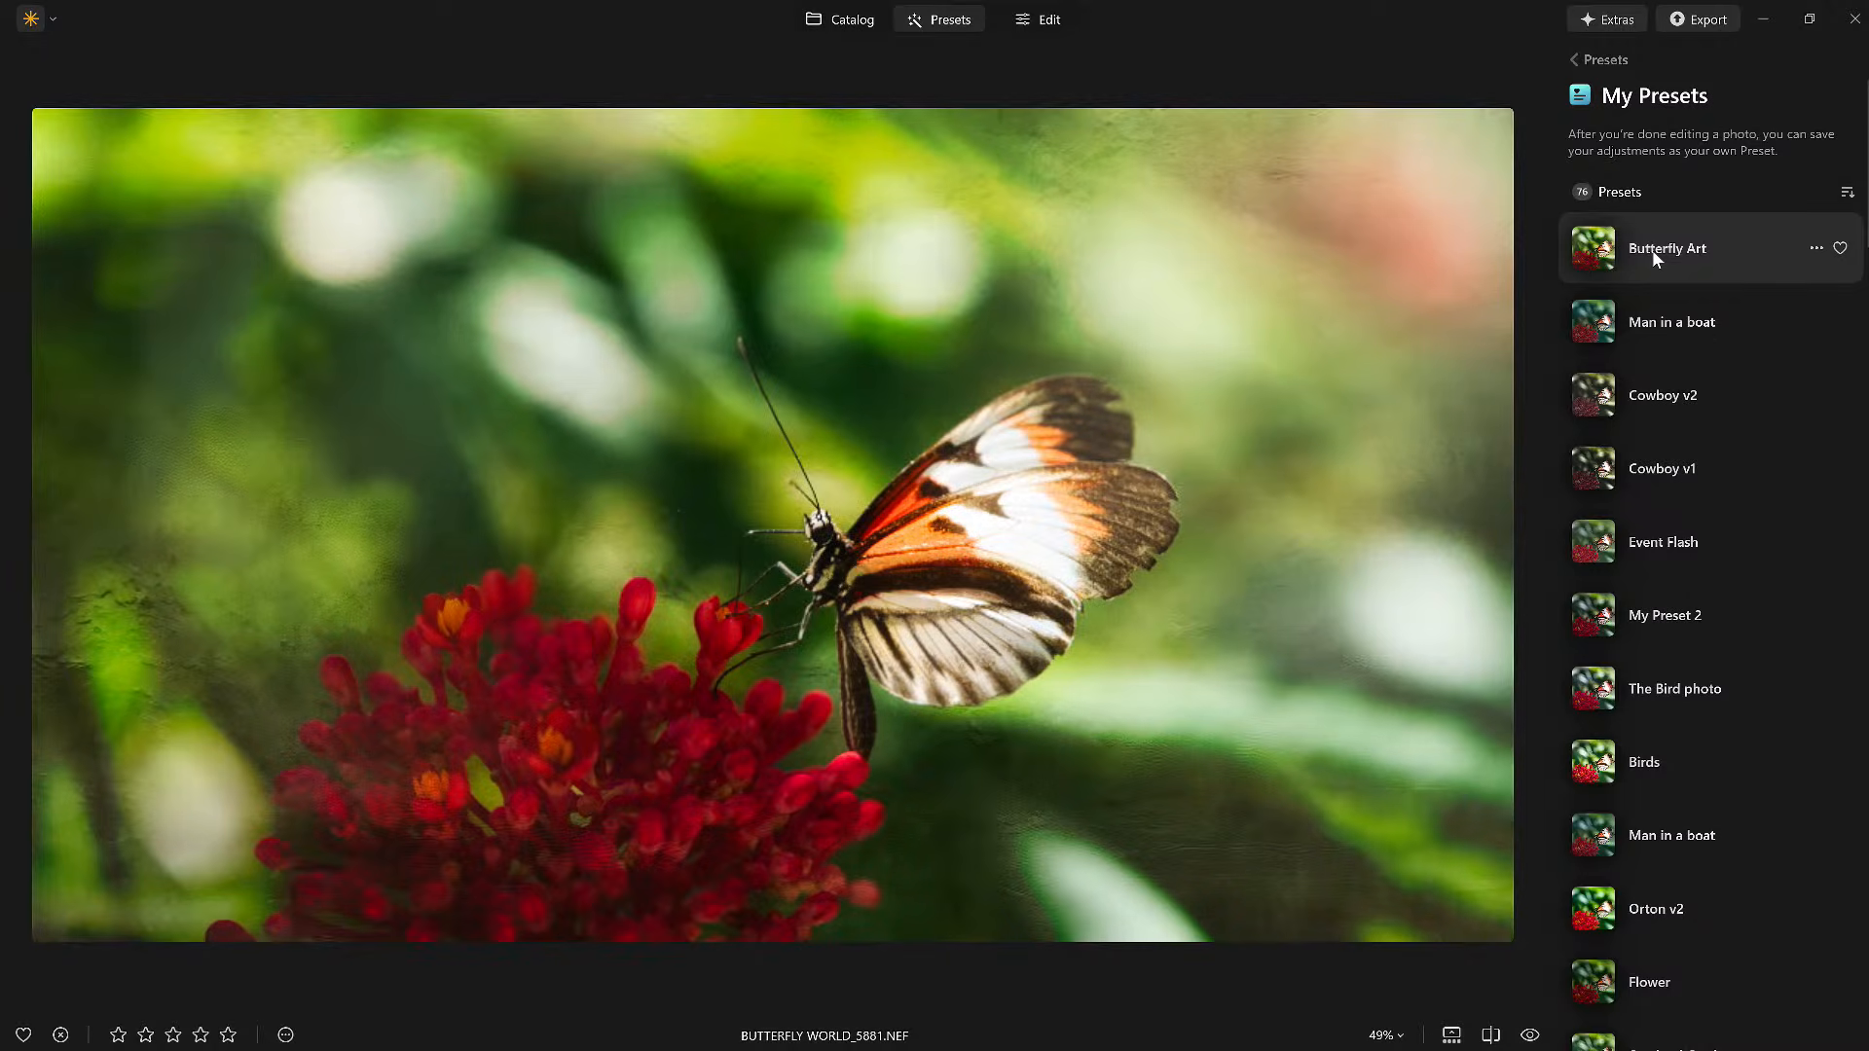
Apply the "Butterfly Art" preset to the original photo and open it for editing.
left_click(1656, 251)
left_click(1043, 20)
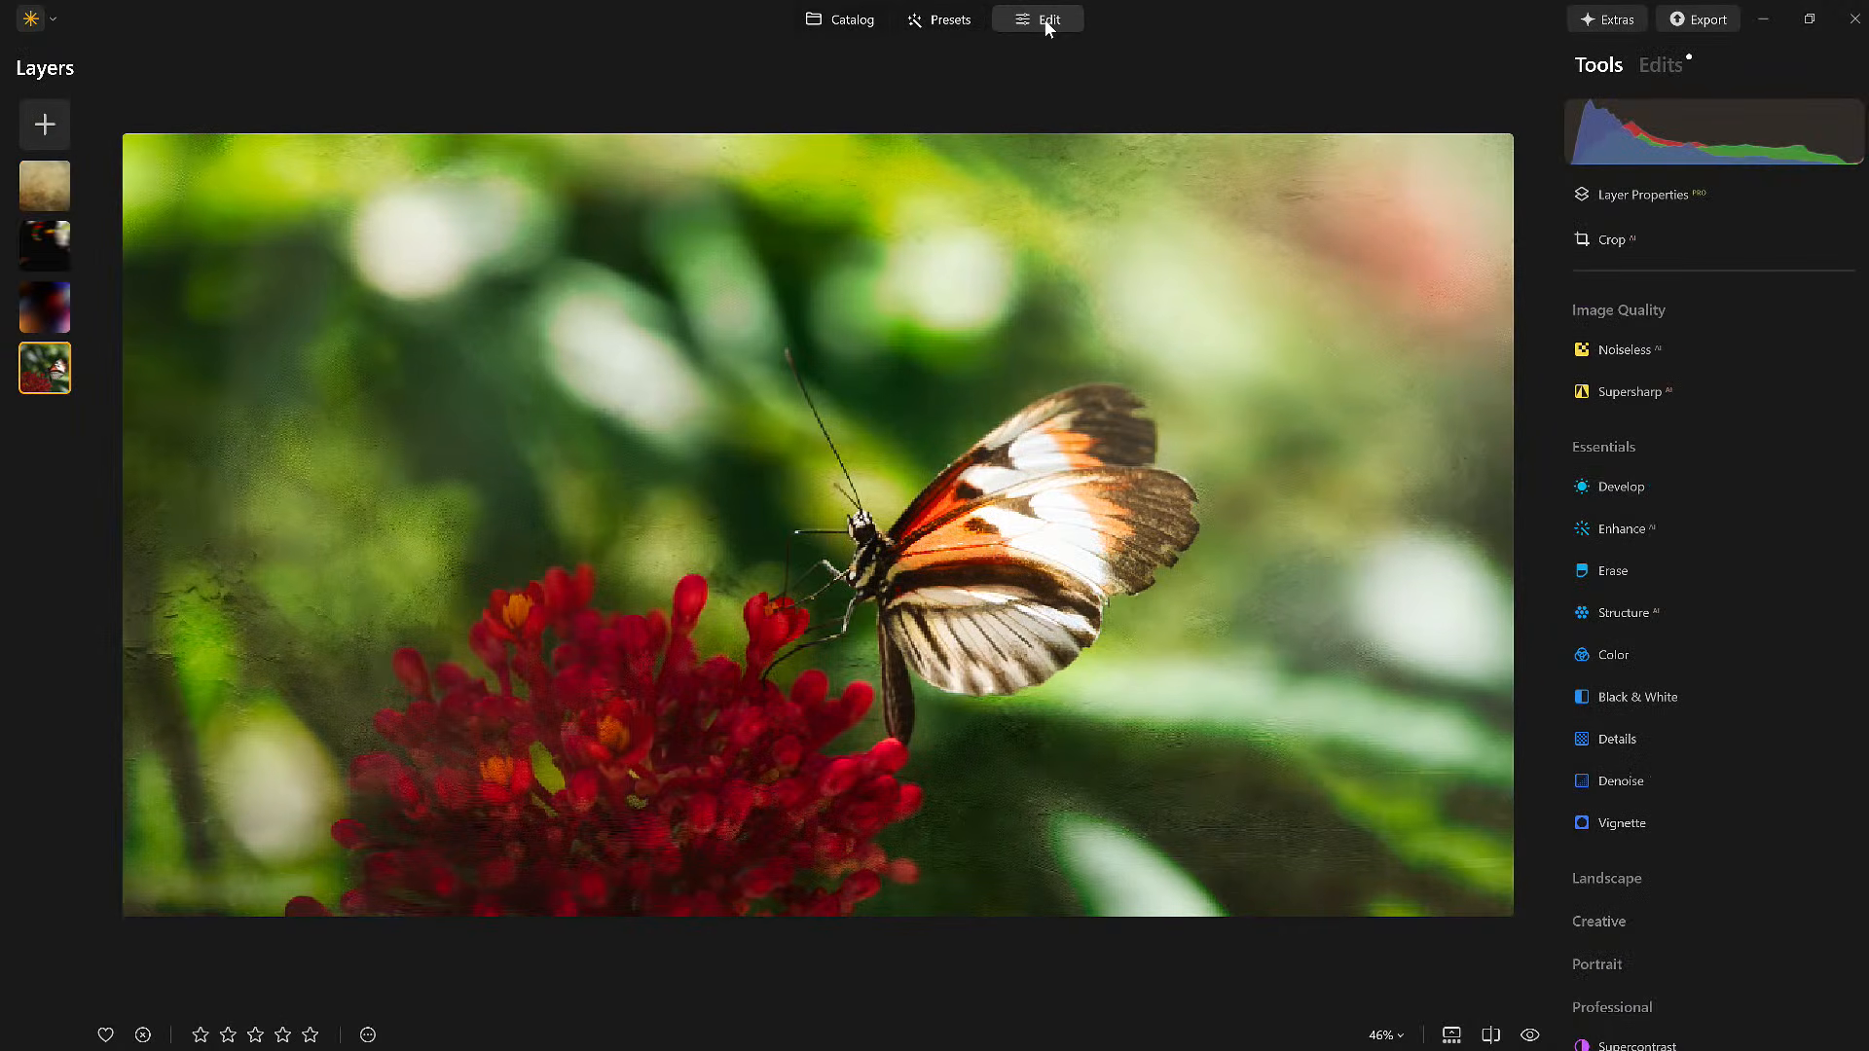
Flip the photo horizontally and crop it to a 2:3 ratio closely around the butterfly and red flowers.
left_click(1617, 241)
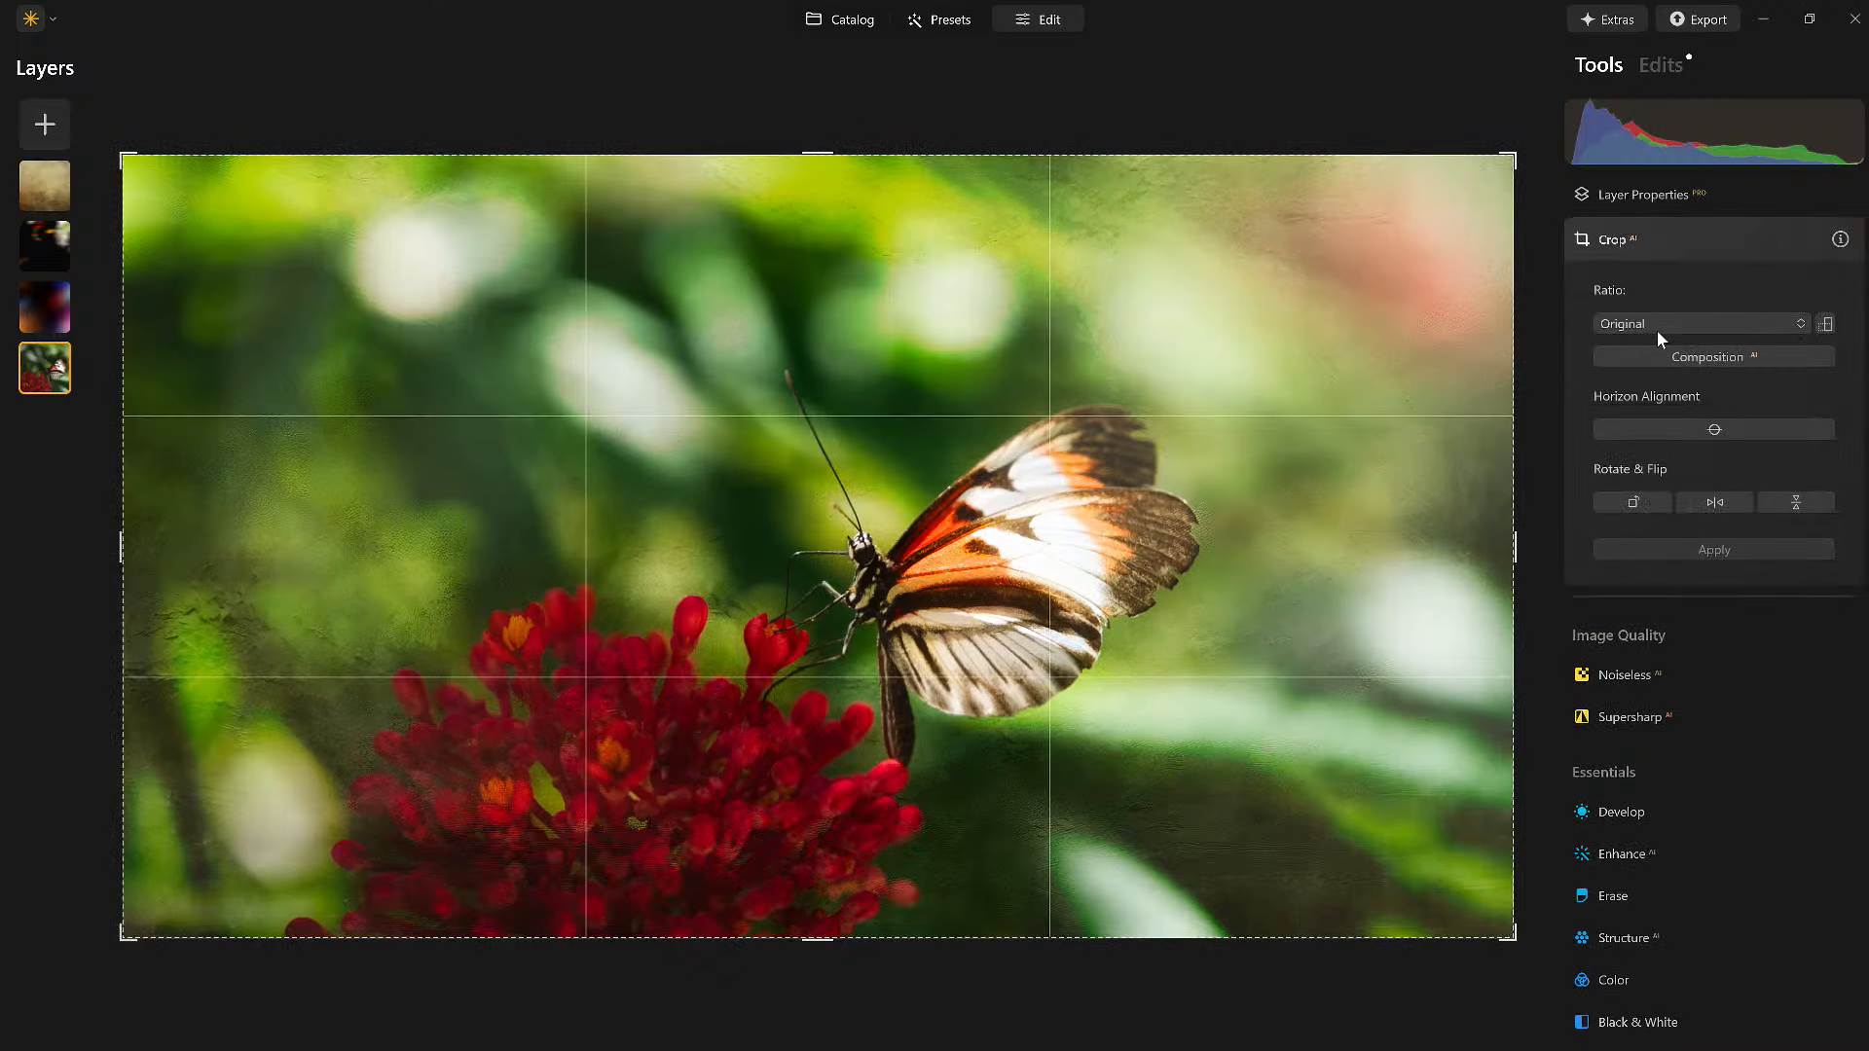
left_click(1656, 327)
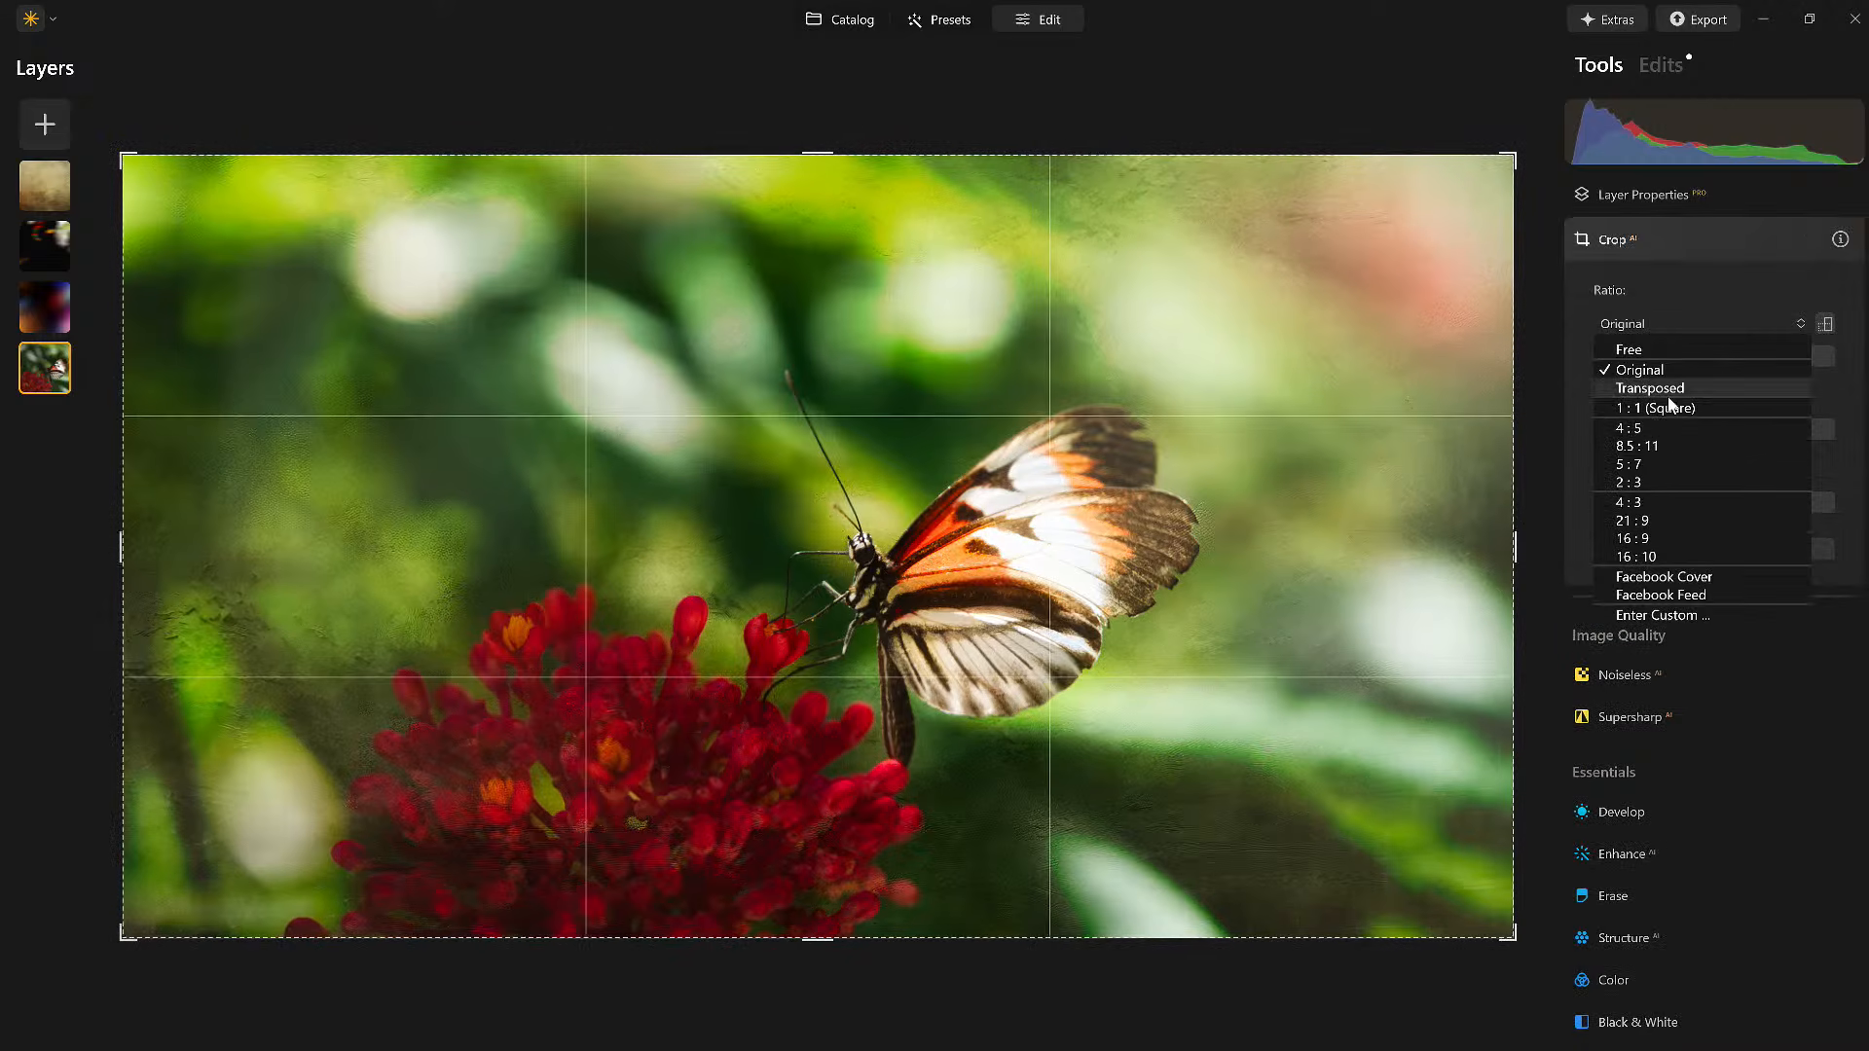
left_click(1649, 481)
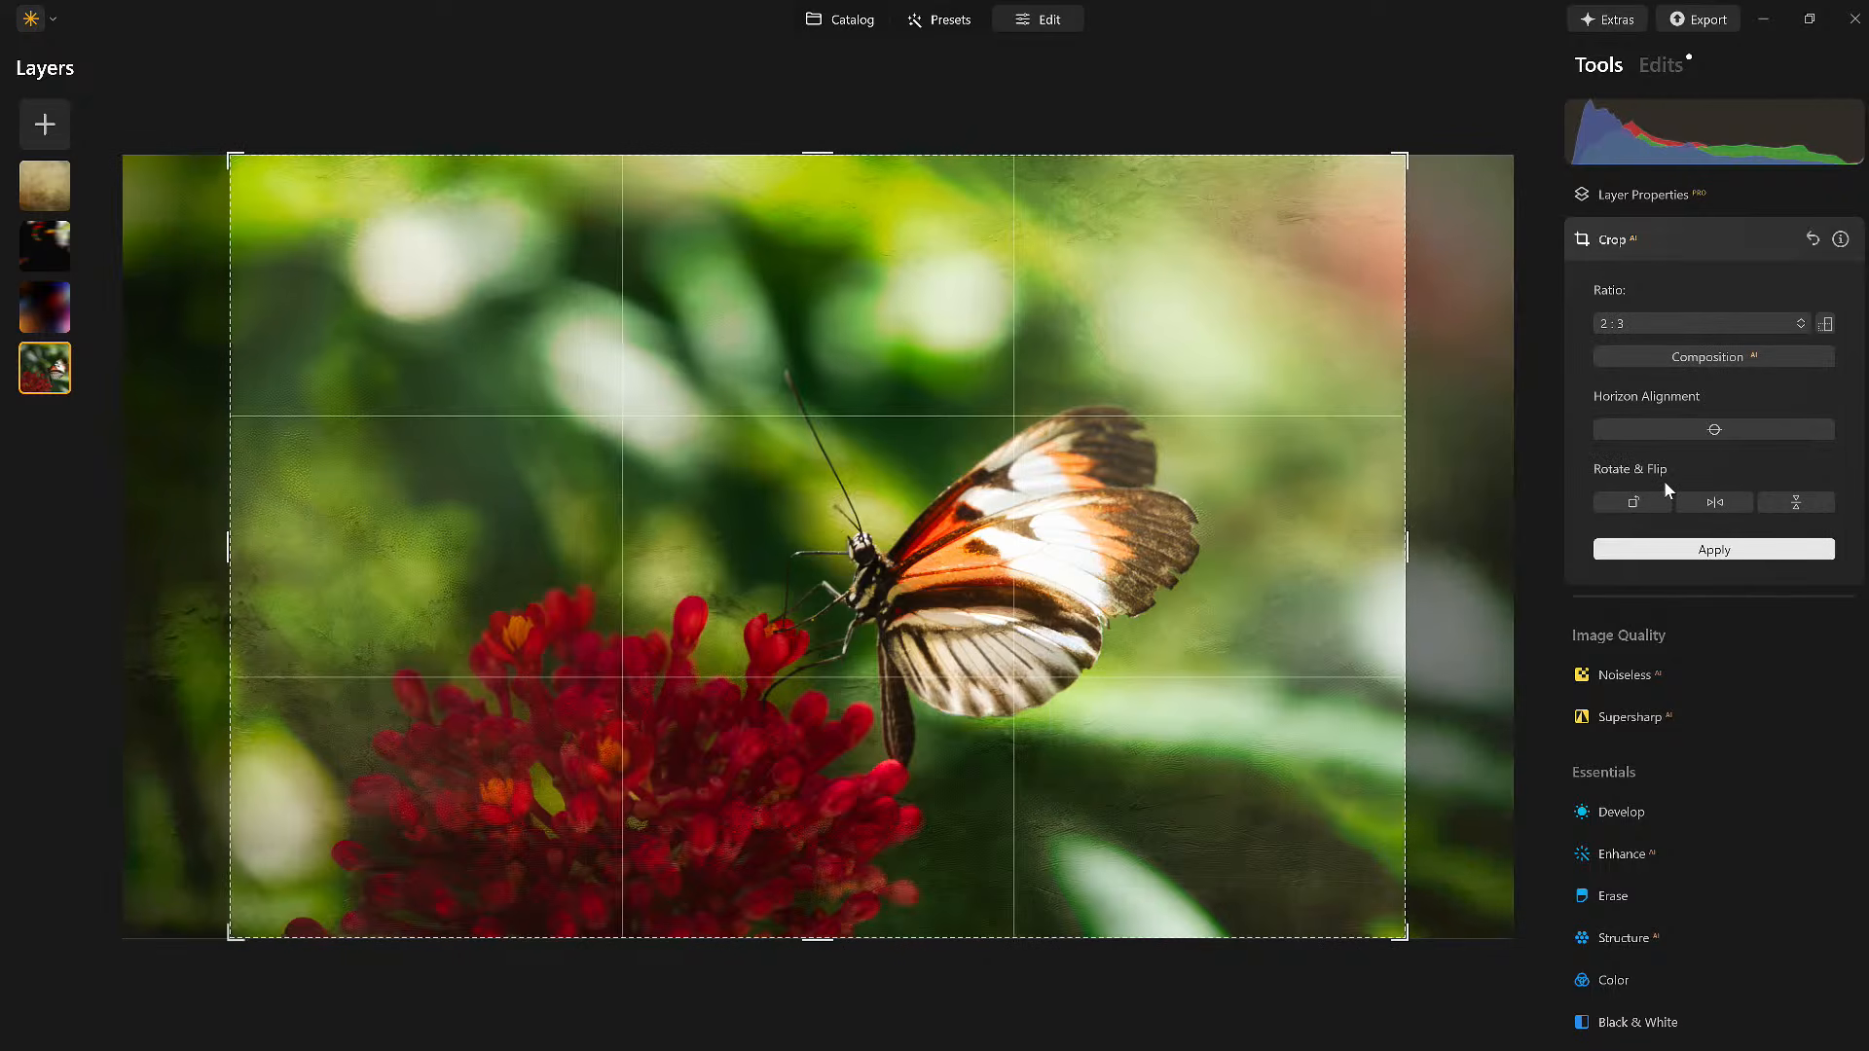
left_click(1725, 502)
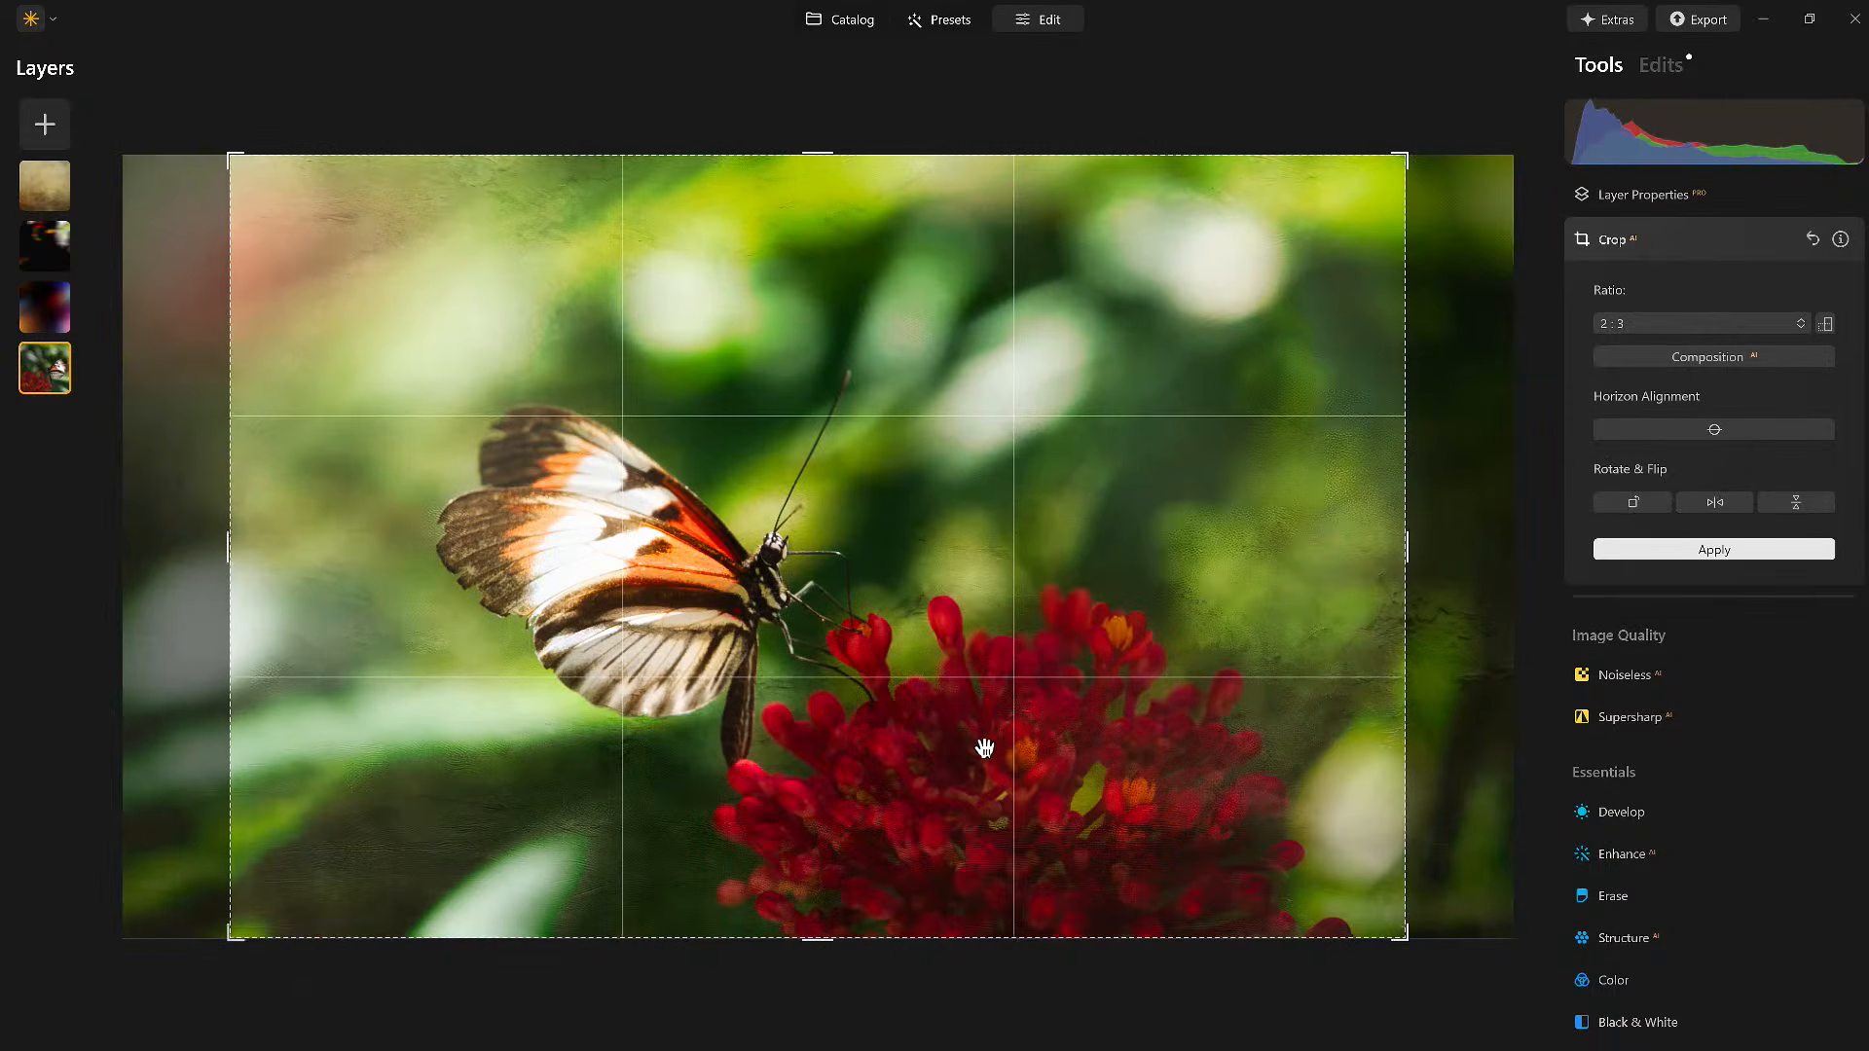
left_click_drag(224, 515, 329, 535)
left_click_drag(586, 593, 681, 521)
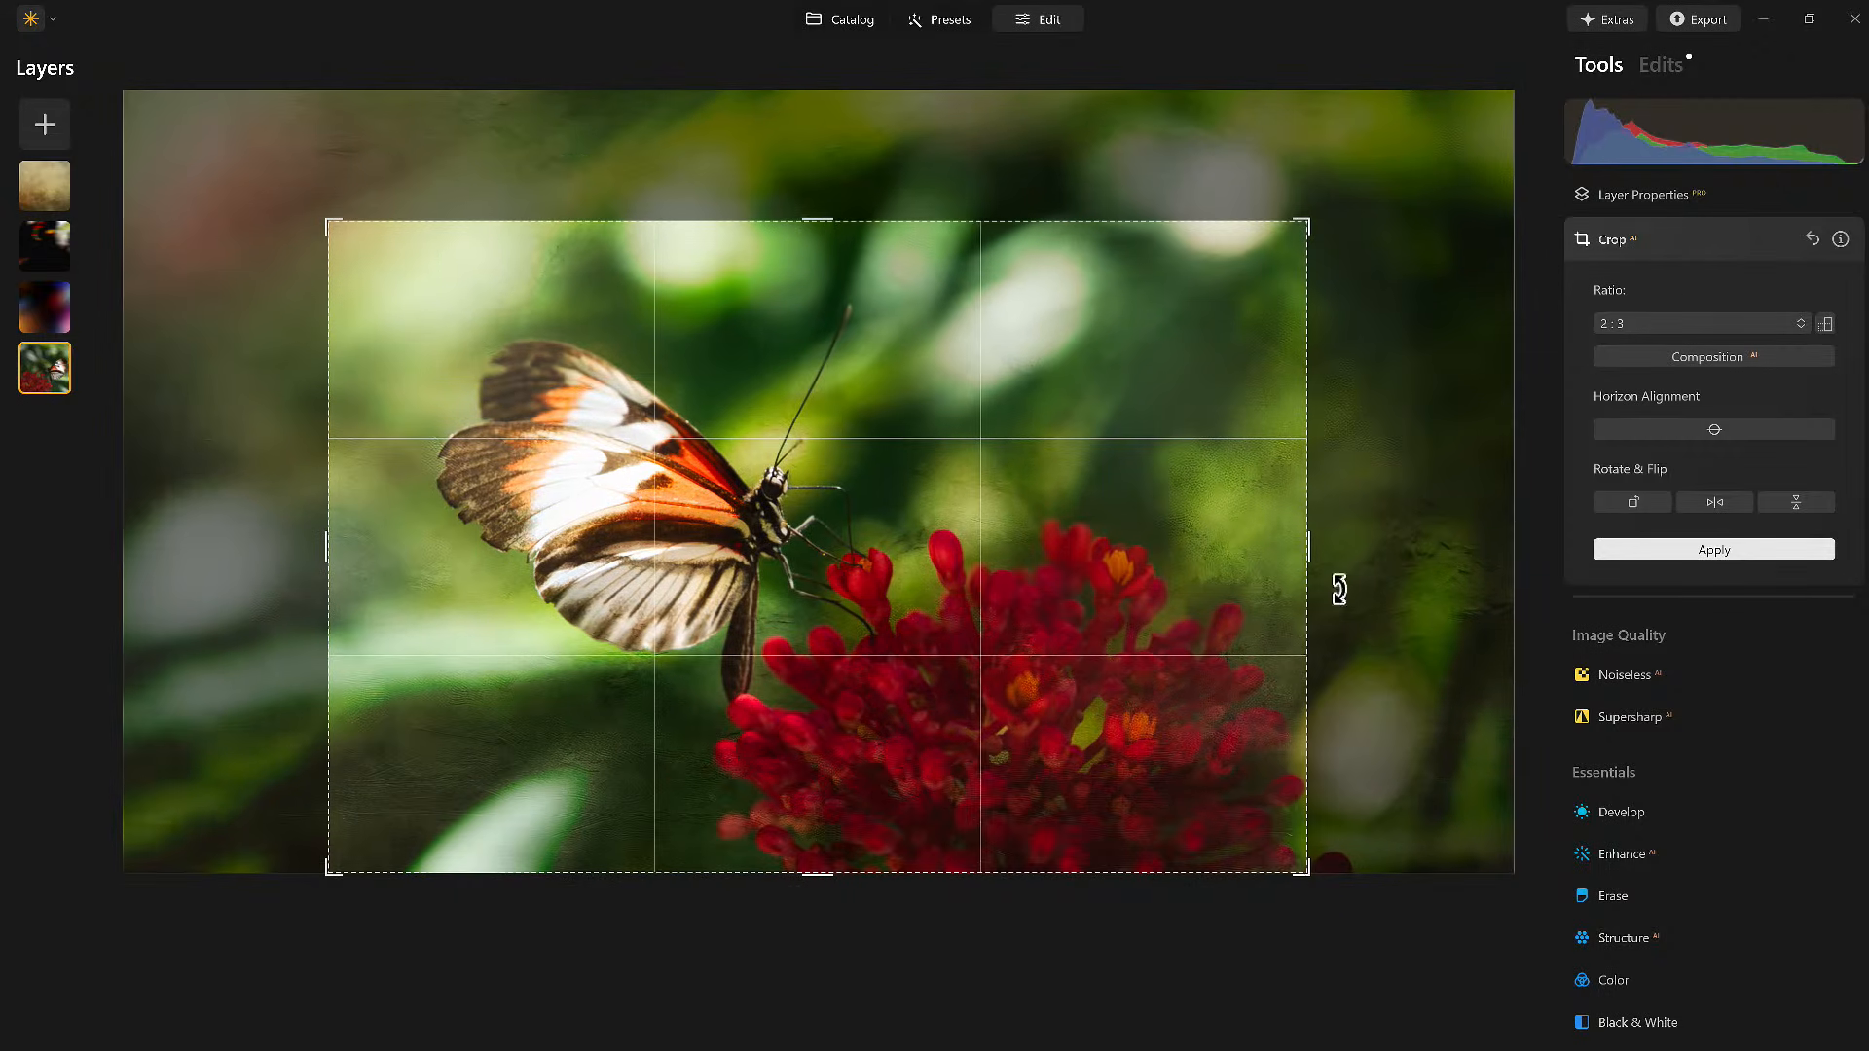
left_click_drag(1307, 871, 1260, 837)
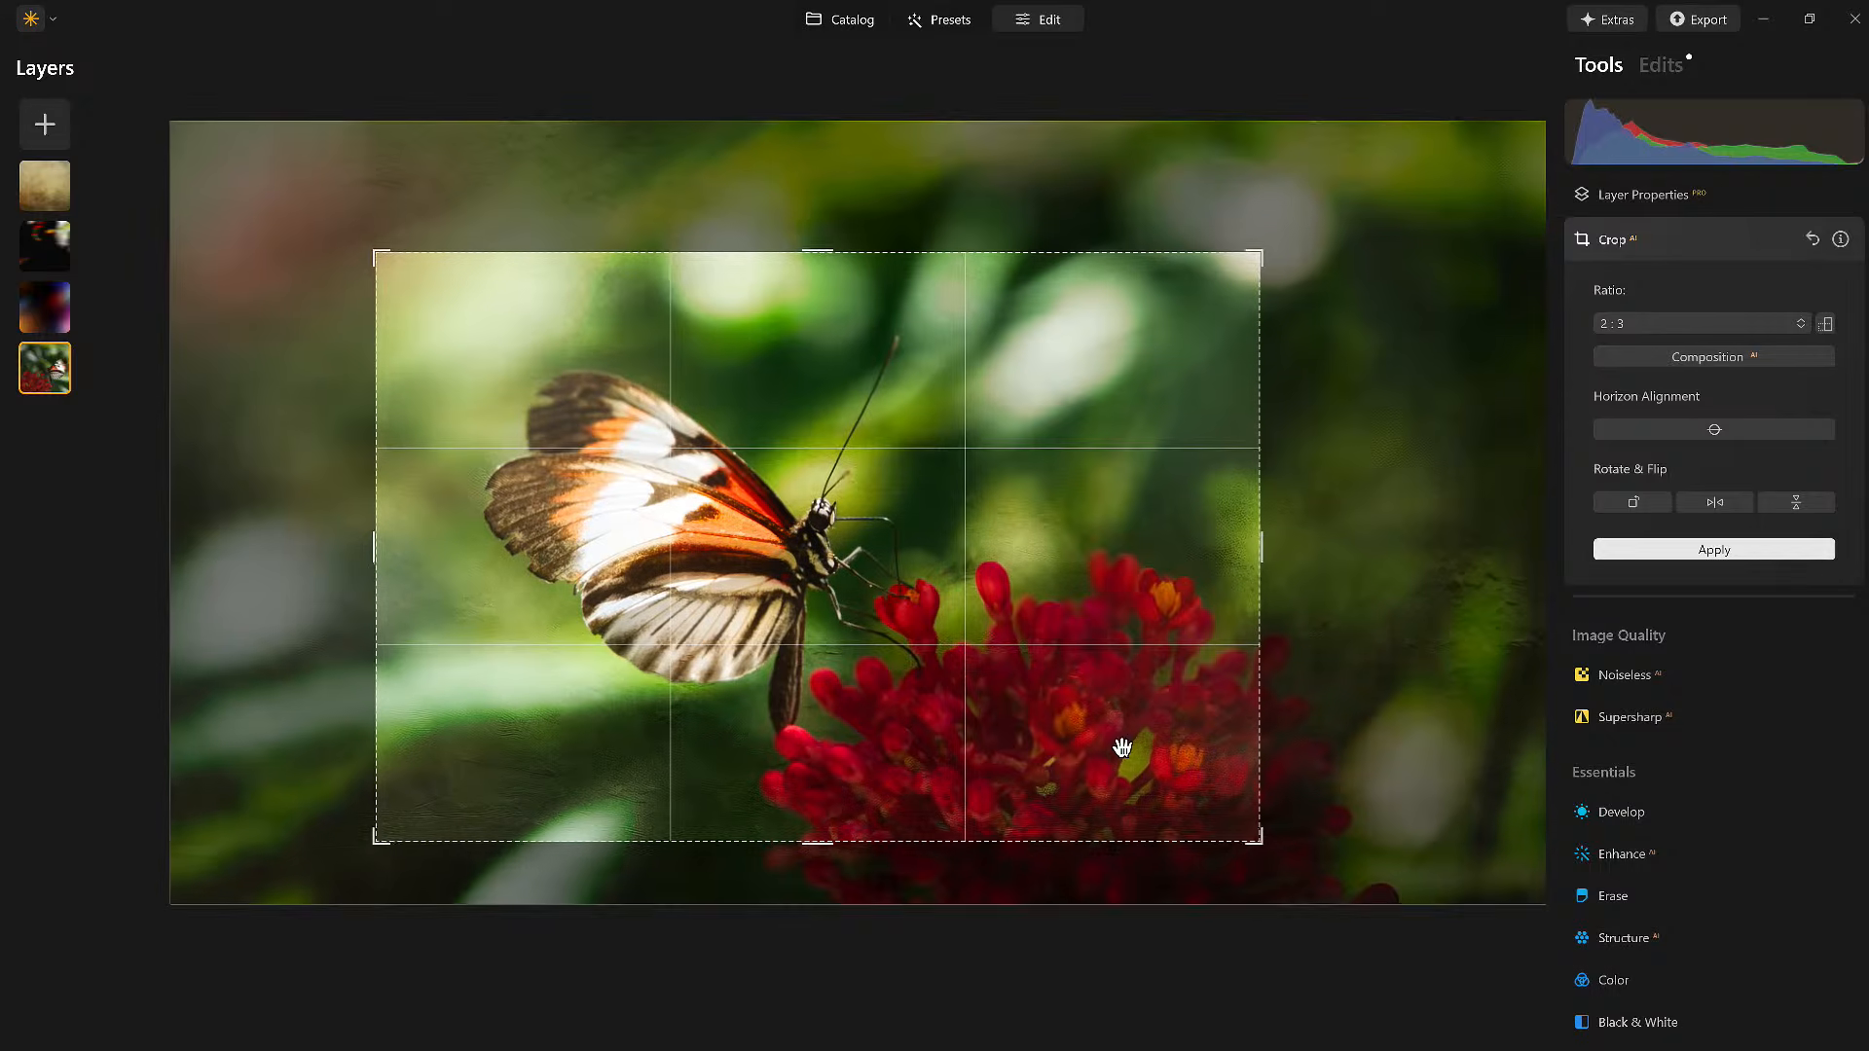
left_click_drag(1122, 747, 1117, 721)
key("Return")
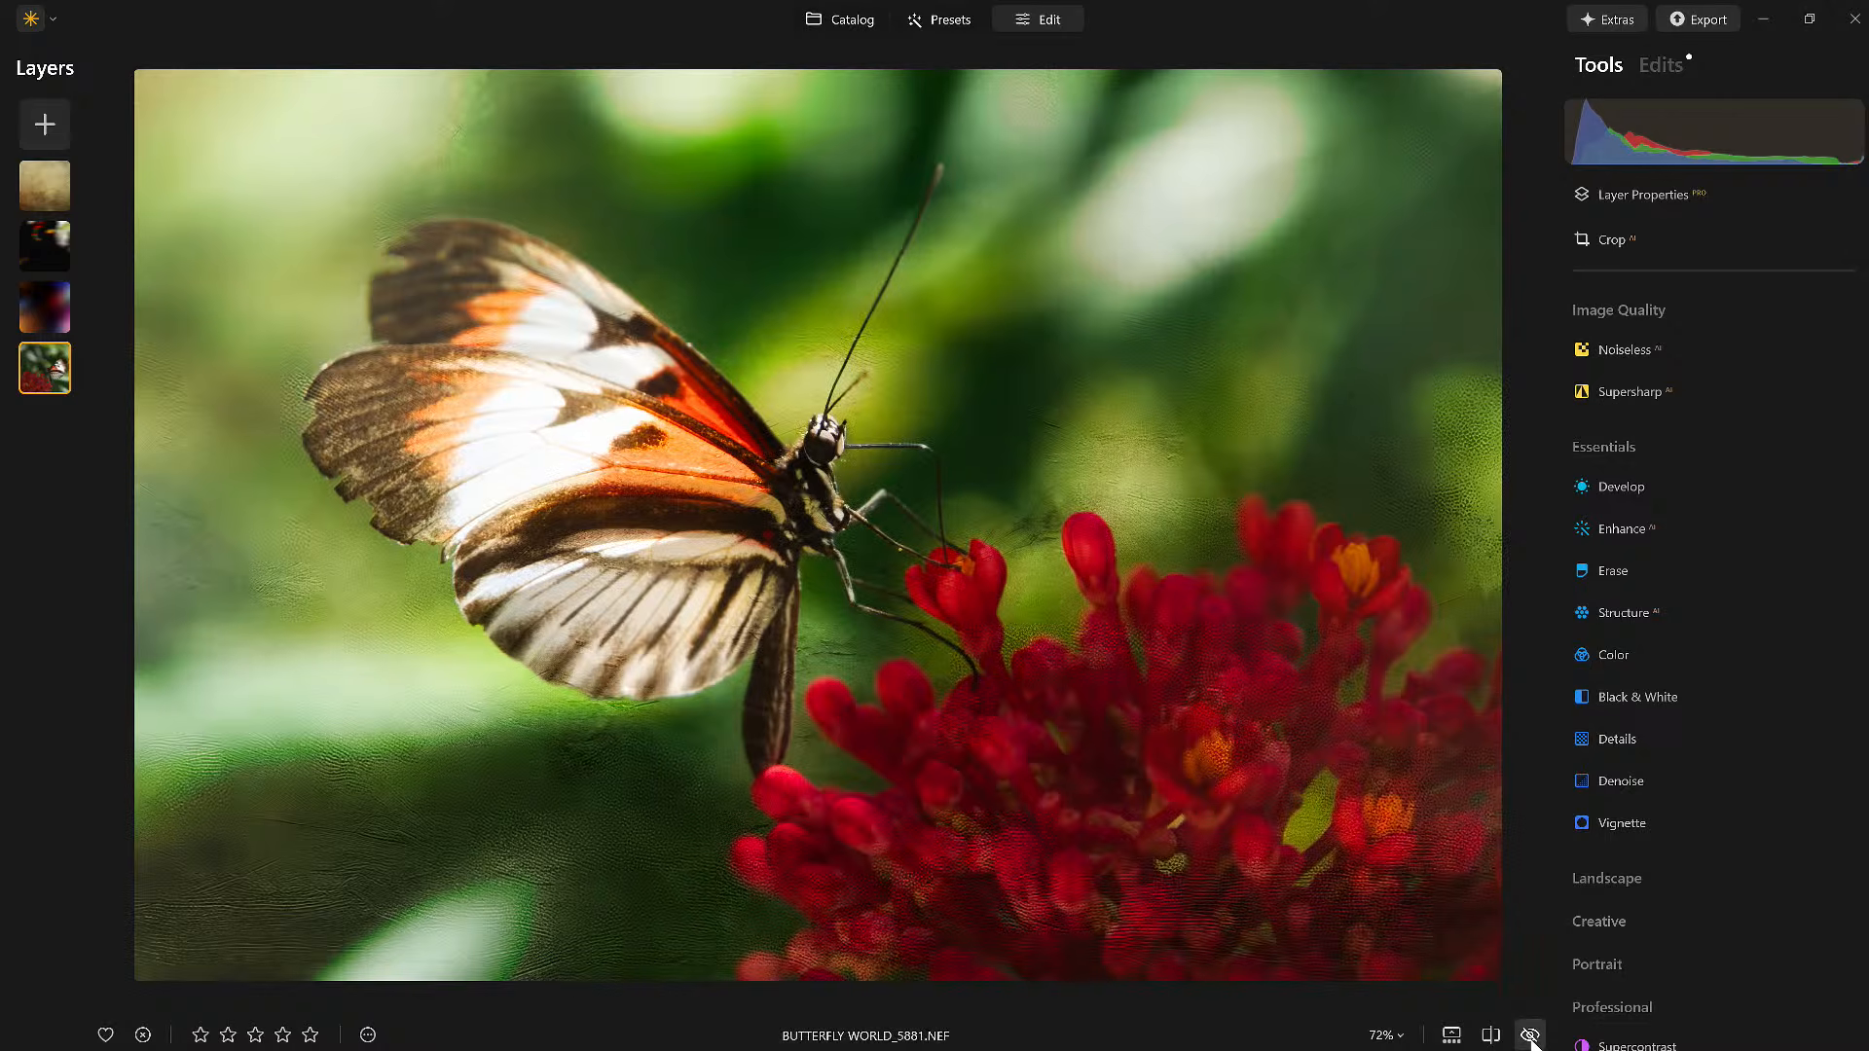
Compare the cropped photo before and after the preset's adjustments.
left_click(1530, 1036)
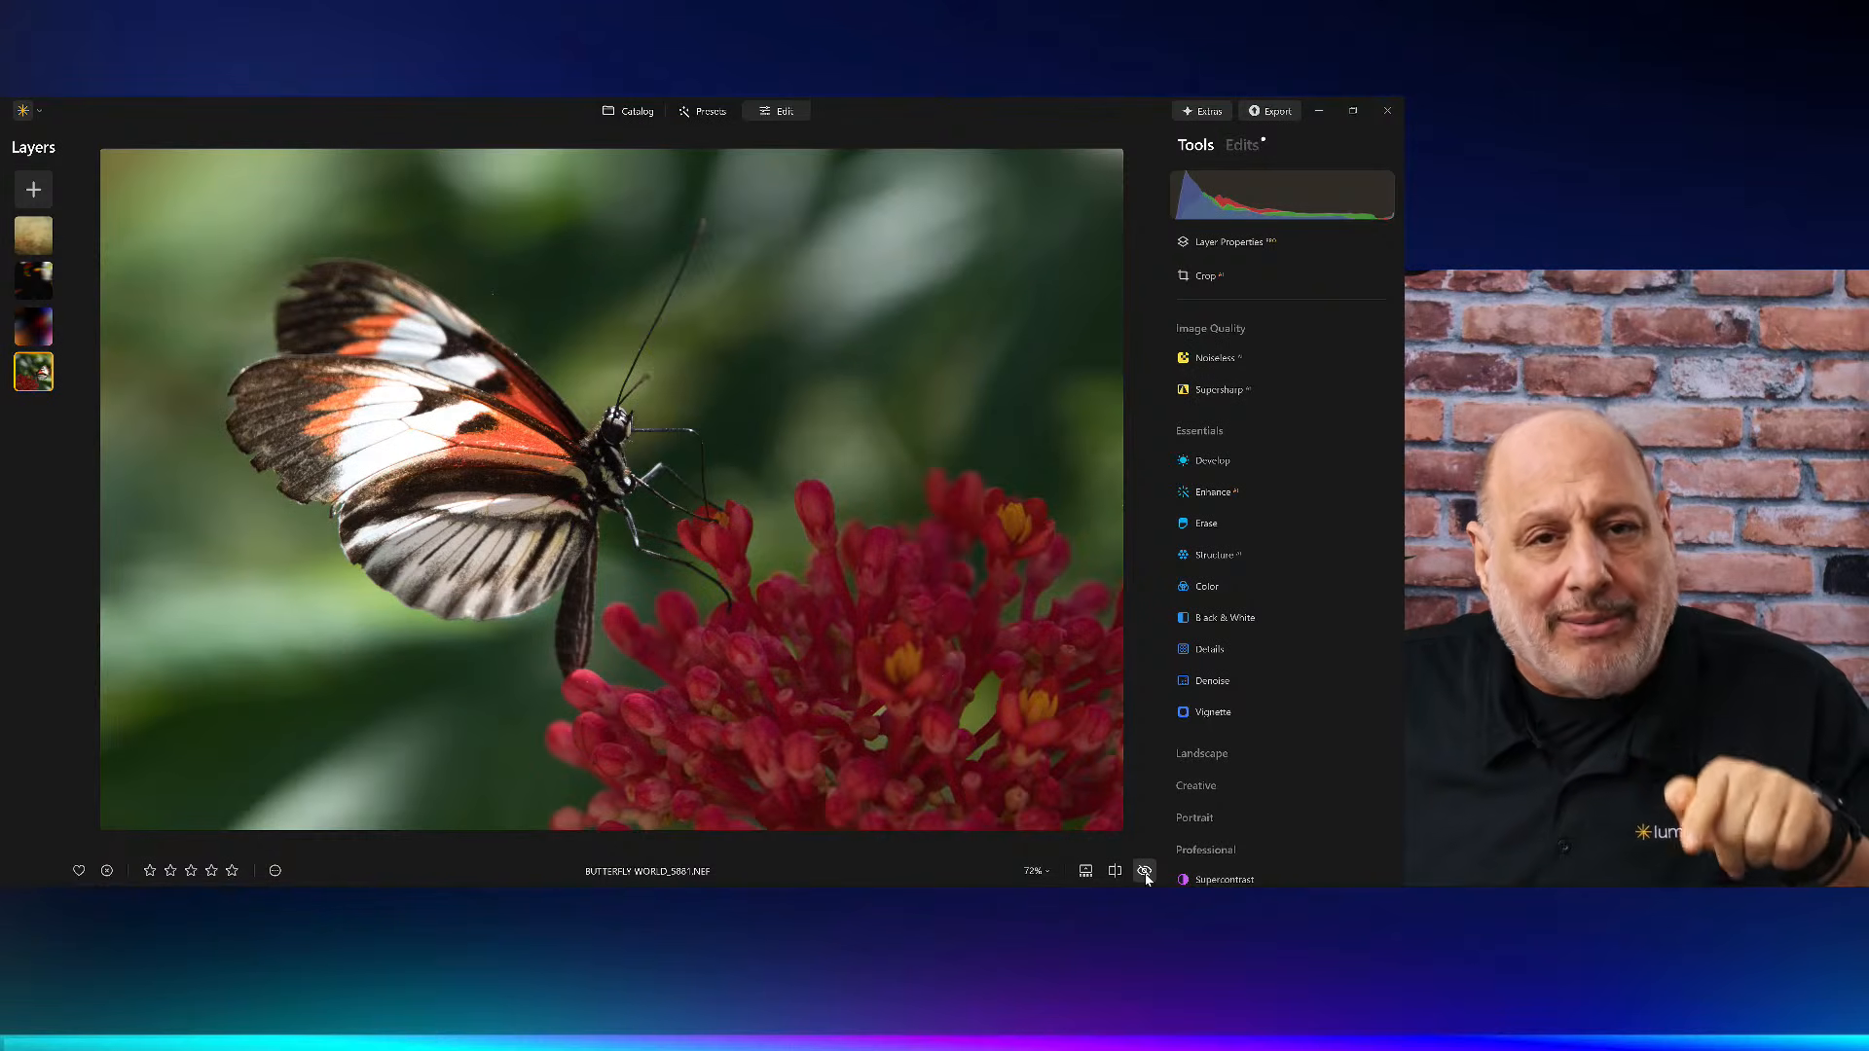
left_click(1145, 871)
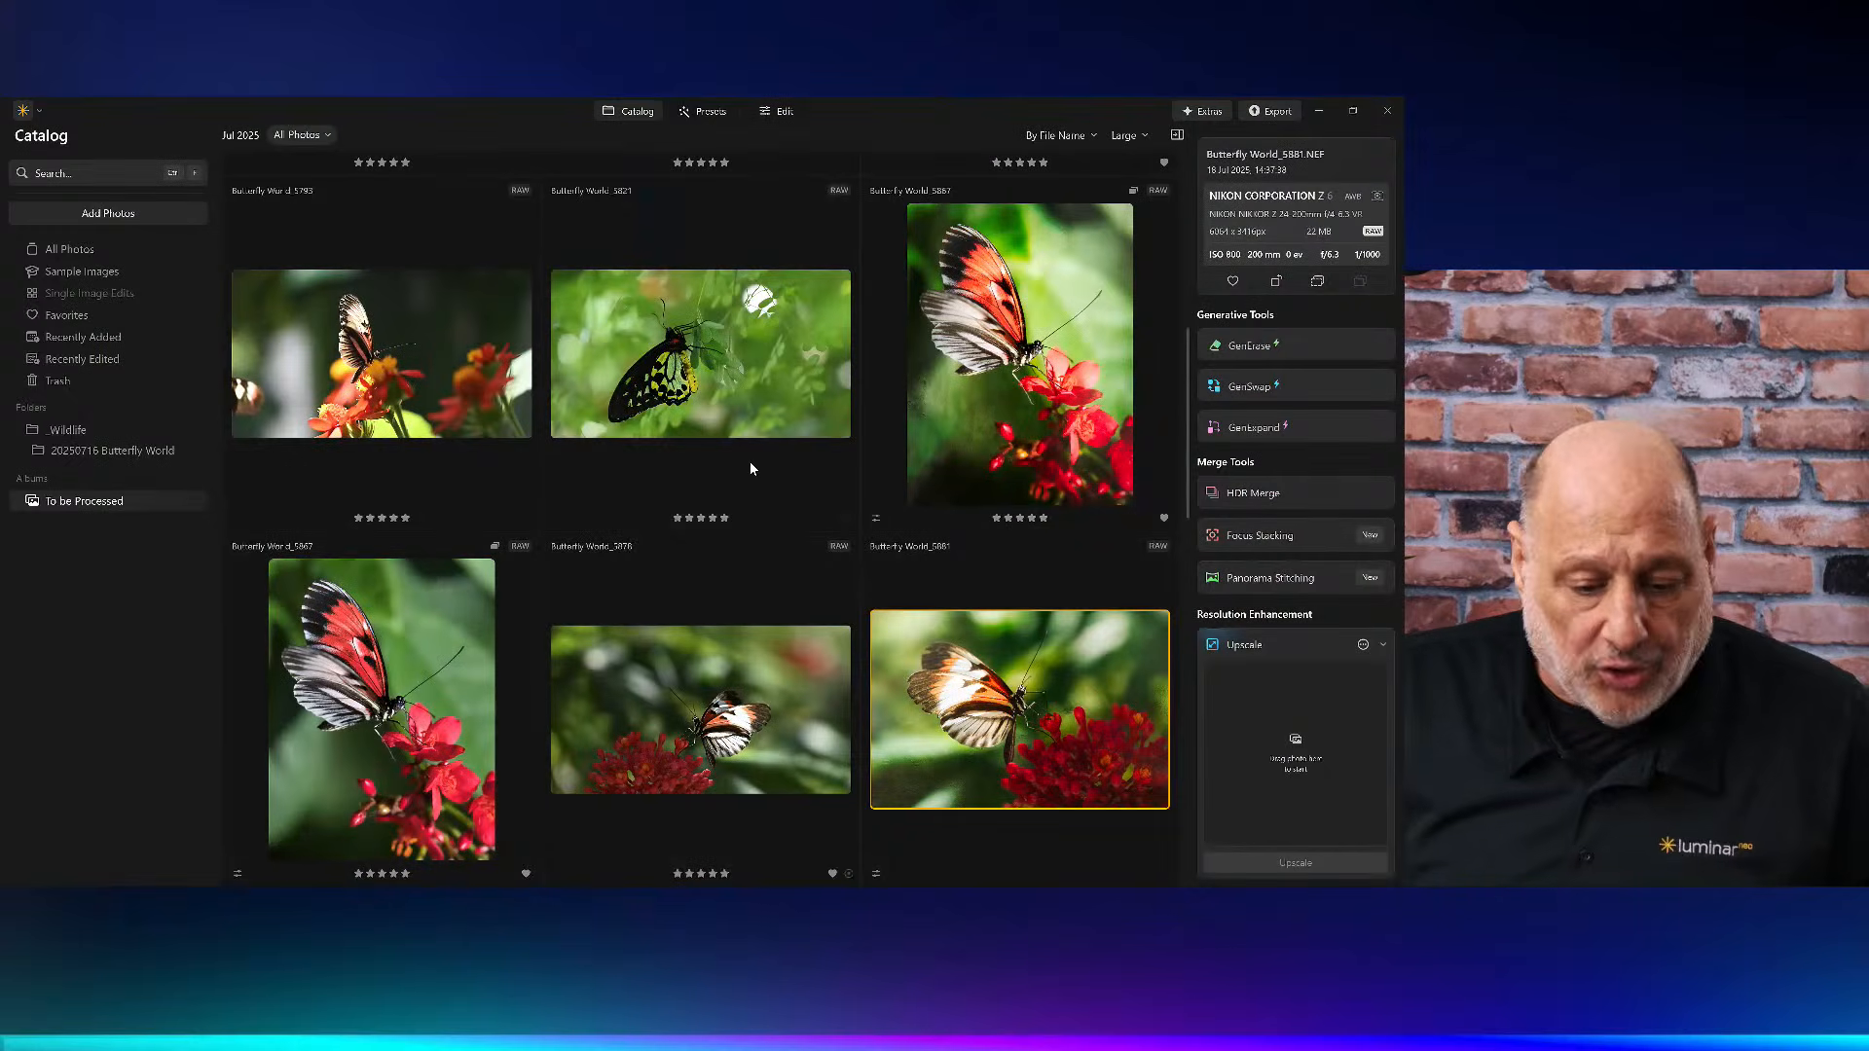
Open the Butterfly World_5793 photo and crop it to a 4:5 ratio around the butterfly and flowers, excluding the partial butterfly at the edge.
double_click(390, 361)
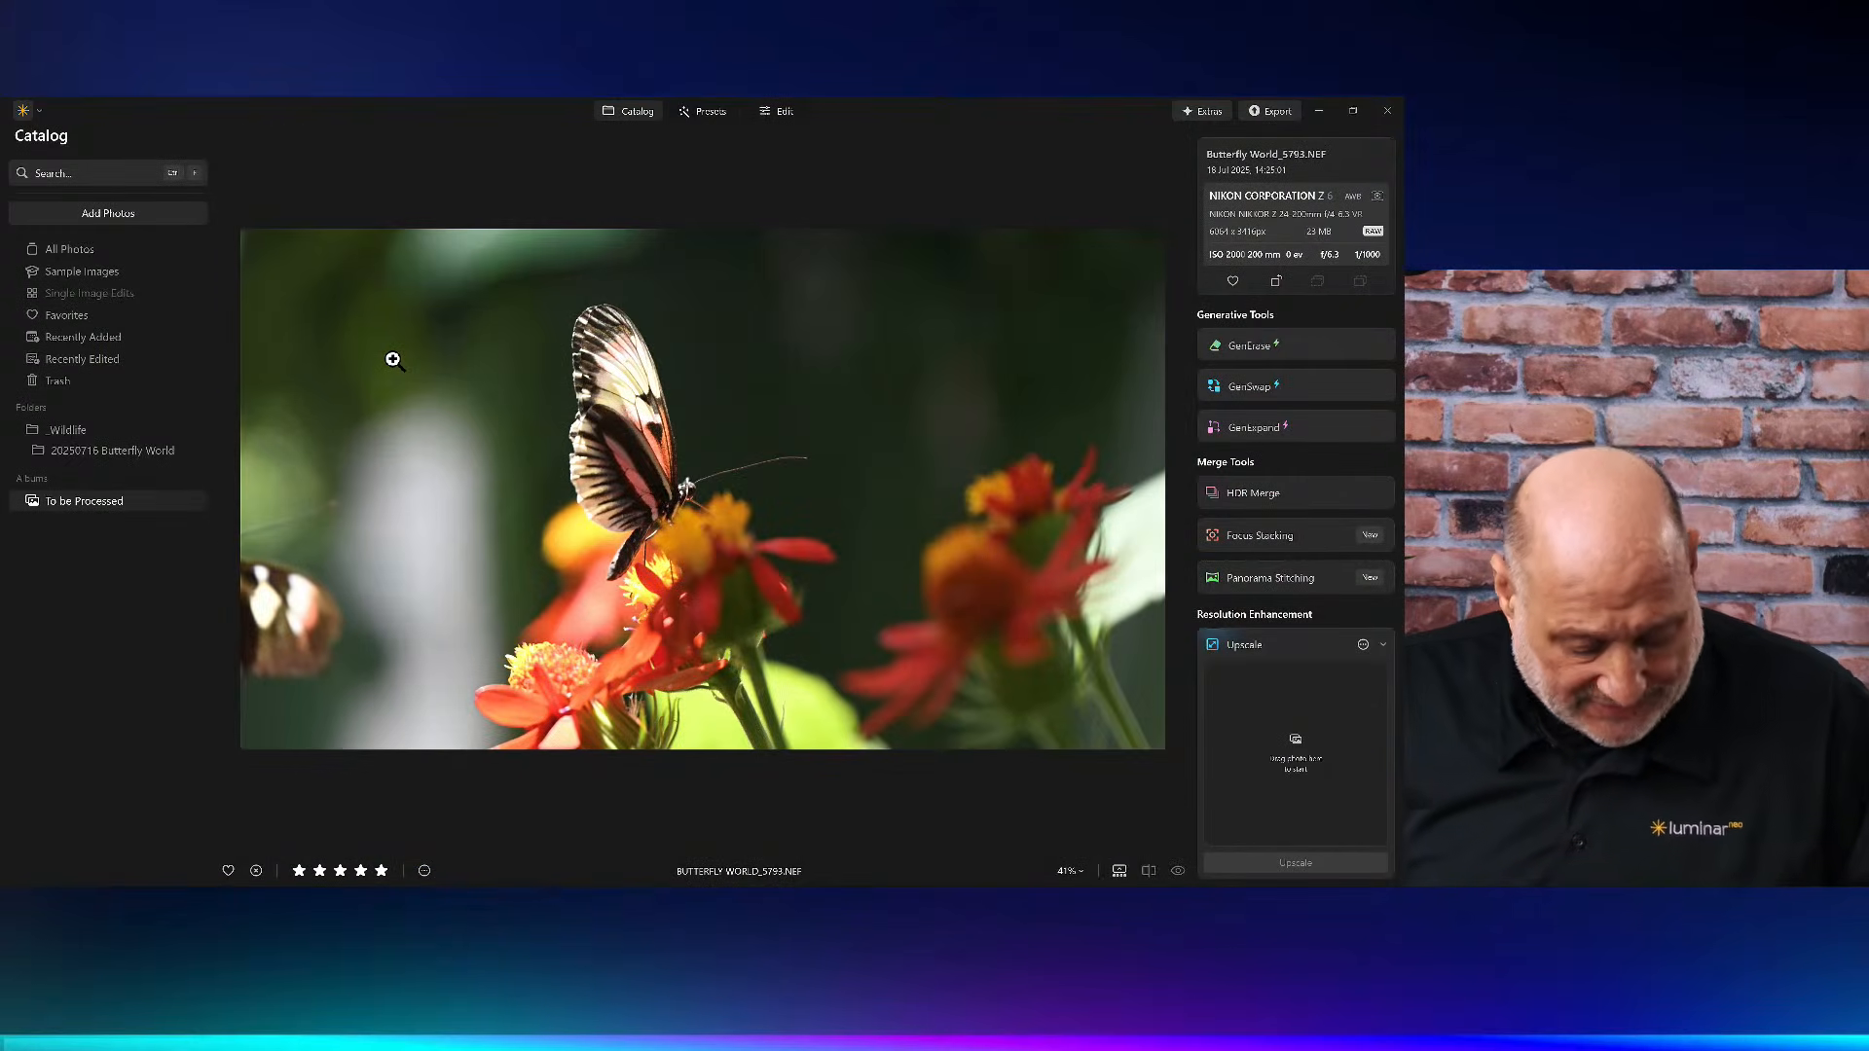
key("c")
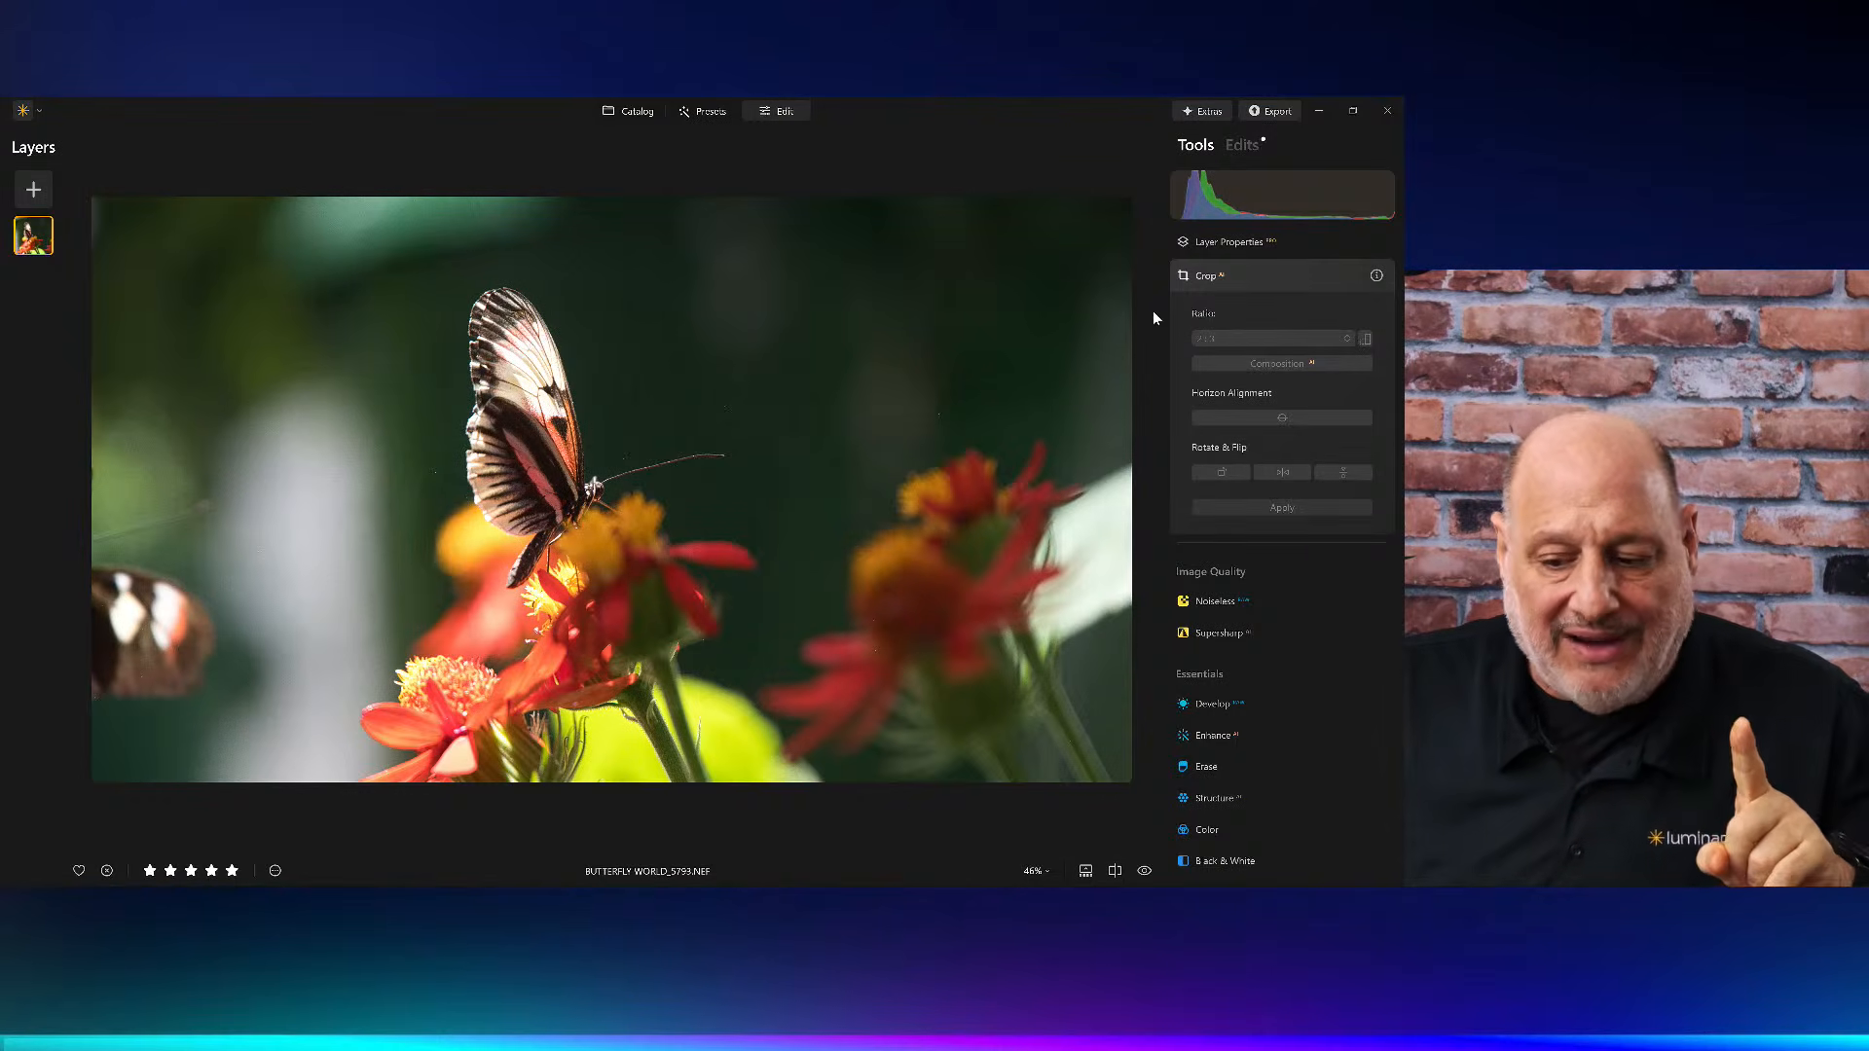
left_click(1260, 283)
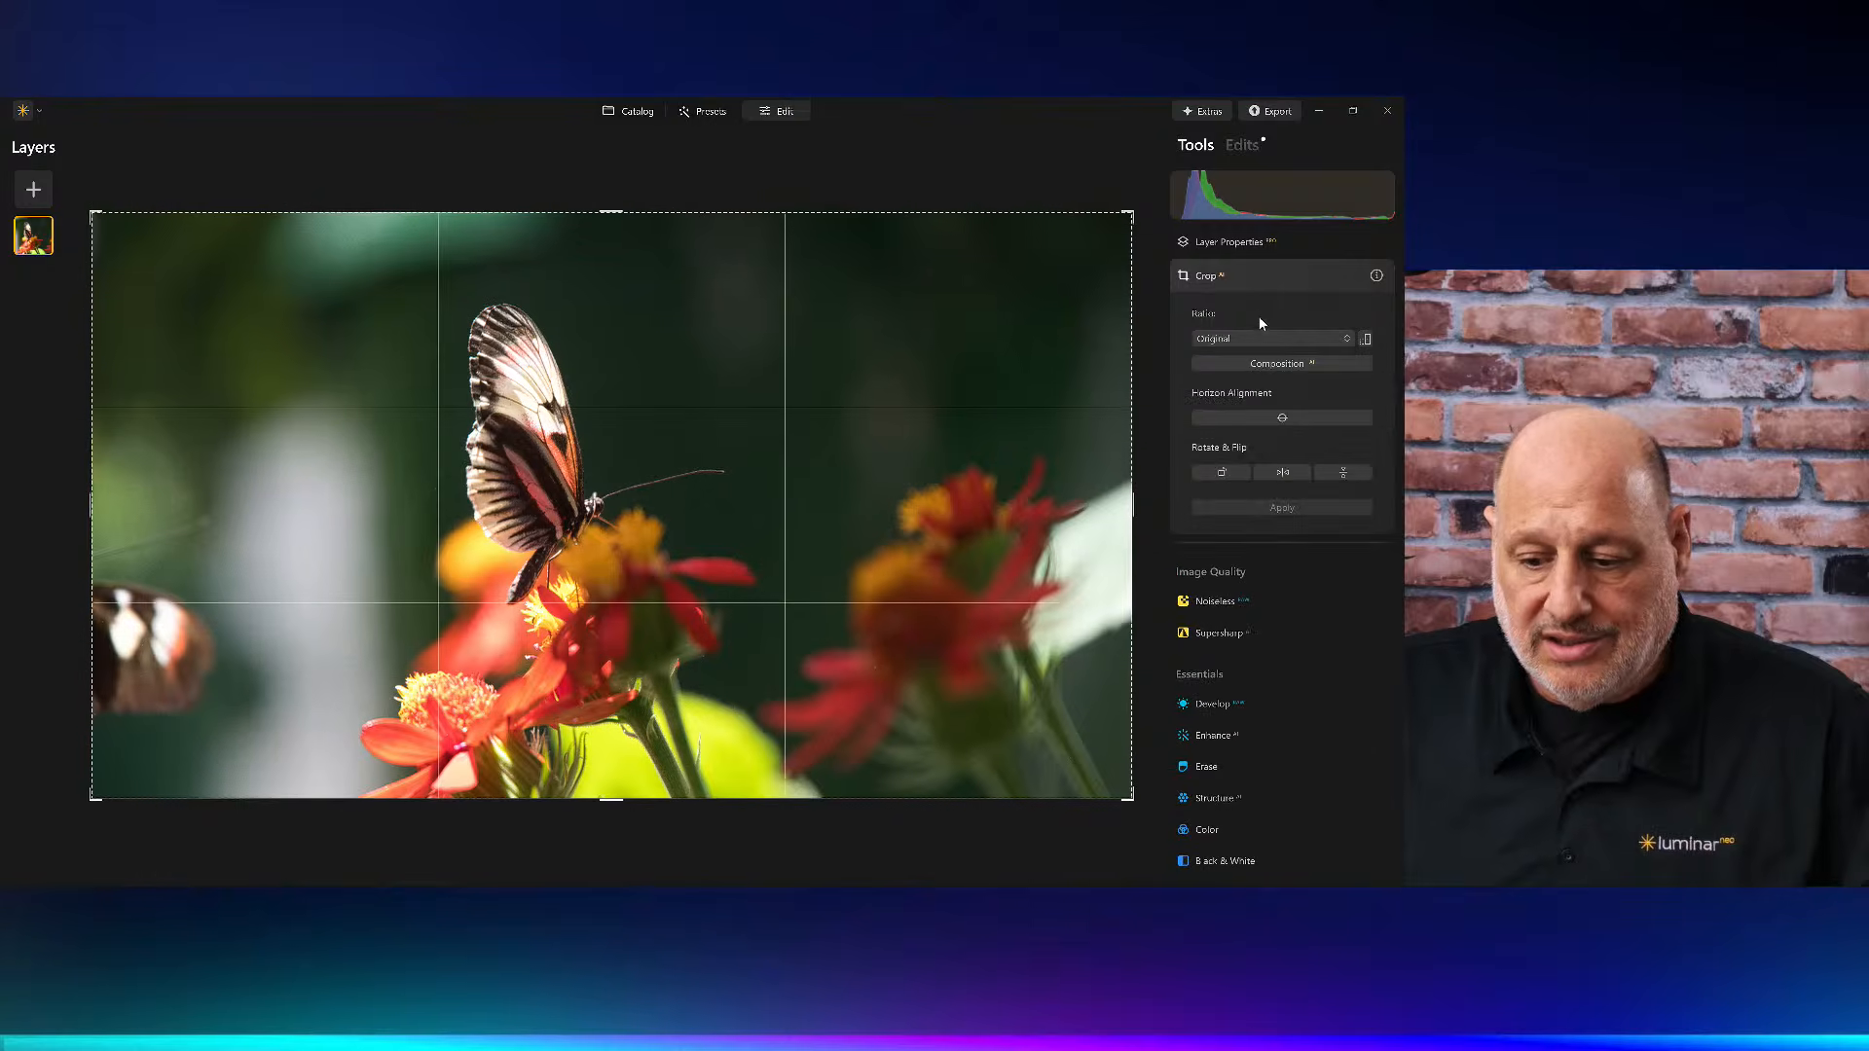
left_click(1254, 337)
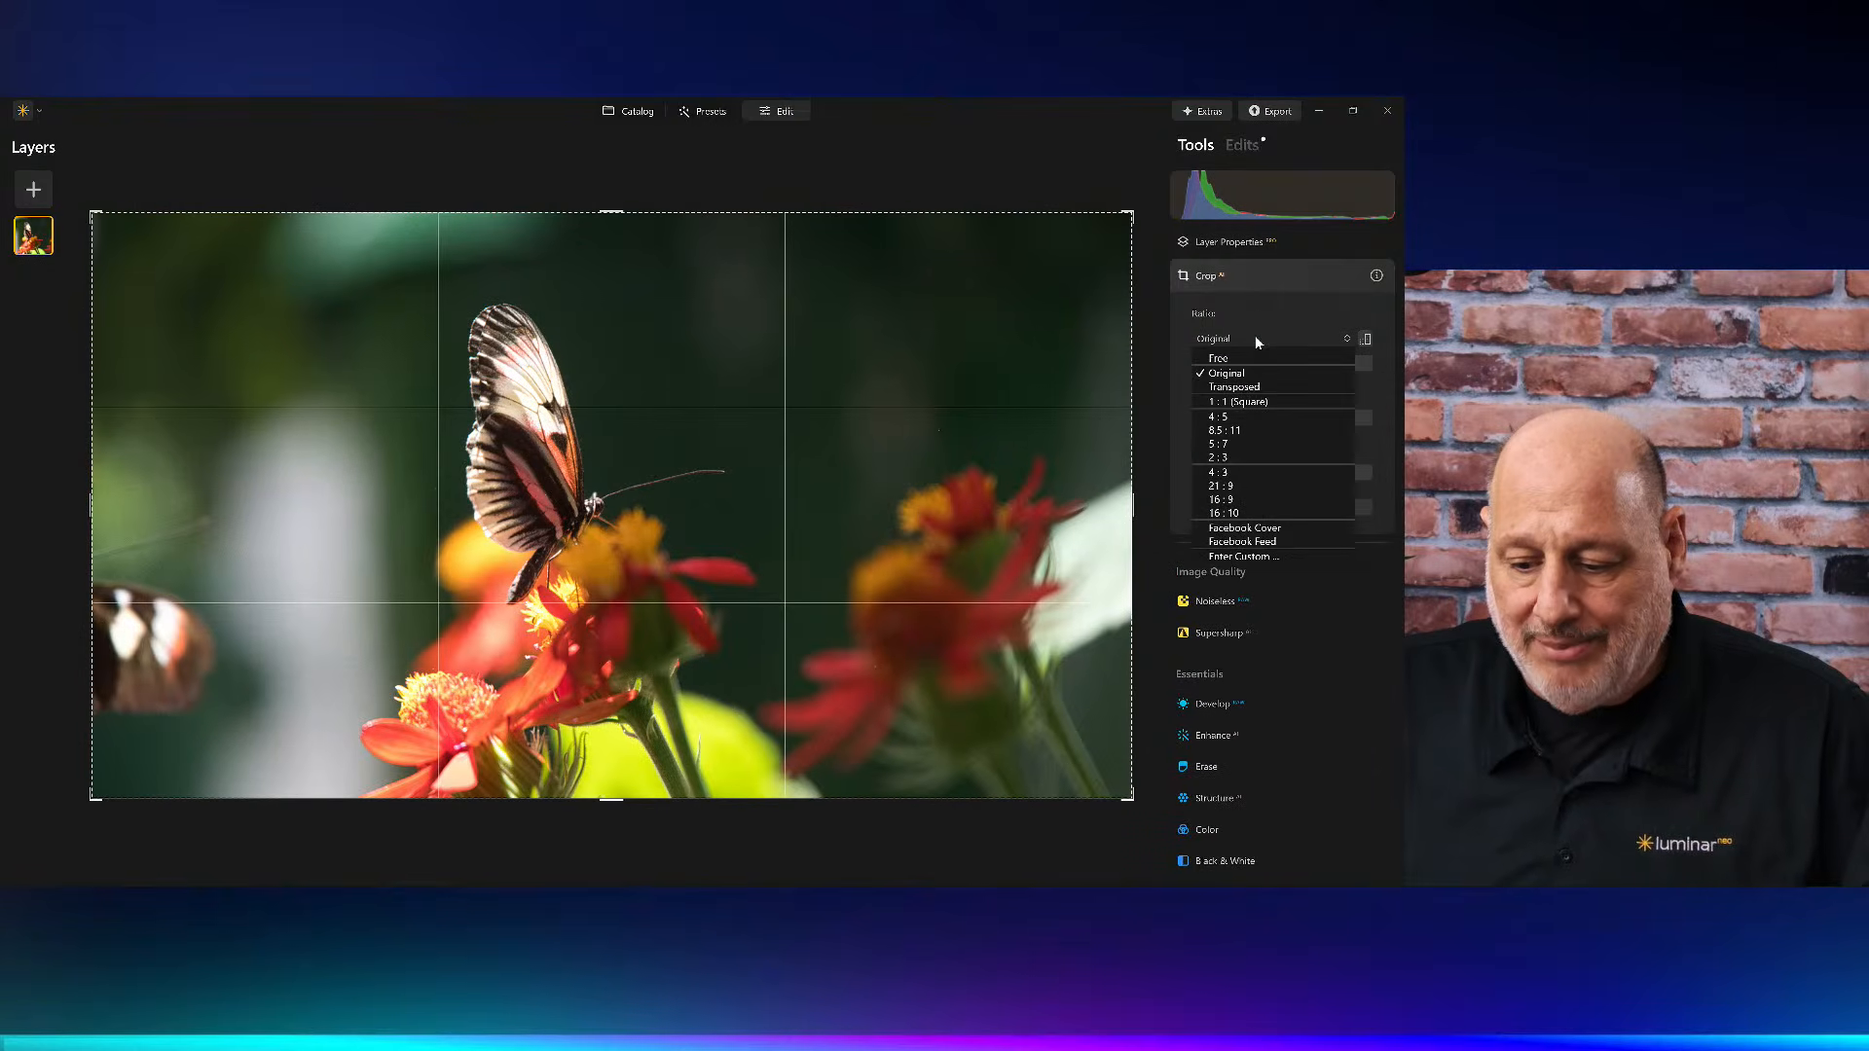
left_click(1238, 416)
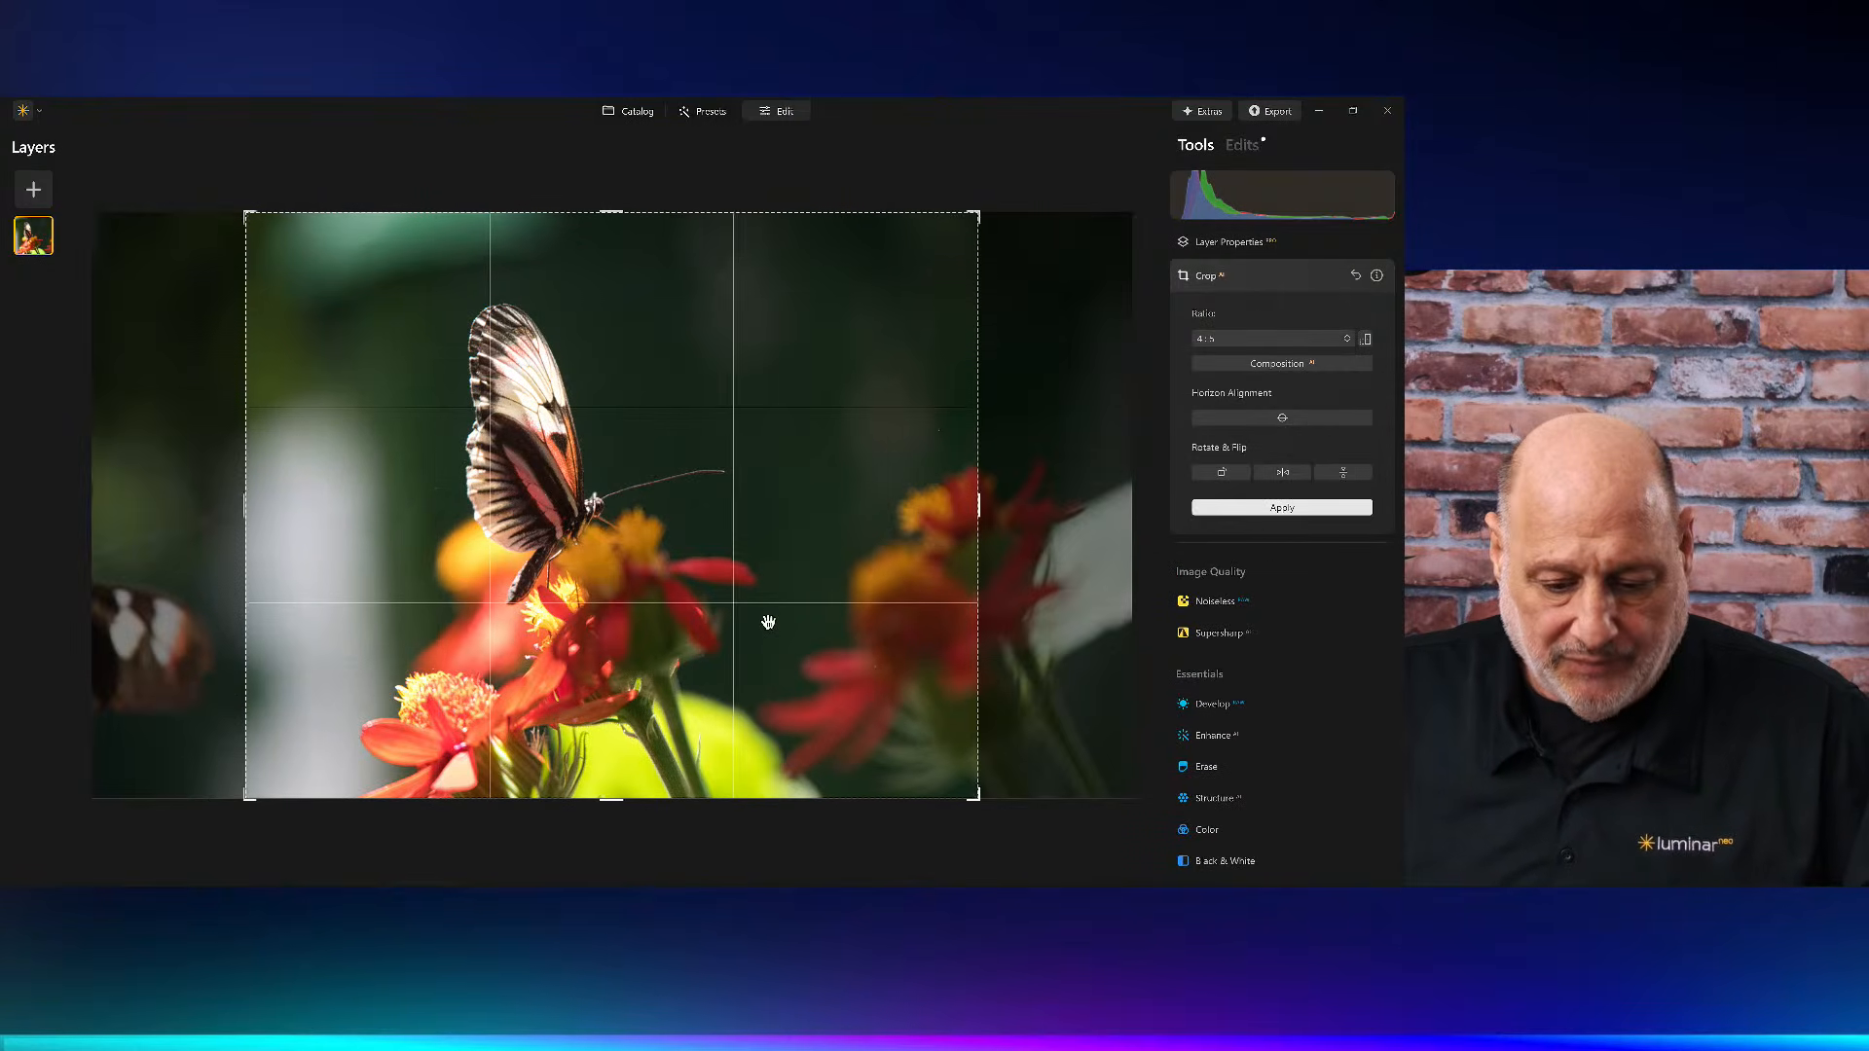
left_click_drag(971, 791, 920, 721)
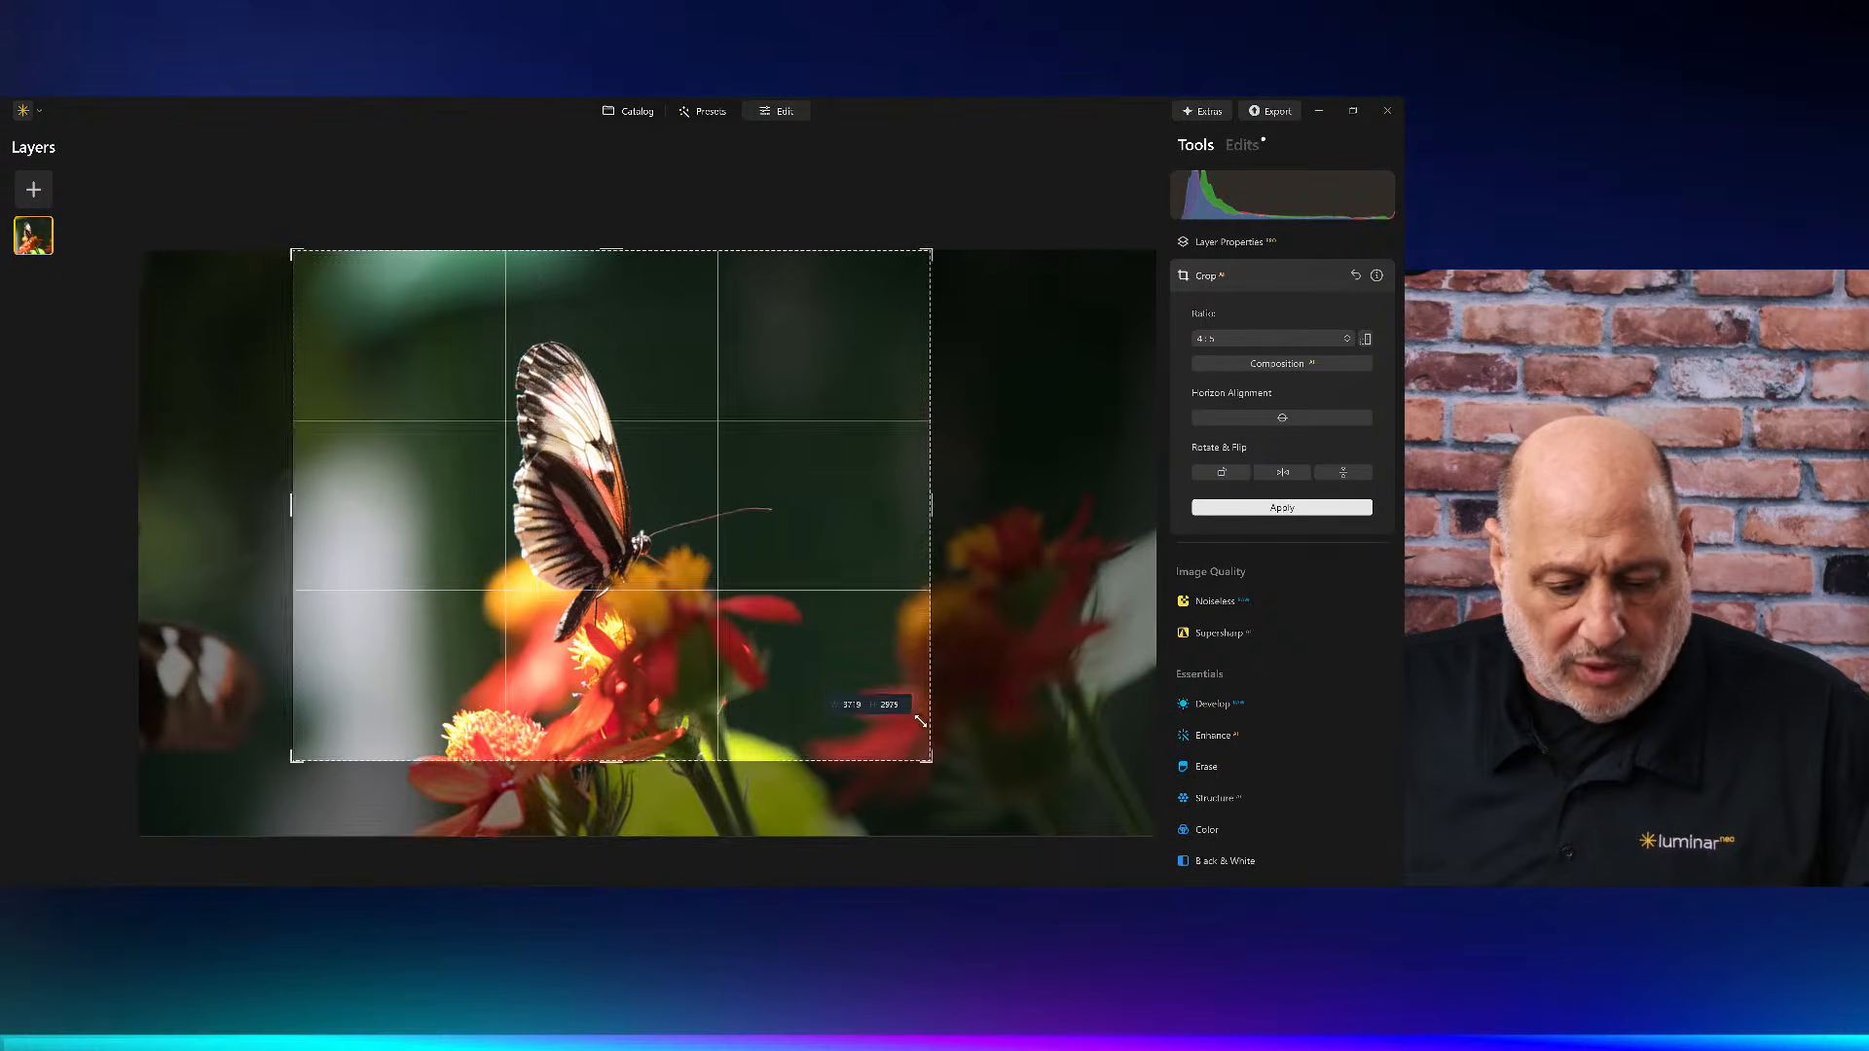
left_click_drag(818, 567, 738, 513)
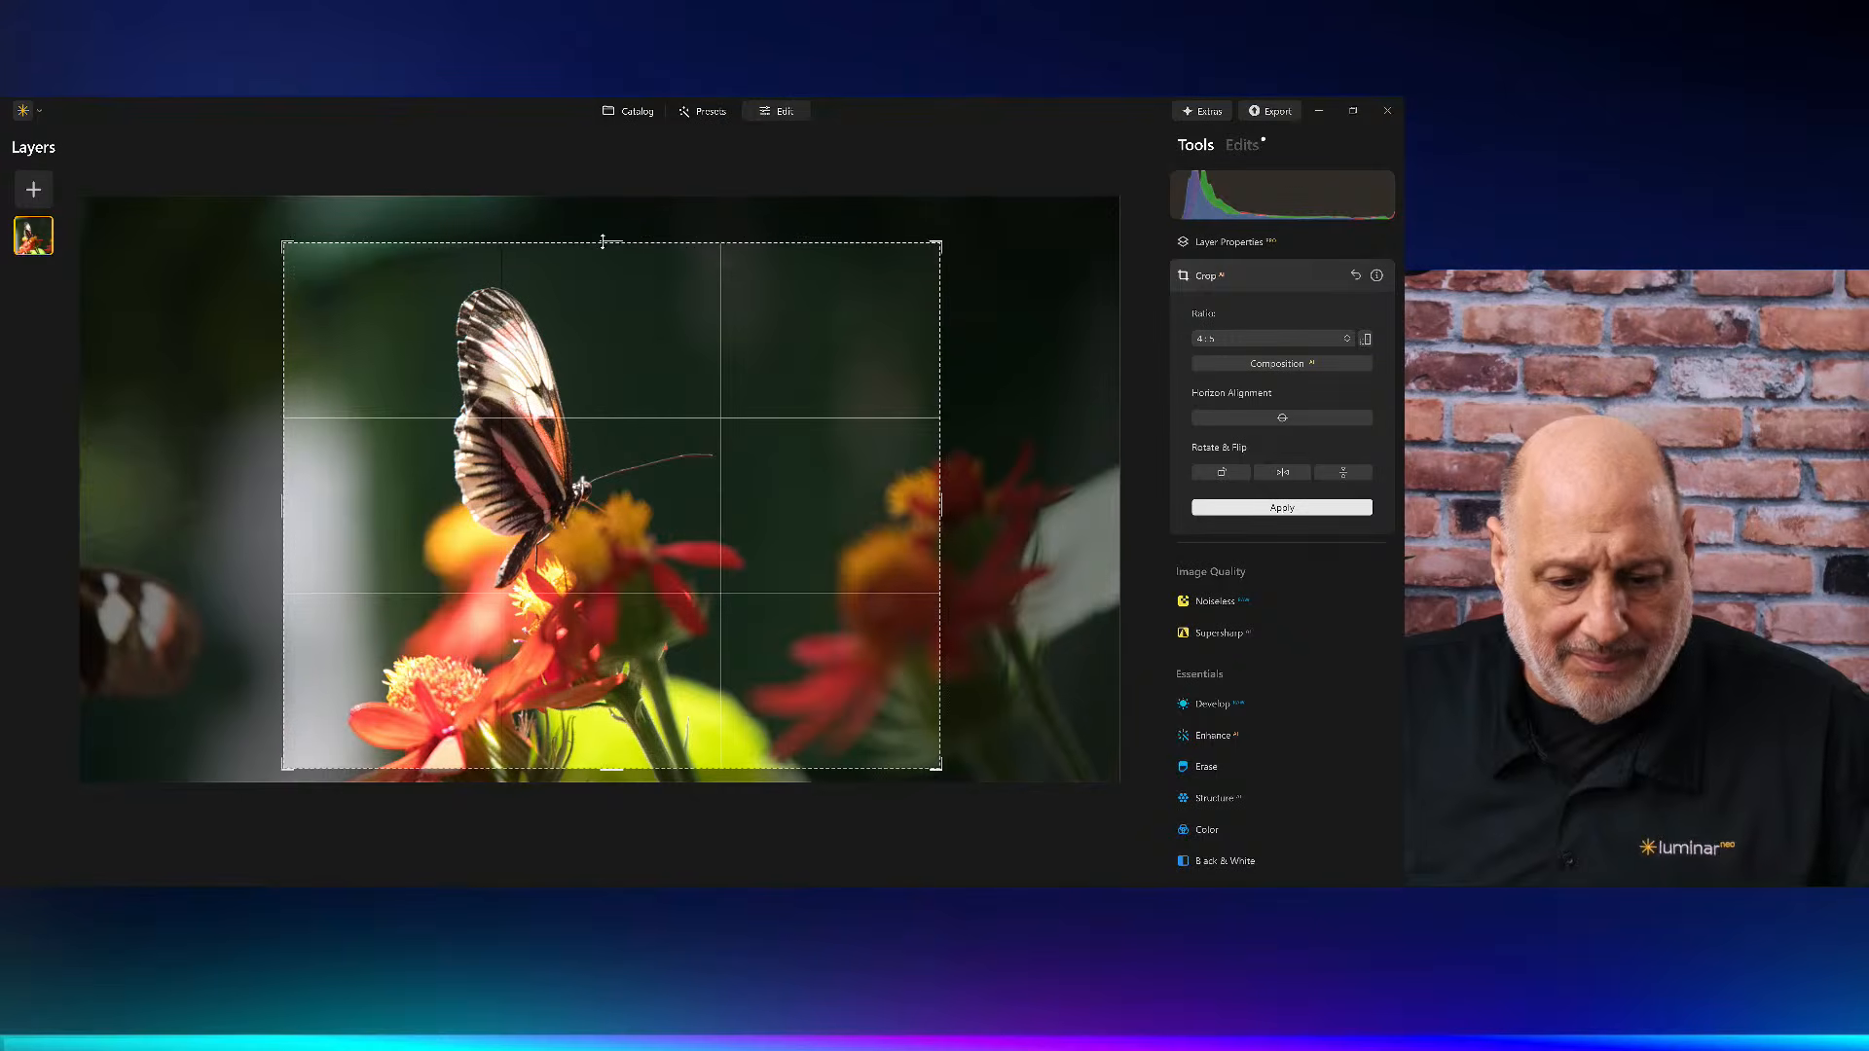
key("Return")
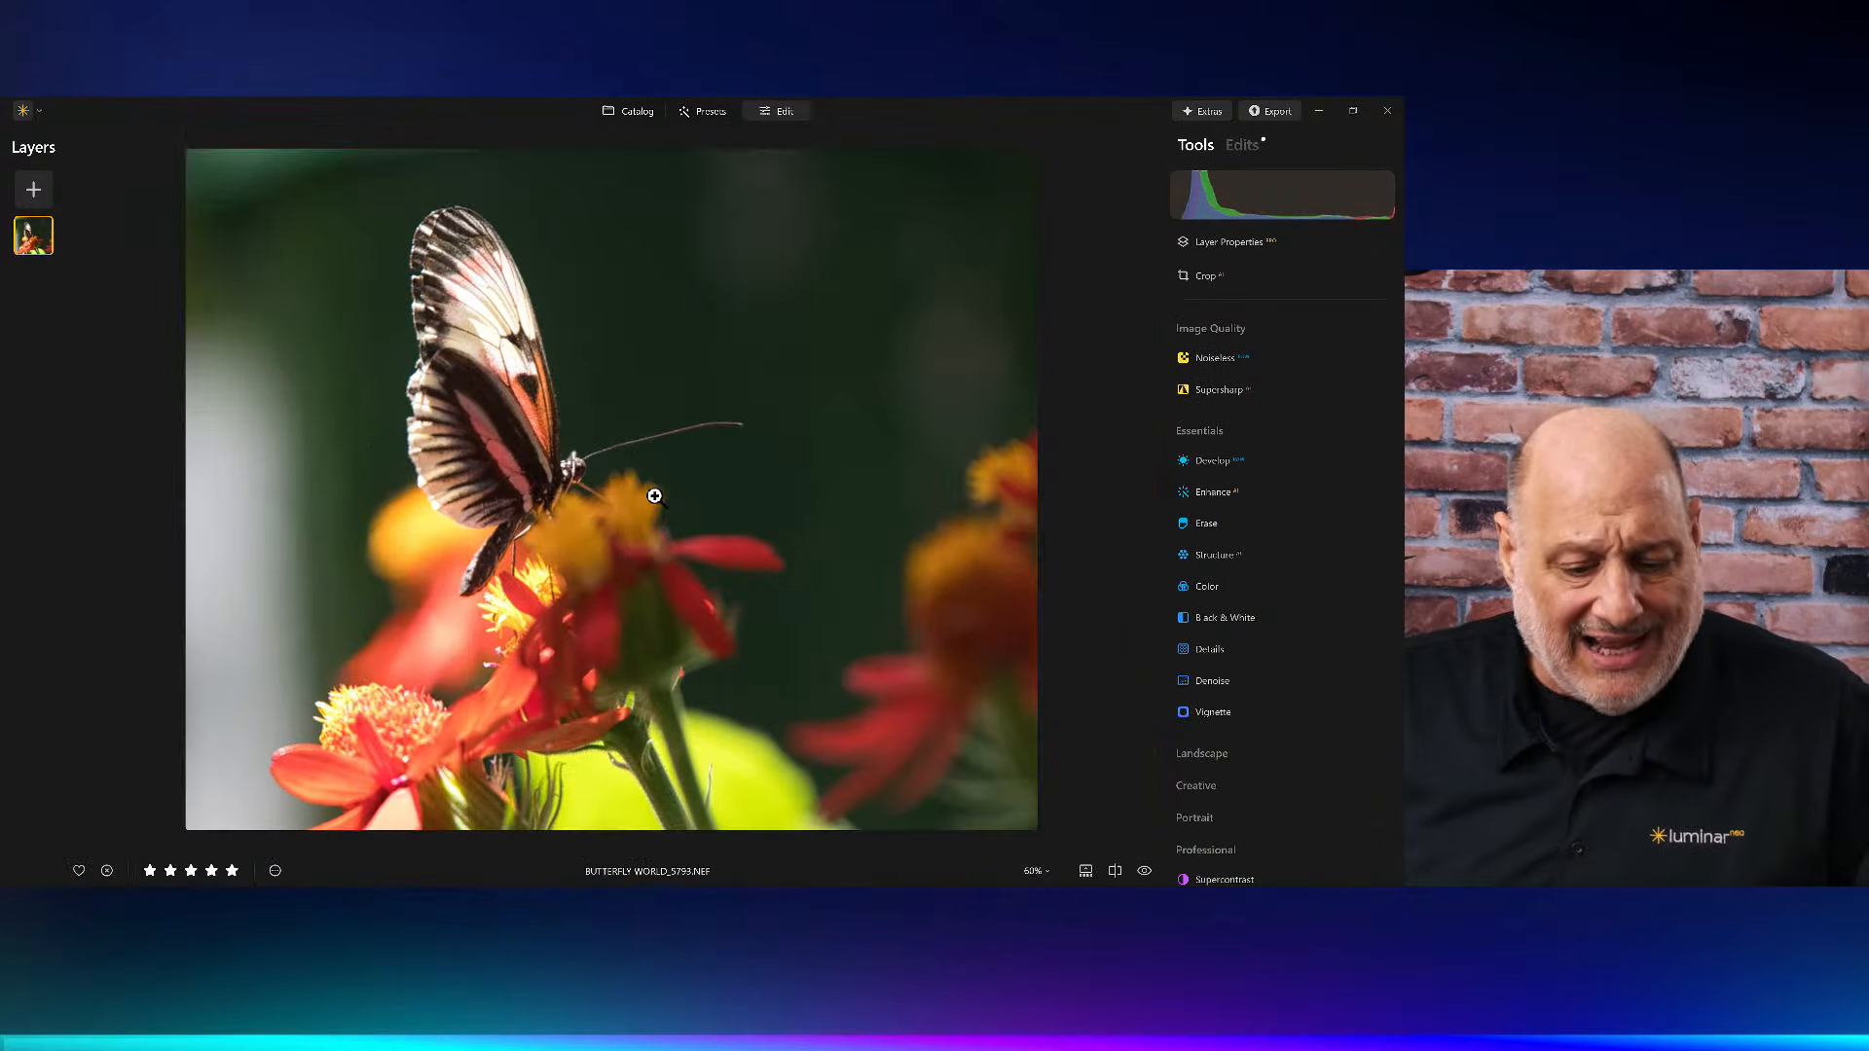
Apply the "Butterfly Art" preset to the cropped photo and review the edits it added, including the Mystical settings.
left_click(704, 109)
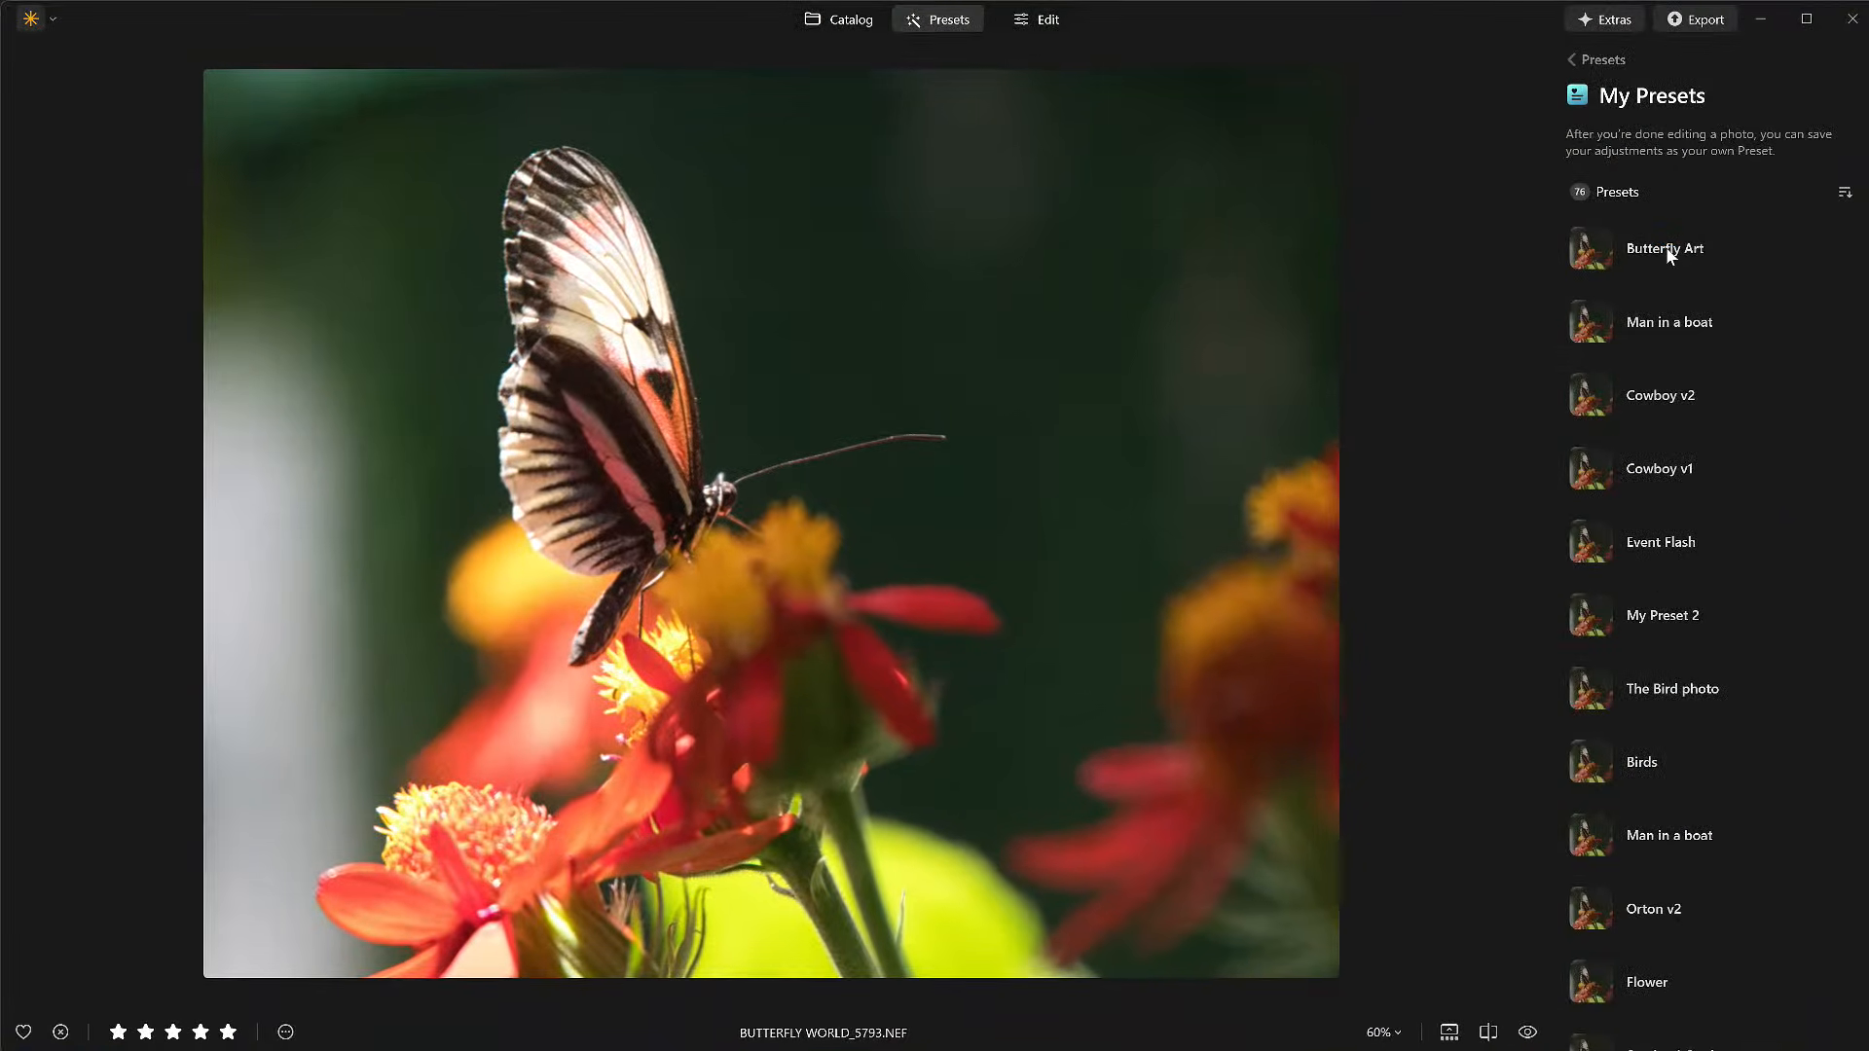
left_click(1668, 251)
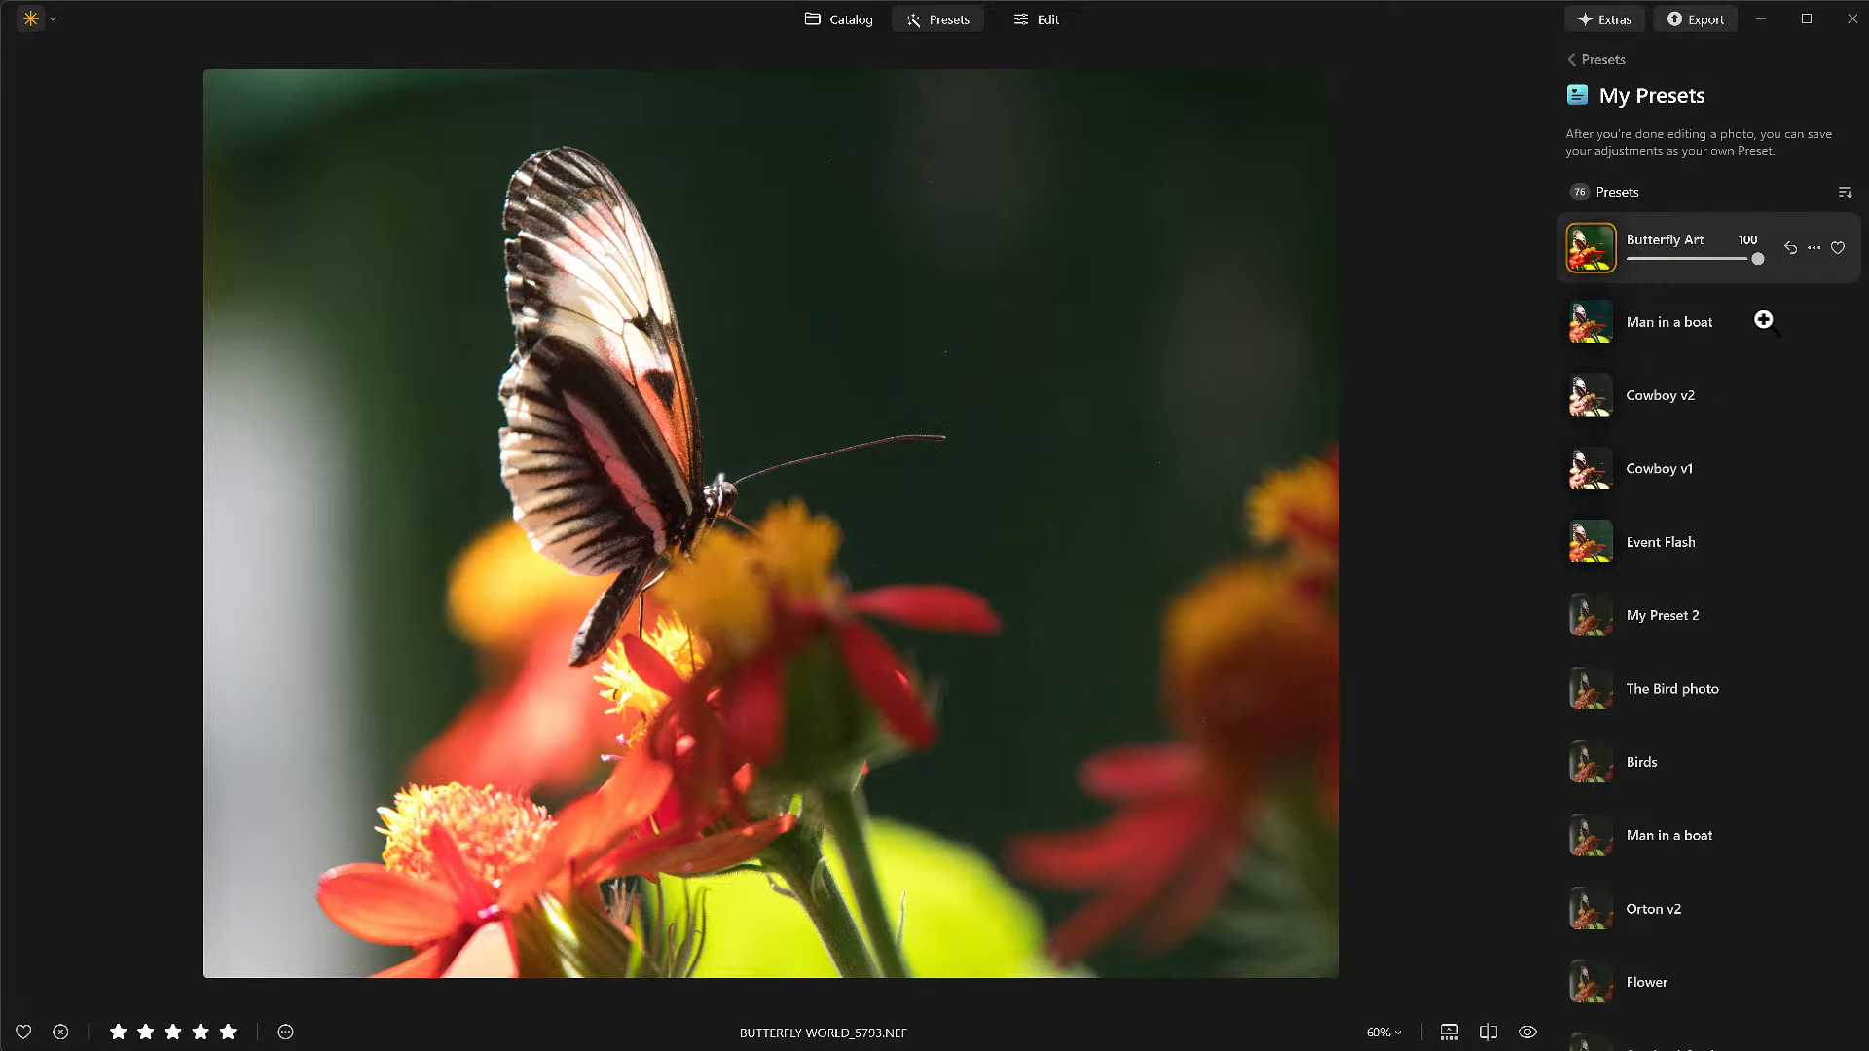
double_click(1648, 241)
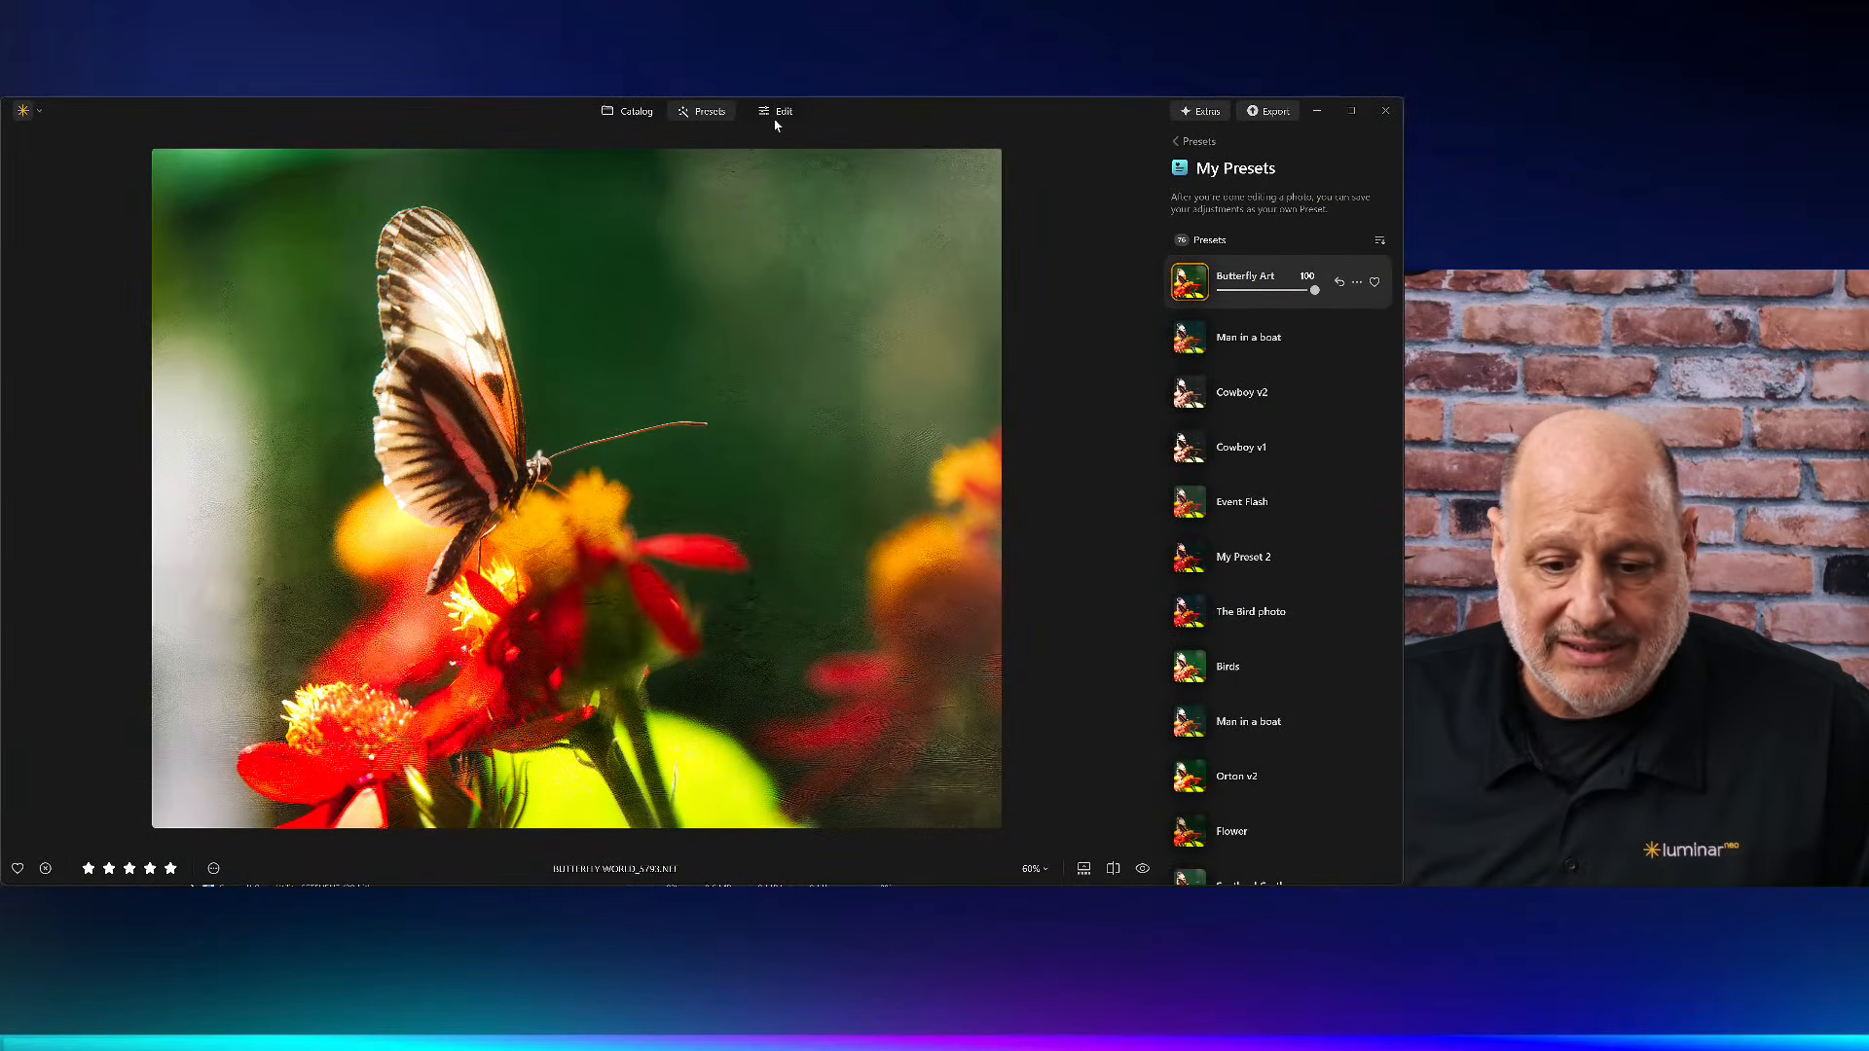
left_click(776, 115)
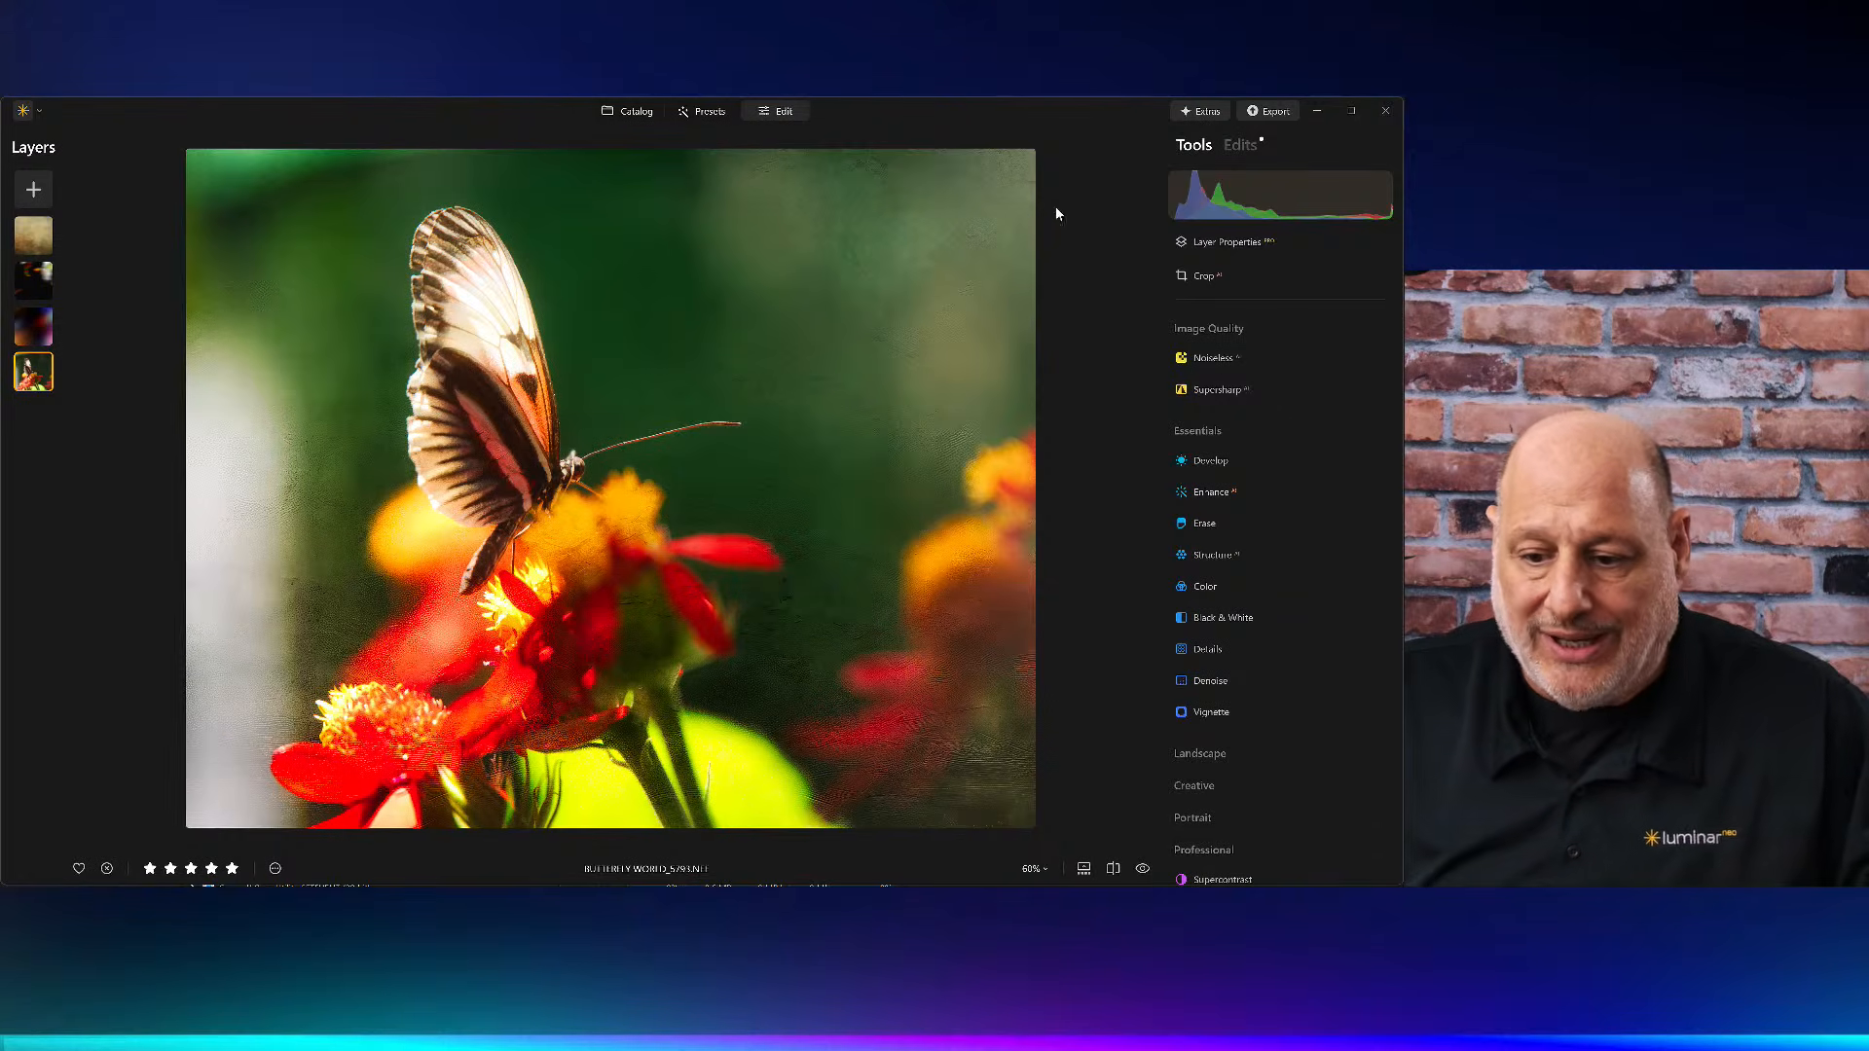
left_click(1246, 146)
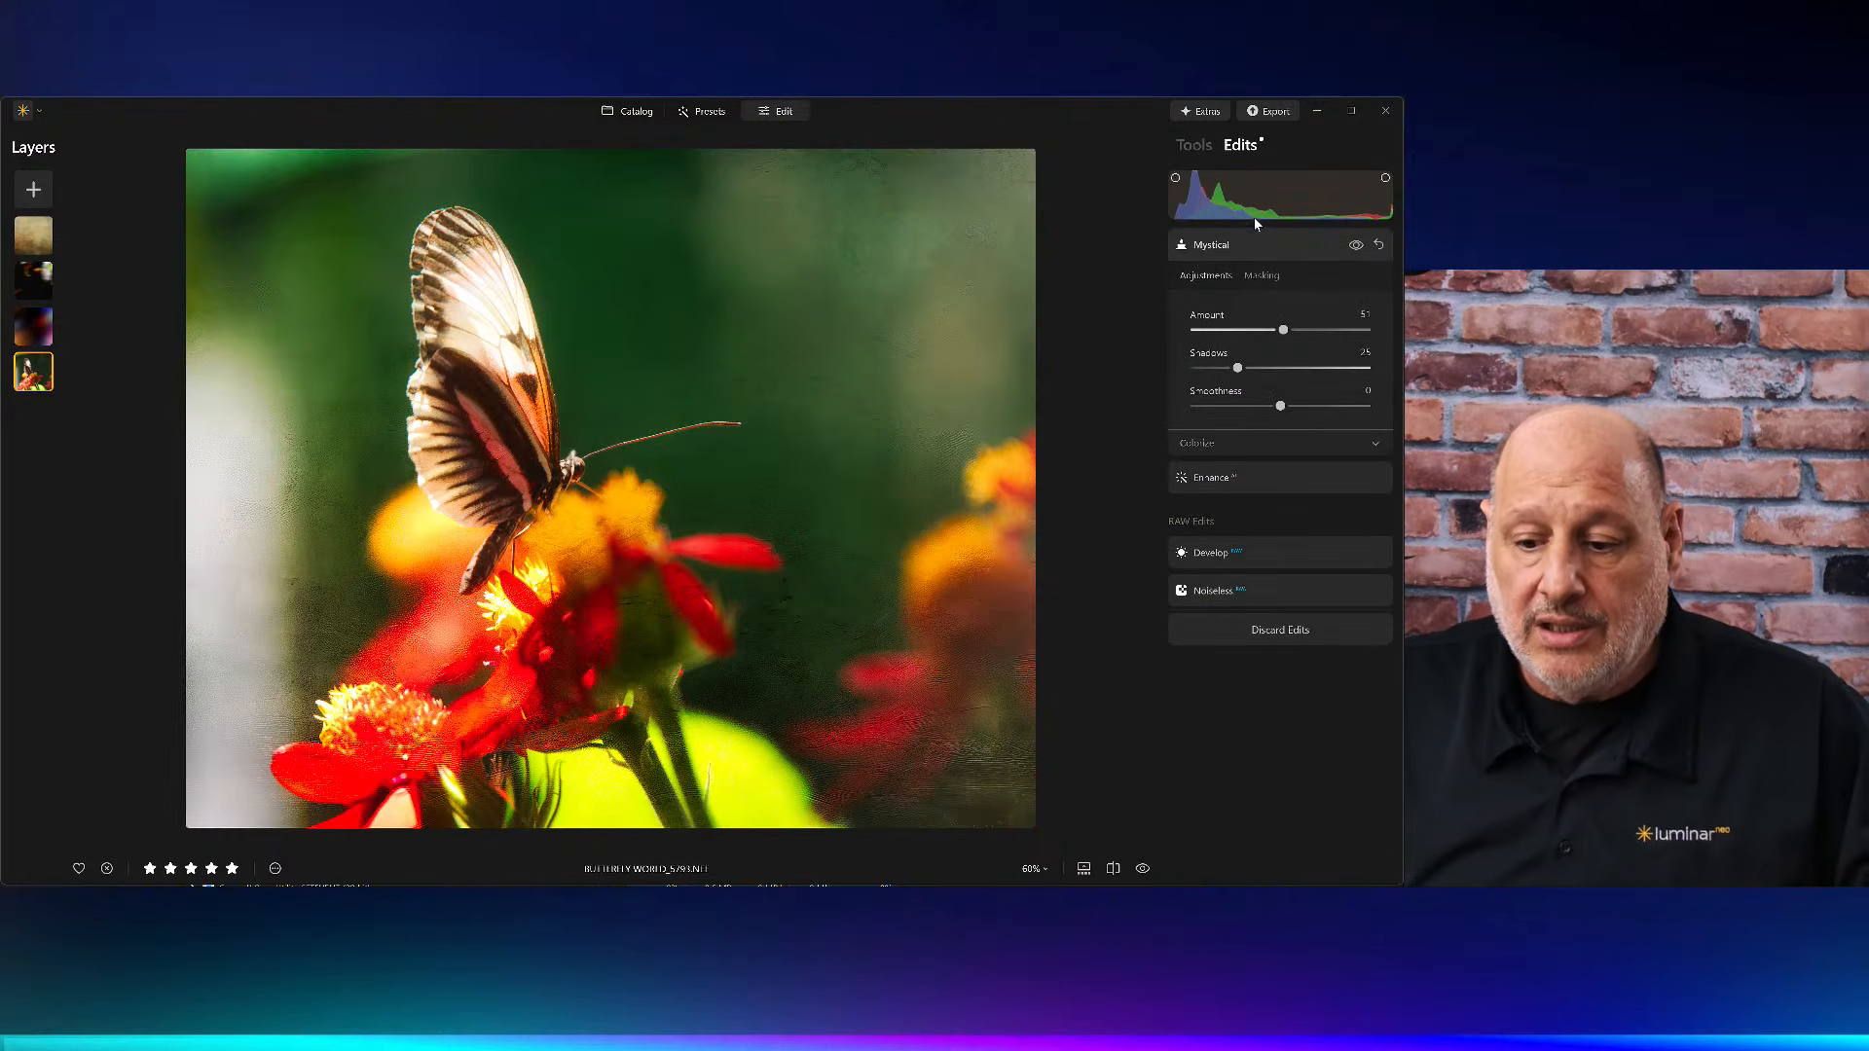
left_click(1259, 245)
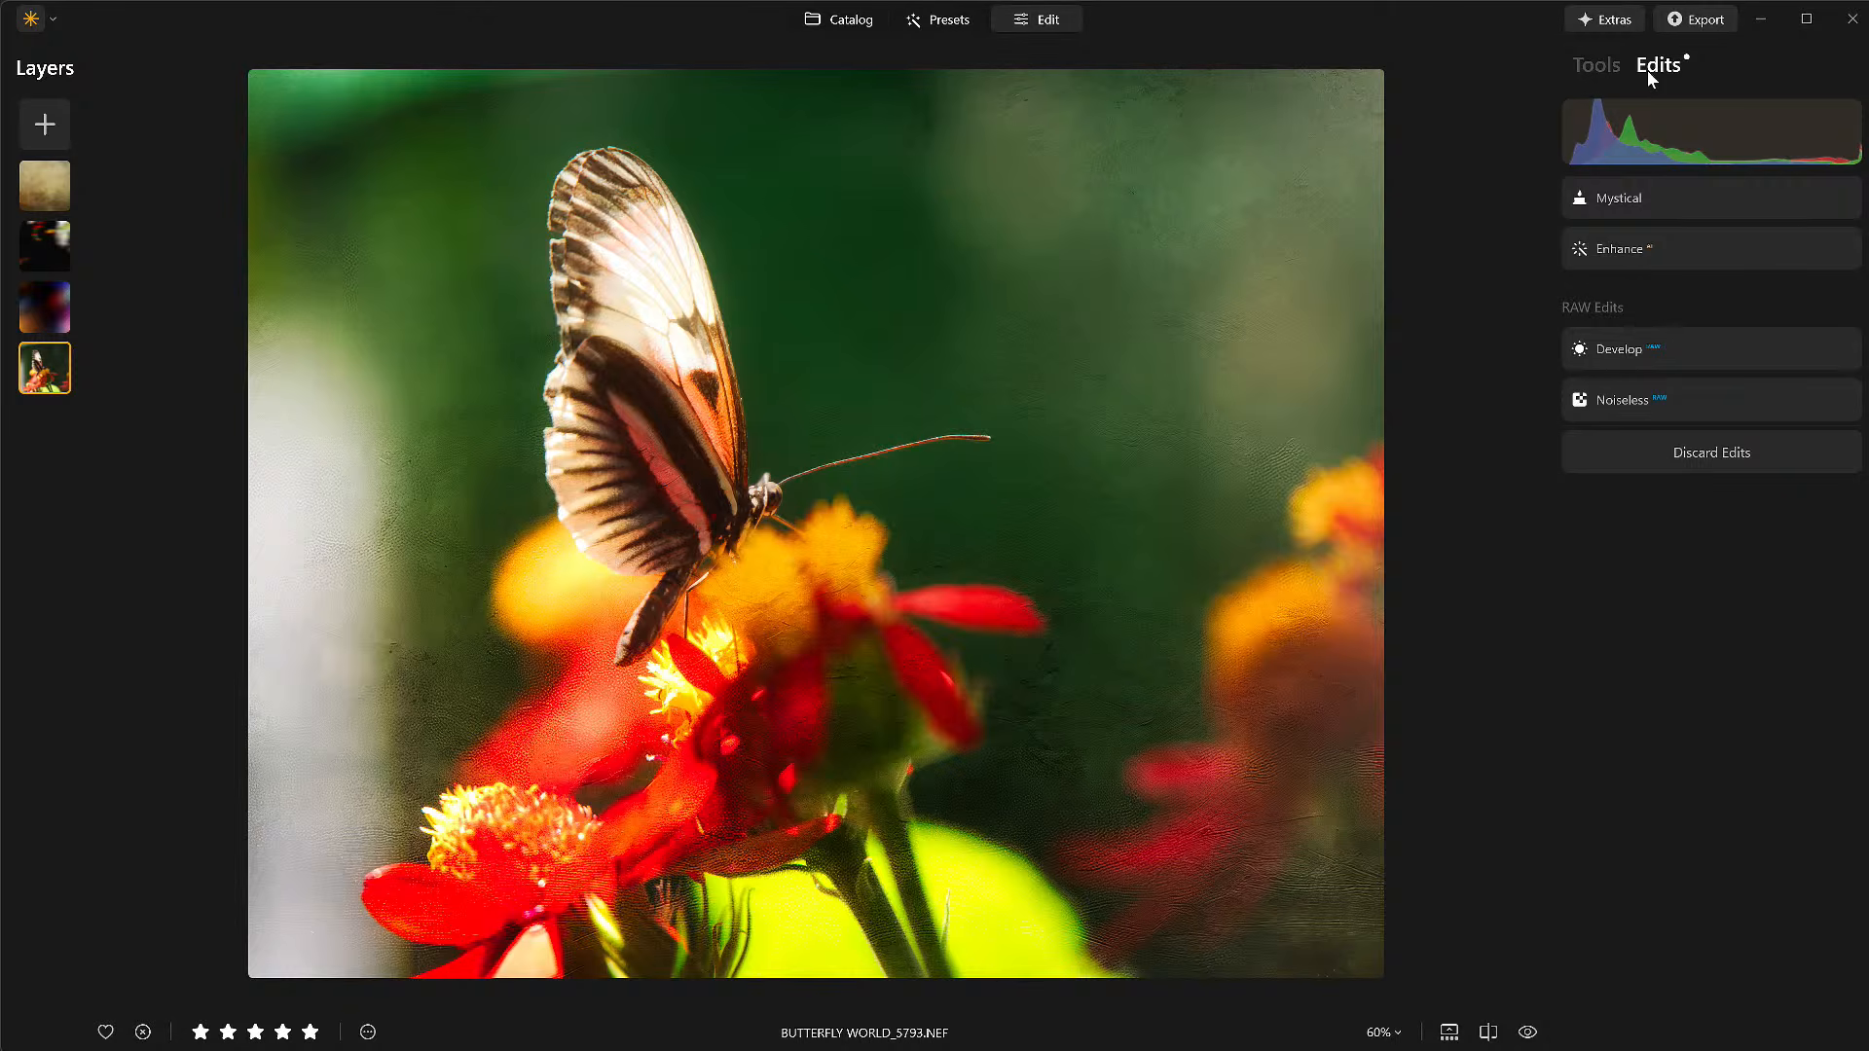
Recrop the photo to a 2:3 ratio around the butterfly and flowers, leaving out the partial butterfly at the edge.
left_click(1601, 66)
left_click(1608, 240)
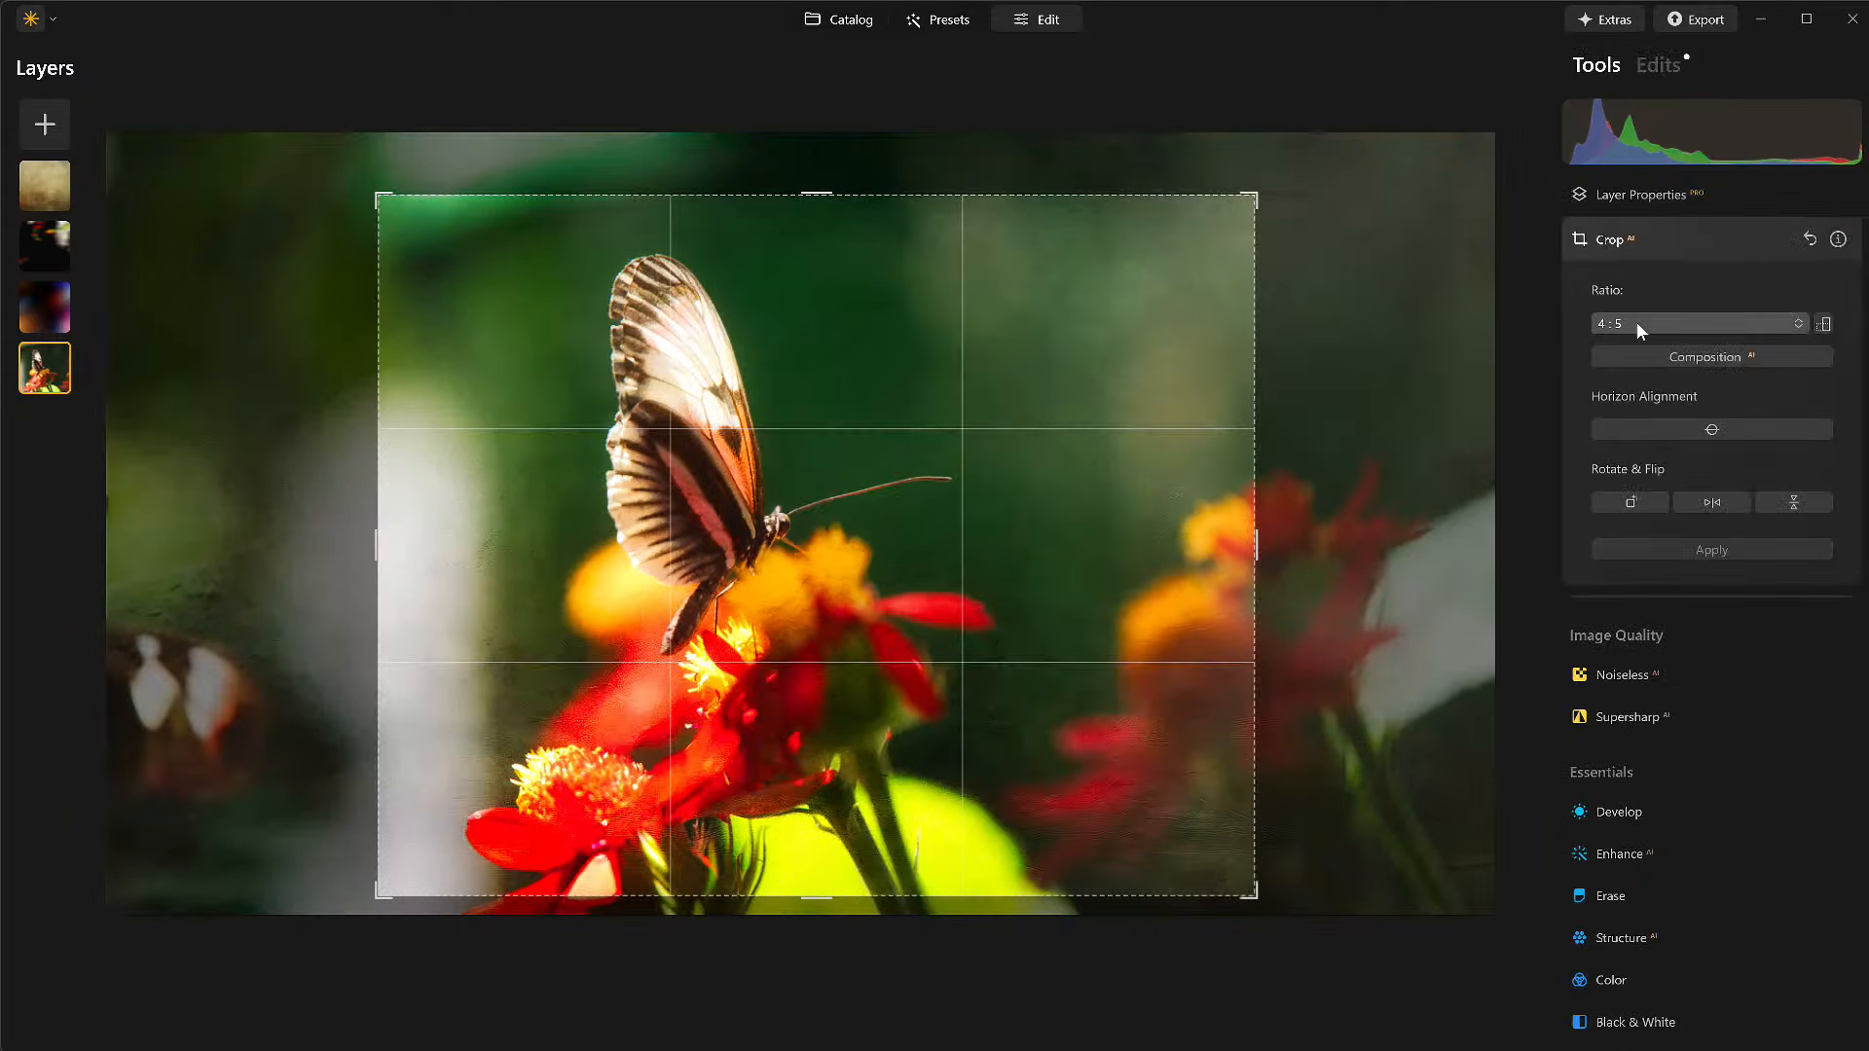
left_click(1636, 325)
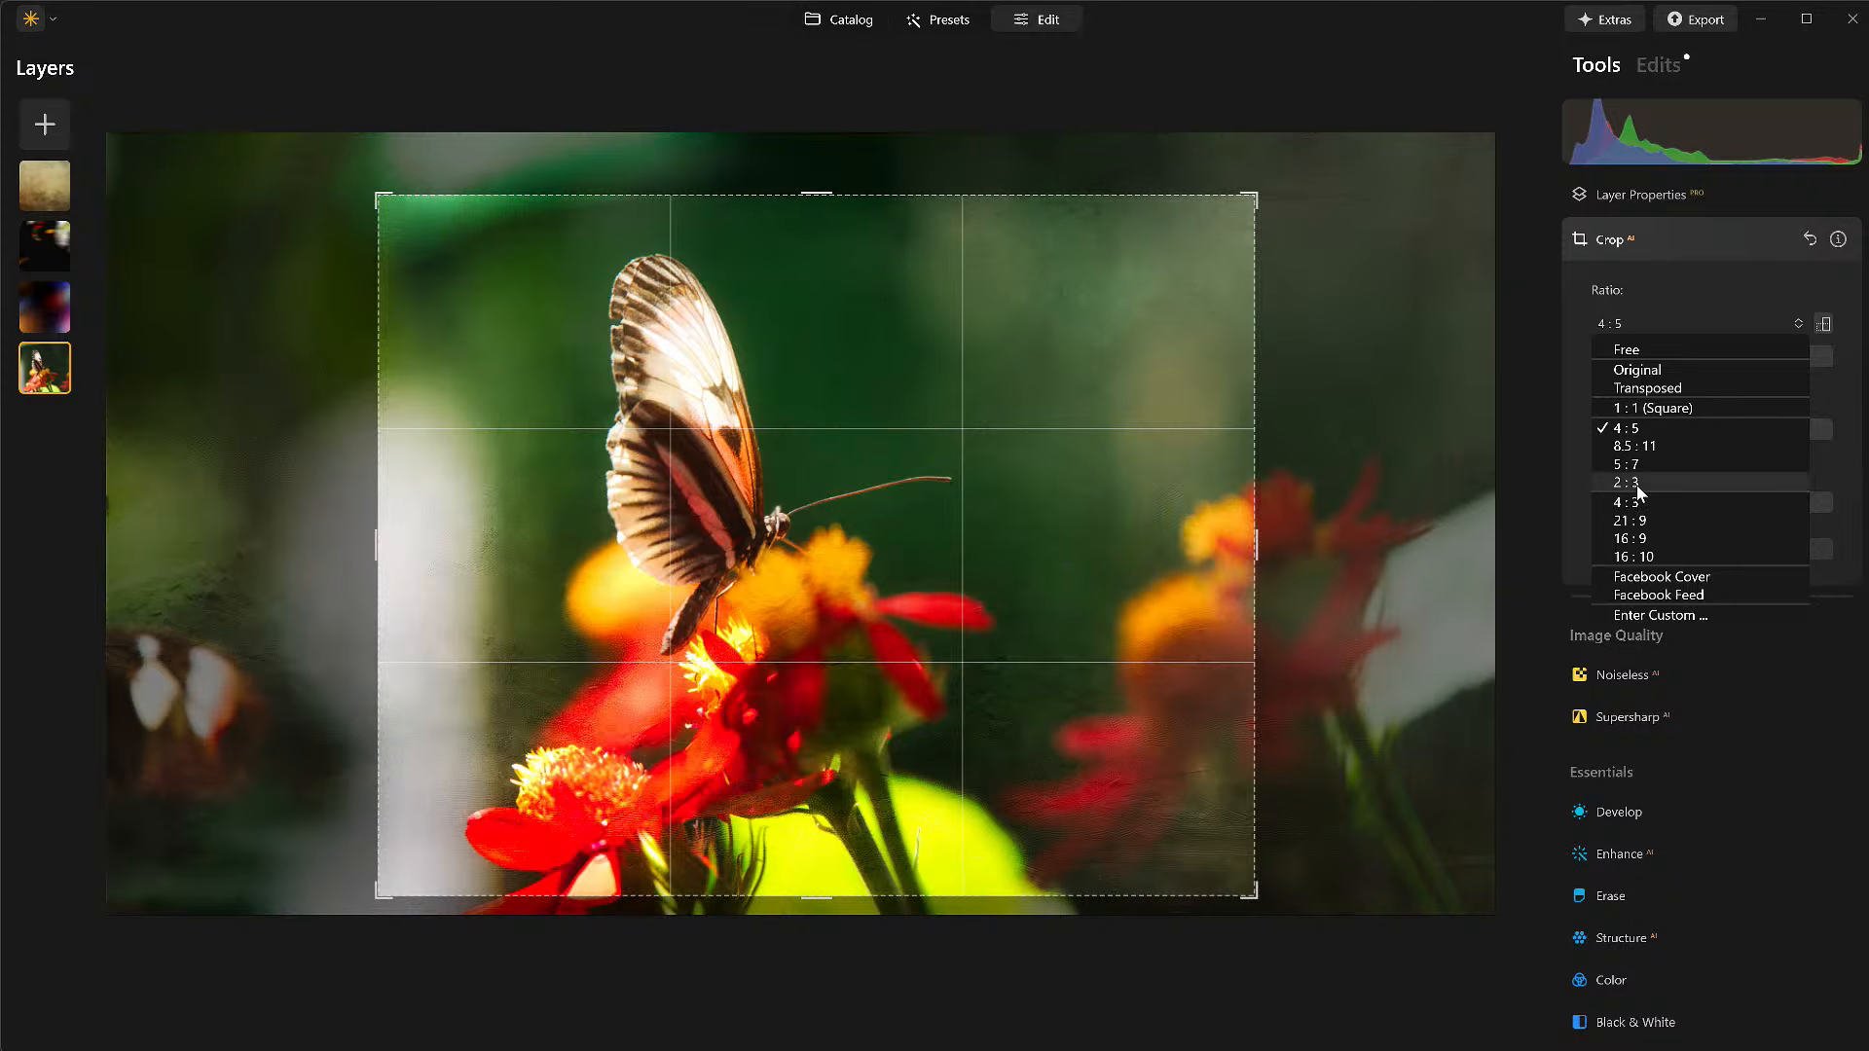
left_click(1637, 482)
left_click_drag(230, 543, 297, 571)
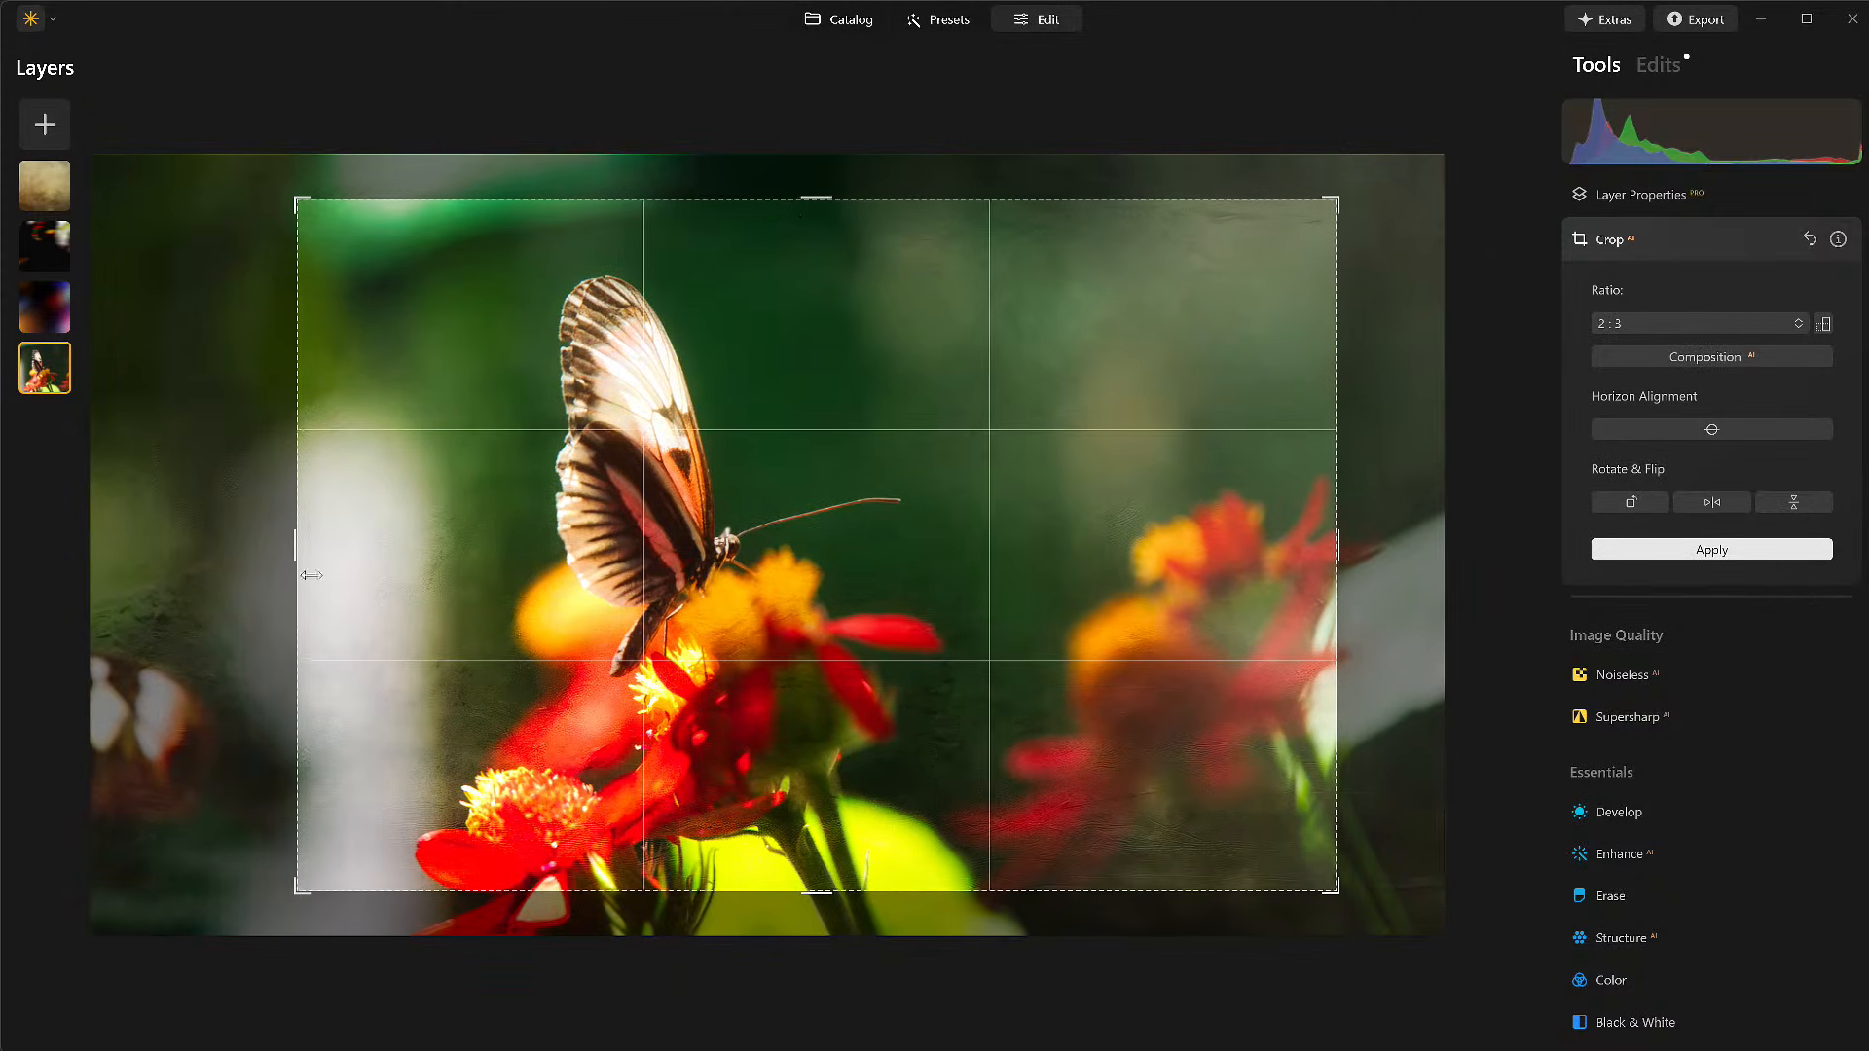
left_click_drag(923, 745, 909, 672)
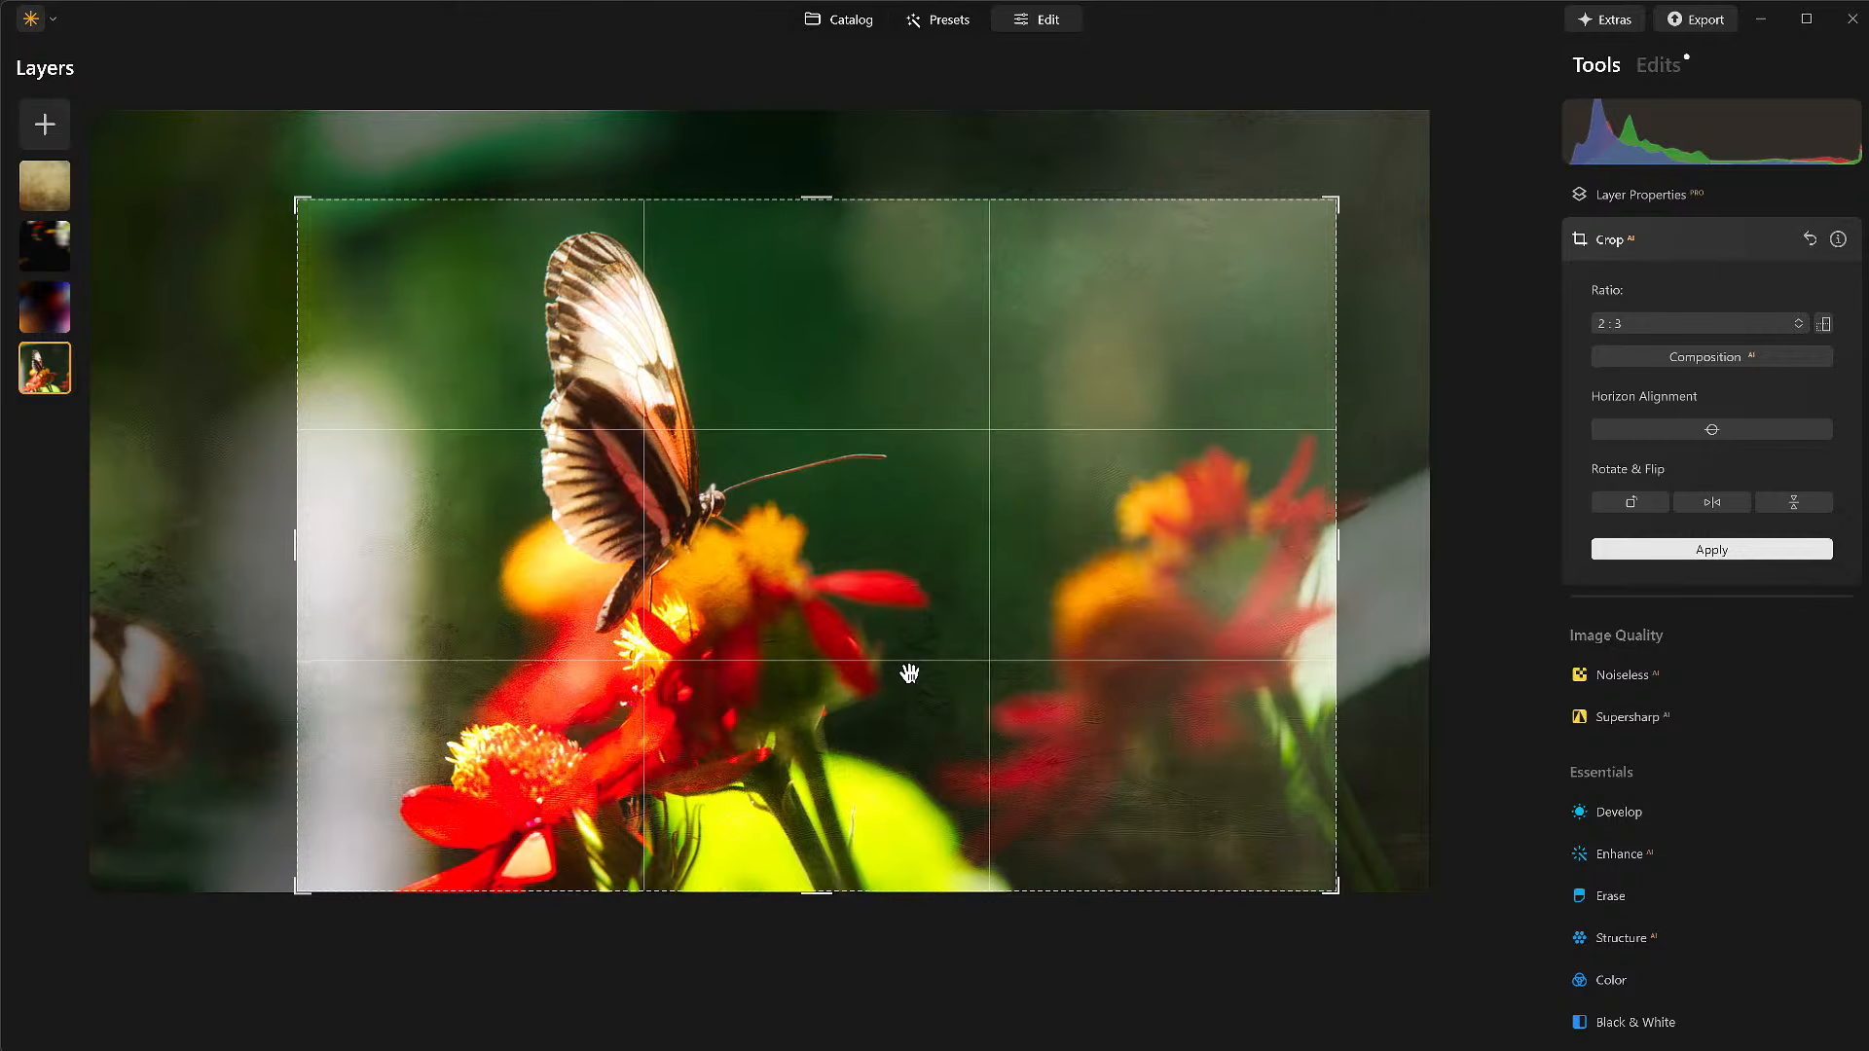
key("Return")
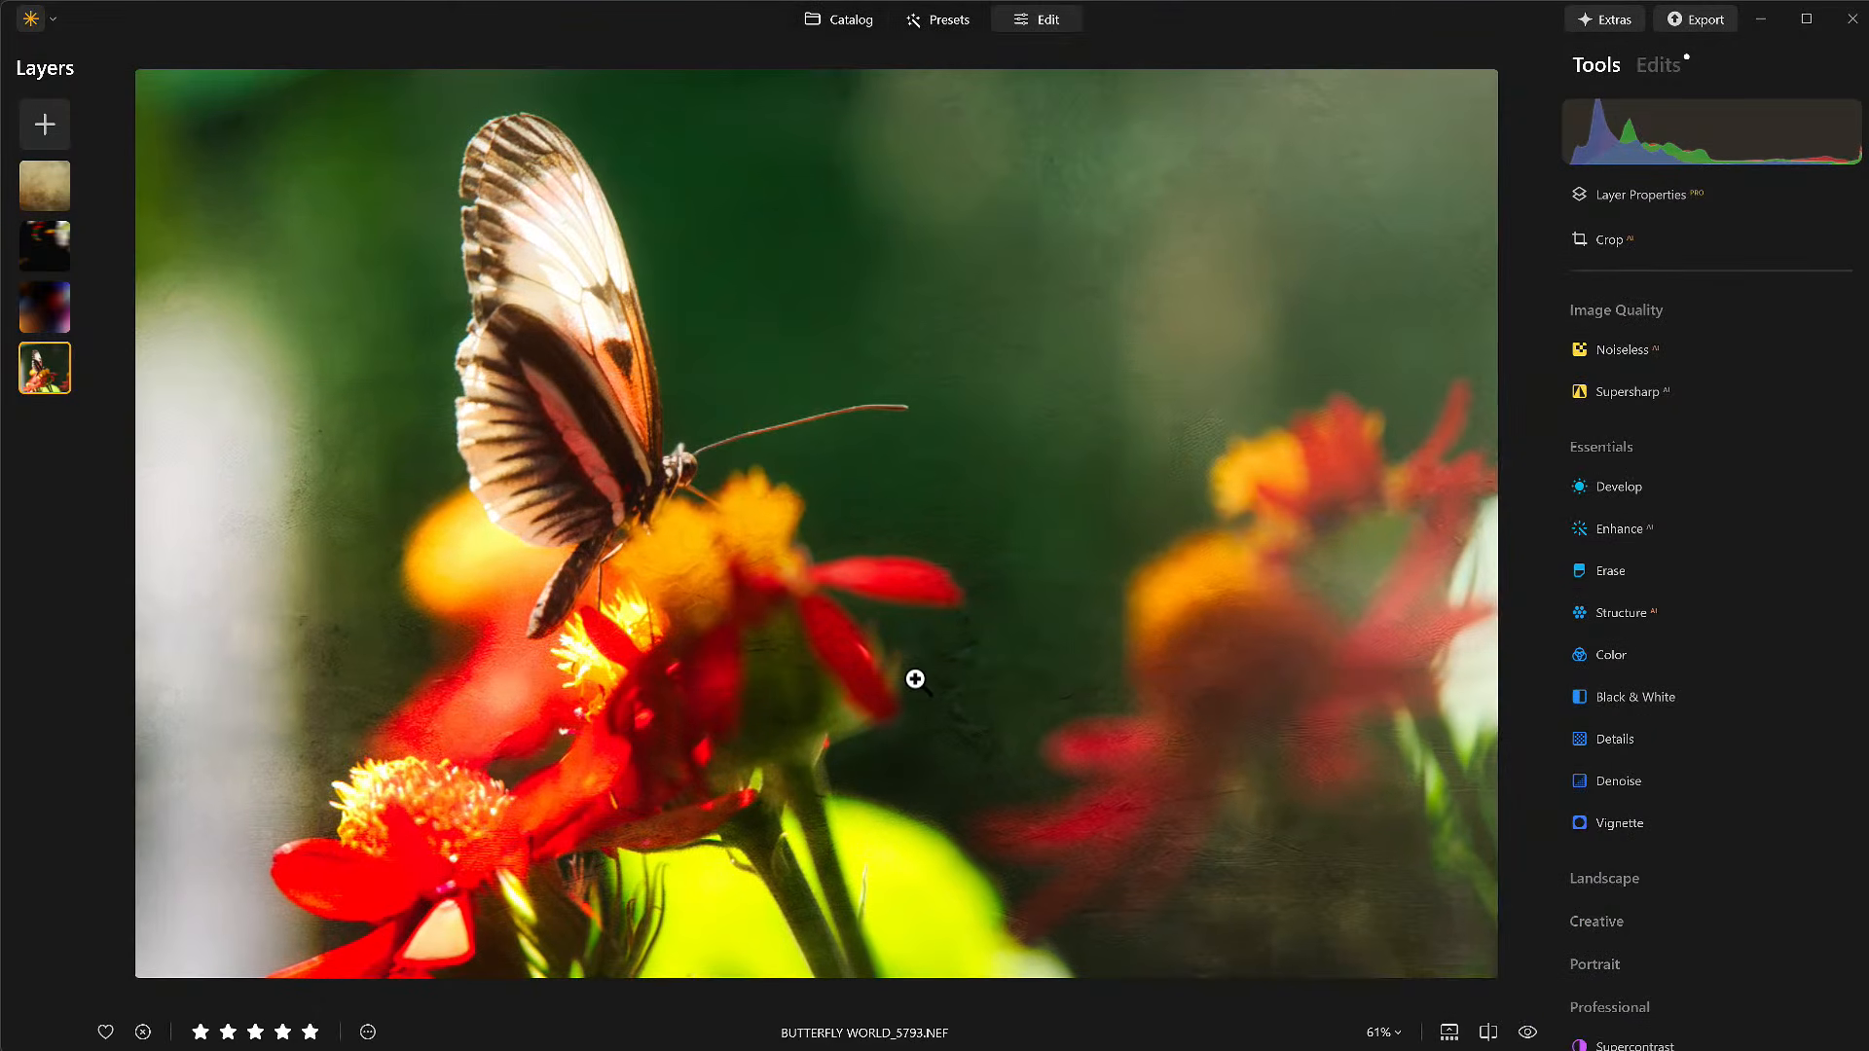
Reposition the 2:3 crop to leave more space above the butterfly and less below the flowers.
key("c")
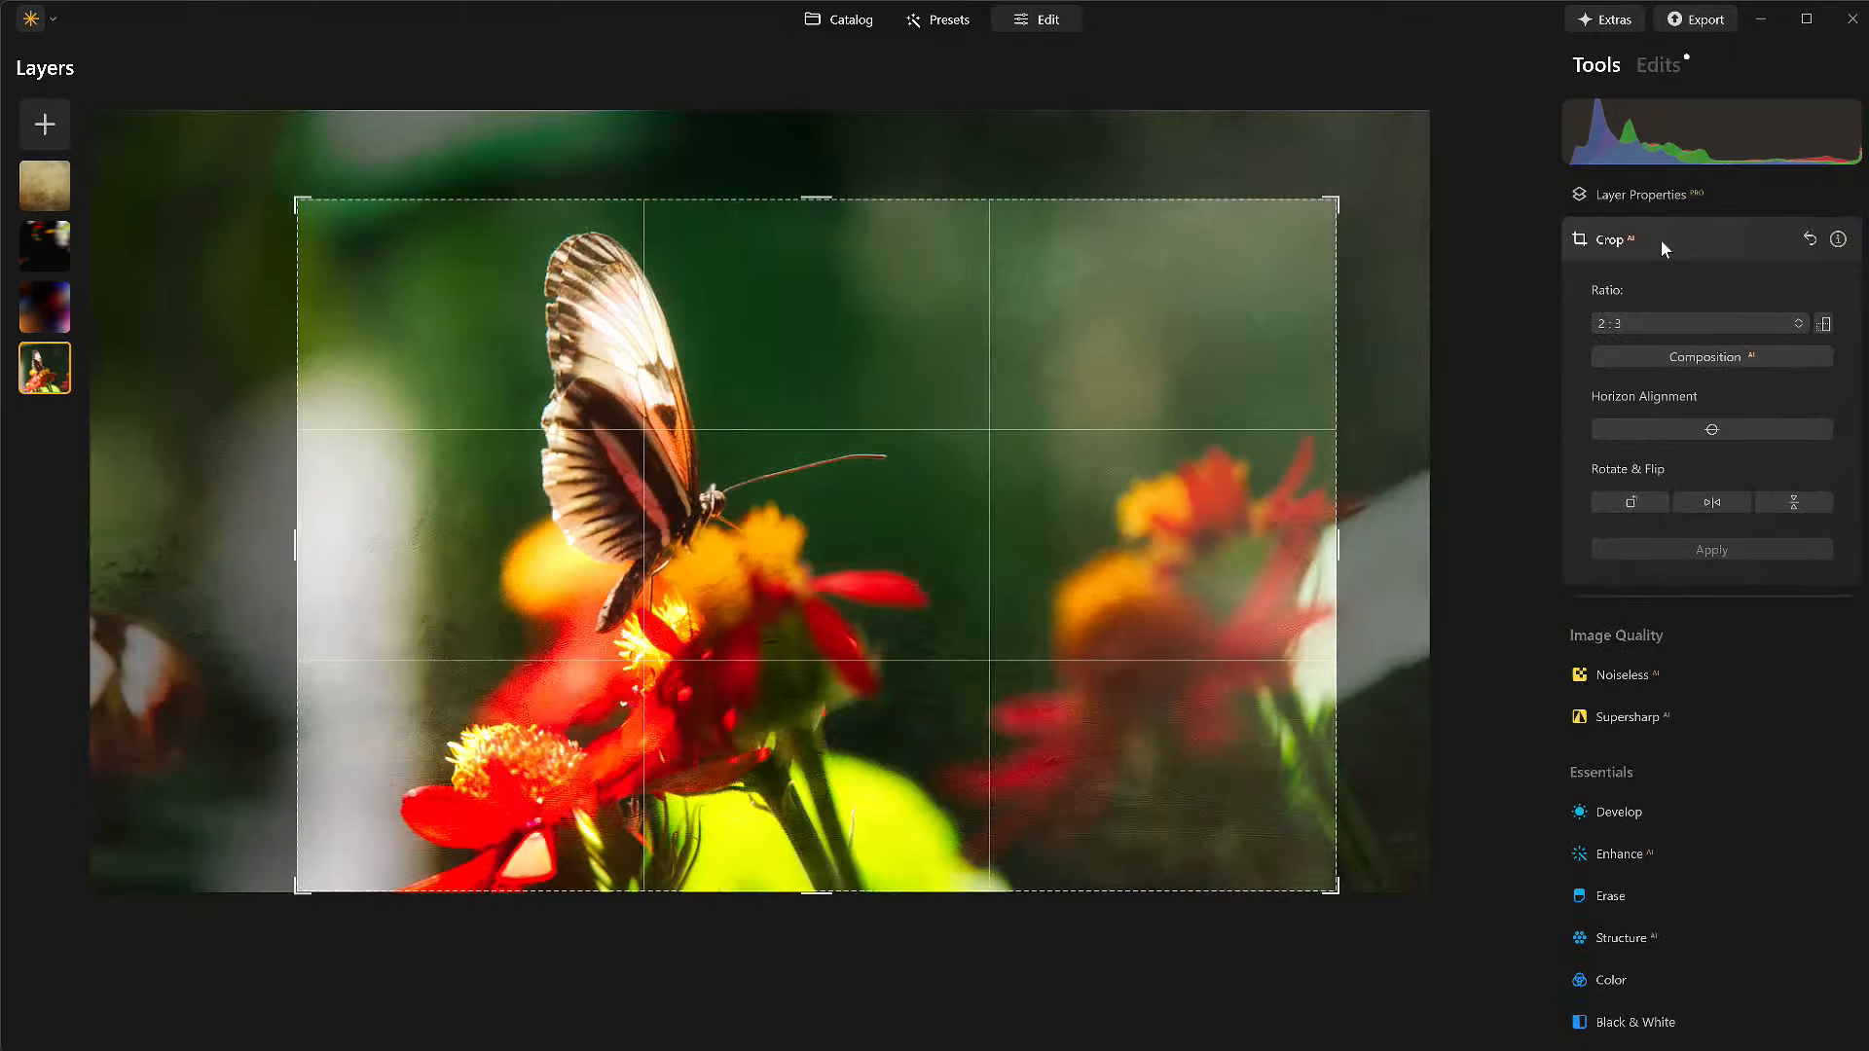
left_click_drag(850, 563, 850, 630)
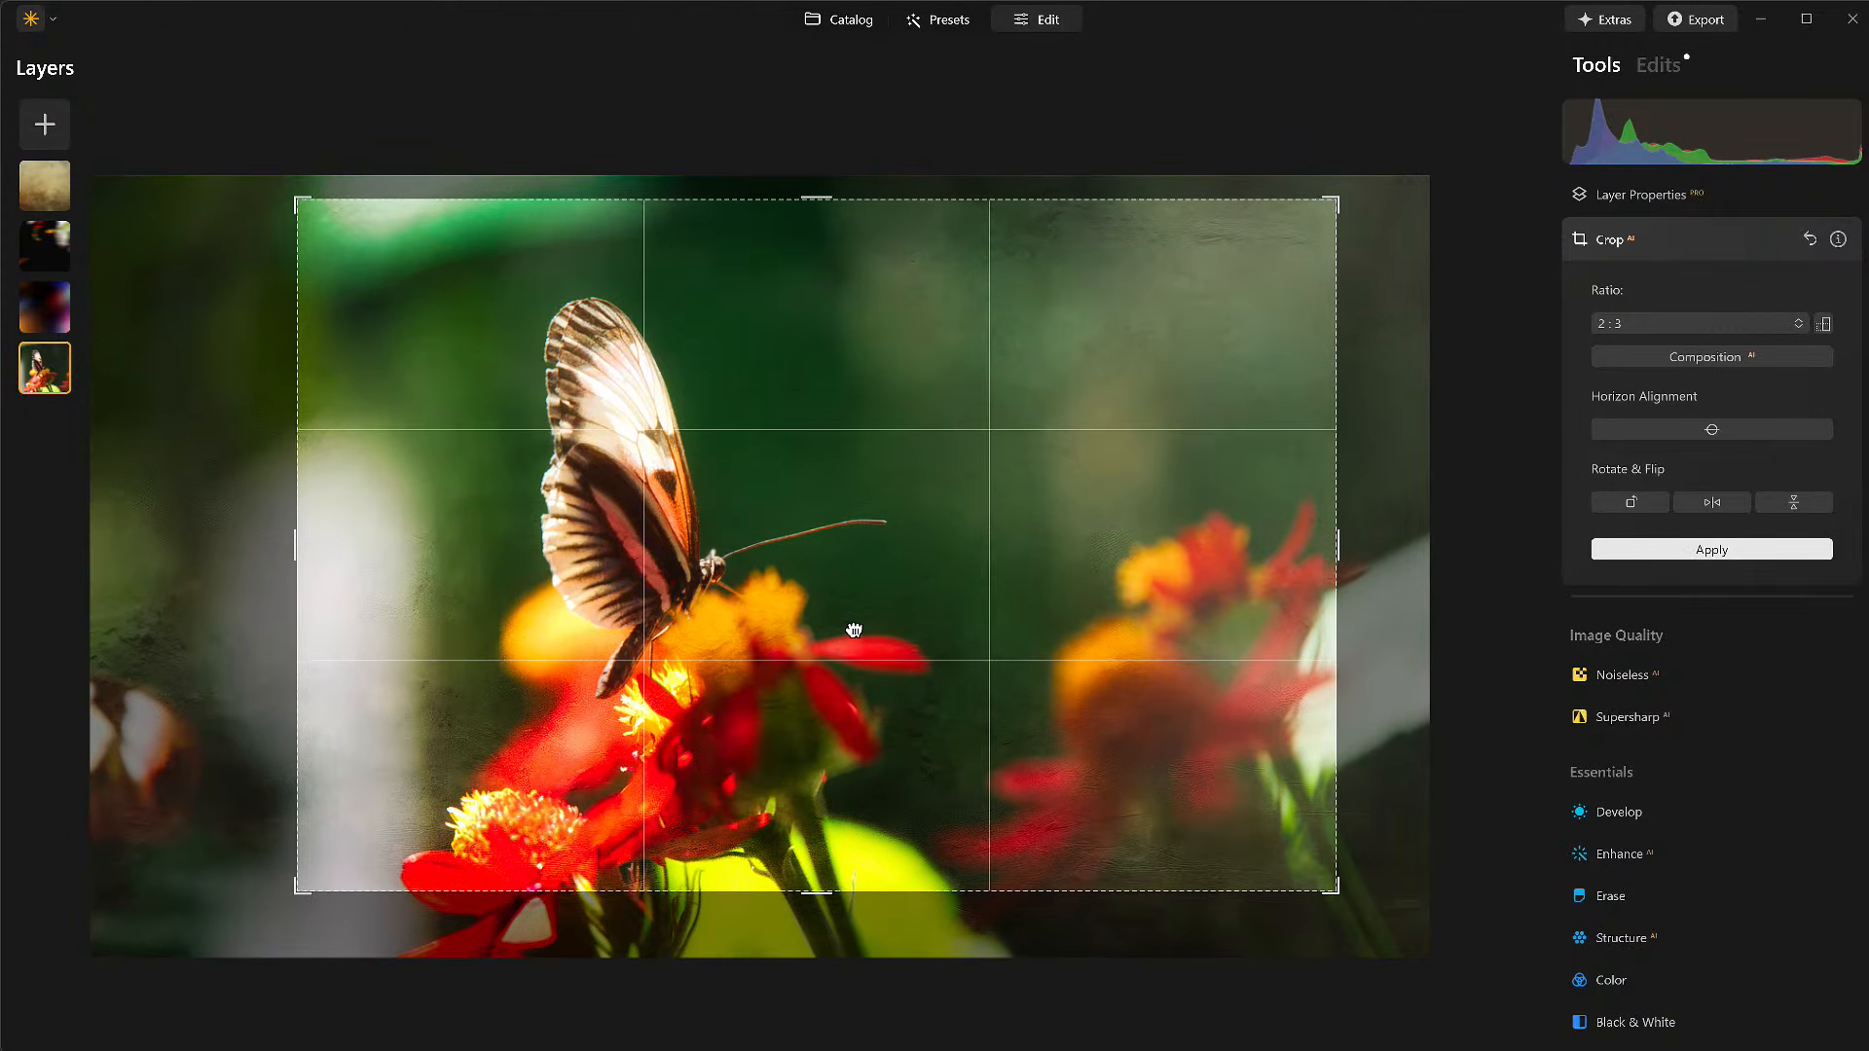
key("Return")
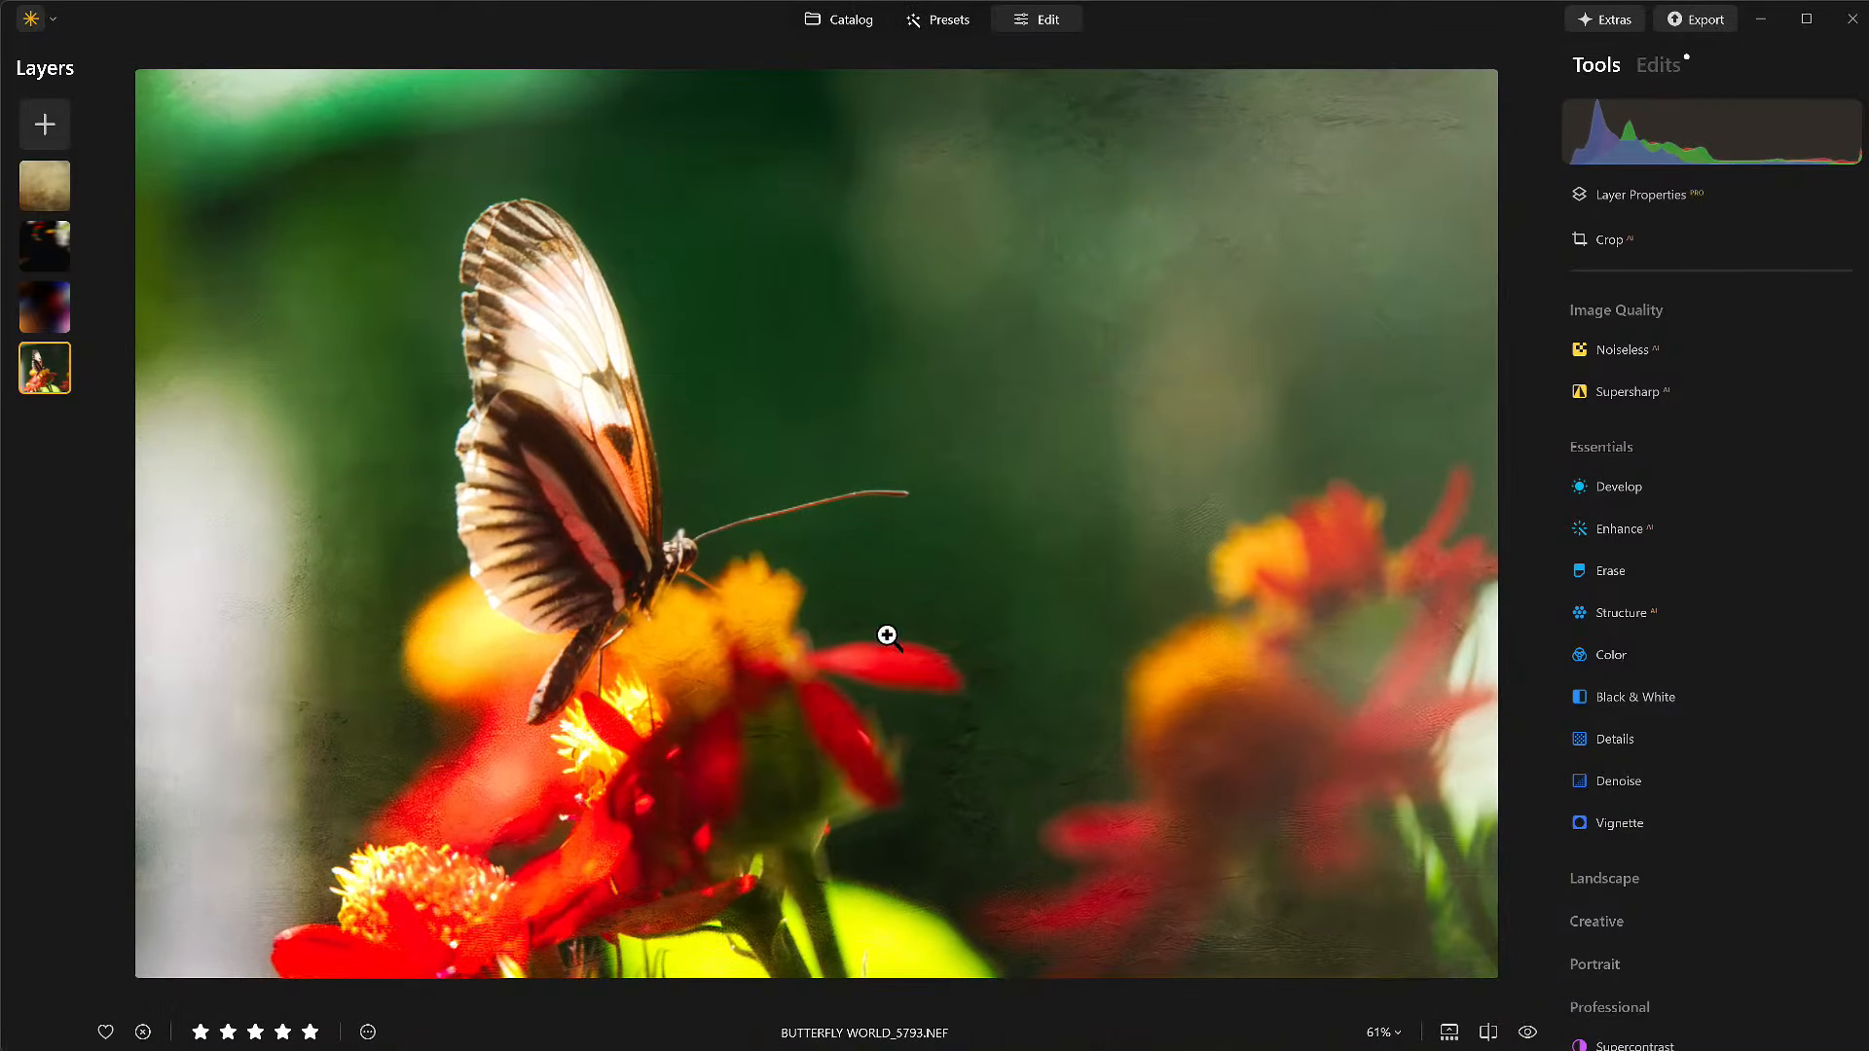
Add a vignette centred on the butterfly with Amount -56, Size 30 and Inner Light 31.
left_click(1616, 825)
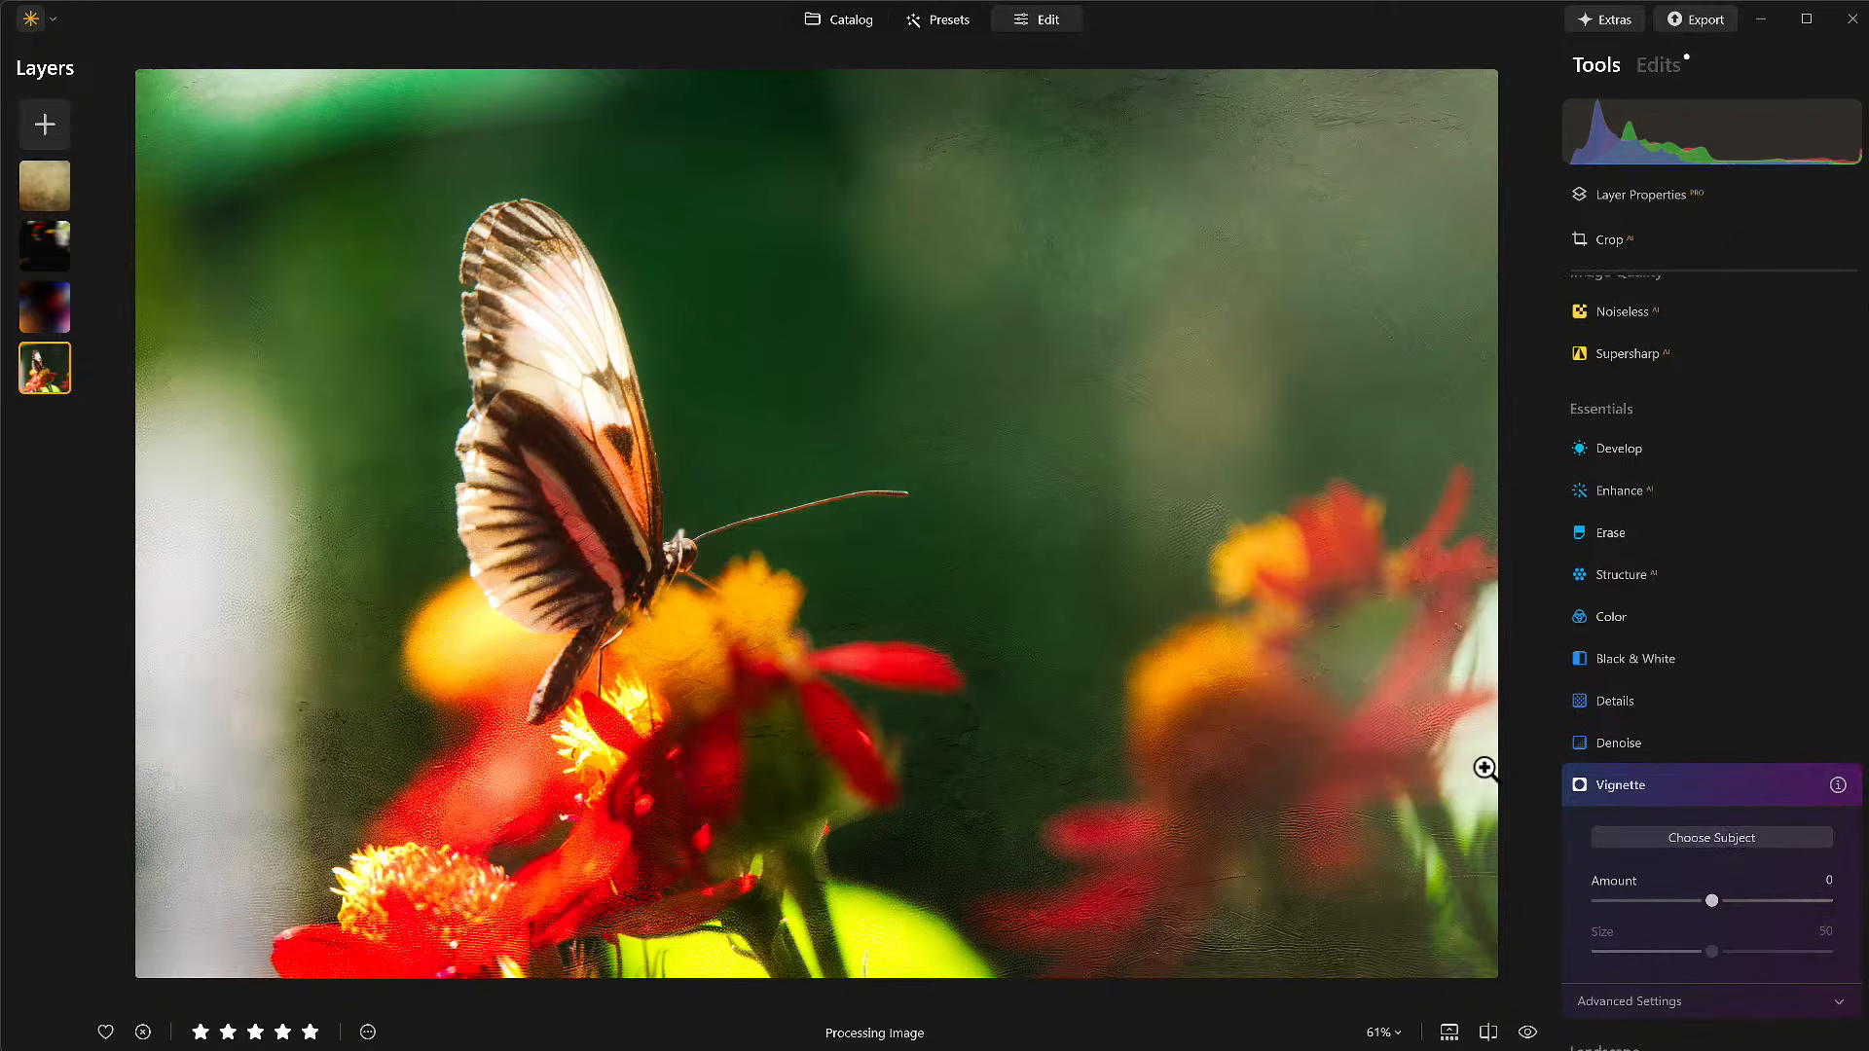
left_click(1679, 837)
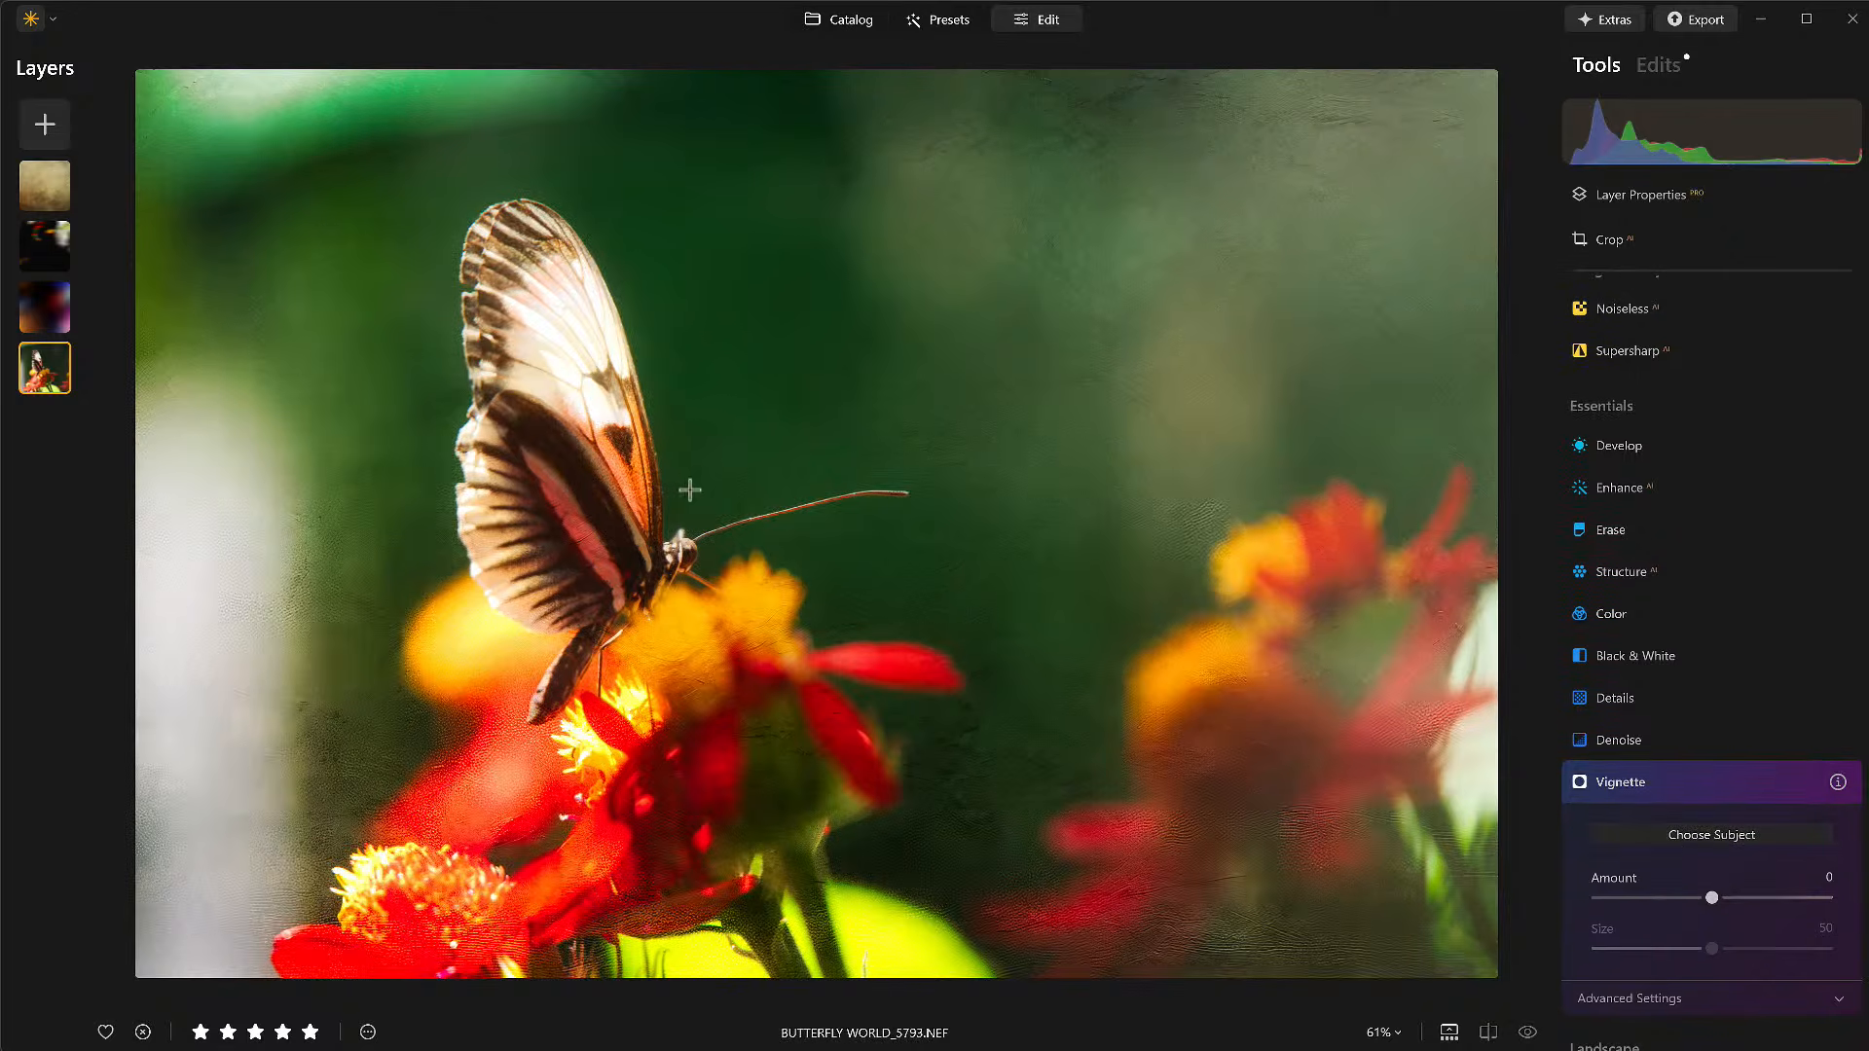
left_click_drag(1708, 896, 1645, 896)
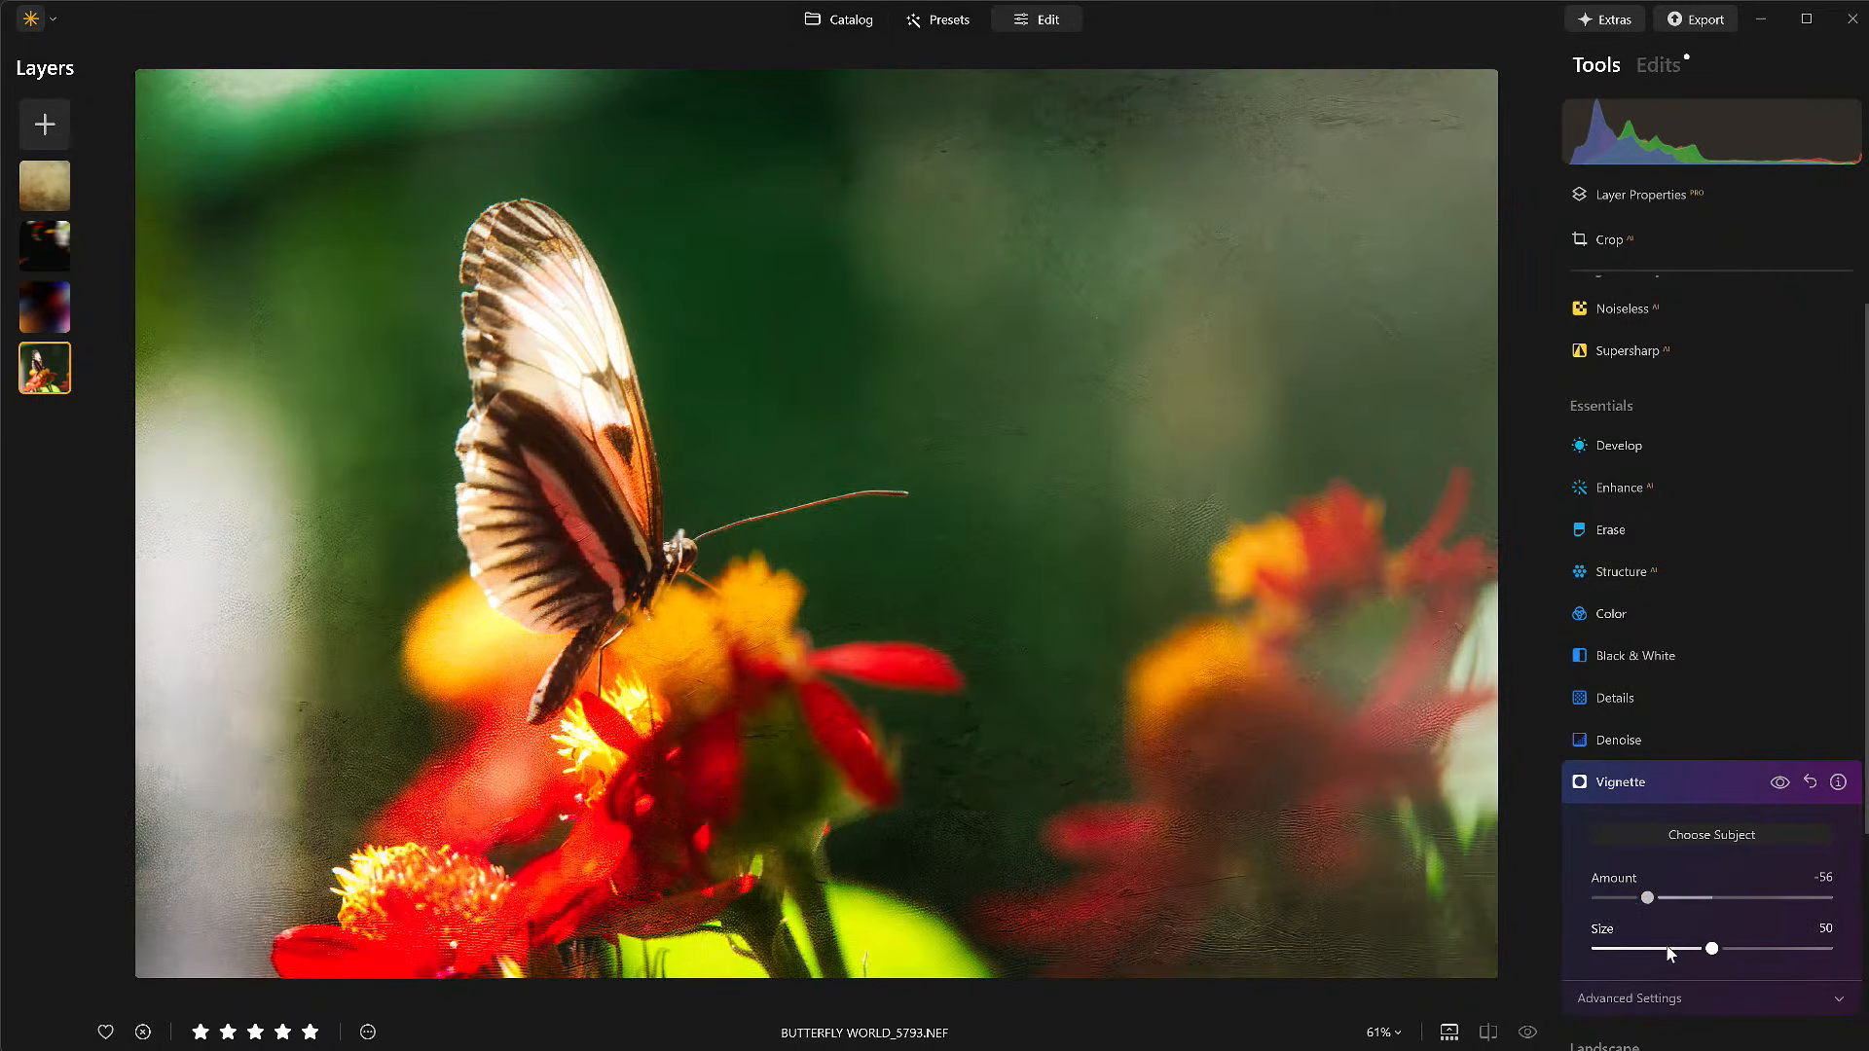
left_click(1668, 947)
scroll(1684, 749, "down", 3)
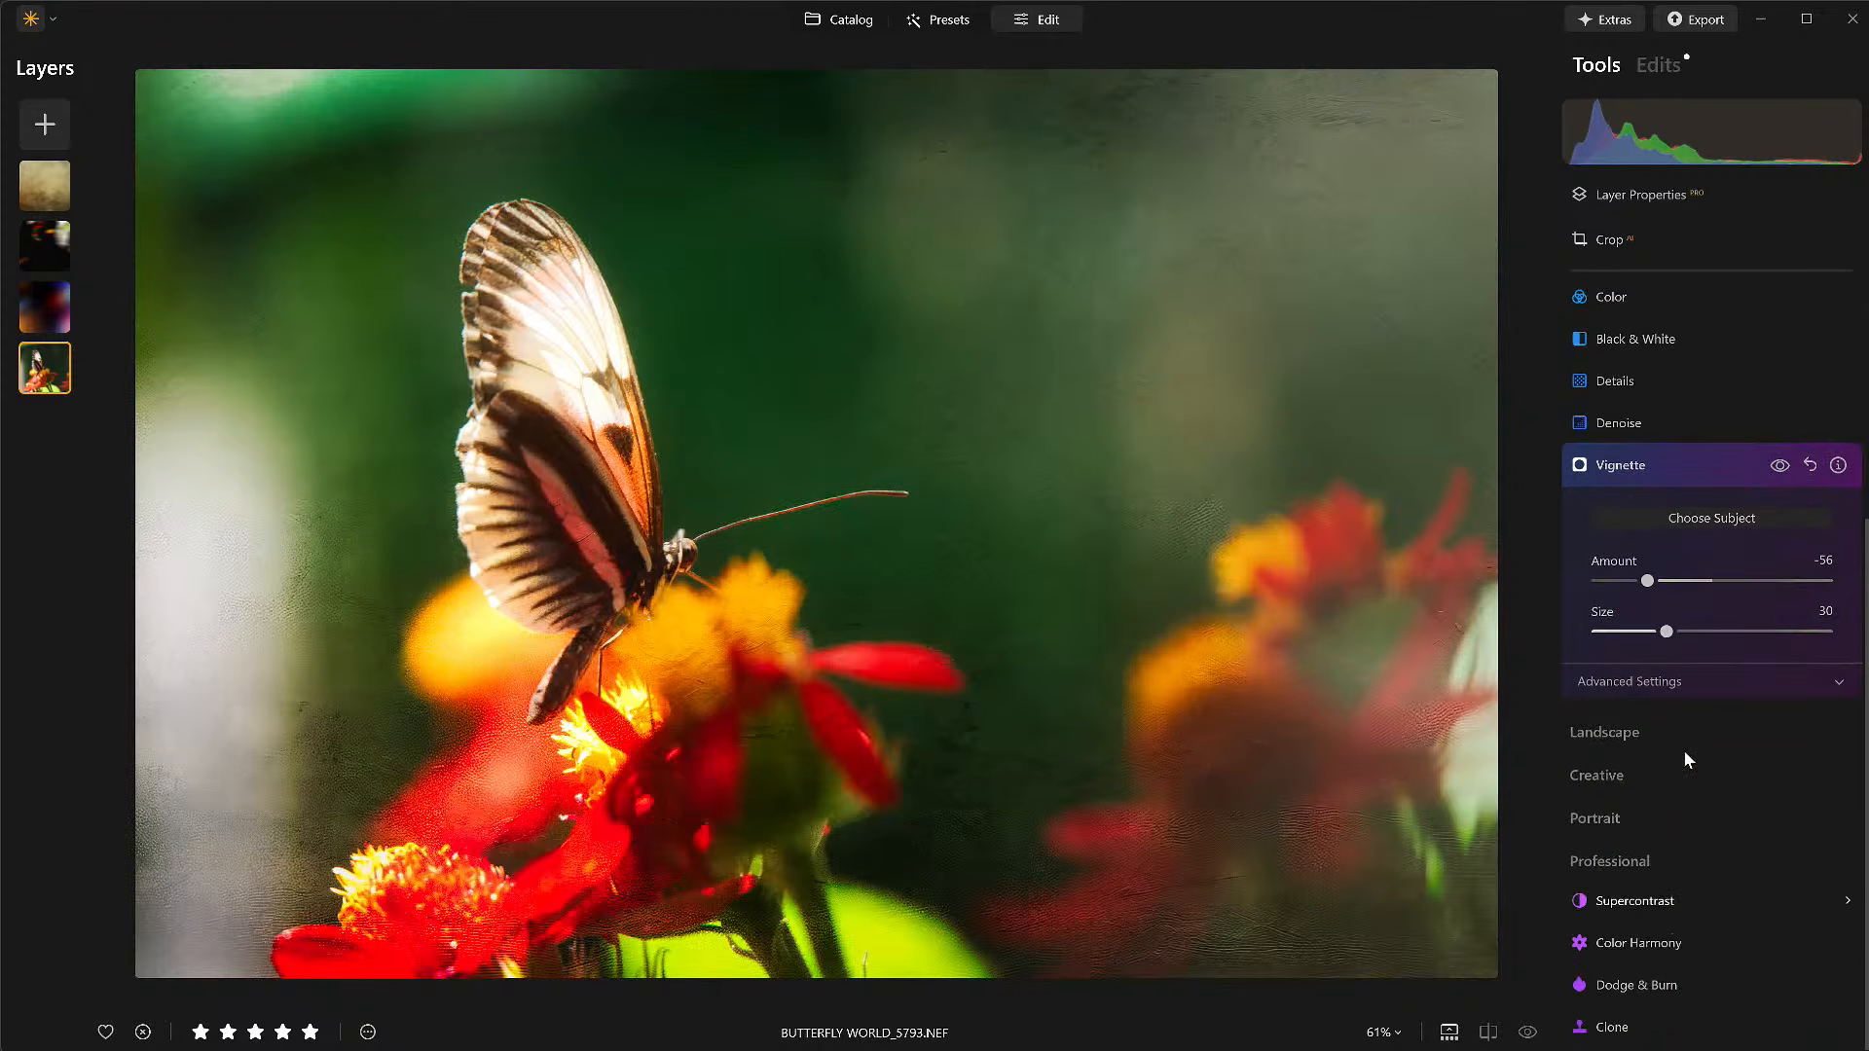
left_click(1654, 678)
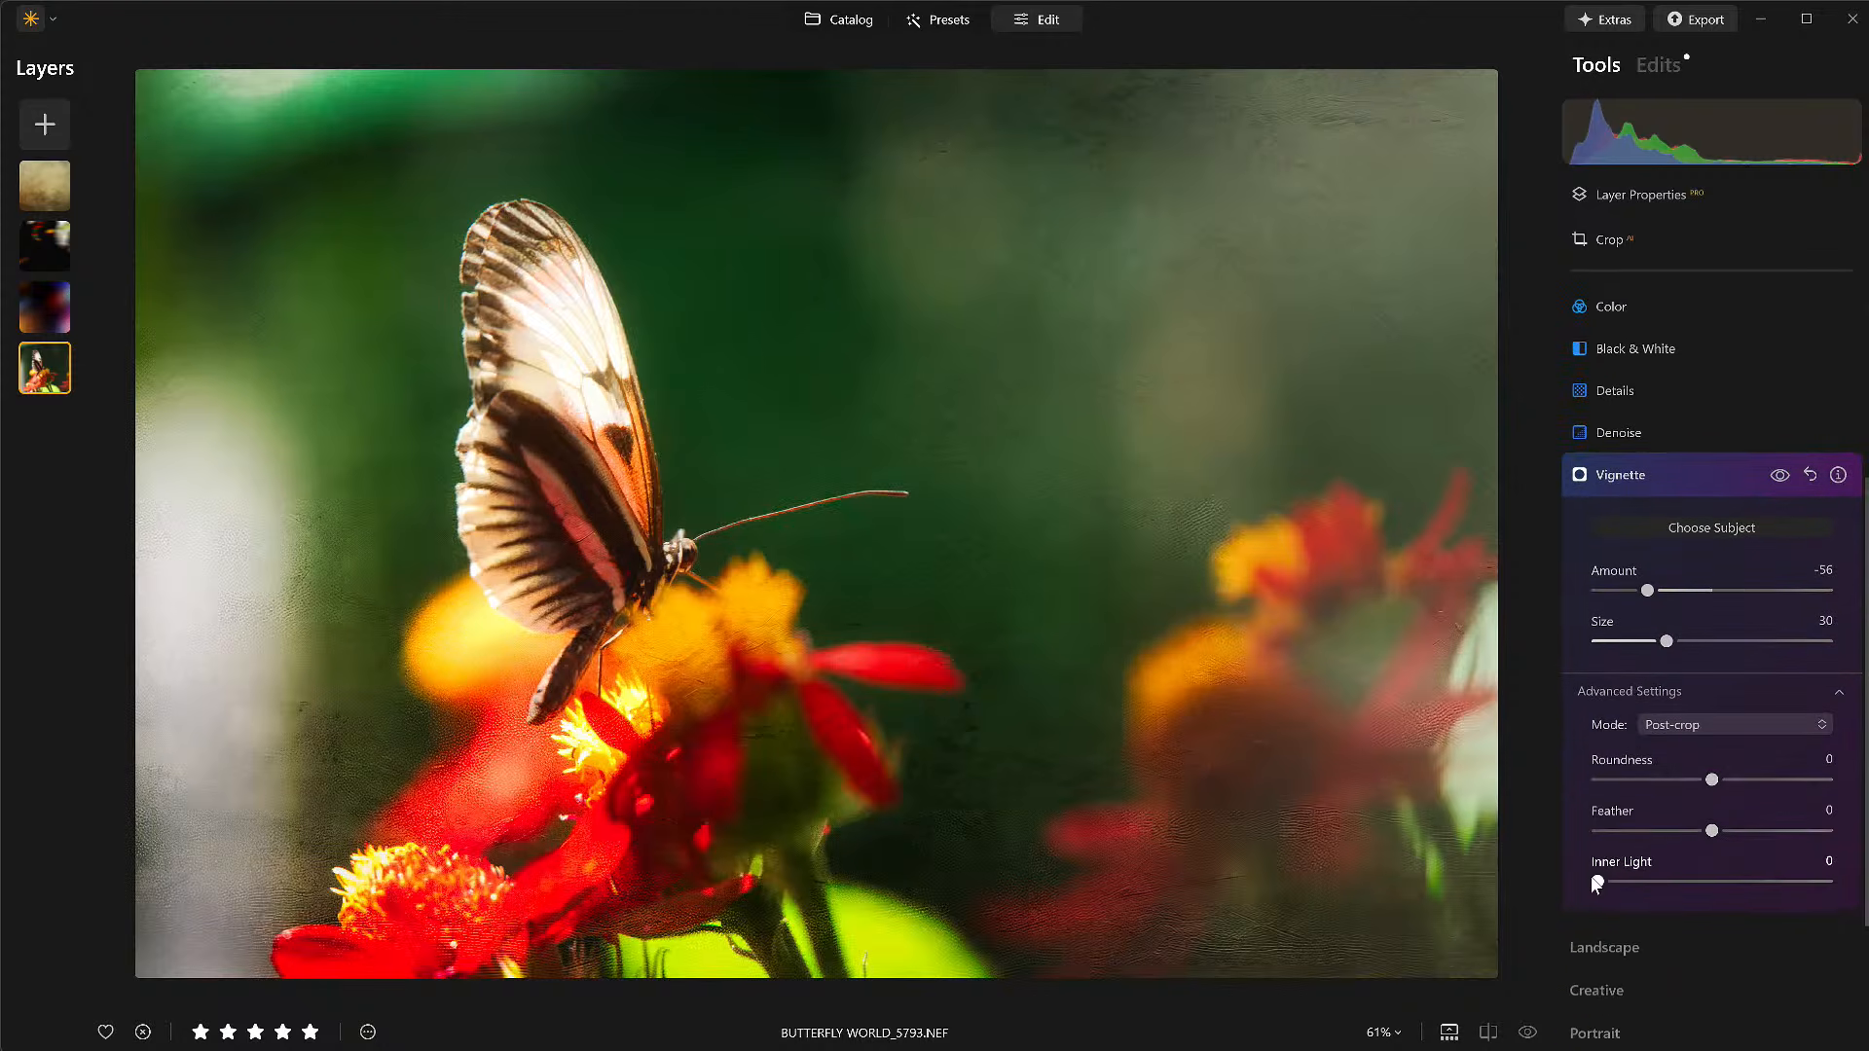
left_click_drag(1600, 882, 1668, 883)
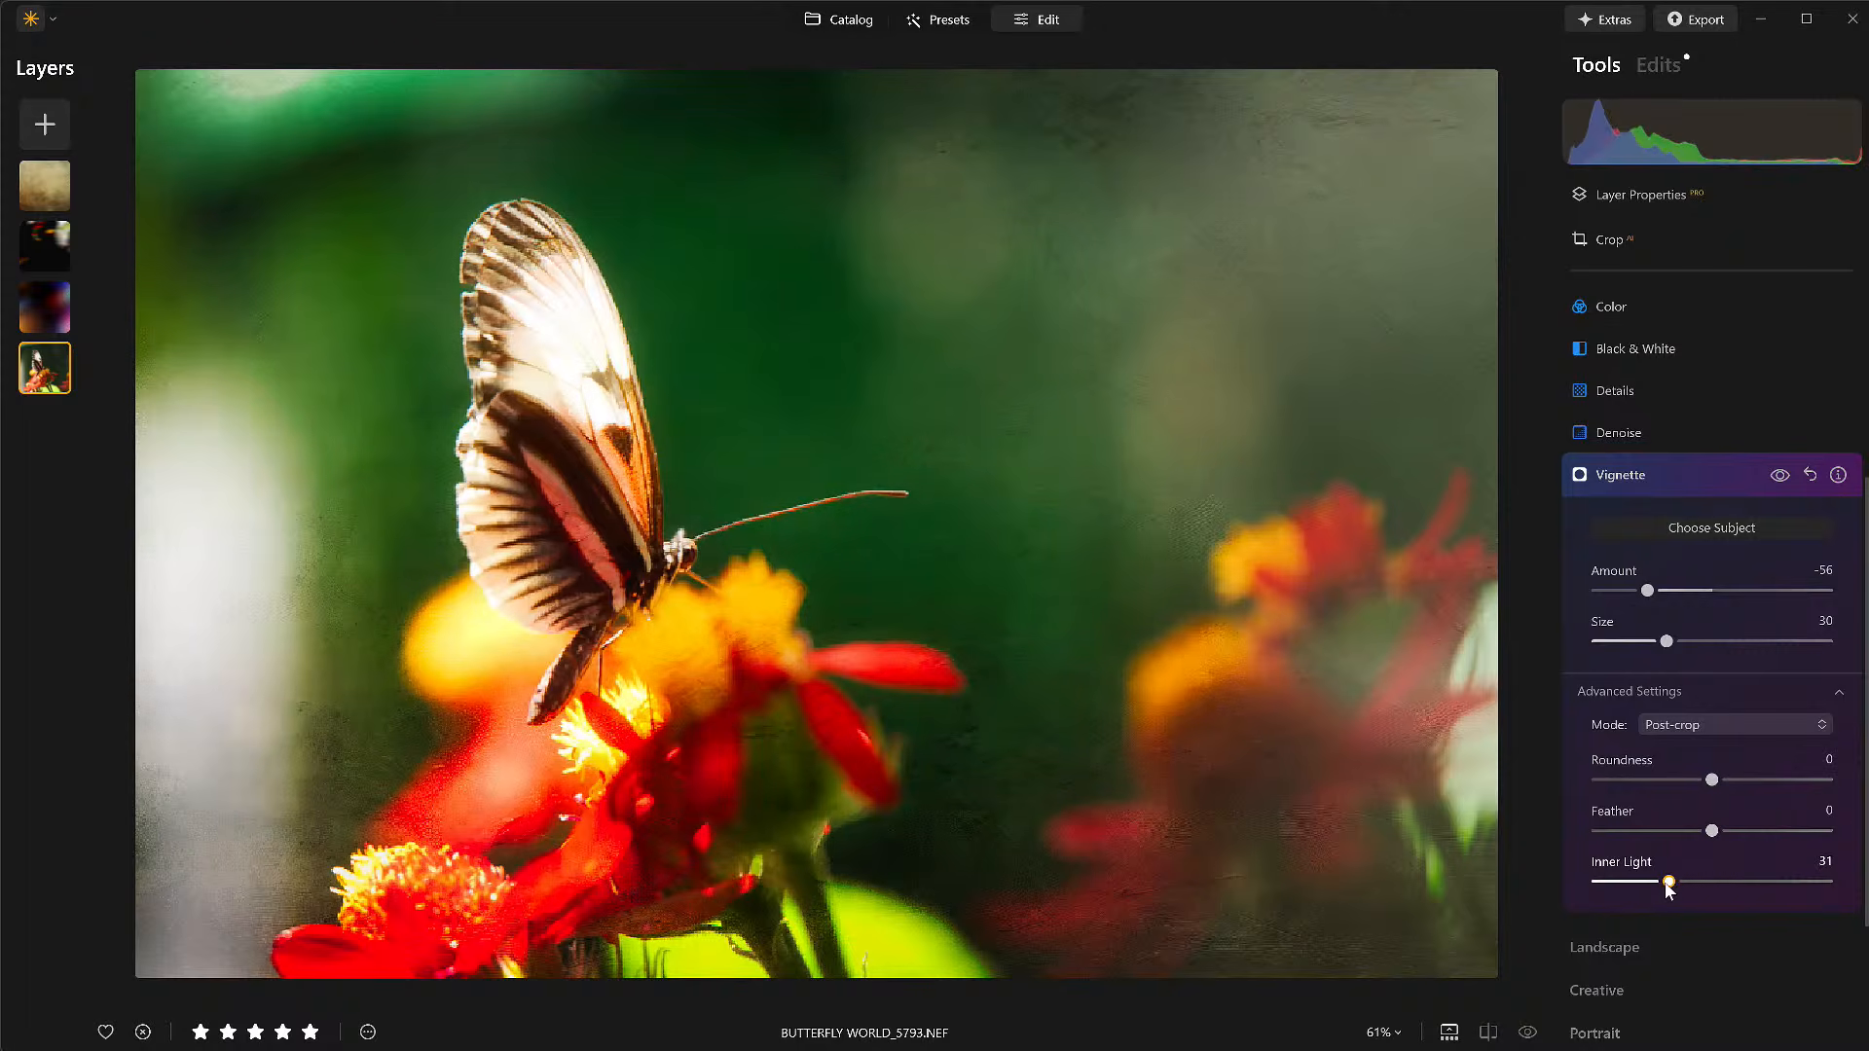
Set the vignette's Amount to -71 and compare the photo with and without the vignette.
left_click(1779, 476)
left_click(1779, 476)
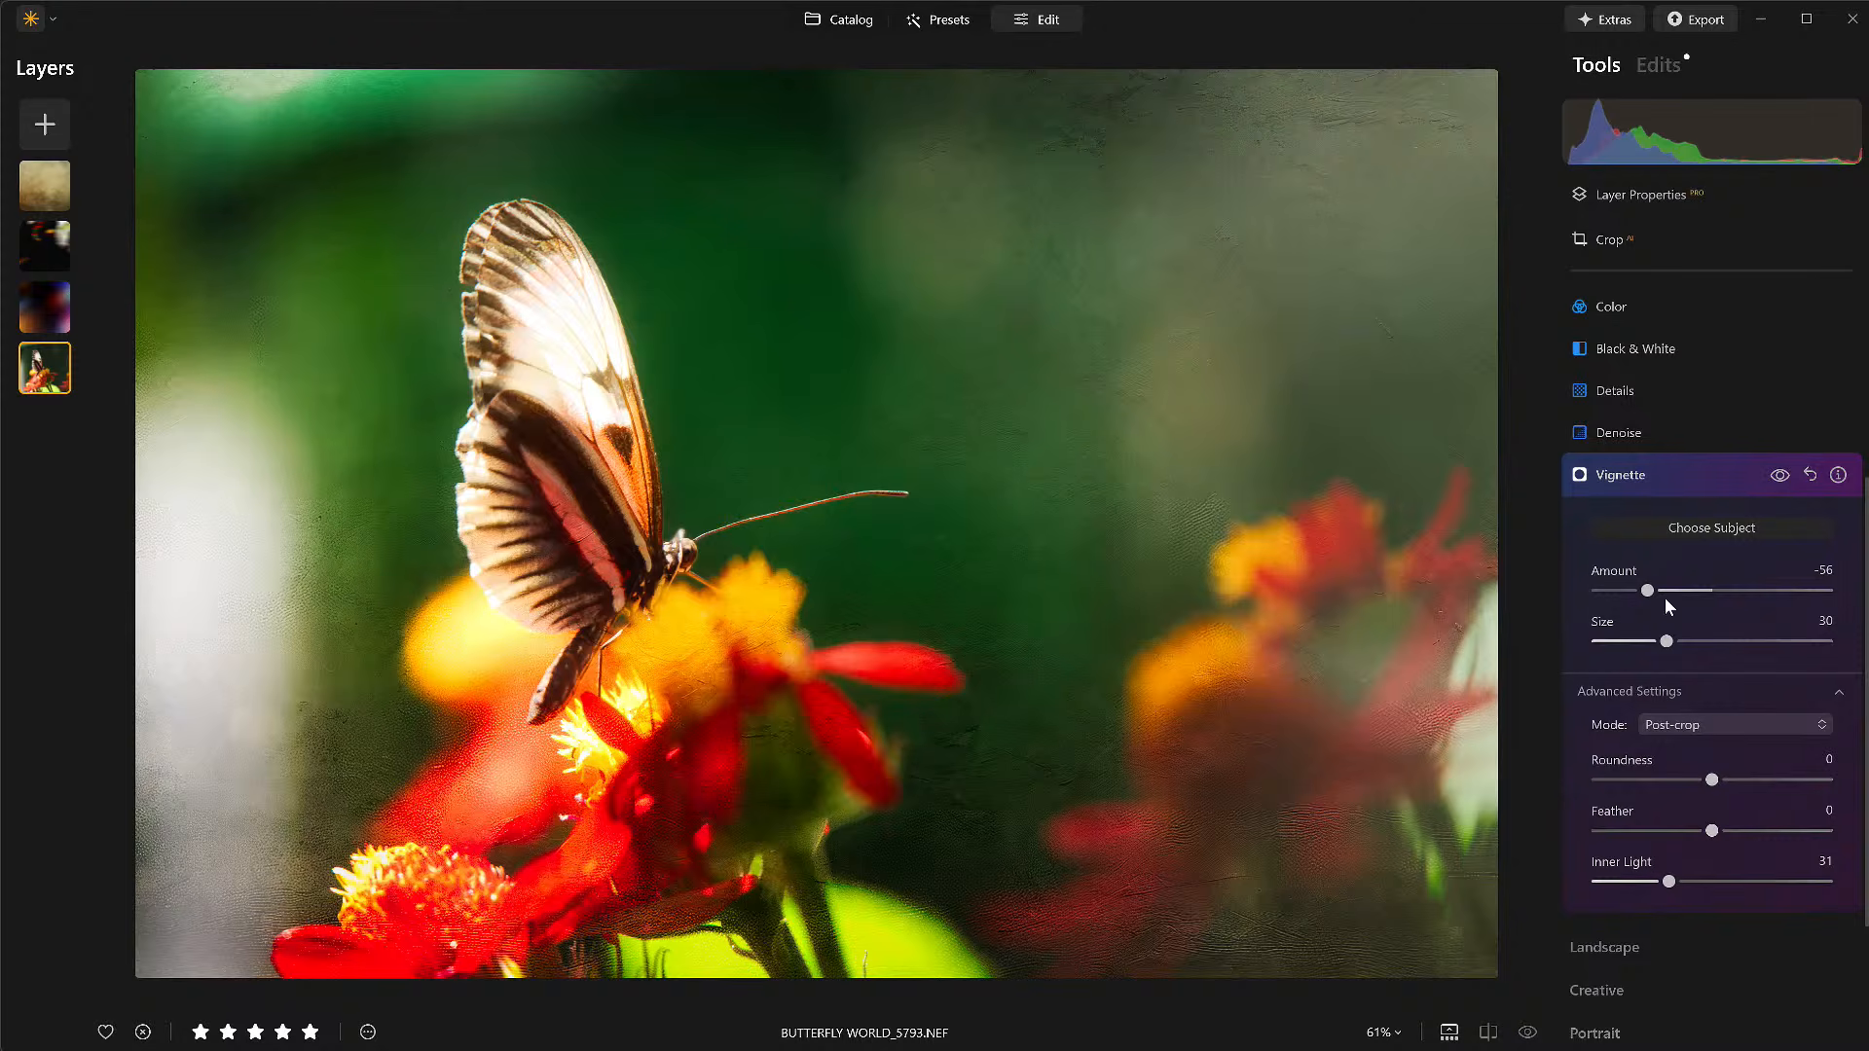
left_click_drag(1646, 591, 1629, 592)
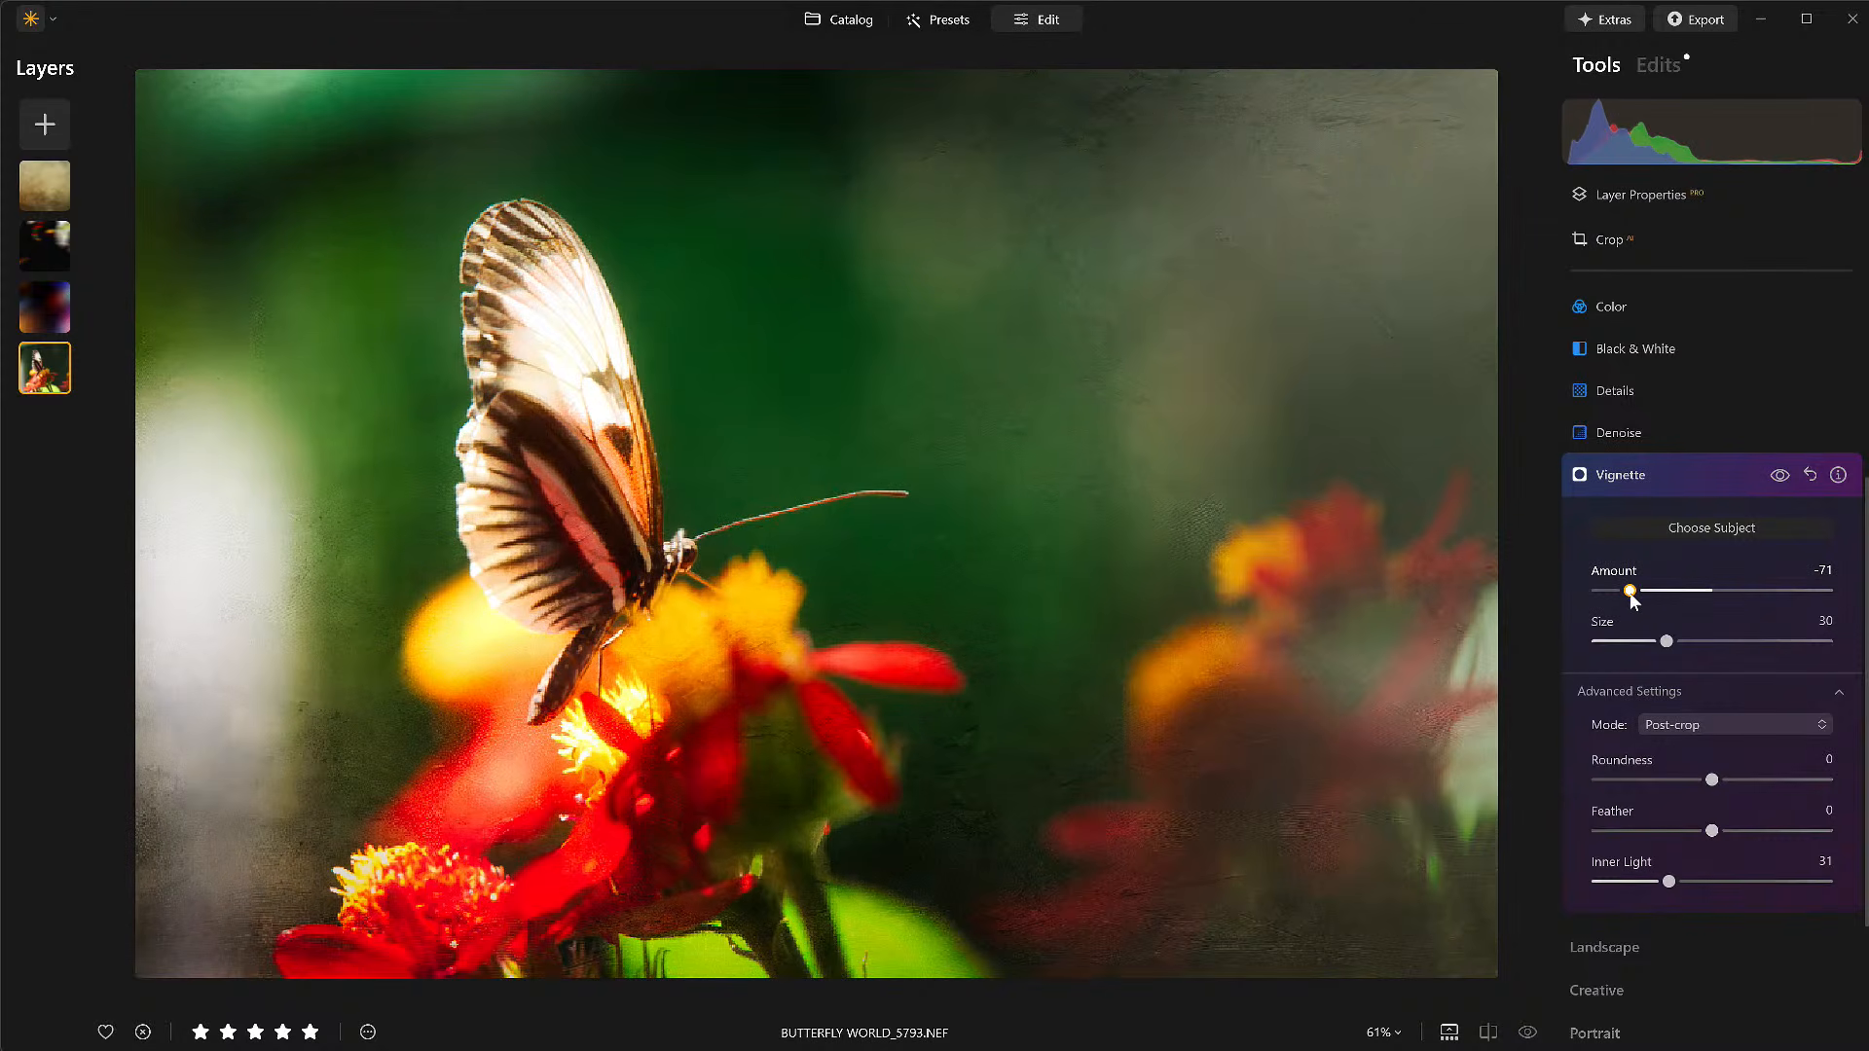
left_click(1778, 476)
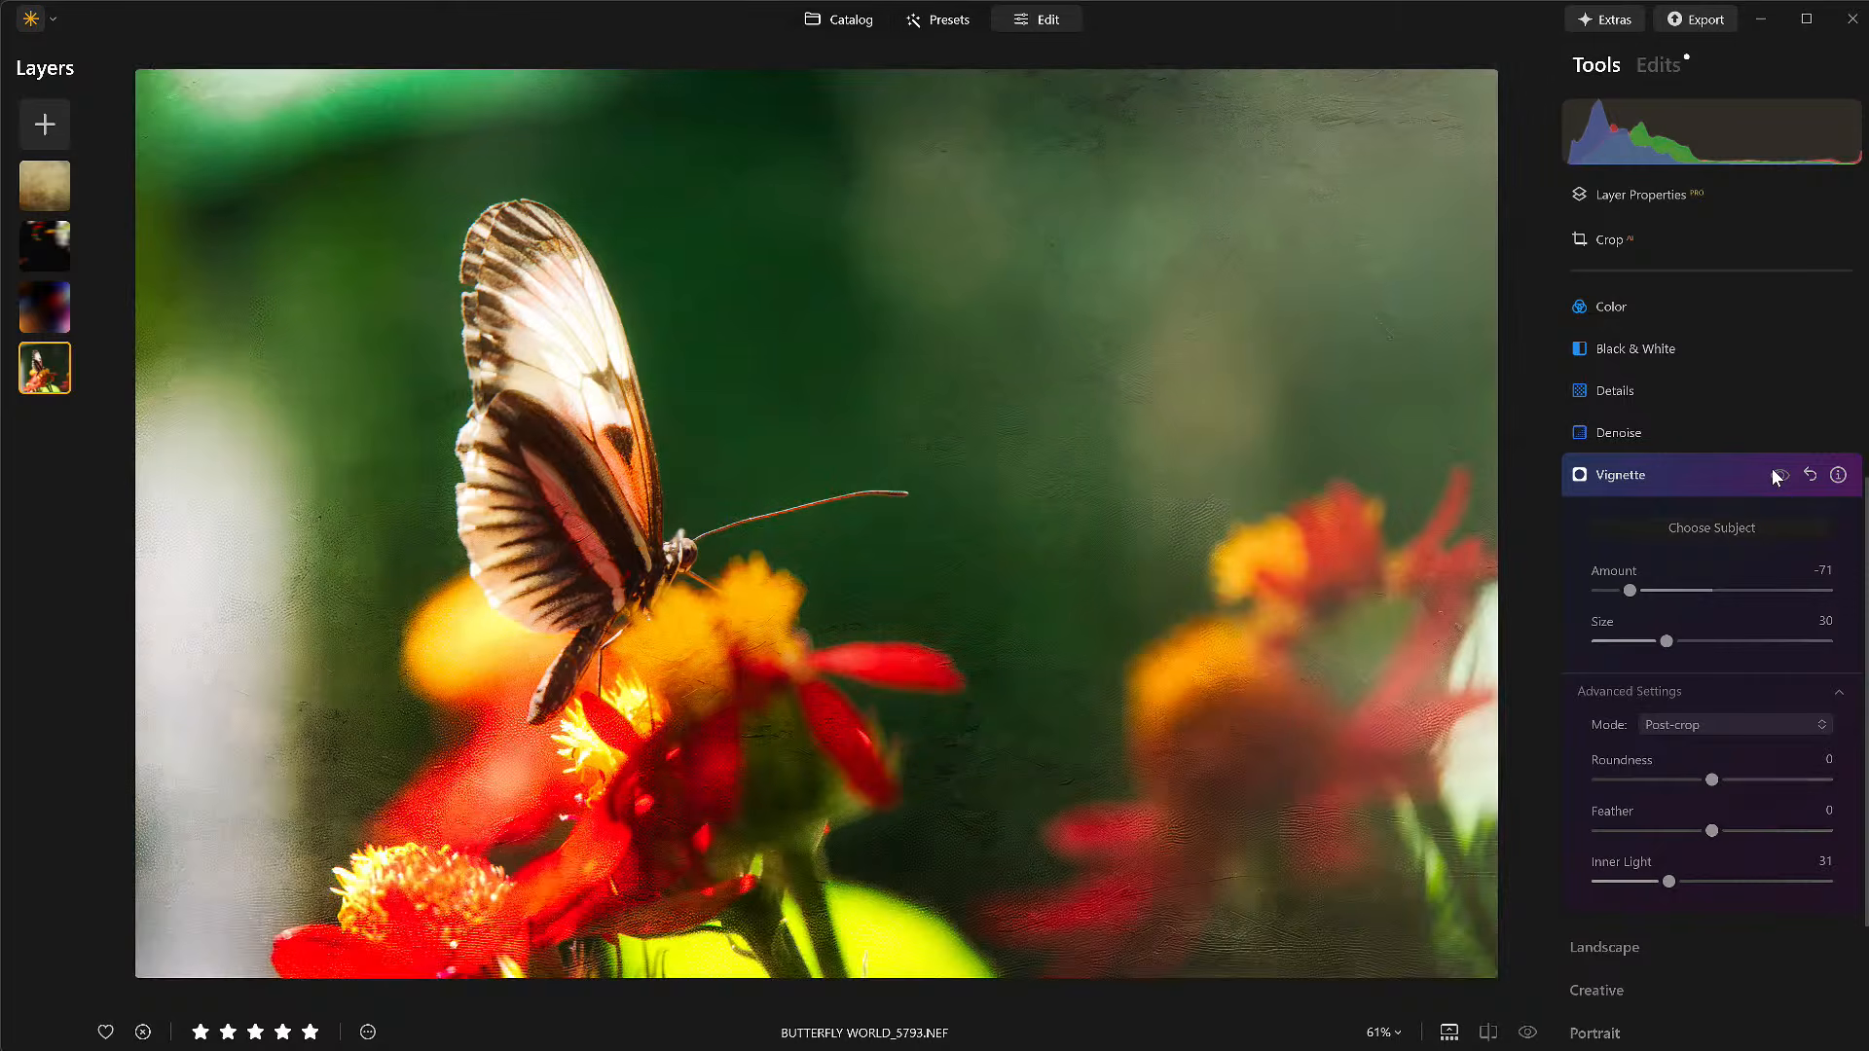
left_click(1778, 475)
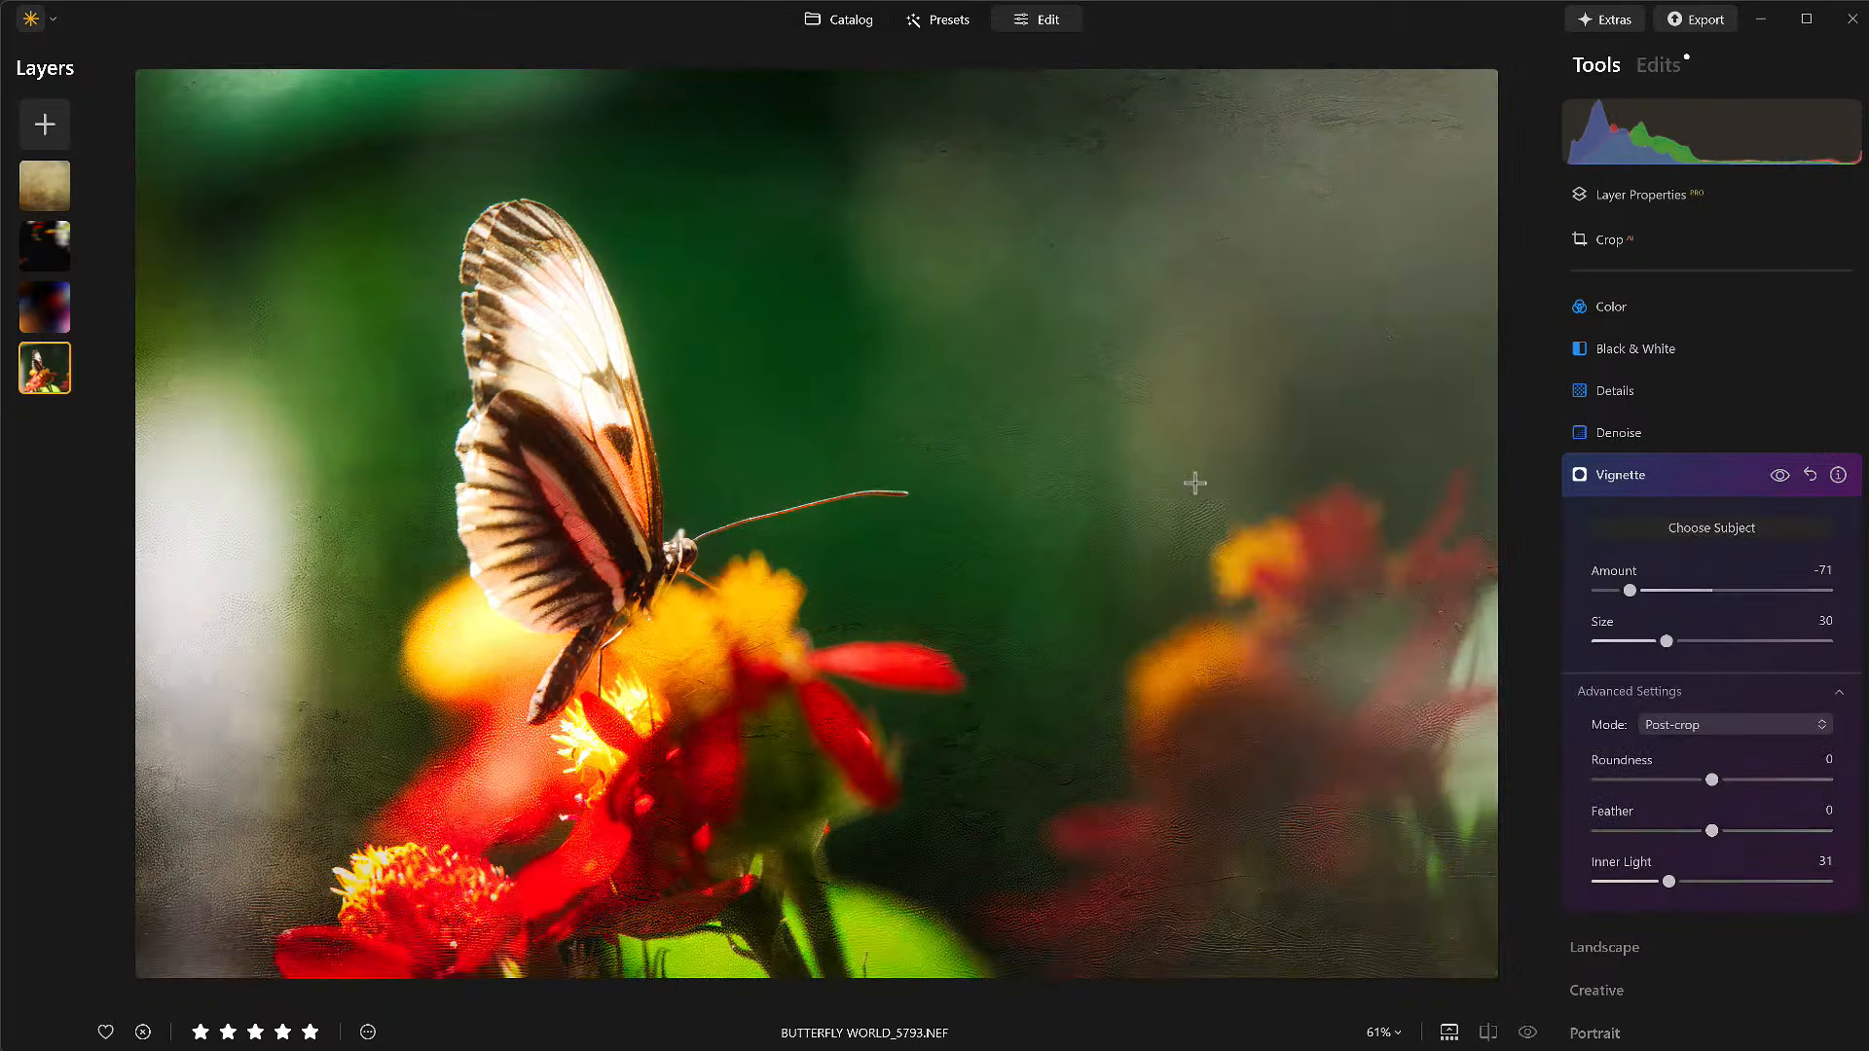
left_click(1663, 480)
Inspect the texture overlay up close around the red and yellow flowers below the butterfly.
left_click(332, 767)
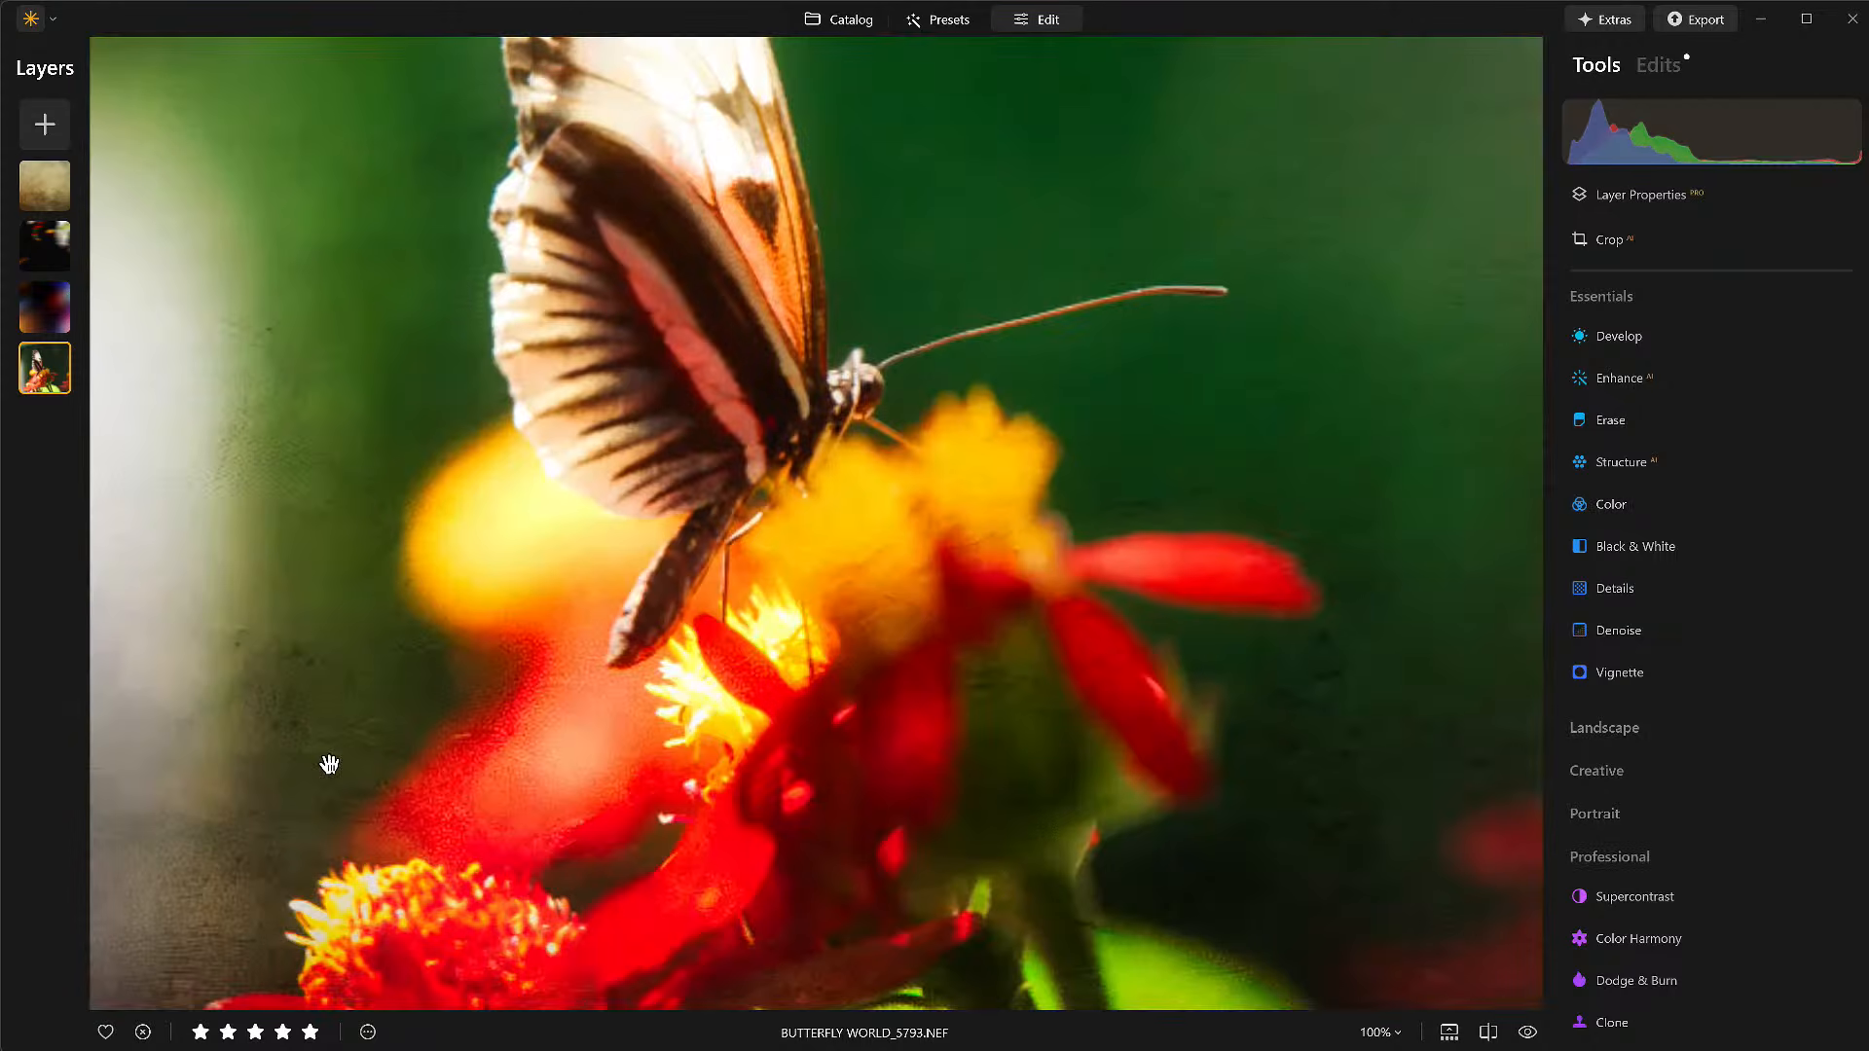
scroll(329, 763, "up", 5)
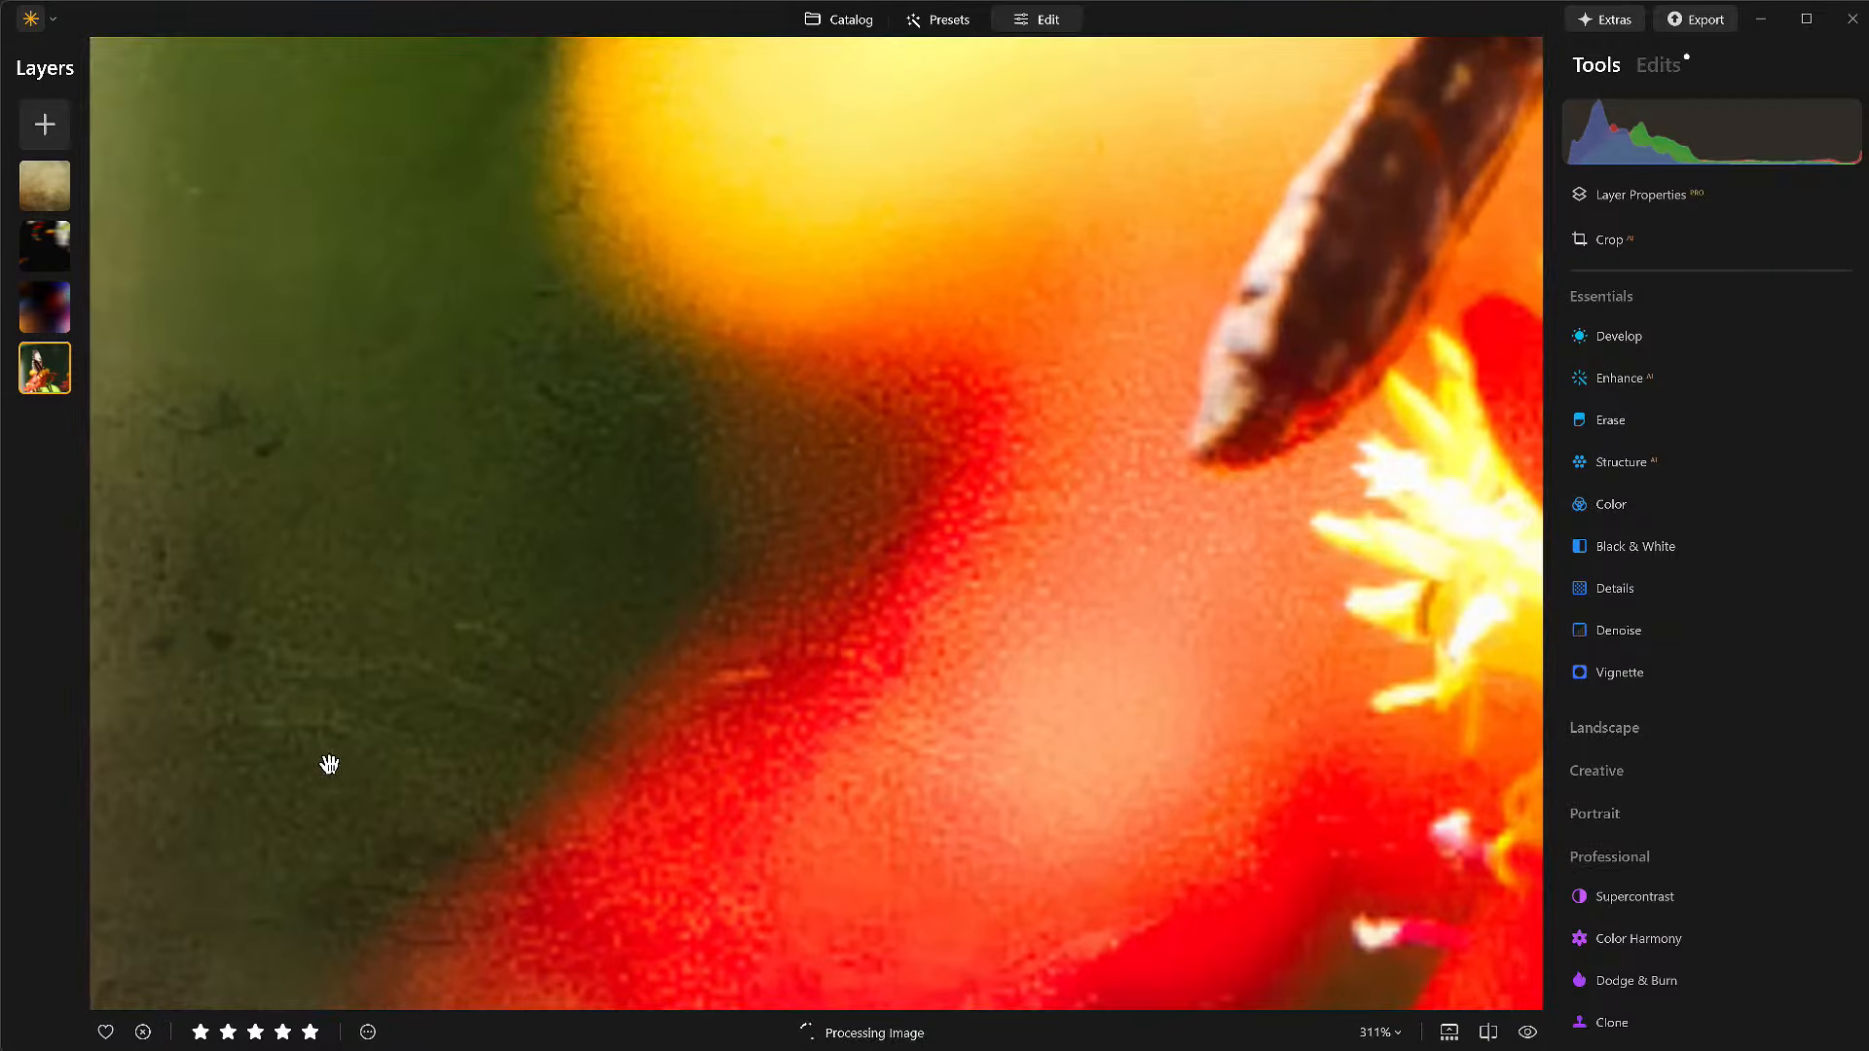
scroll(329, 764, "down", 6)
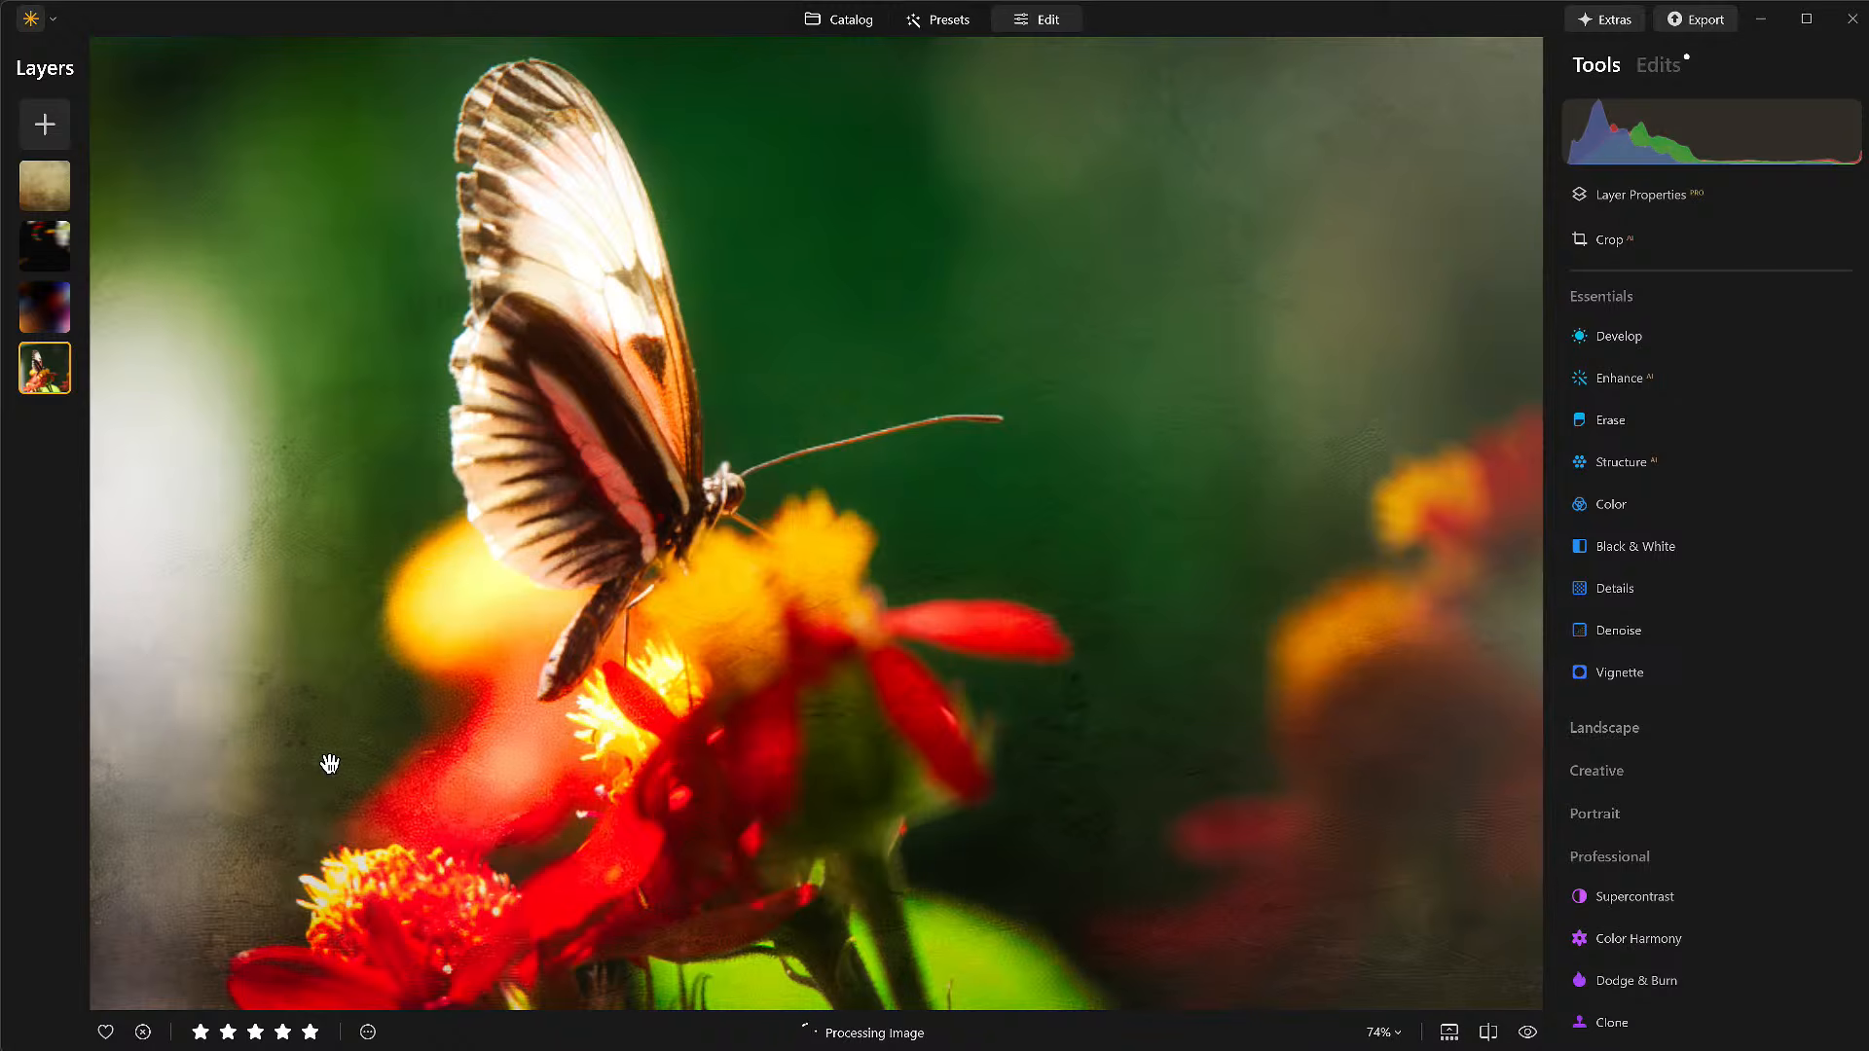